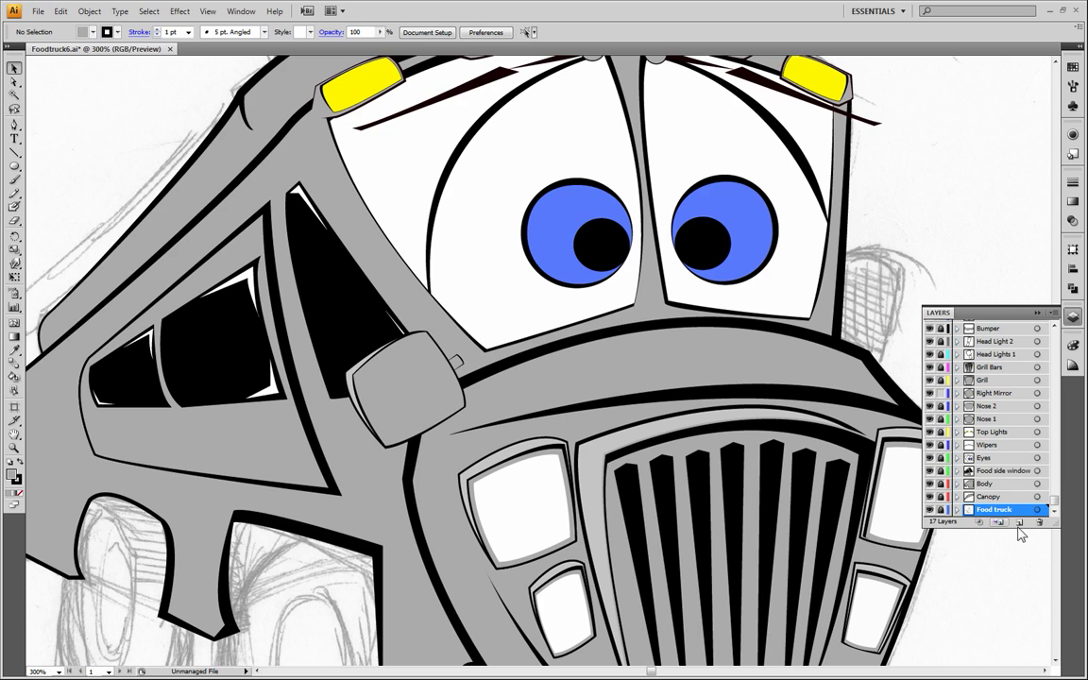
Create a new layer above the Food truck layer and name it Left Side Mirror.
left_click(1018, 523)
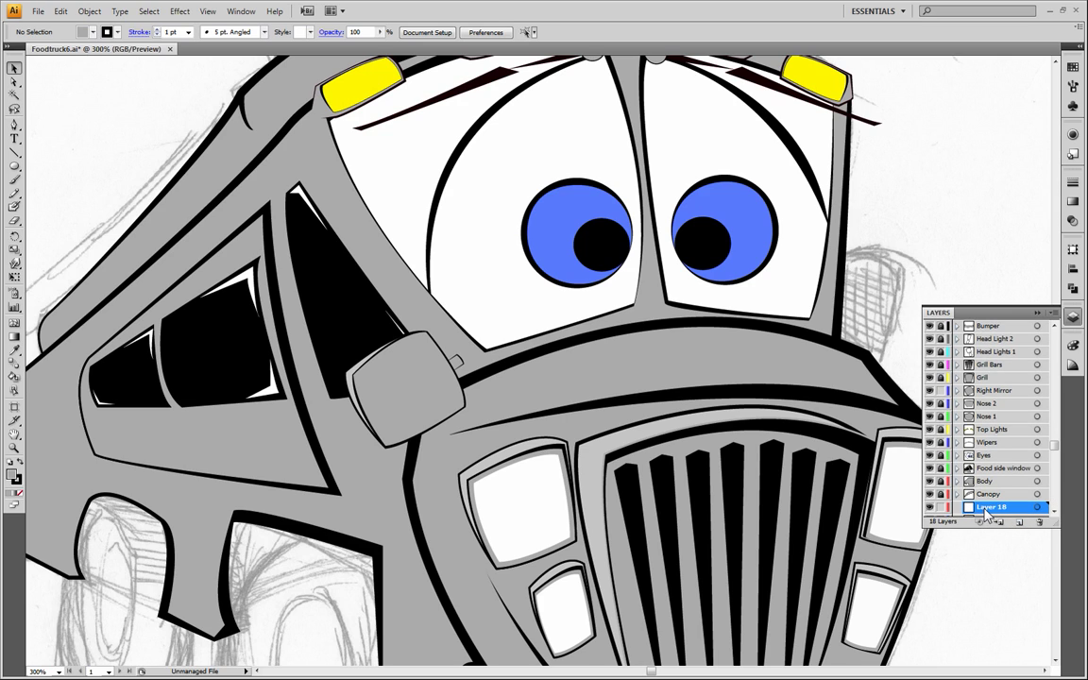
double_click(987, 508)
type("Left Side Mirror")
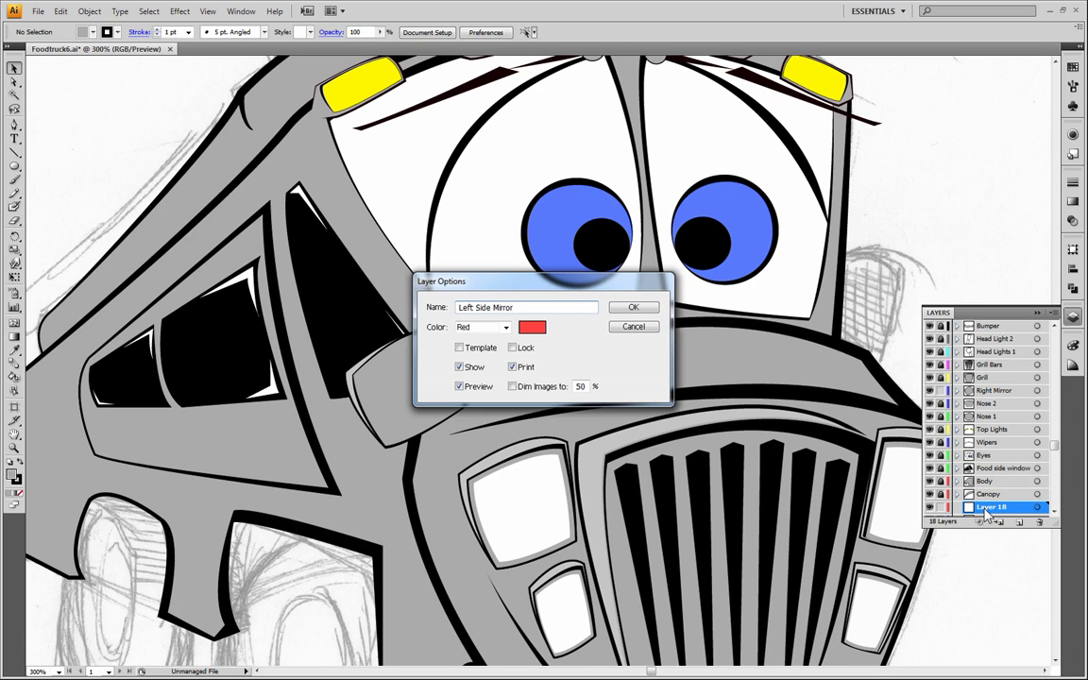
key("Return")
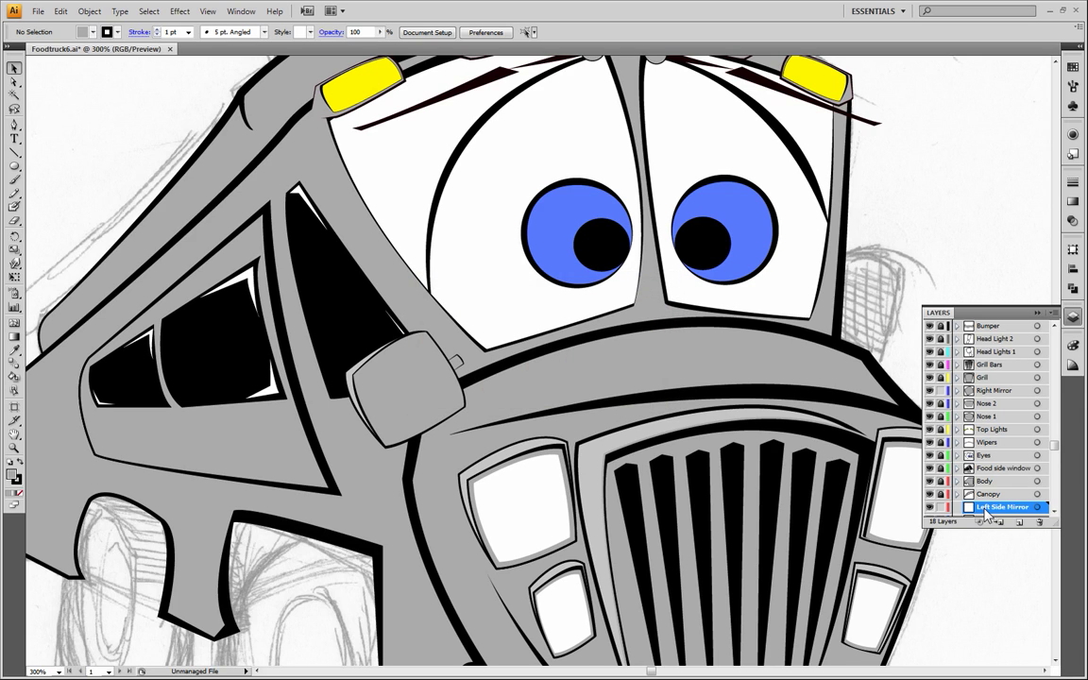
Paste the copied mirror into the Left Side Mirror layer, placing it beside the truck's far windshield edge, behind the body.
left_click(59, 12)
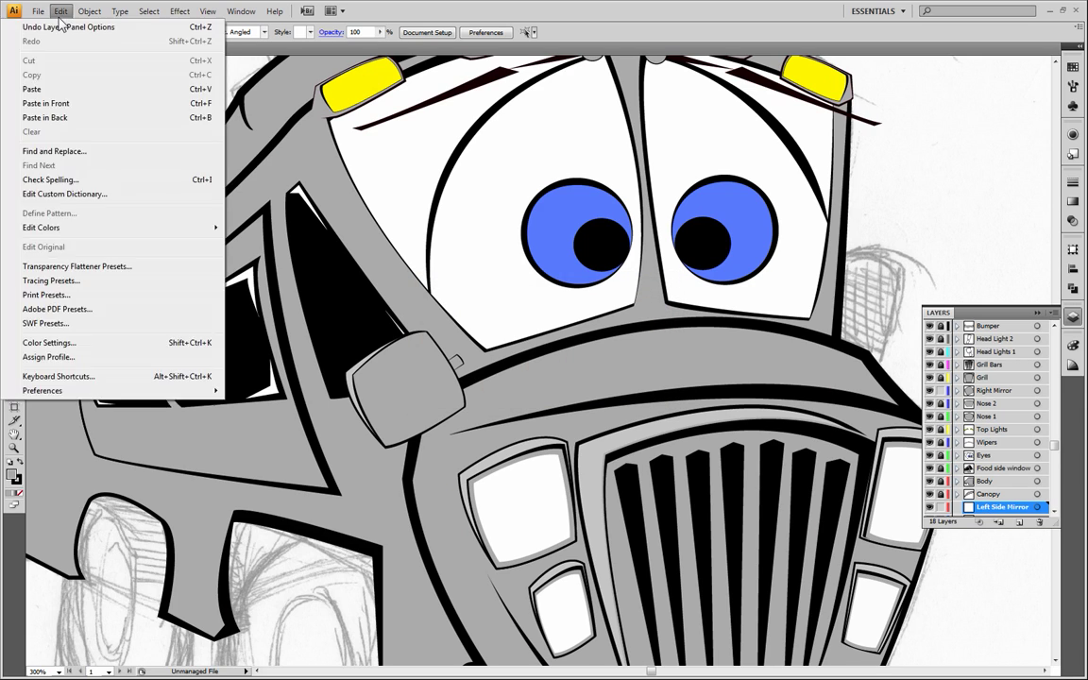
left_click(40, 90)
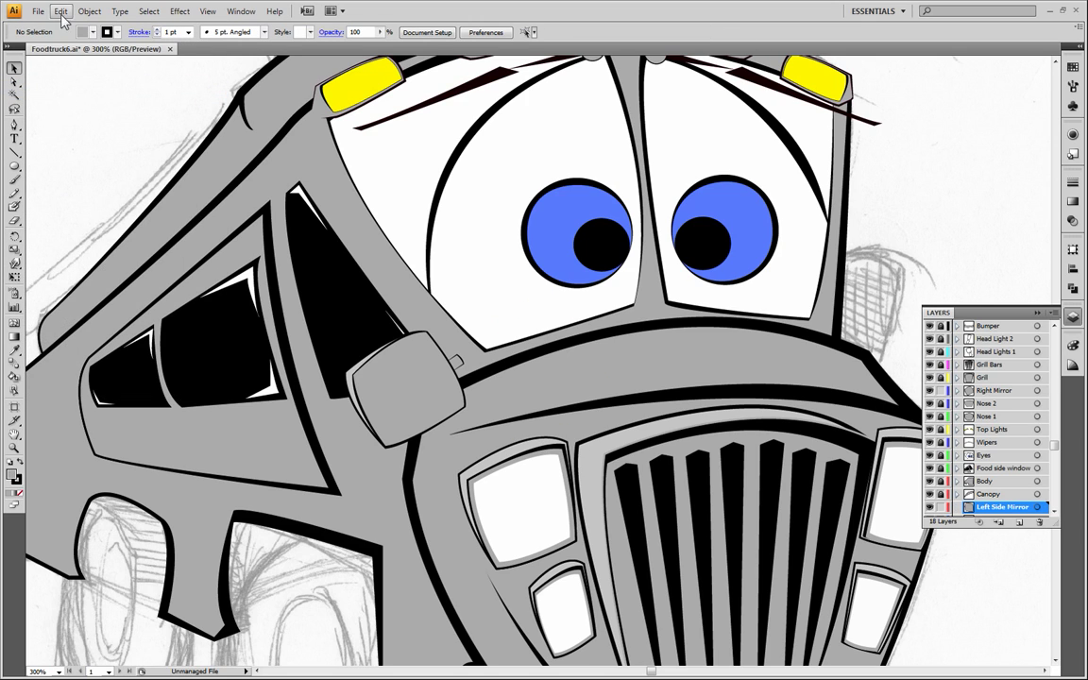
left_click(60, 12)
left_click(61, 100)
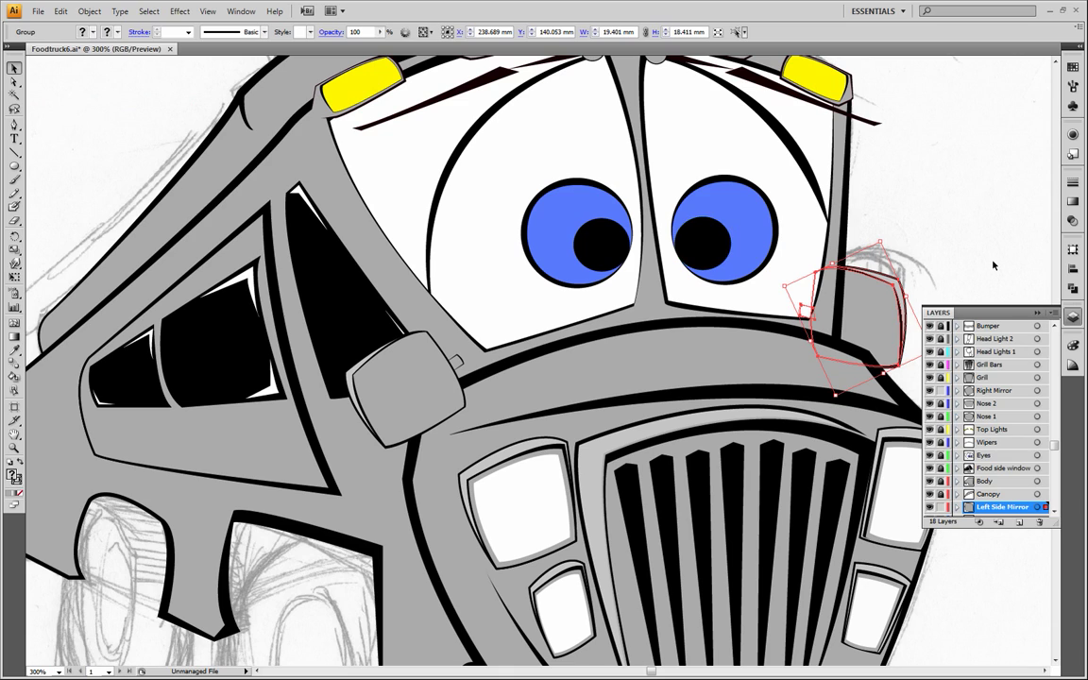
left_click(1000, 195)
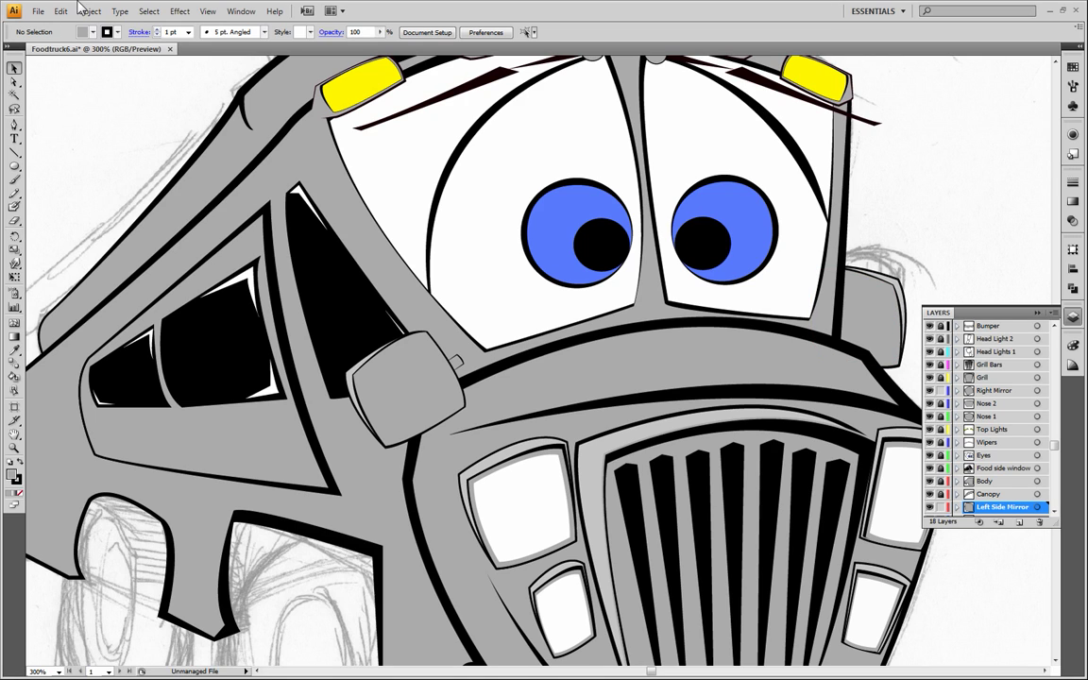
Ungroup the pasted mirror on the Left Side Mirror layer.
left_click(865, 288)
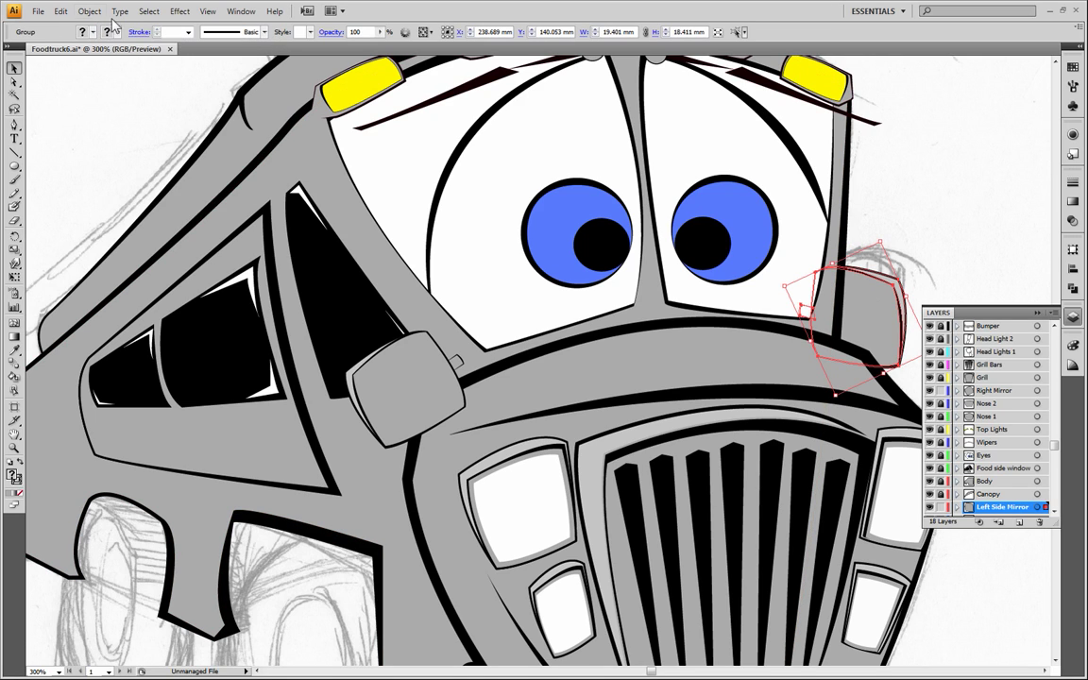
left_click(90, 11)
left_click(85, 75)
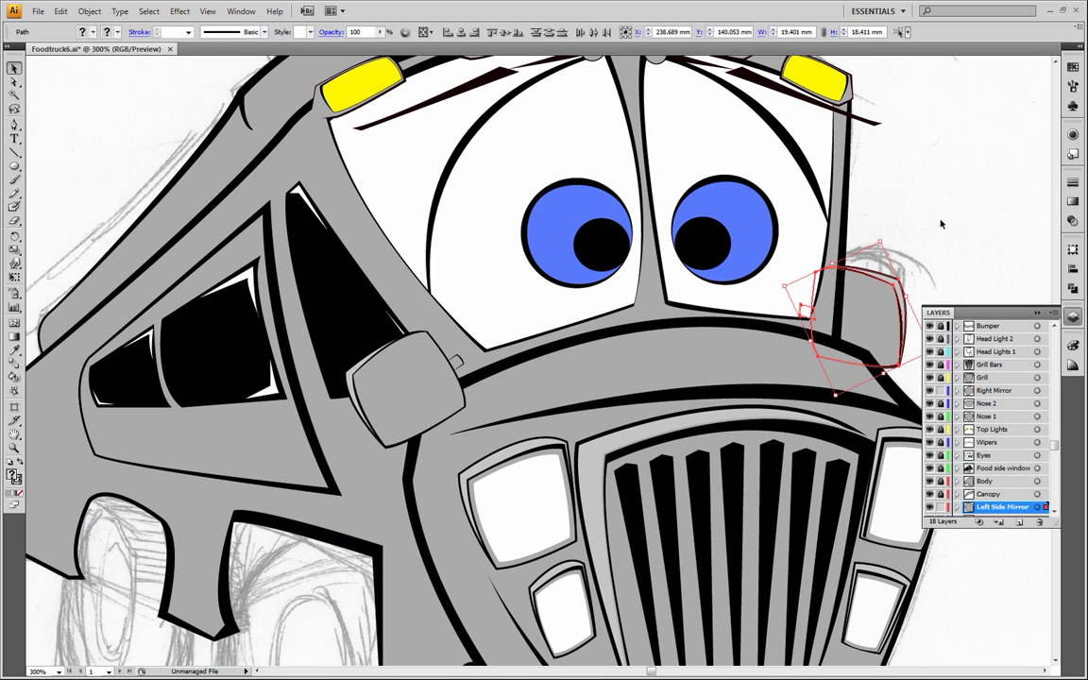
Try to adjust the outer corner anchor points of the pasted mirror with the Direct Selection tool.
left_click(14, 82)
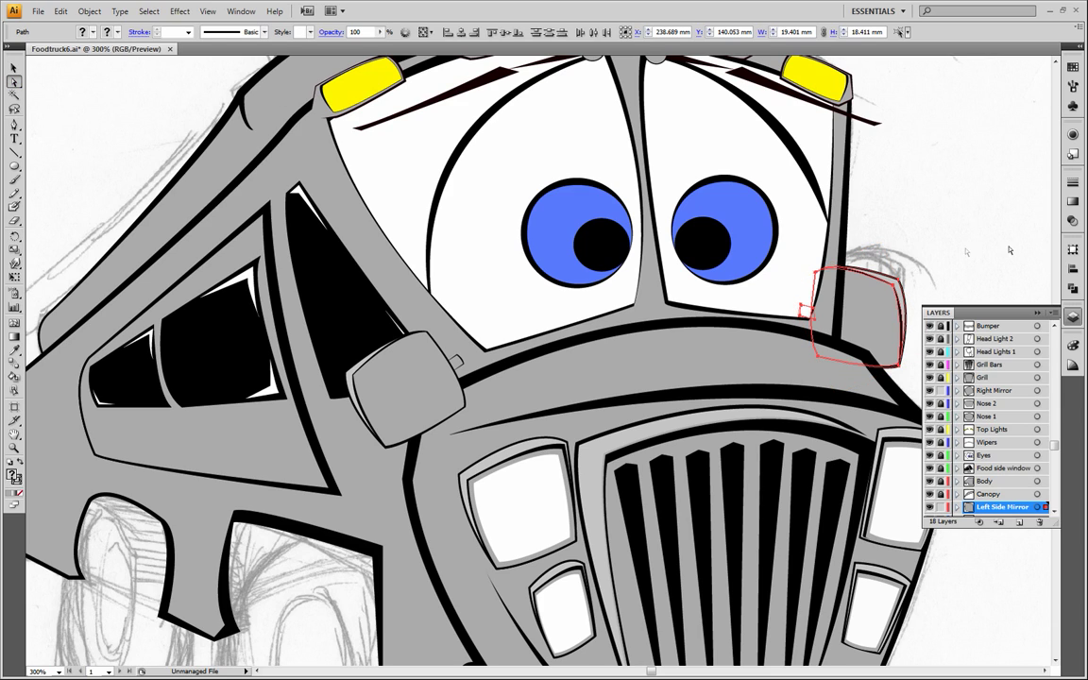
left_click(896, 285)
left_click_drag(895, 285, 896, 286)
left_click(935, 274)
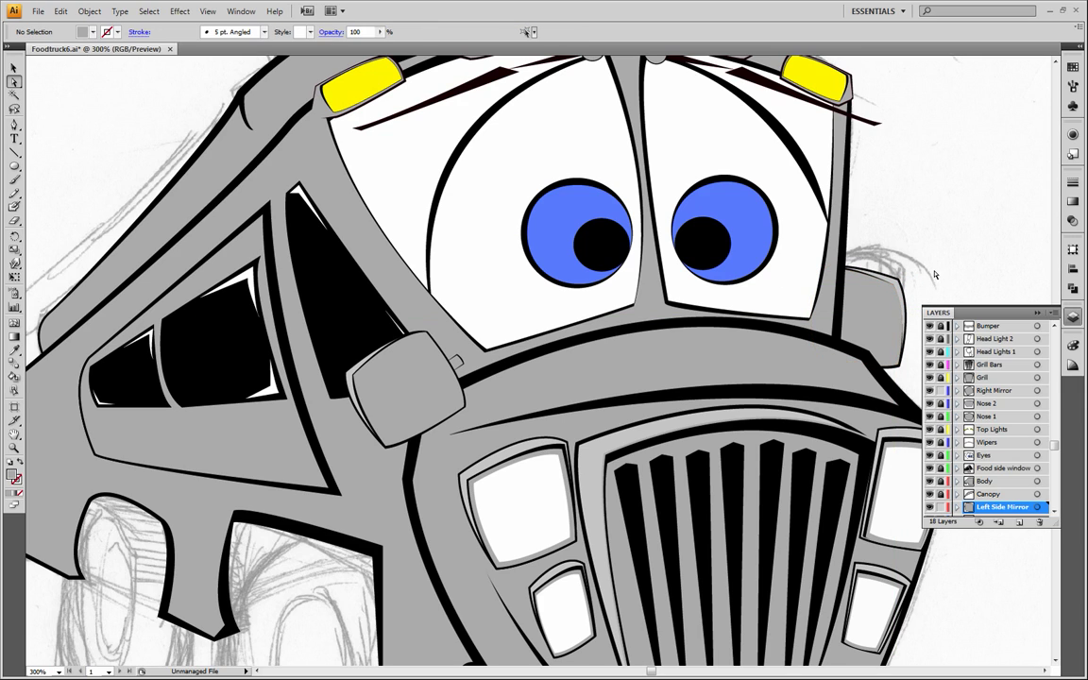
left_click(905, 293)
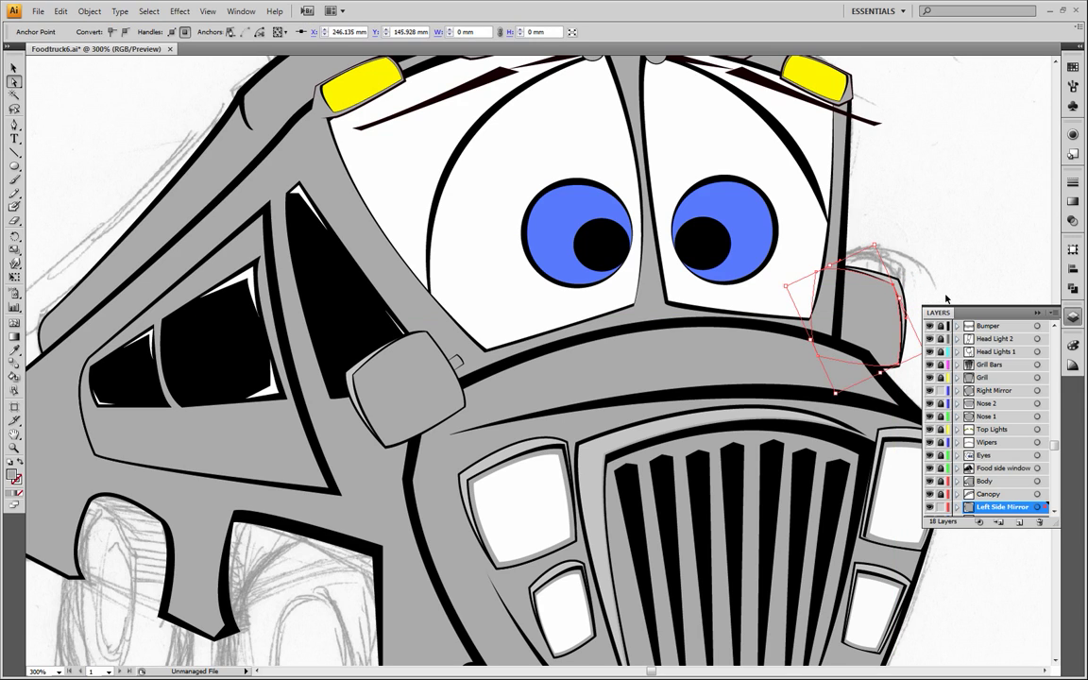
left_click(951, 293)
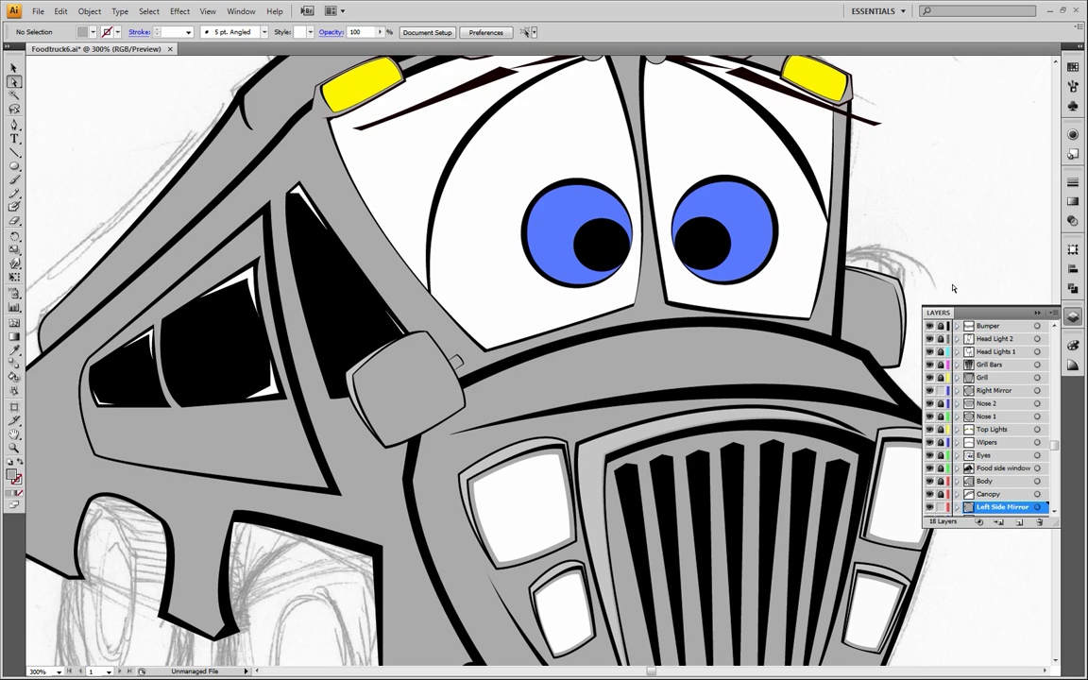
Try to shift the pasted mirror's gray fill separately from the black shape behind it.
left_click_drag(950, 265, 857, 306)
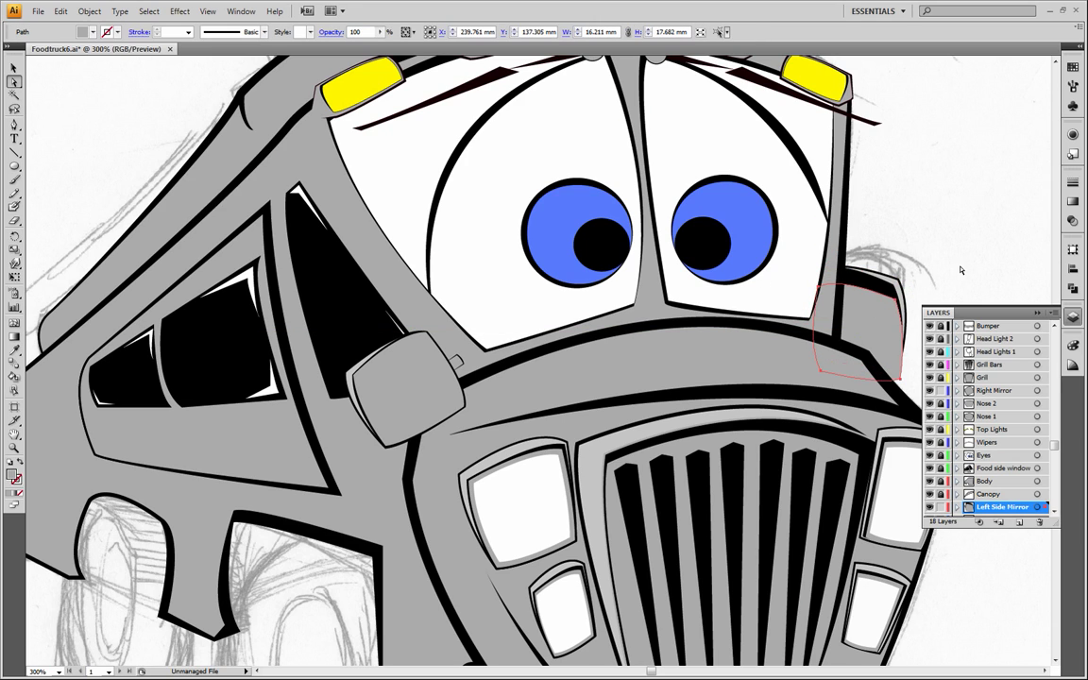
left_click_drag(949, 244, 872, 326)
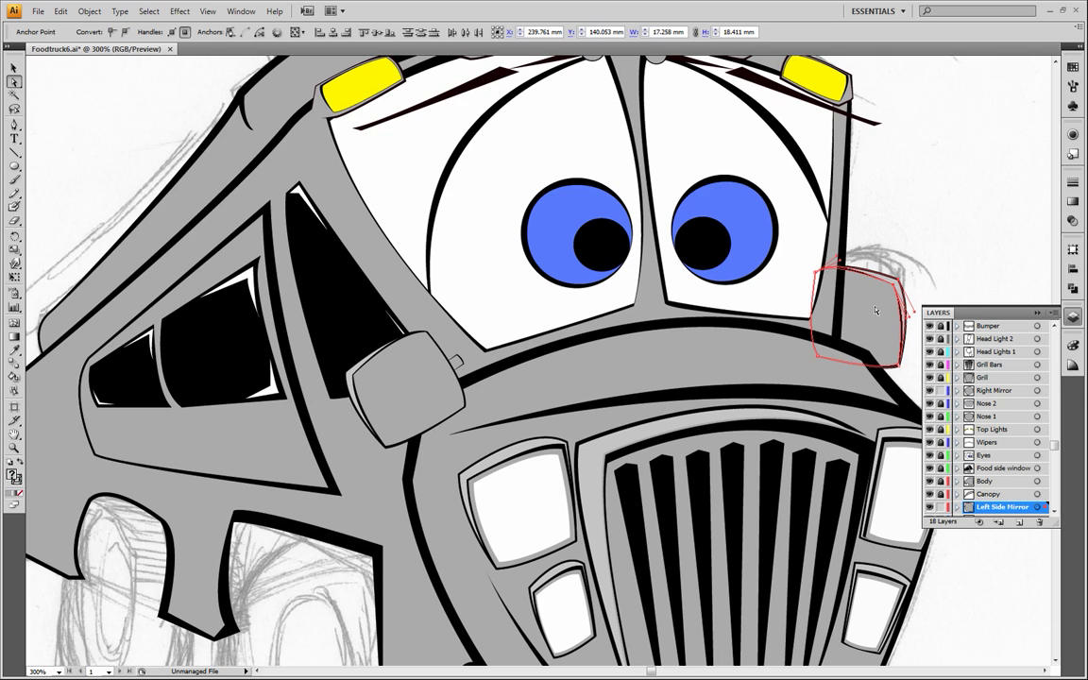
left_click(14, 67)
left_click_drag(879, 283, 871, 312)
left_click(961, 268)
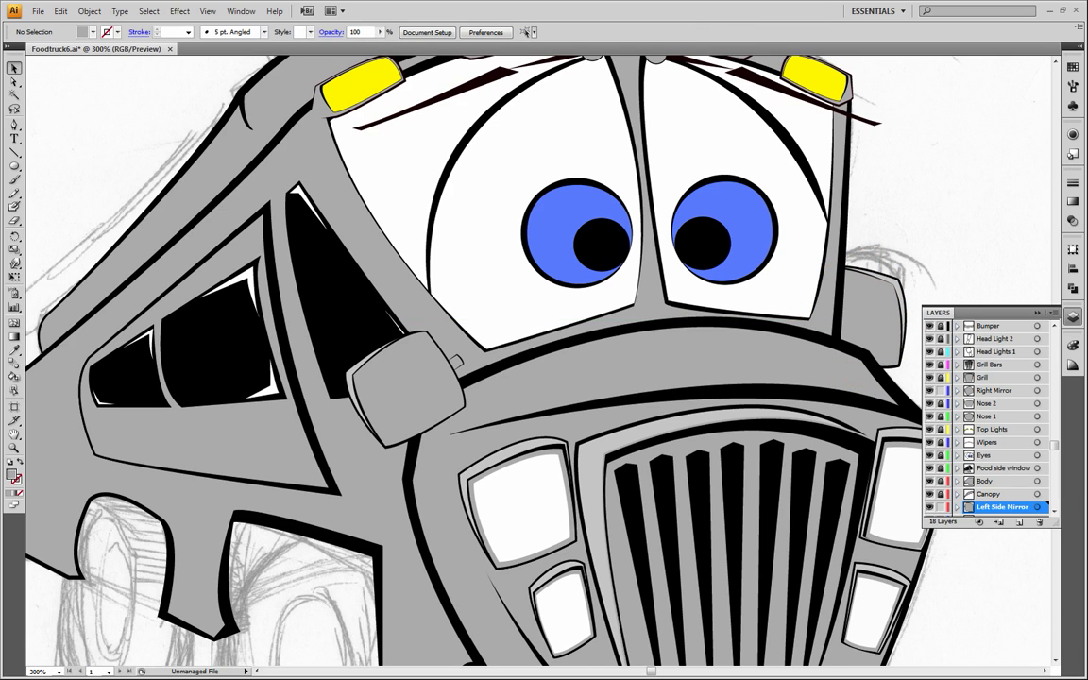
Rotate the Right Mirror artwork slightly clockwise so that its upper edge lies flatter.
key("z")
left_click(412, 347, "alt")
left_click(657, 329, "alt")
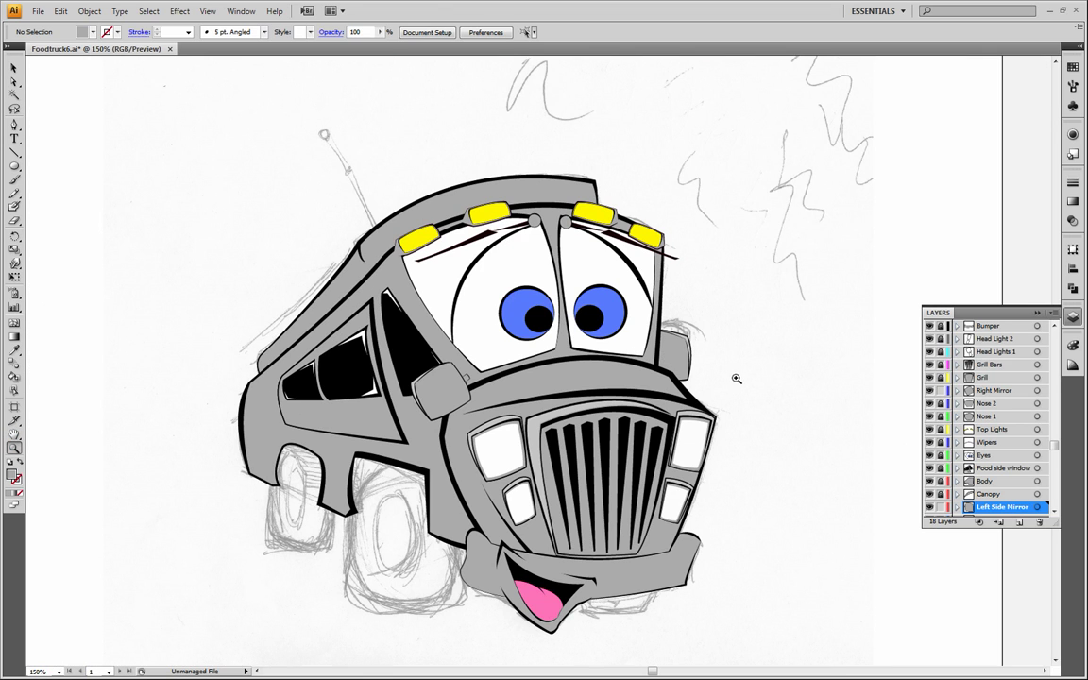
left_click(1001, 391)
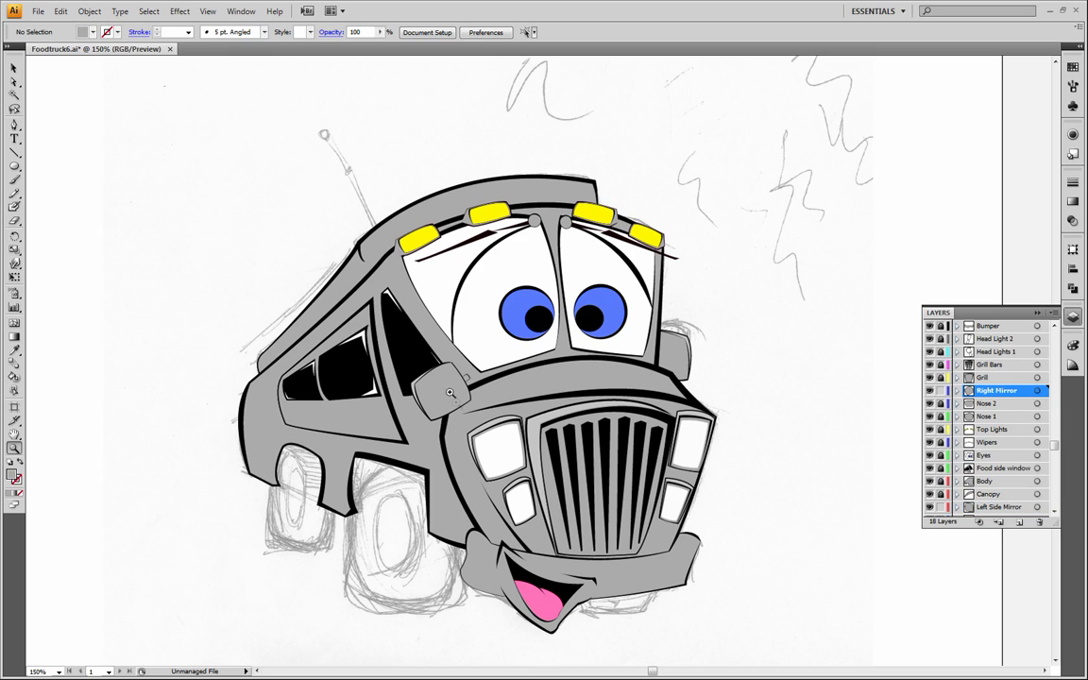
left_click(14, 68)
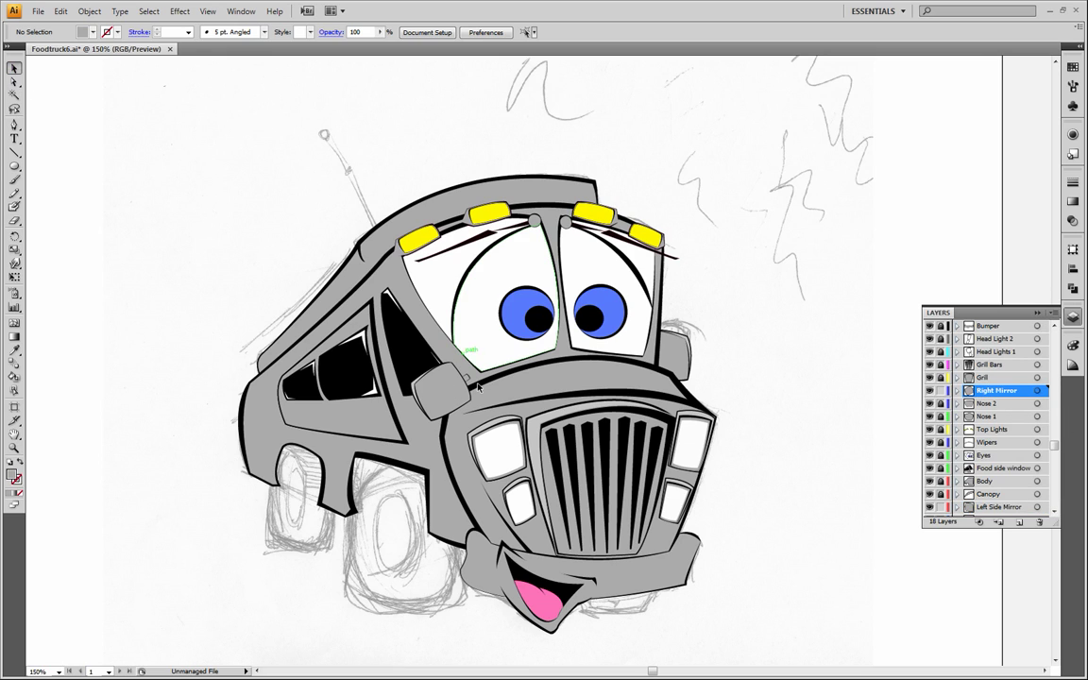
mouse_move(442, 391)
left_mouse_down()
mouse_move(423, 377)
mouse_move(436, 387)
left_mouse_up()
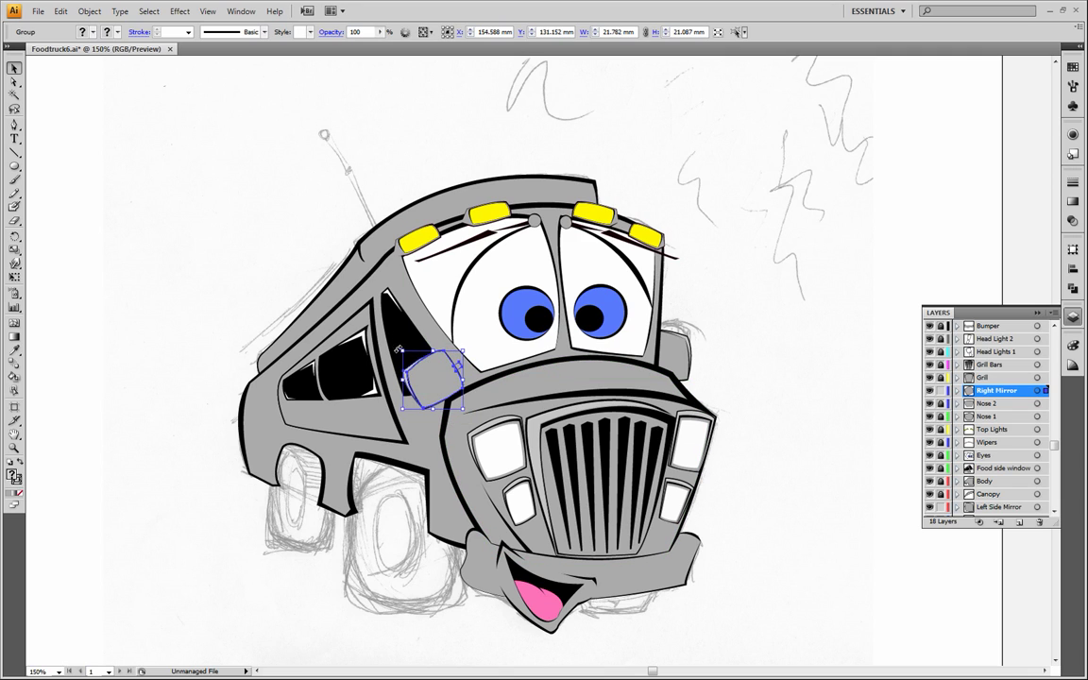
left_click(397, 349)
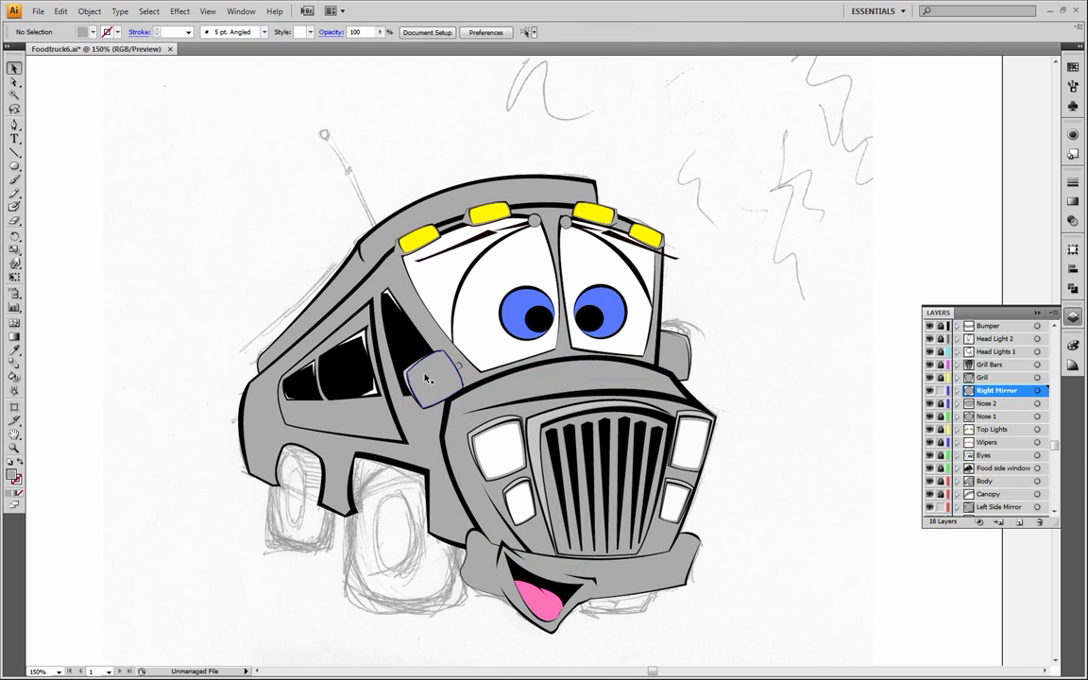
left_click(404, 354)
left_click_drag(399, 348, 423, 341)
mouse_move(430, 385)
left_mouse_down()
mouse_move(413, 370)
mouse_move(432, 380)
left_mouse_up()
left_click(861, 395)
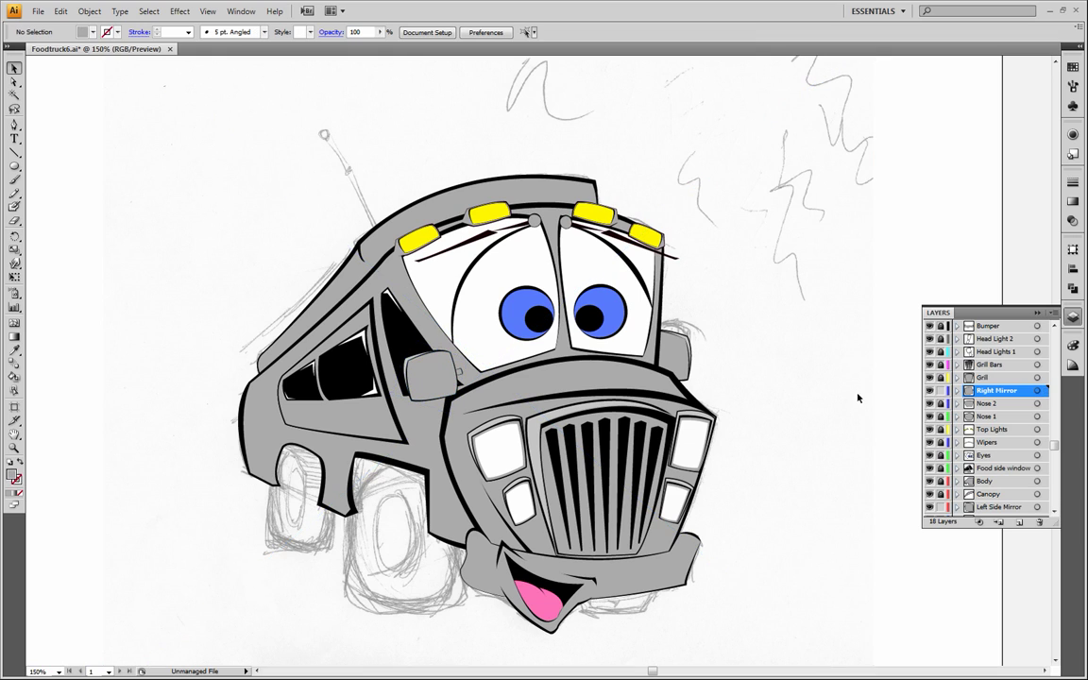
Move the rotated mirror right and down so its bracket meets the lower corner of the windshield.
left_click_drag(433, 377, 440, 389)
left_click(798, 392)
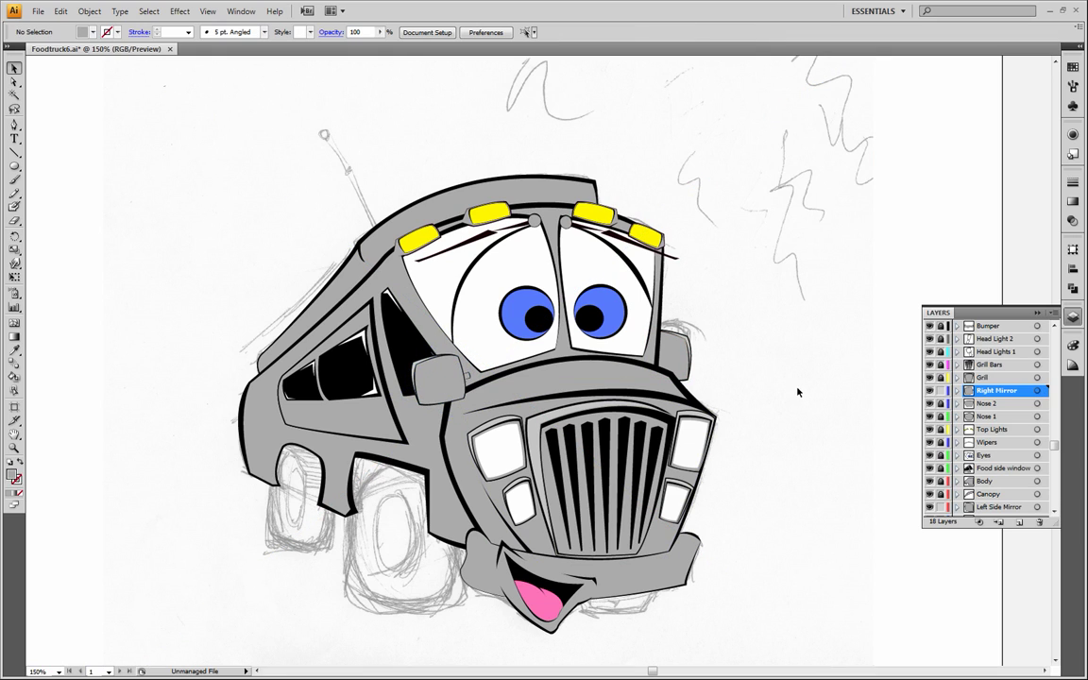
left_click(433, 377)
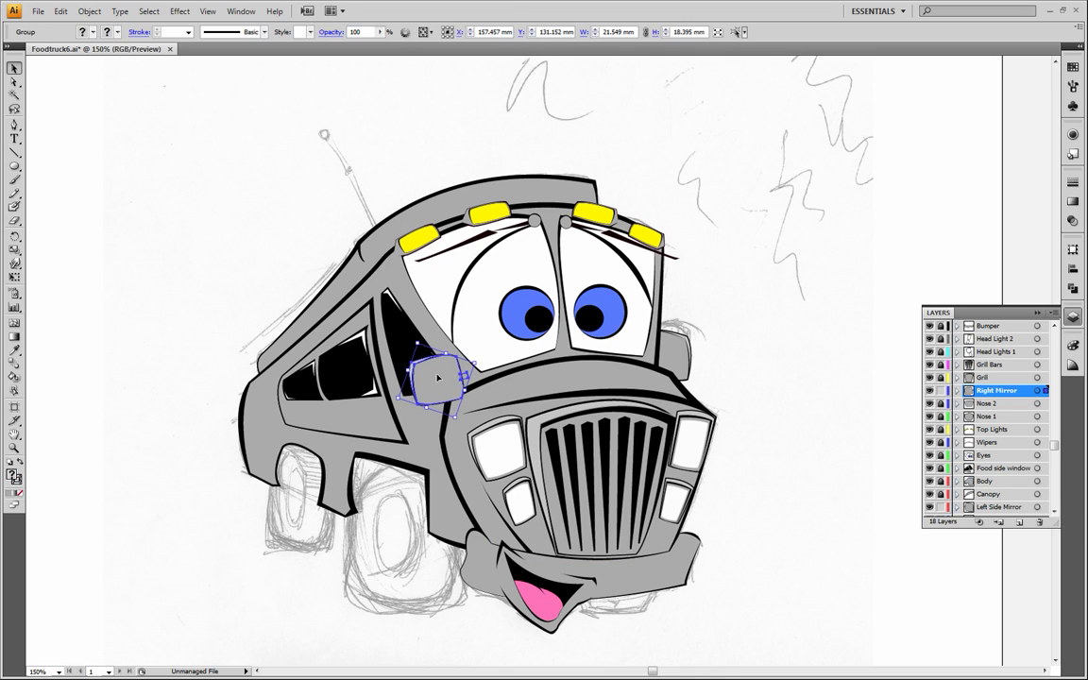
left_click(862, 377)
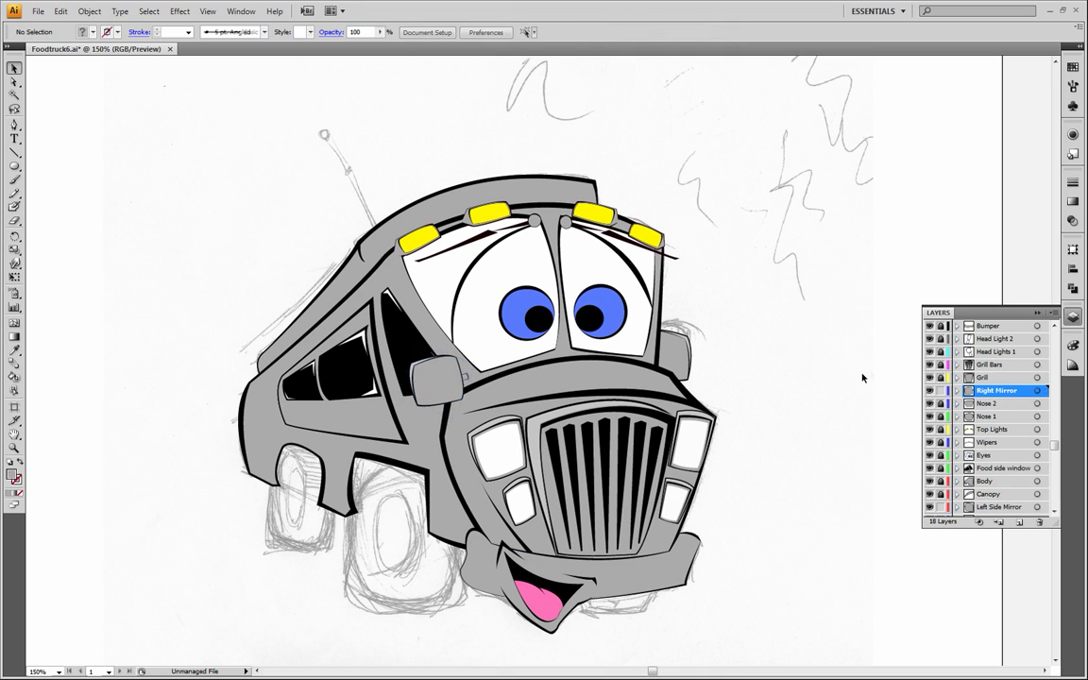
Nudge the Right Mirror artwork left and down, away from the windshield and below the front side window.
left_click(441, 376)
key("Left")
key("Left")
key("Left")
key("Left")
key("Left")
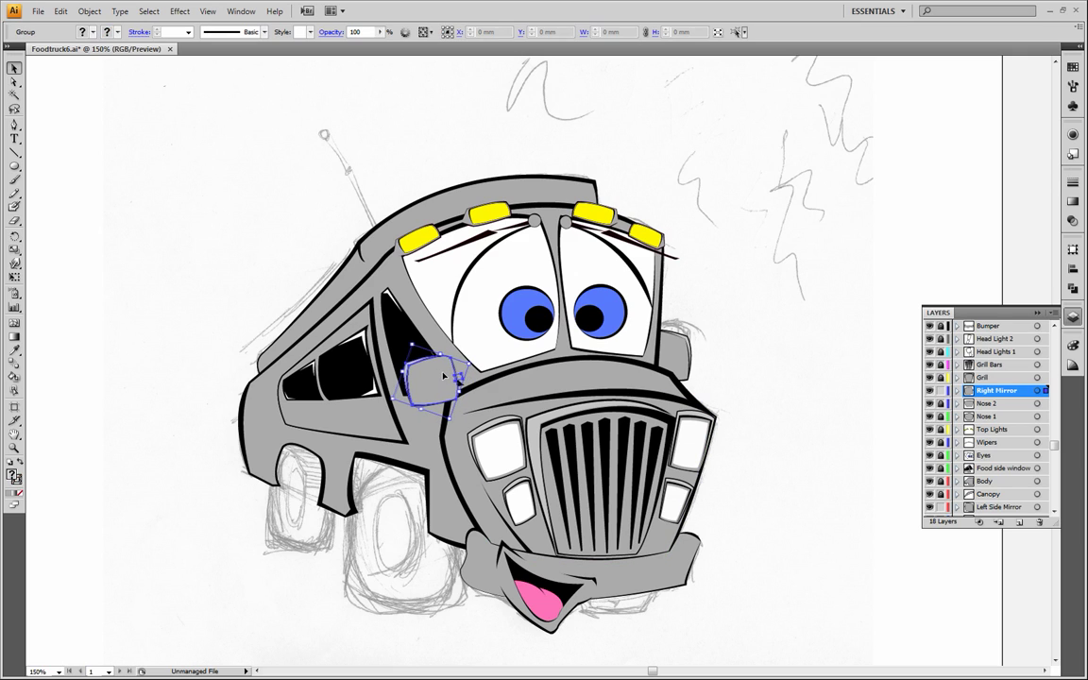
key("Left")
key("Left")
key("Left")
key("Left")
key("Left")
key("Down")
key("Down")
key("Down")
key("Down")
key("Down")
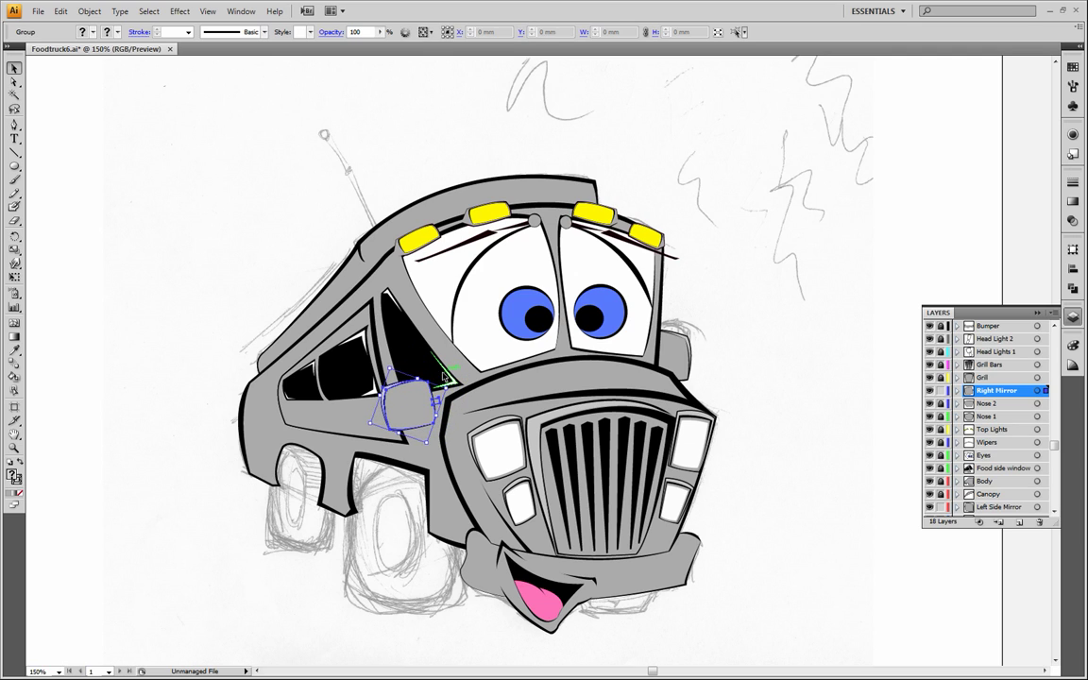
left_click(826, 359)
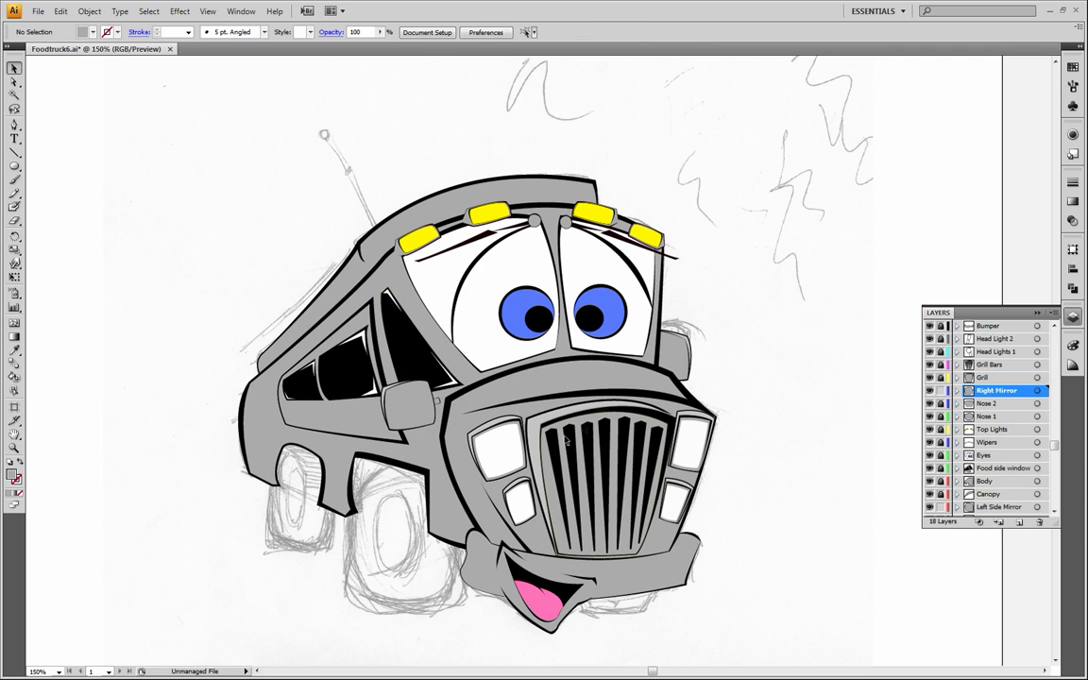
Move the Right Mirror artwork back up against the lower corner of the windshield, at about X 157.5 mm, Y 131 mm.
left_click_drag(394, 391, 437, 391)
left_click(753, 399)
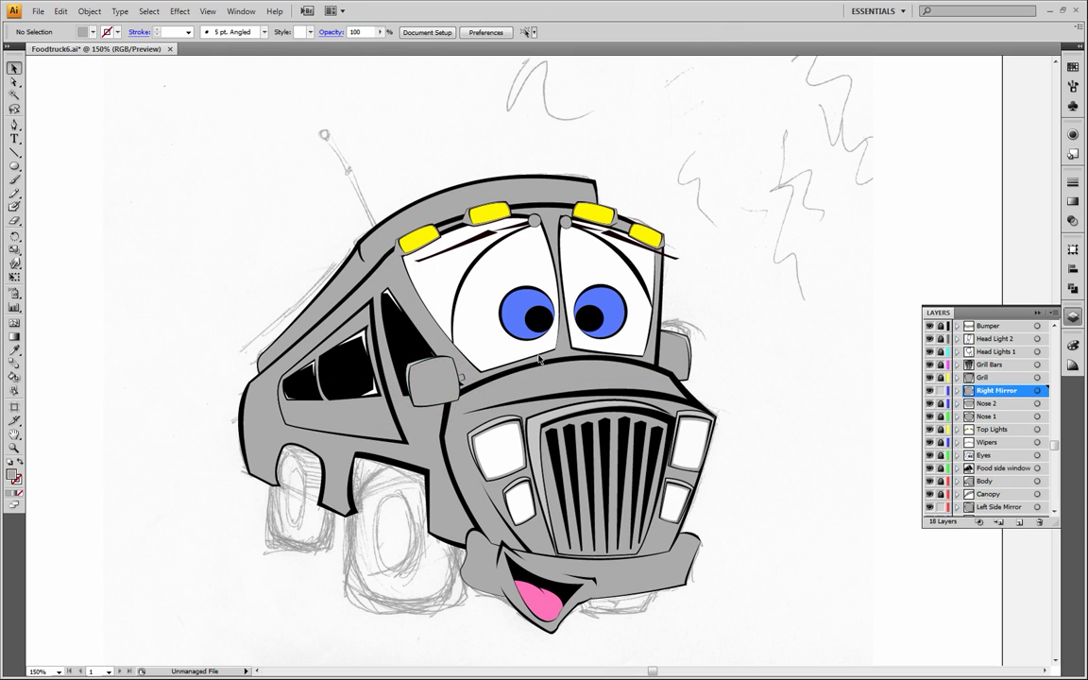
left_click_drag(437, 385, 442, 379)
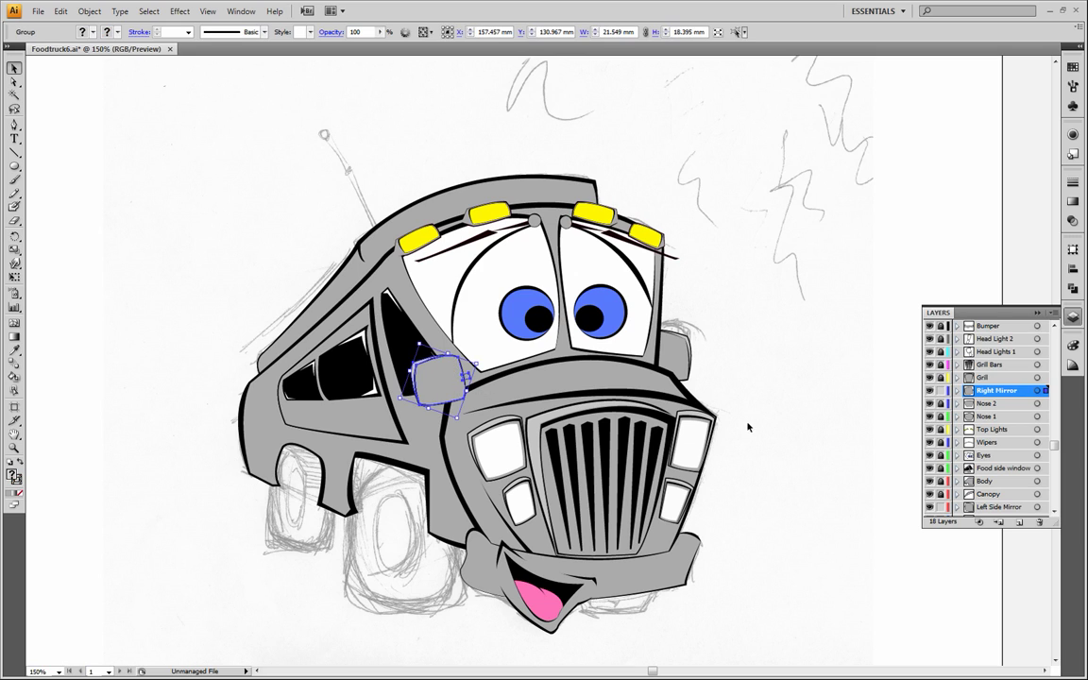
left_click(770, 391)
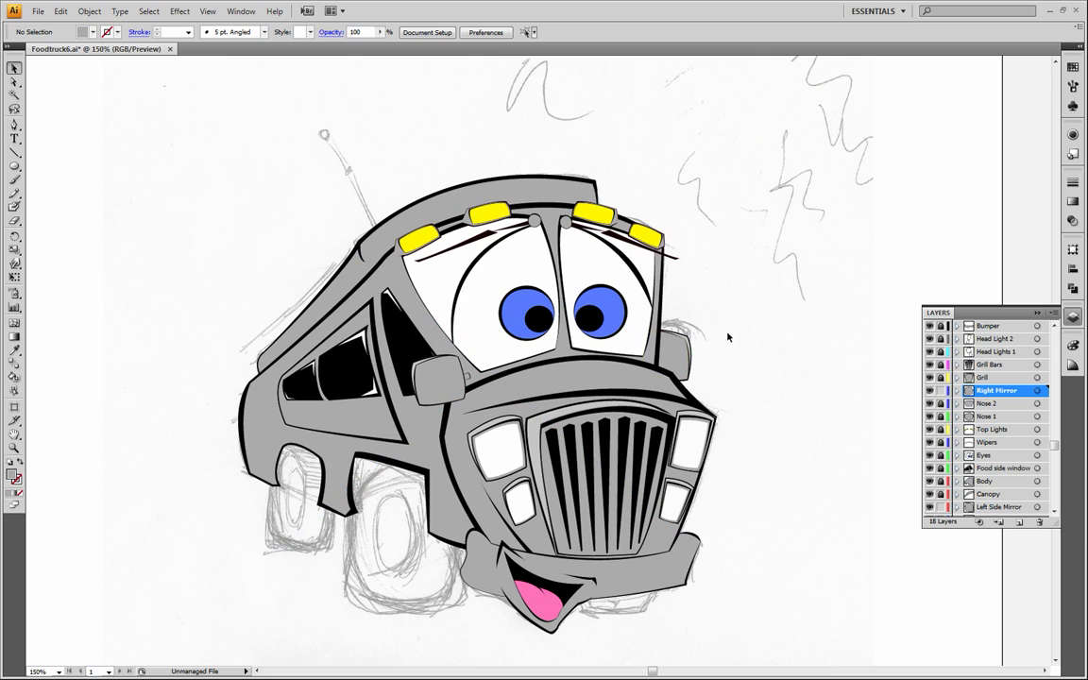
Unlock all truck artwork layers from Bumper down to Canopy, keeping the Left Side Mirror layer unlocked and the Food truck sketch layer locked.
left_click(682, 357)
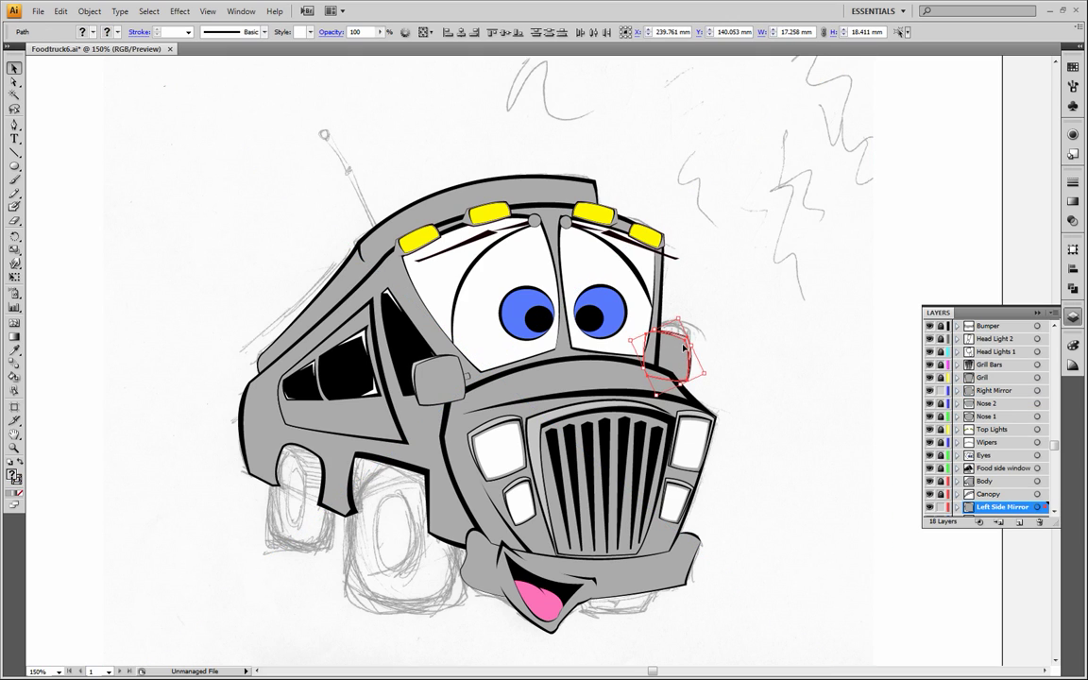
left_click(744, 332)
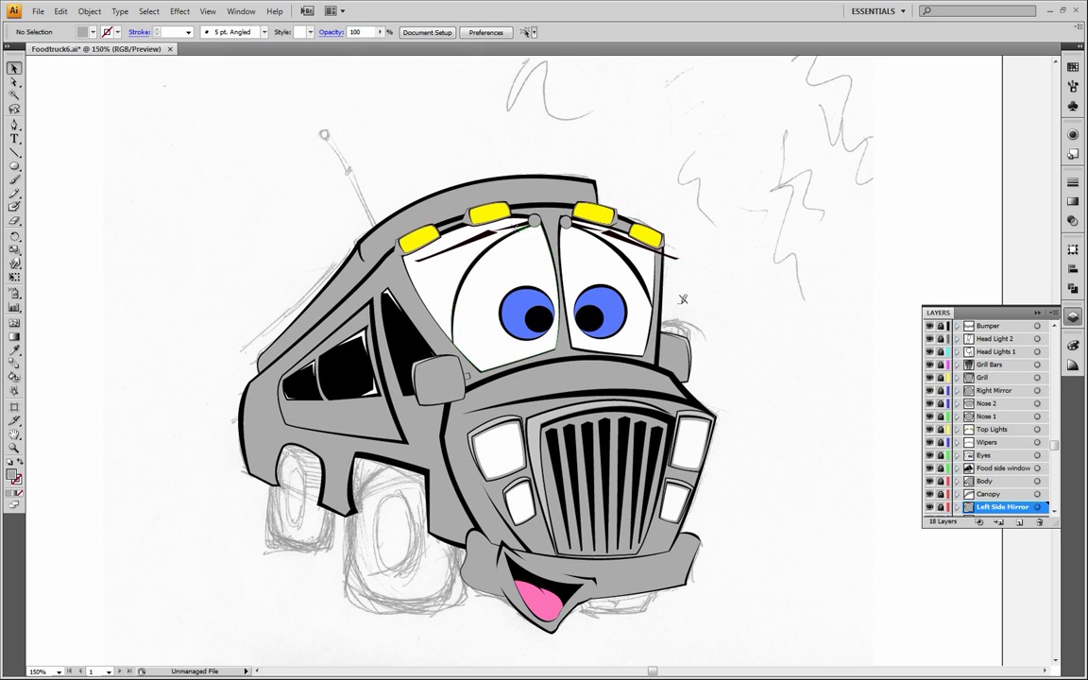
left_click_drag(942, 328, 941, 508)
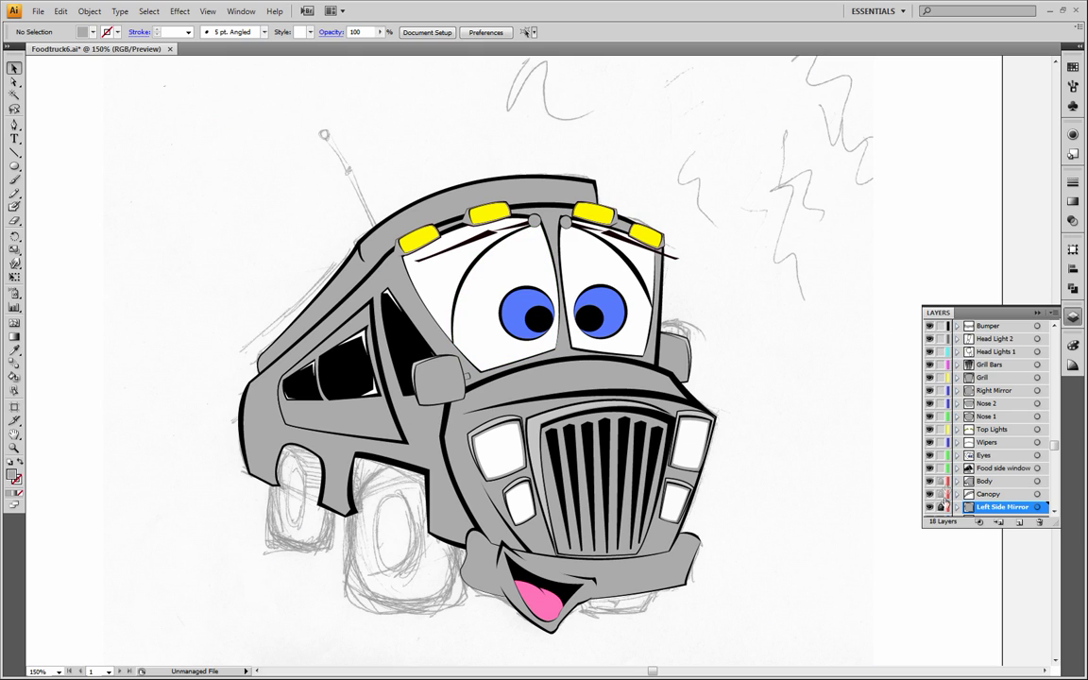
scroll(1043, 463, "down", 1)
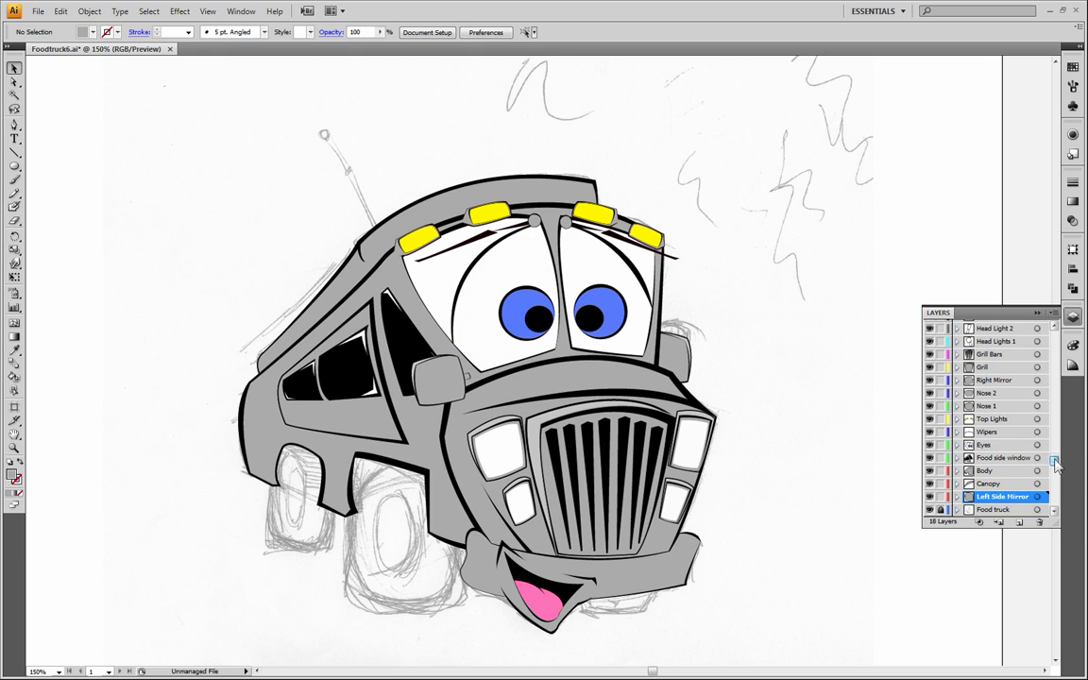
Reduce the opacity of all the unlocked truck artwork to 14% so the sketch shows through, leaving the mouth and tongue opaque.
left_click_drag(159, 91, 746, 630)
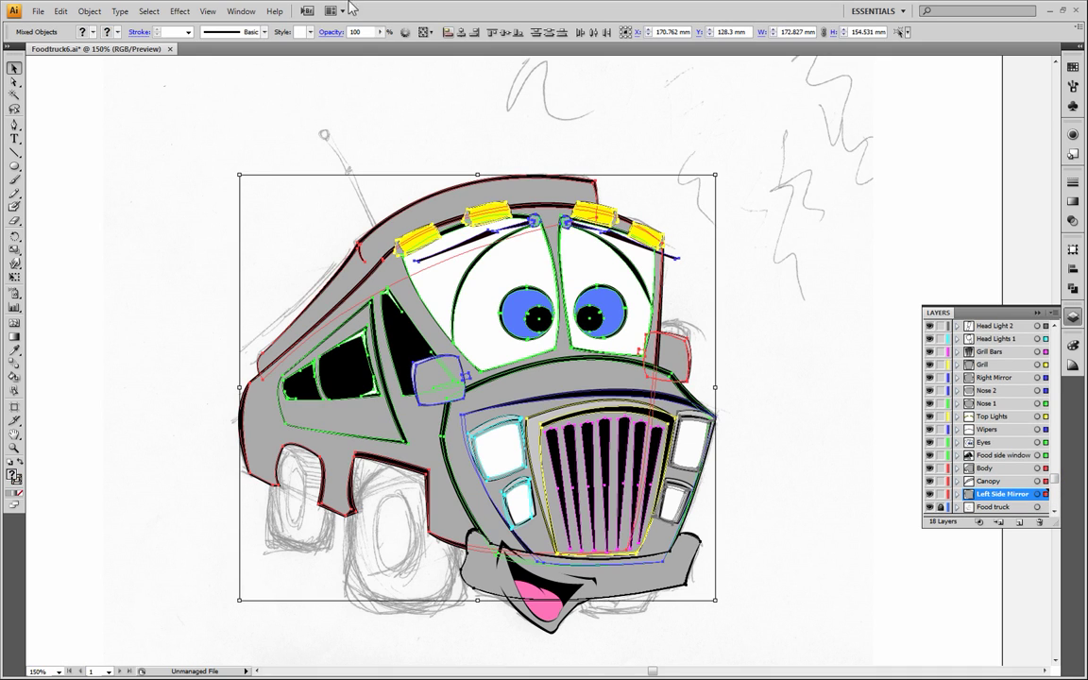
left_click_drag(377, 49, 324, 47)
left_click(237, 202)
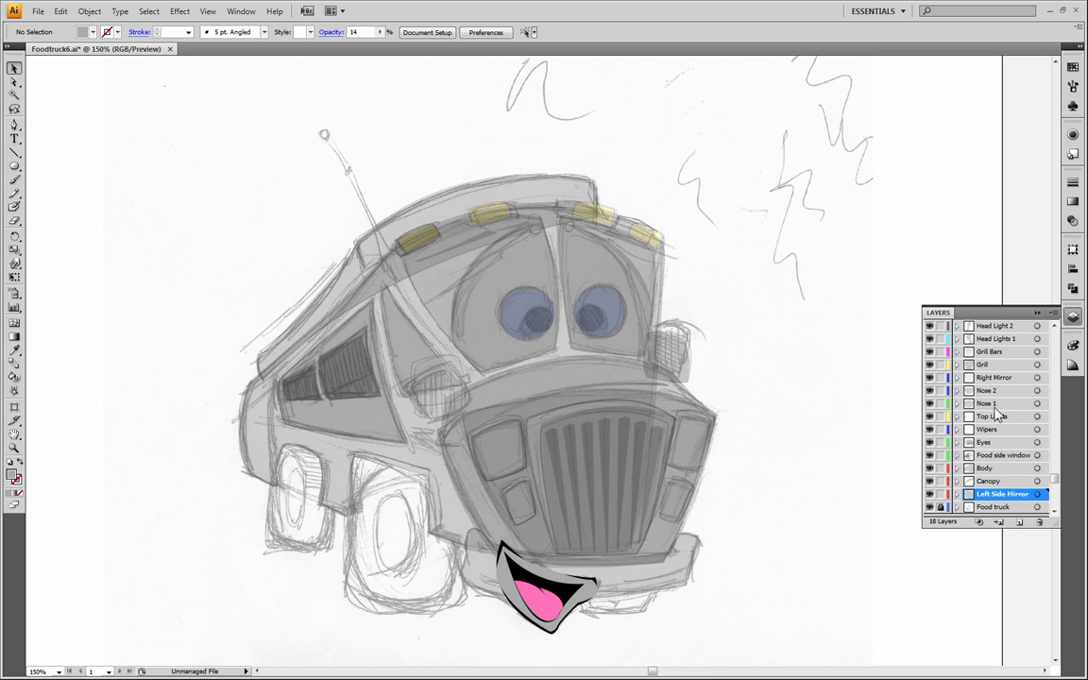
Add a new layer above the Tounge layer and name it Antenna.
left_click_drag(1055, 477, 1056, 333)
left_click(988, 325)
left_click(1019, 521)
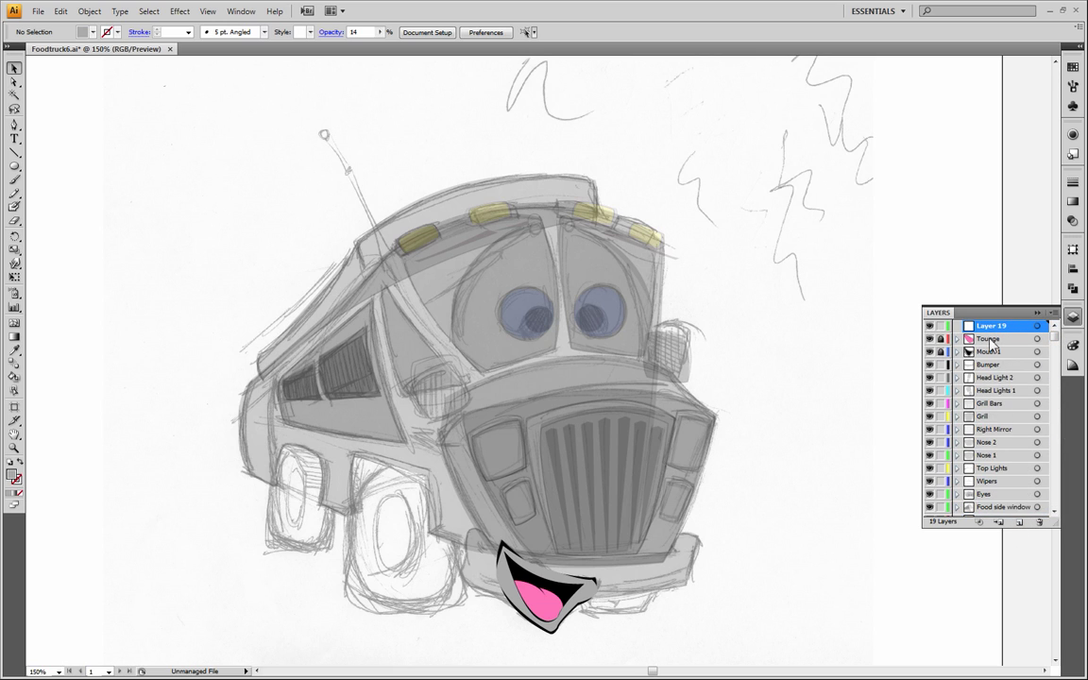
double_click(991, 328)
key("BackSpace")
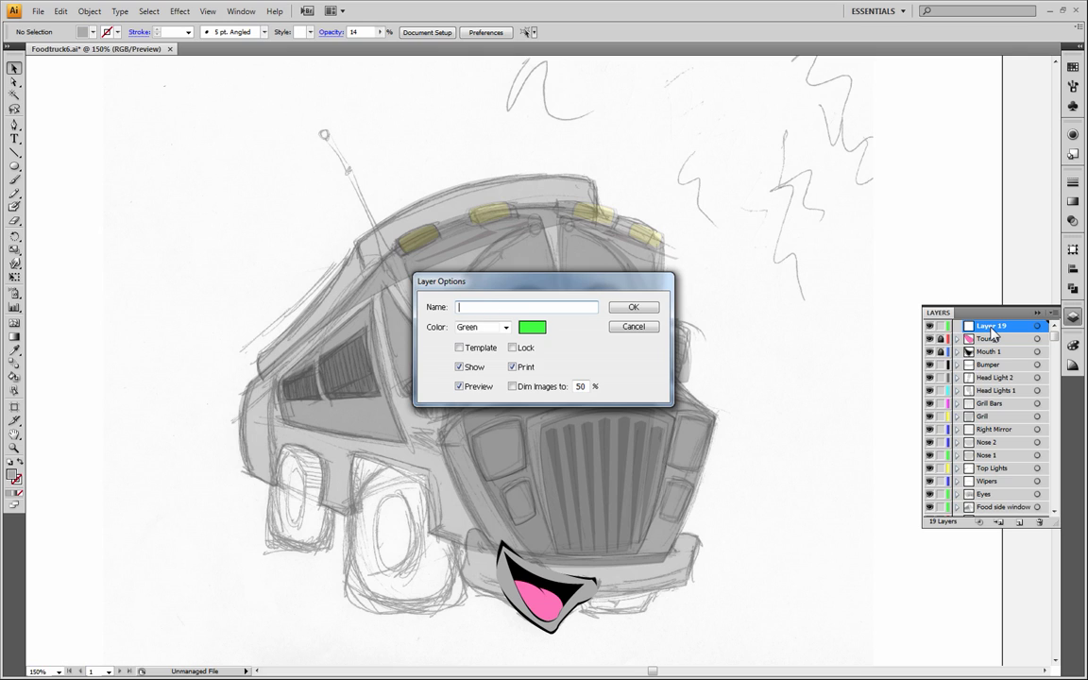
type("Antenna")
key("Return")
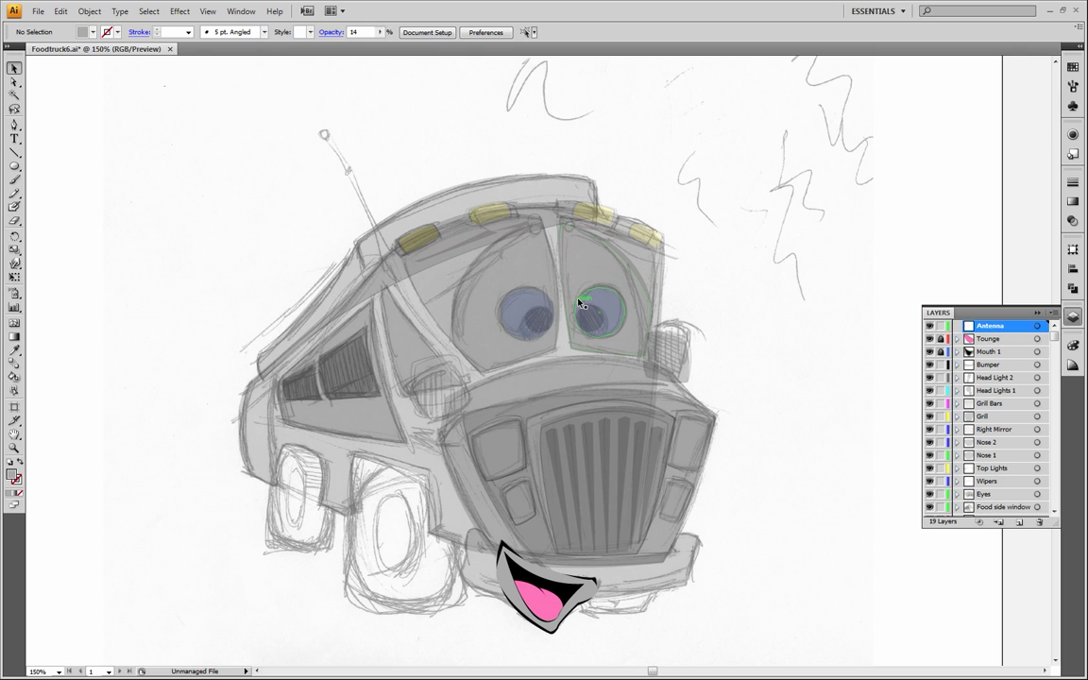
Trace the top end and right edge of the antenna's lower section with the Pen tool, using no fill and a 1 pt black stroke.
left_click(14, 448)
left_click(371, 206)
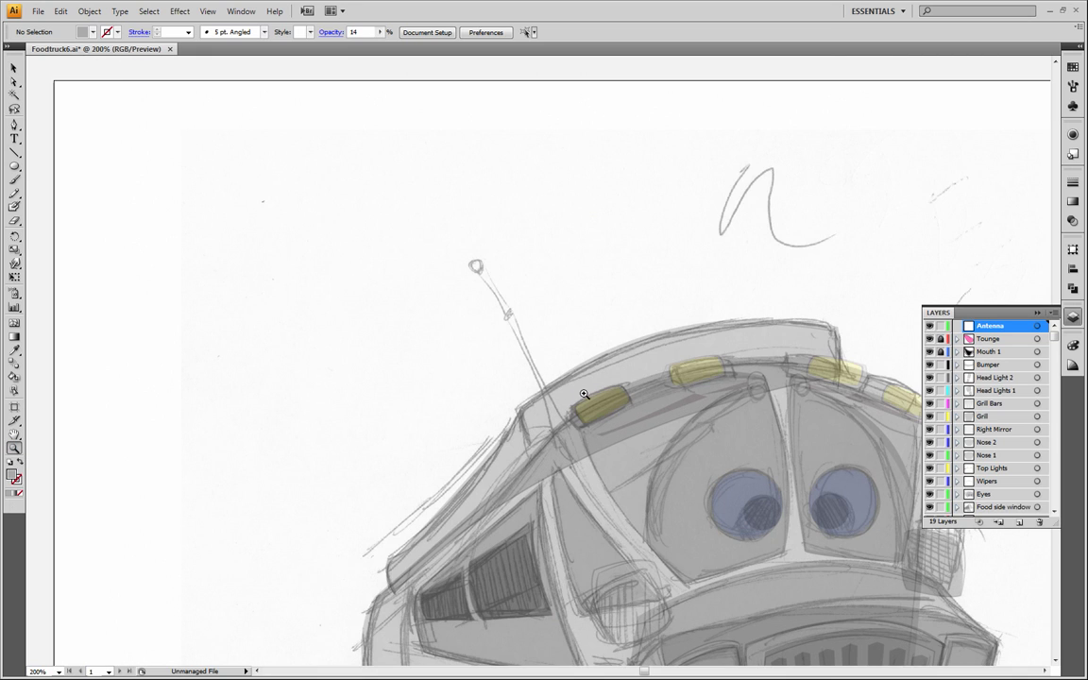
left_click(583, 394)
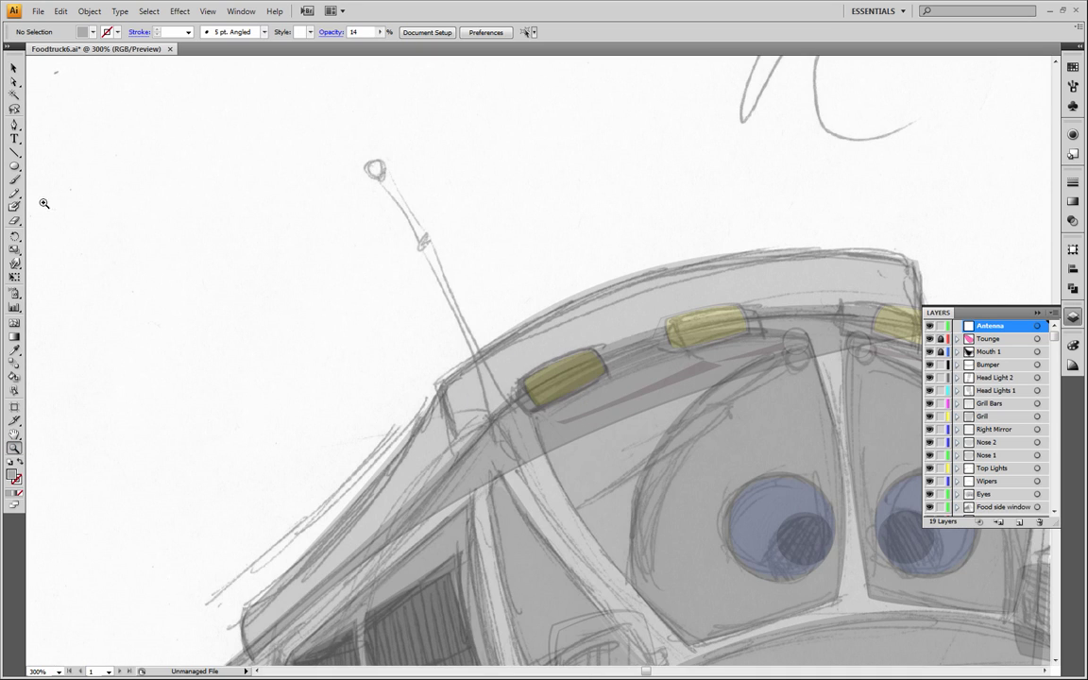
left_click(14, 124)
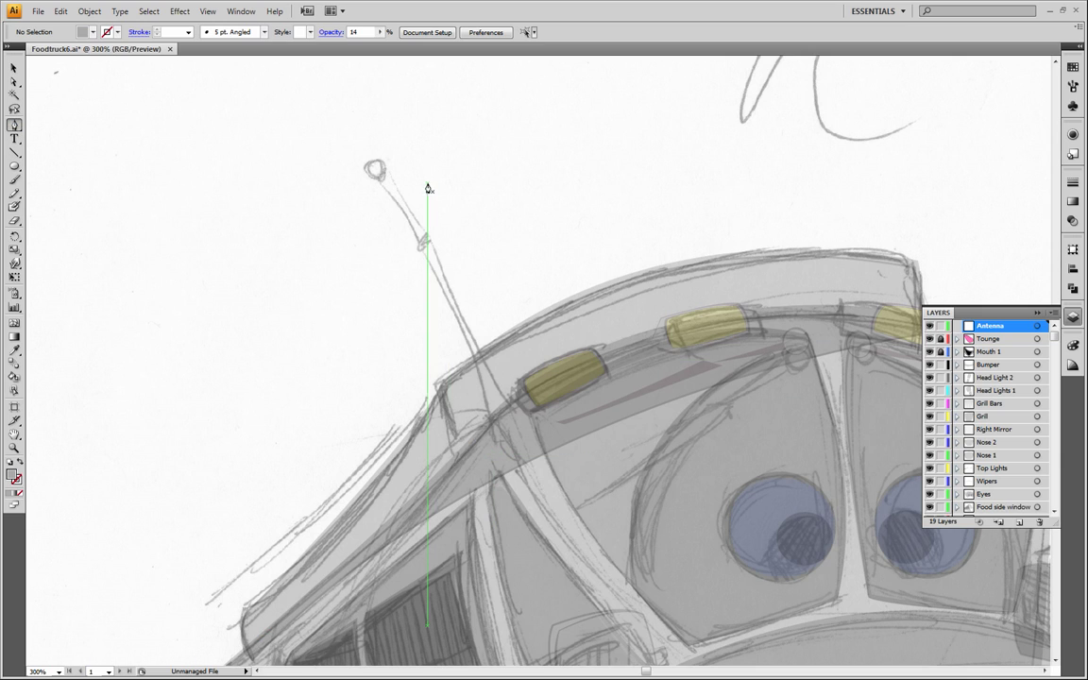
left_click(19, 492)
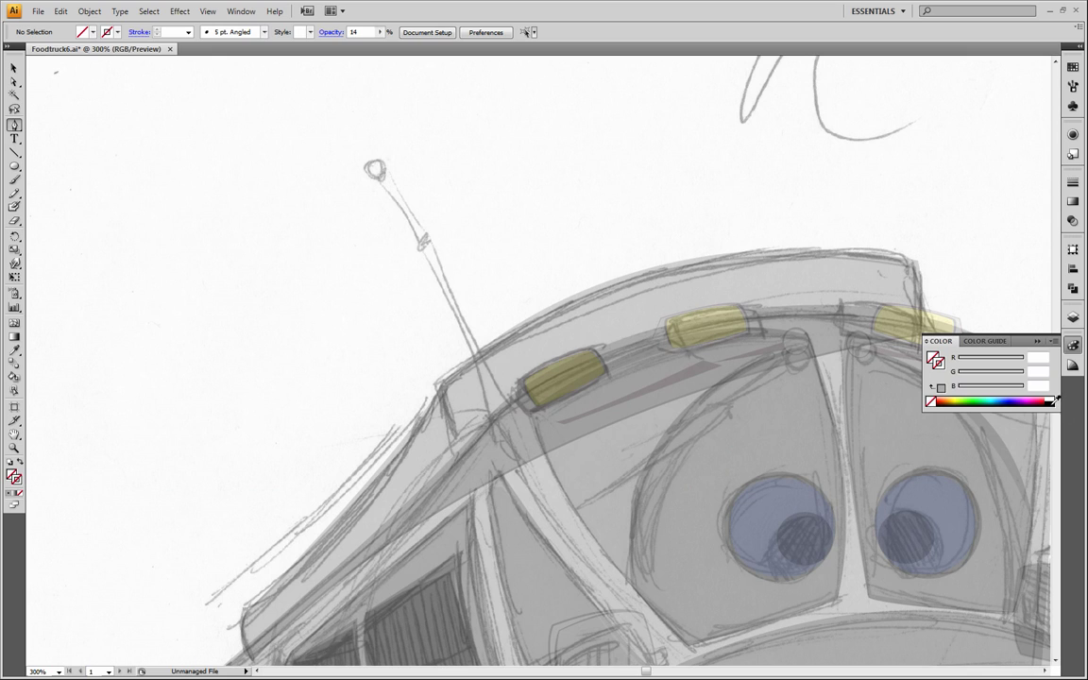
left_click(944, 366)
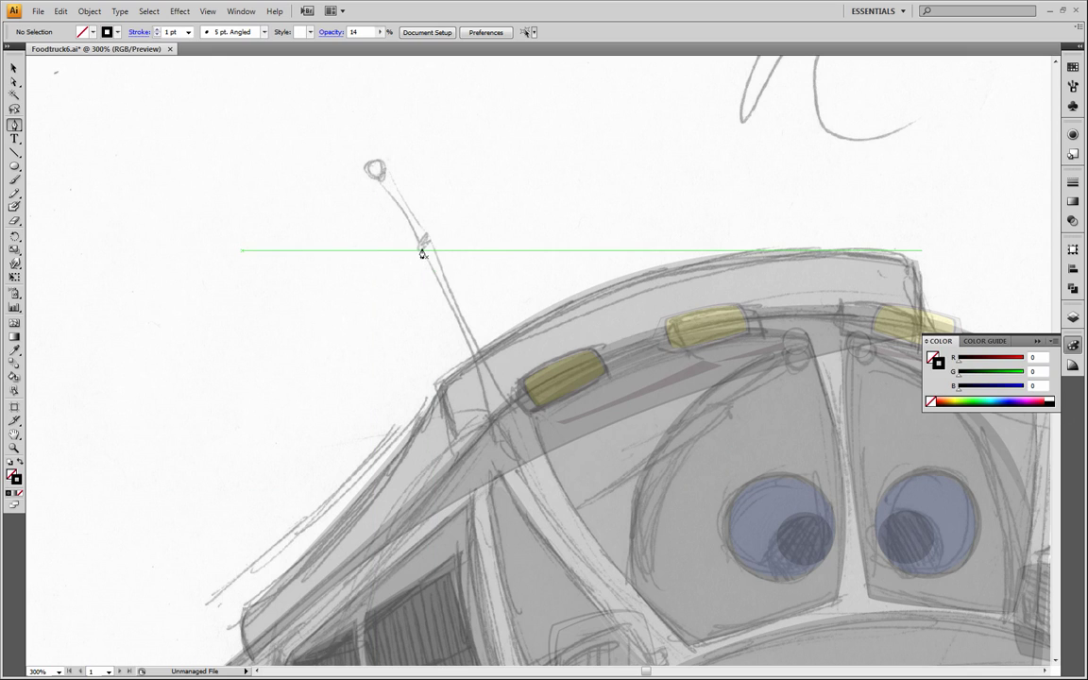
left_click_drag(422, 251, 428, 242)
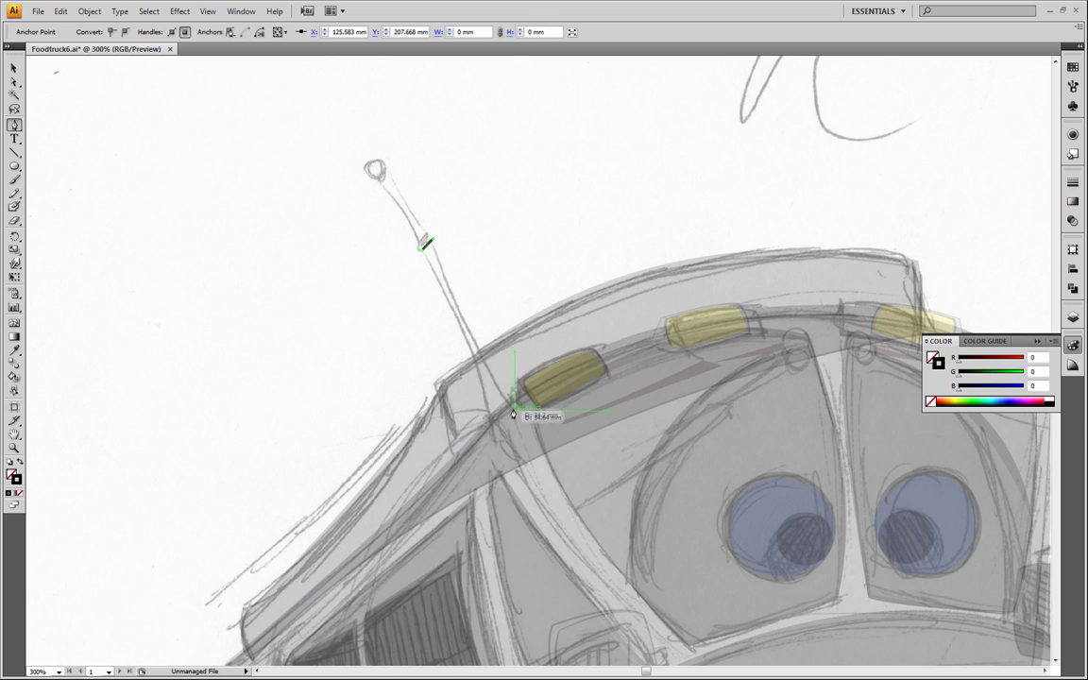
left_click_drag(513, 409, 510, 409)
left_click_drag(543, 440, 462, 326)
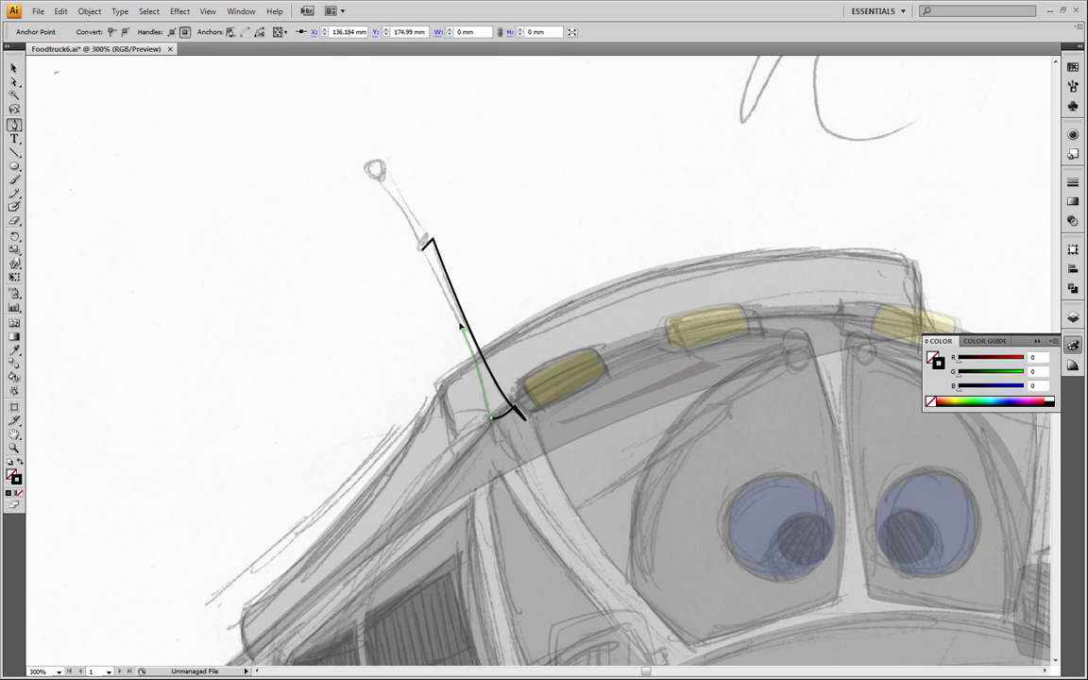
left_click(461, 332)
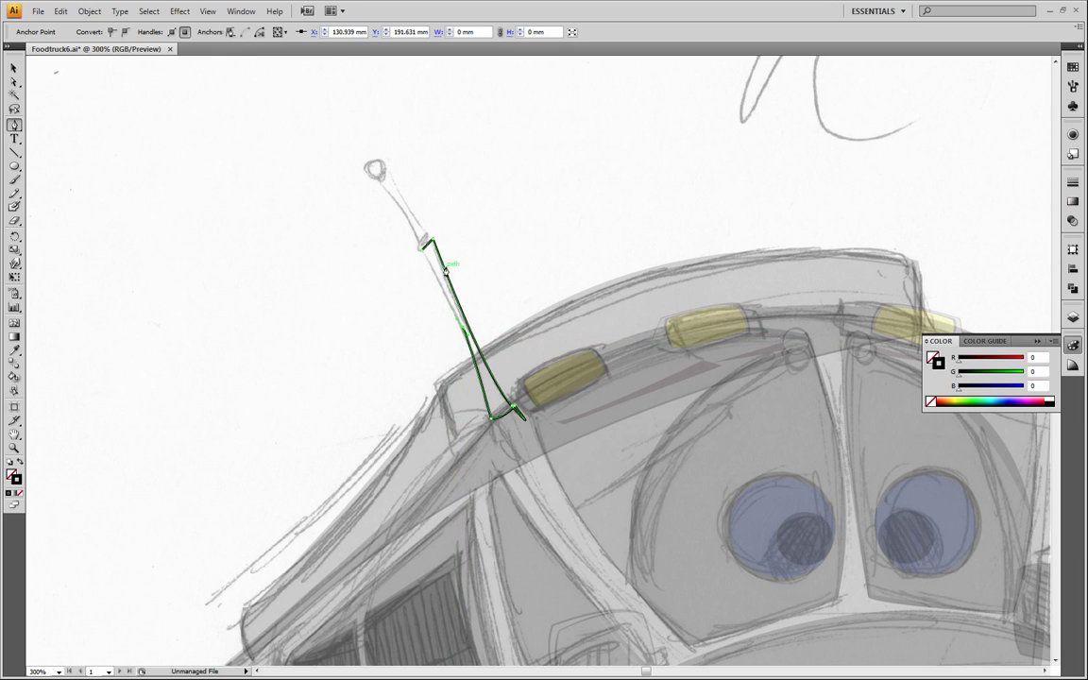
left_click(422, 246)
left_click(409, 250)
key("ctrl+z")
key("ctrl+z")
left_click_drag(422, 250, 378, 210)
left_click(14, 68)
left_click(215, 235)
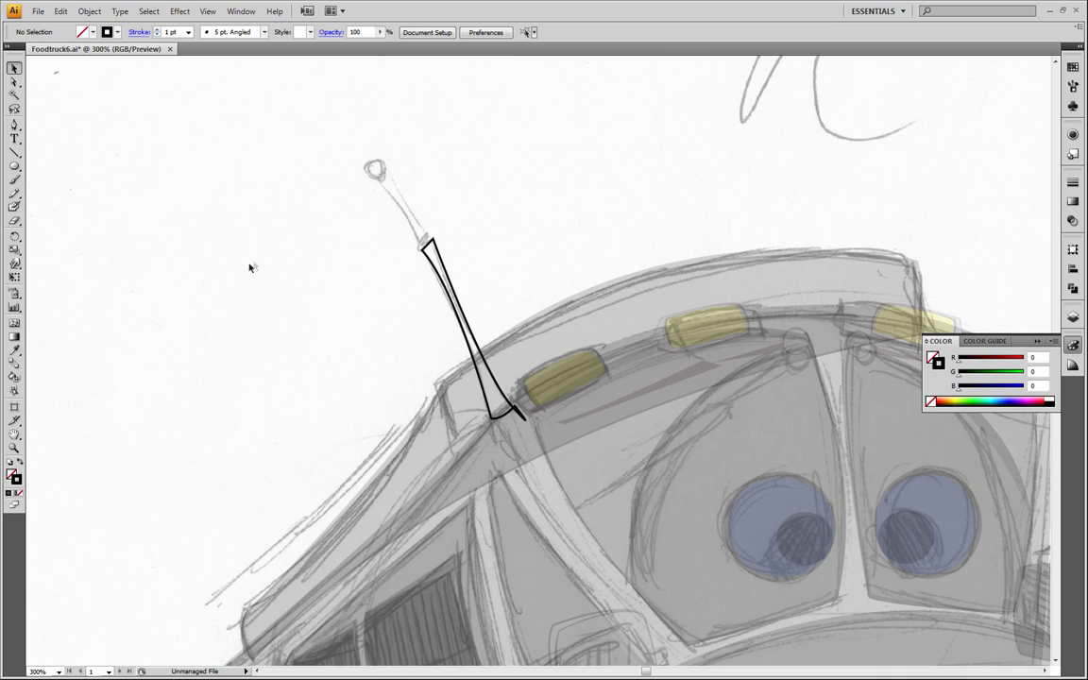
left_click(526, 421)
key("a")
left_click(530, 427)
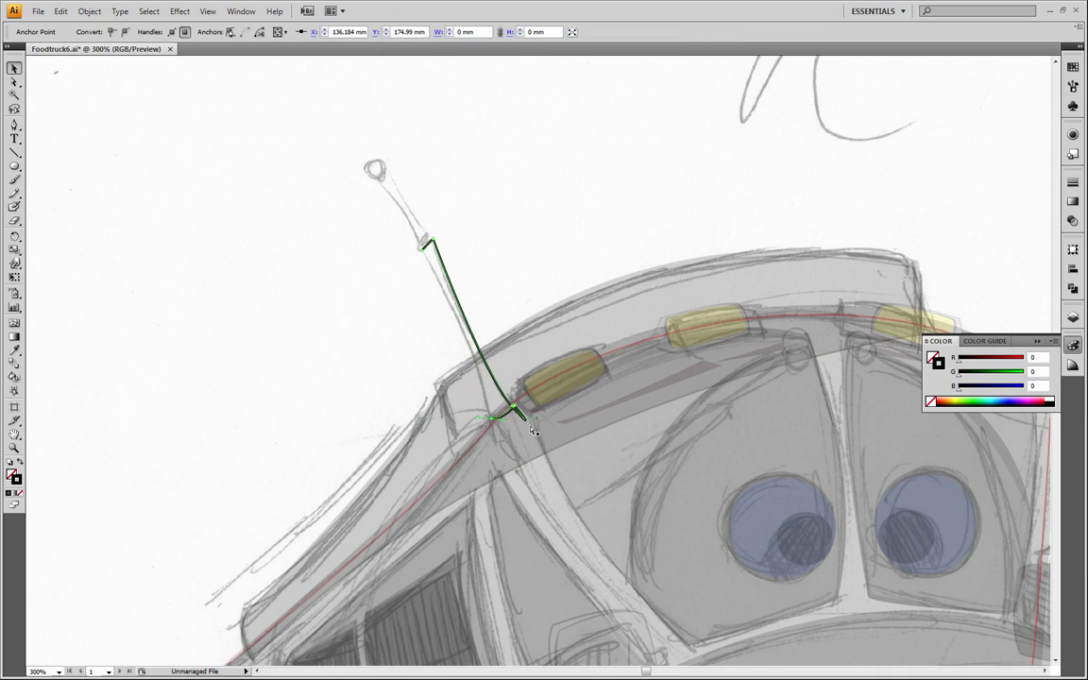
left_click(522, 426)
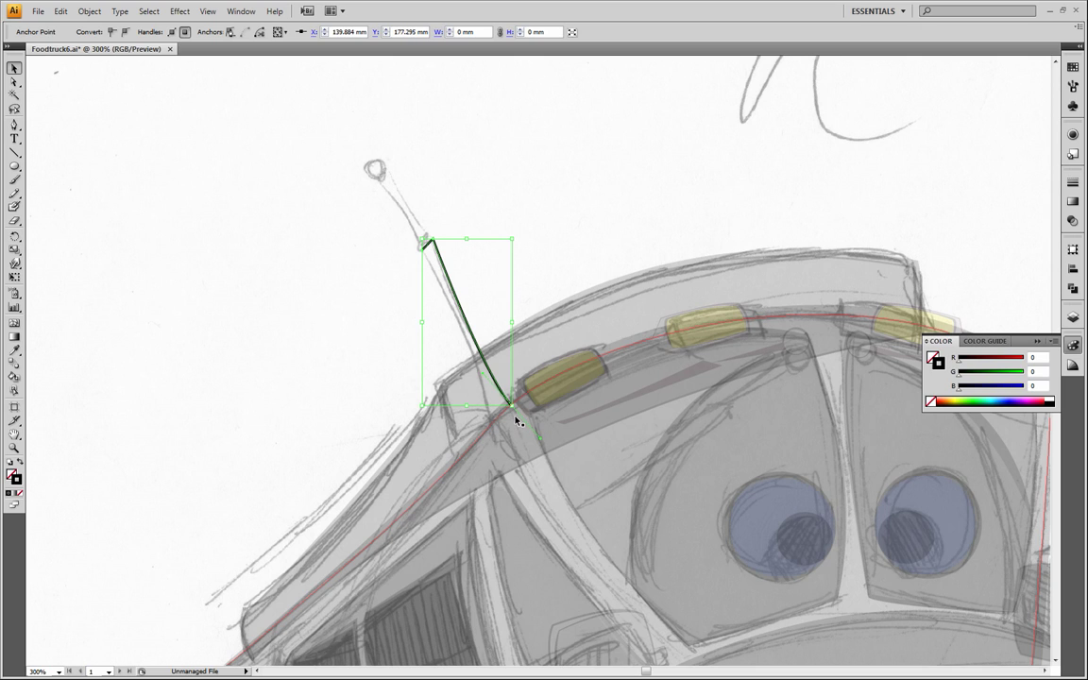
Trace the curved base and left edge of the antenna's lower section with the Pen tool, closing its outline at the top end.
left_click(14, 126)
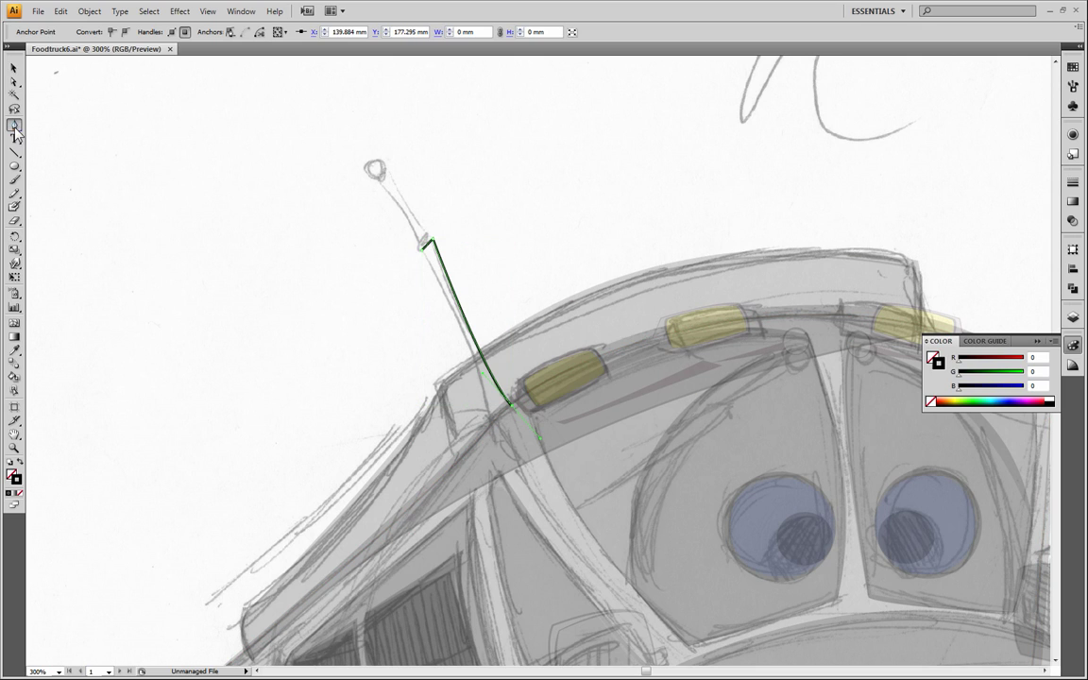
left_click(491, 426)
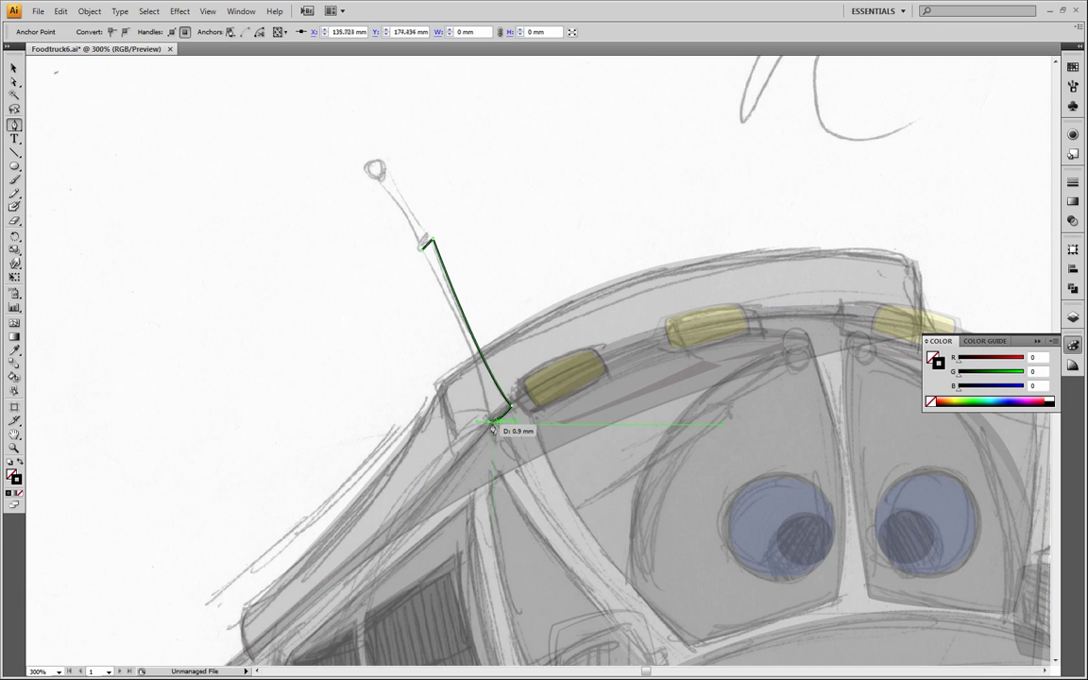
left_click_drag(427, 247, 375, 168)
key("v")
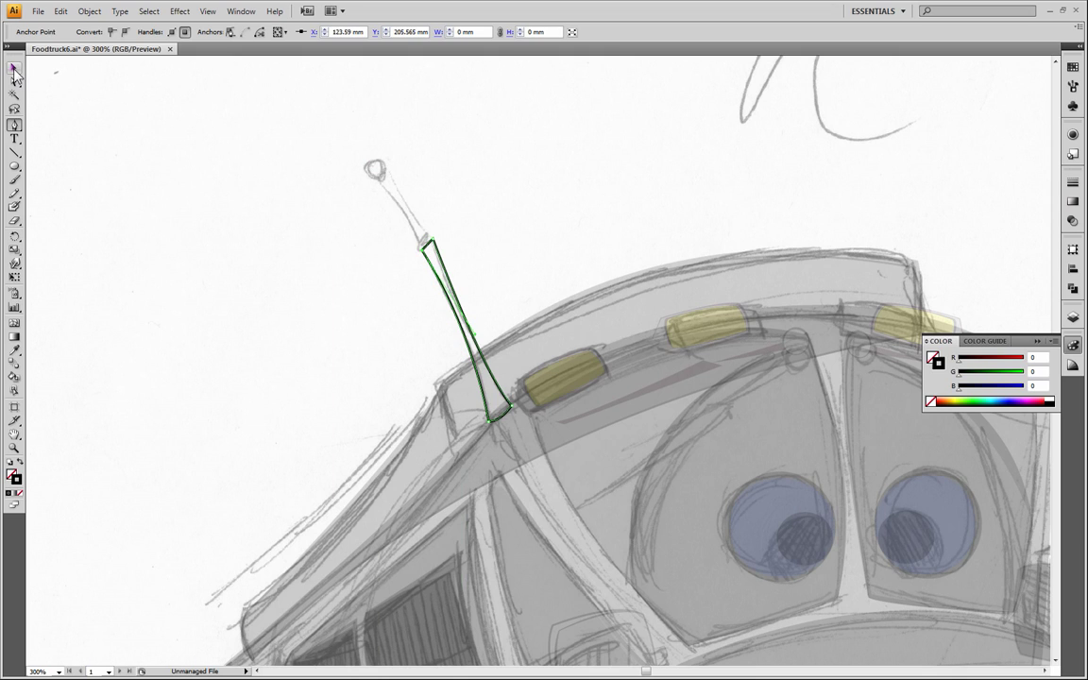
left_click(164, 253)
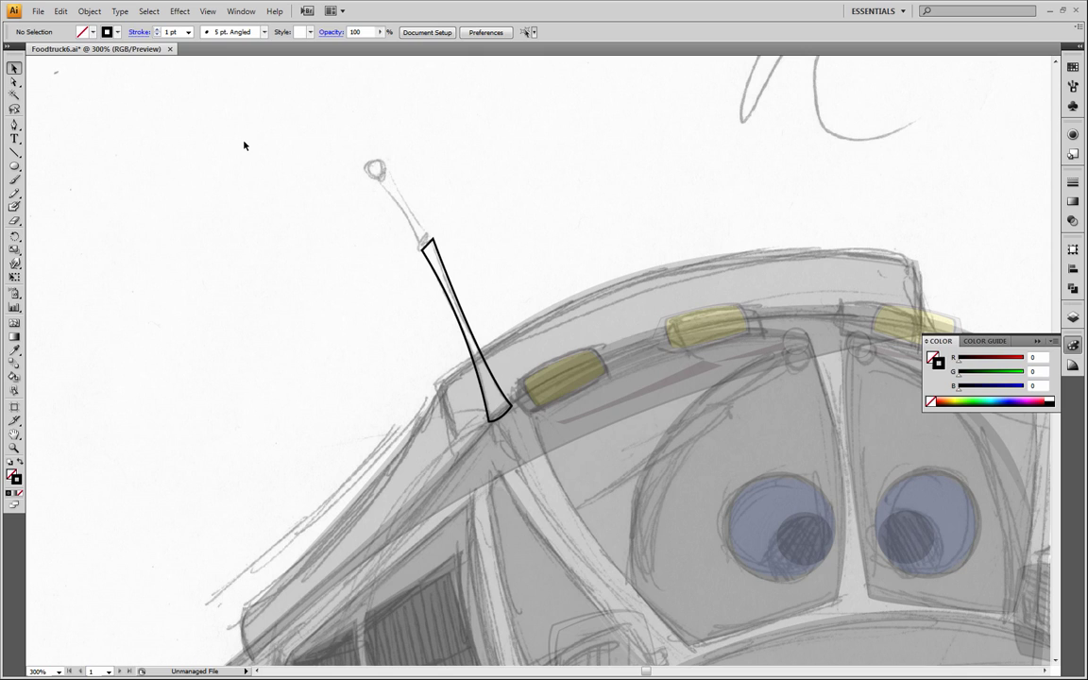
left_click(13, 127)
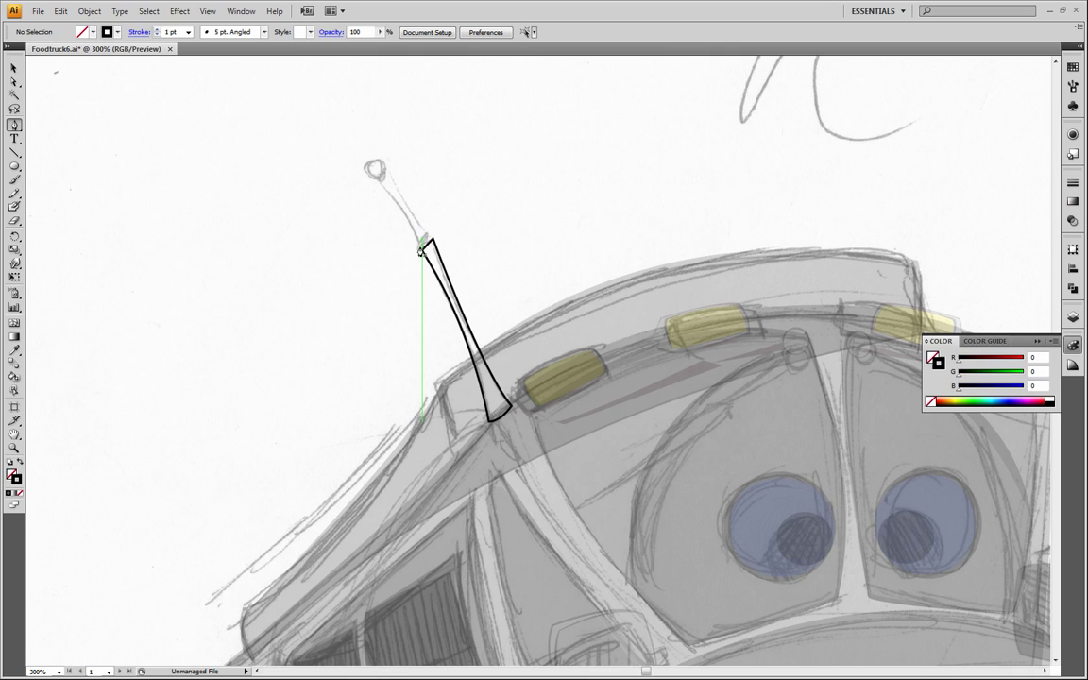
left_click_drag(421, 250, 435, 243)
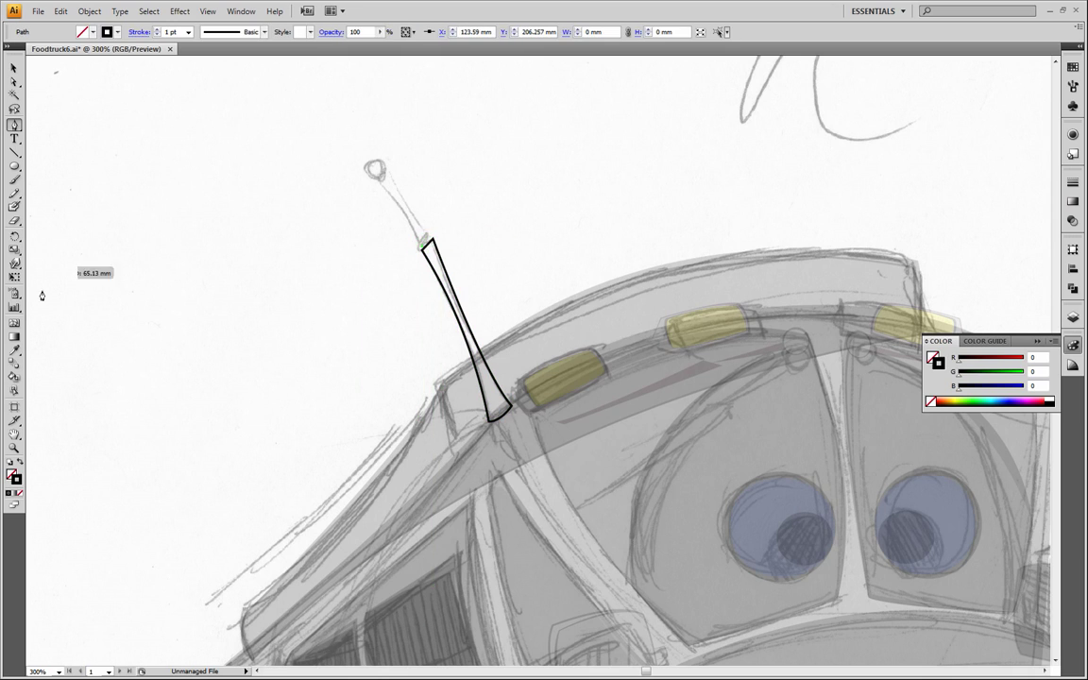
key("z")
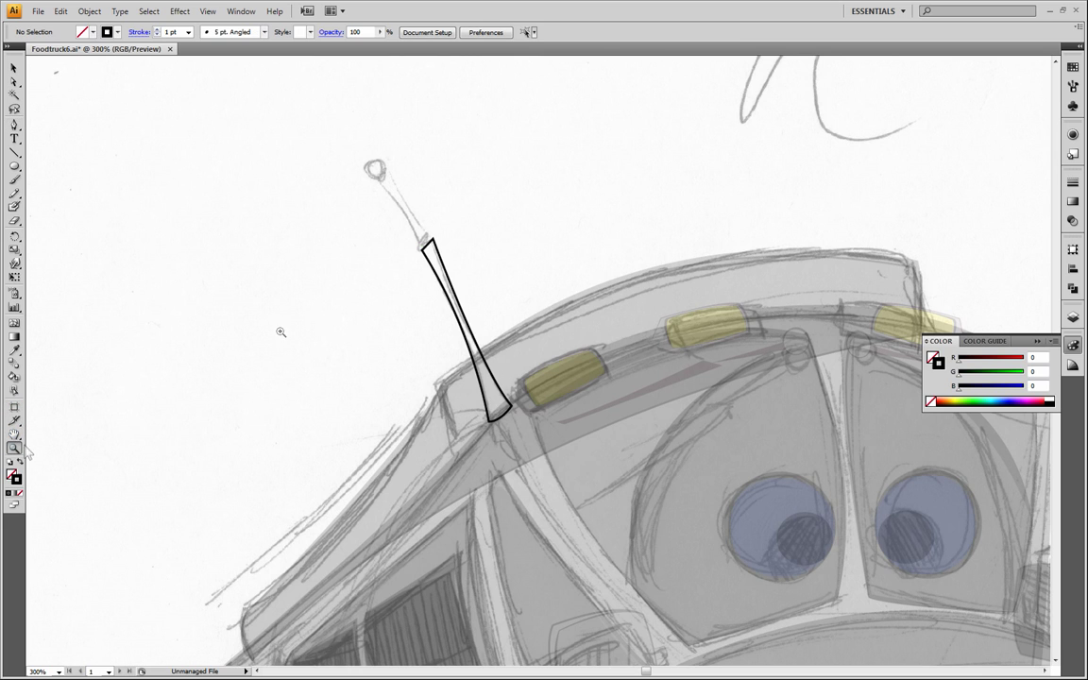
Trace the antenna's upper section as a closed Pen tool outline from the joint up to a rounded end at the sketched ball.
left_click(436, 253)
left_click(564, 395)
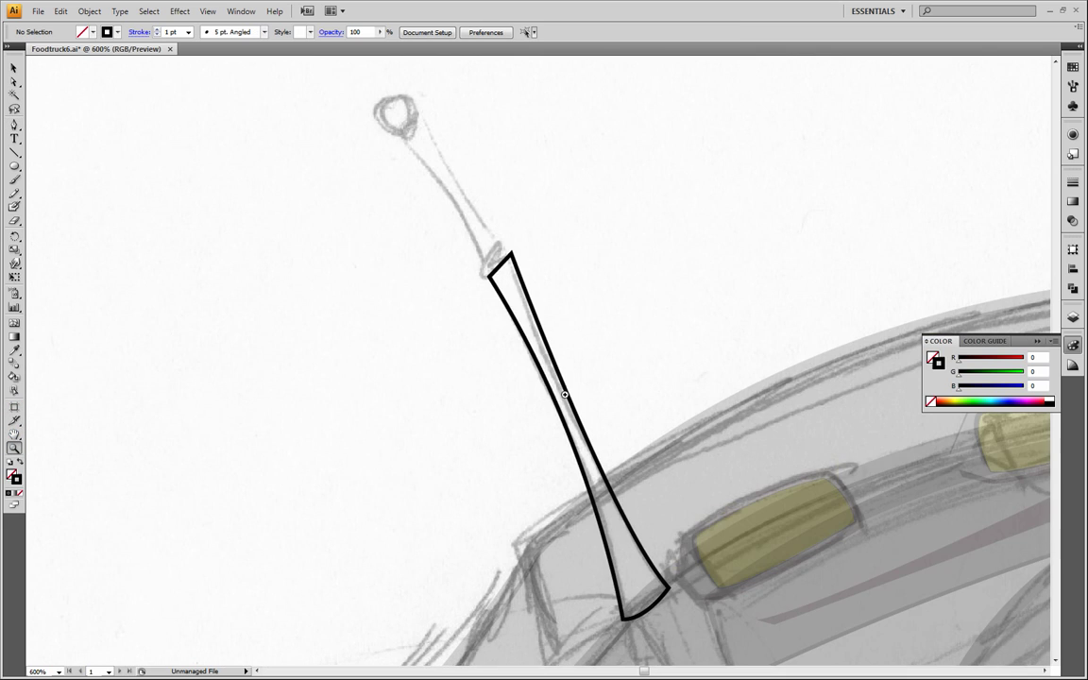
key("p")
left_click(488, 275)
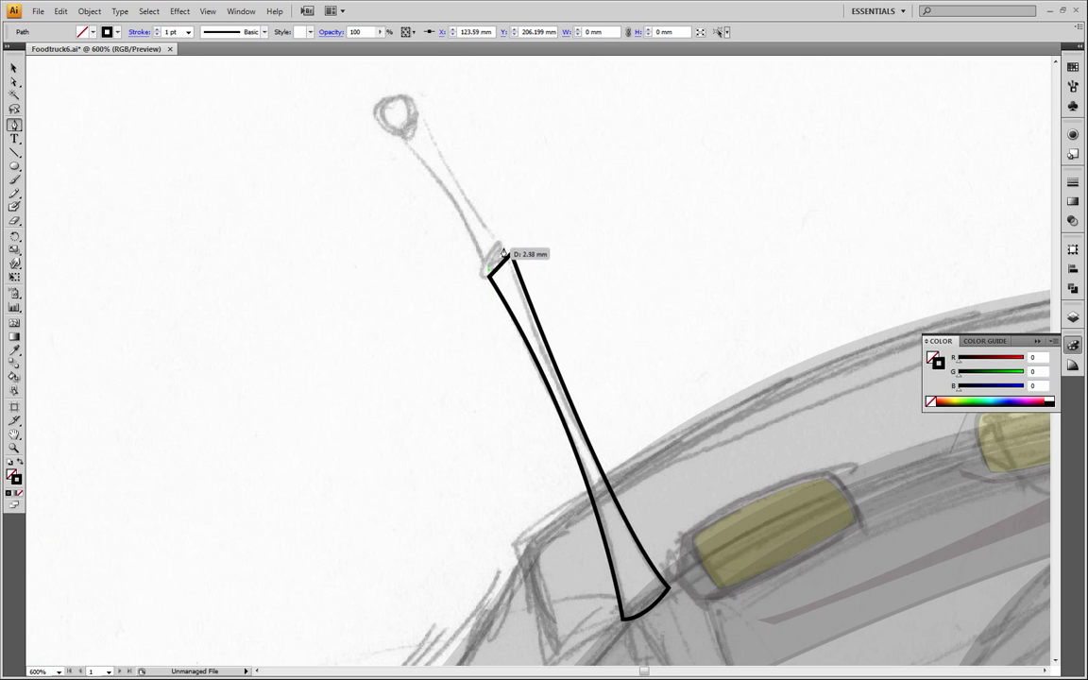
left_click(416, 109)
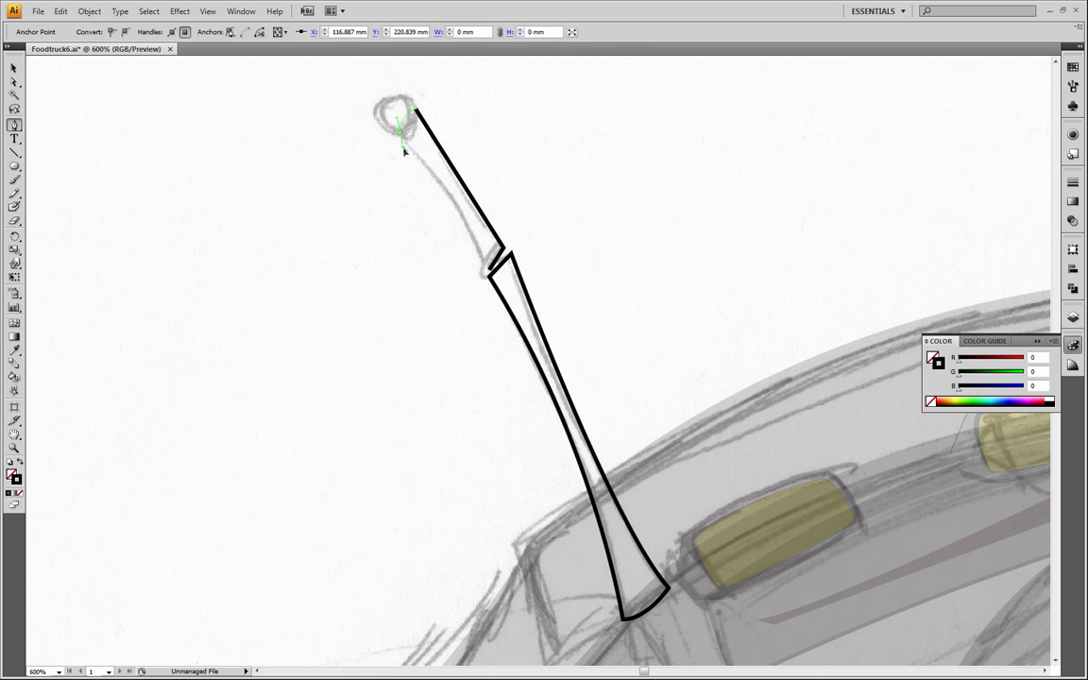
left_click_drag(400, 133, 402, 139)
left_click(490, 273)
left_click_drag(488, 307, 498, 312)
key("v")
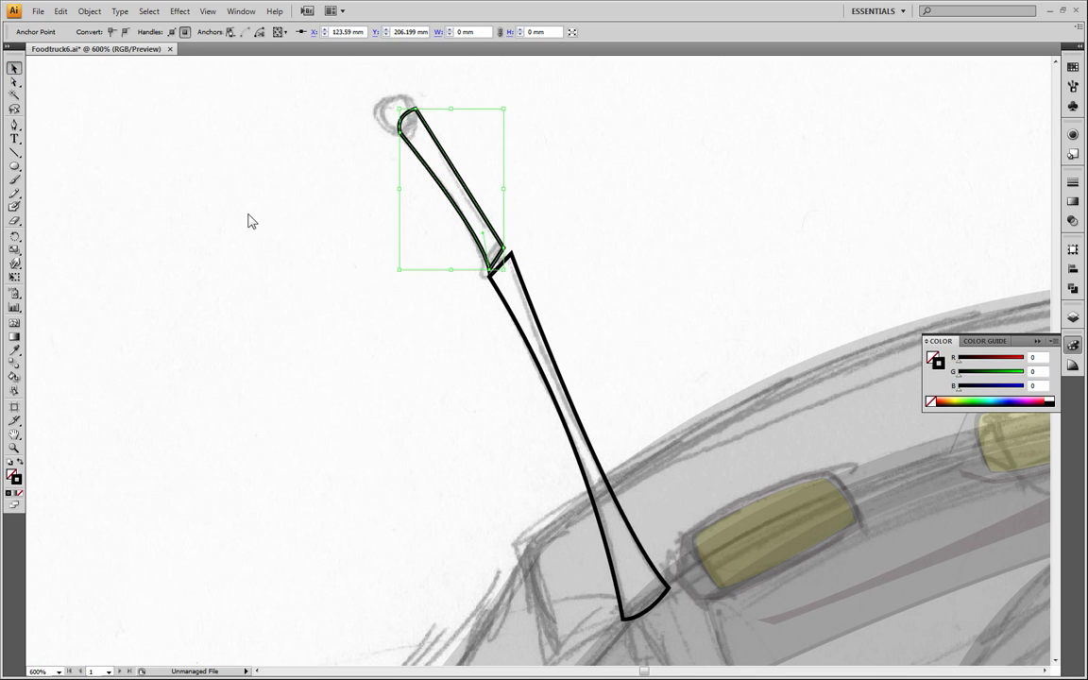
left_click(478, 435)
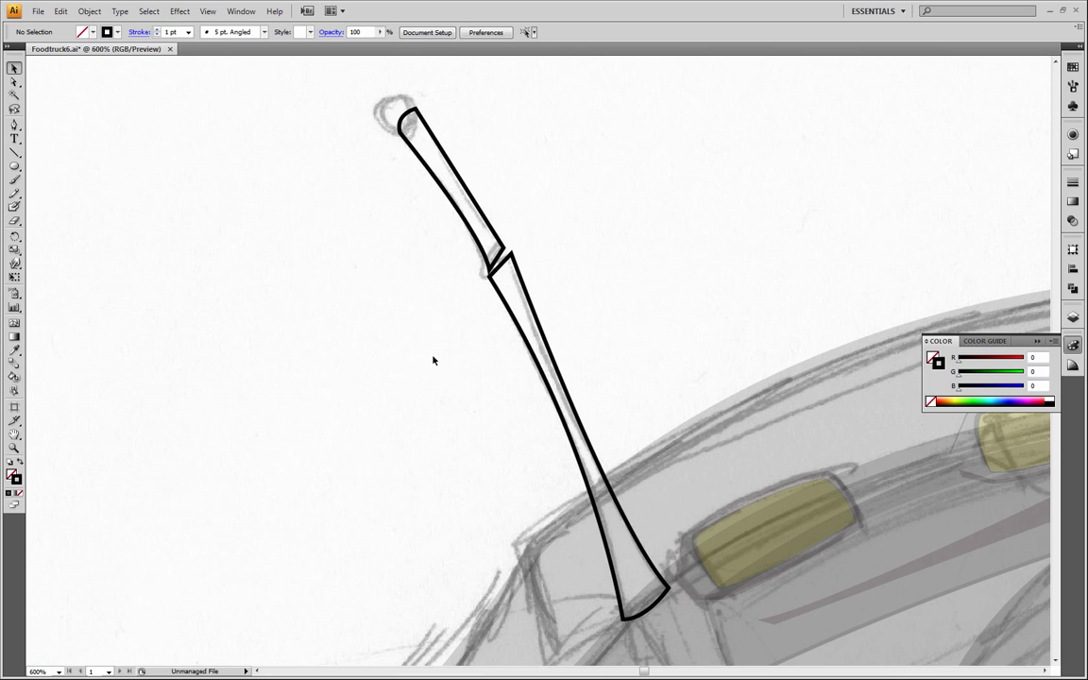
Swap fill and stroke on the upper and lower antenna sections so both have a solid black fill and no stroke.
left_click(480, 200)
left_click(21, 464)
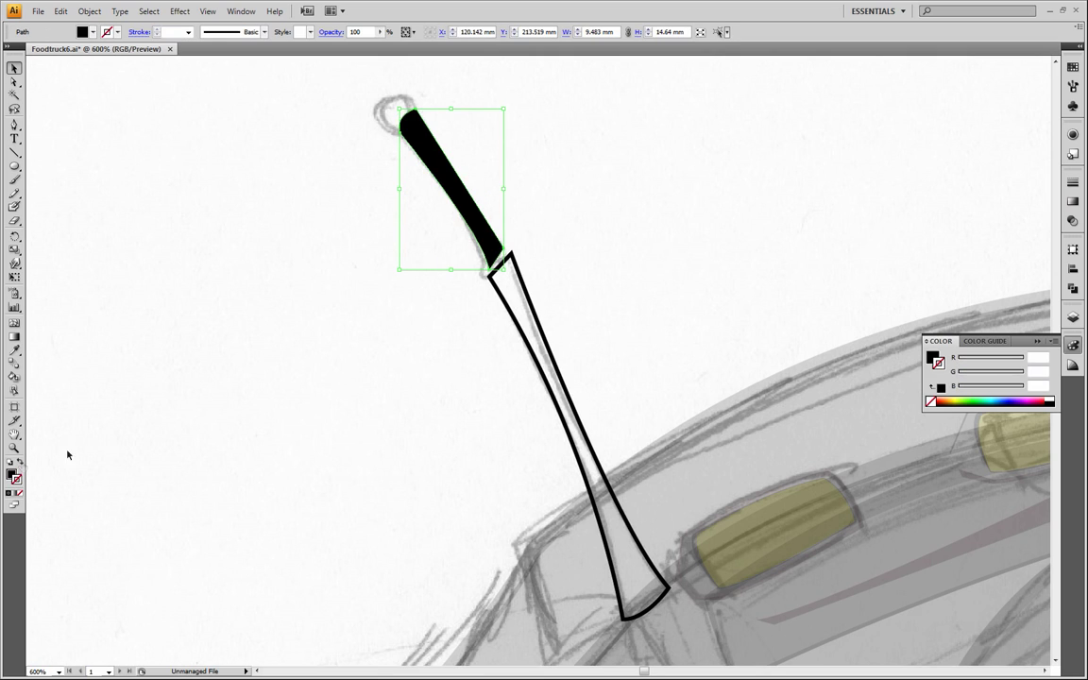
left_click(617, 274)
left_click(536, 315)
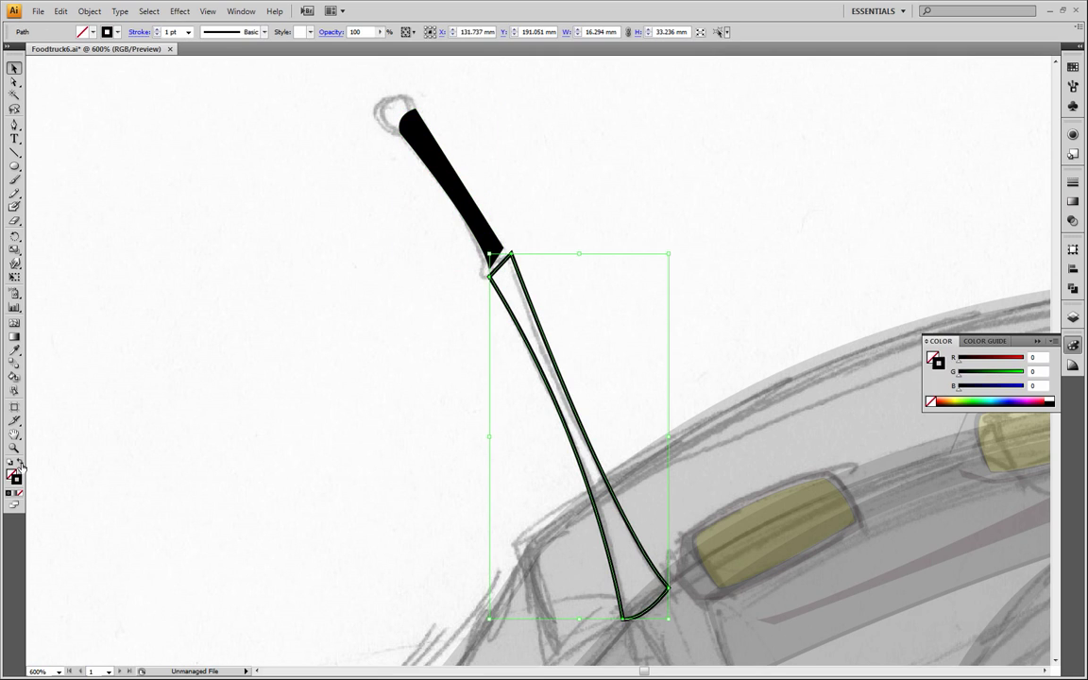
left_click(21, 464)
left_click(326, 403)
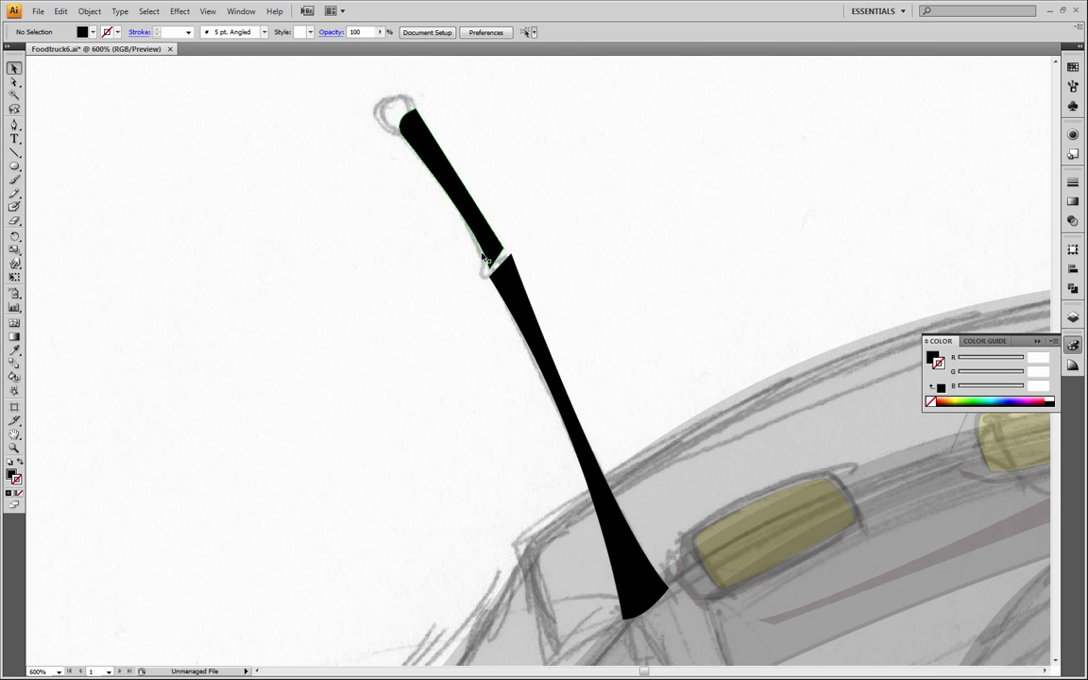
Draw a circle about 4.3 mm across over the sketched ball at the antenna's tip, with a white fill and no stroke.
left_click(16, 165)
left_click(20, 465)
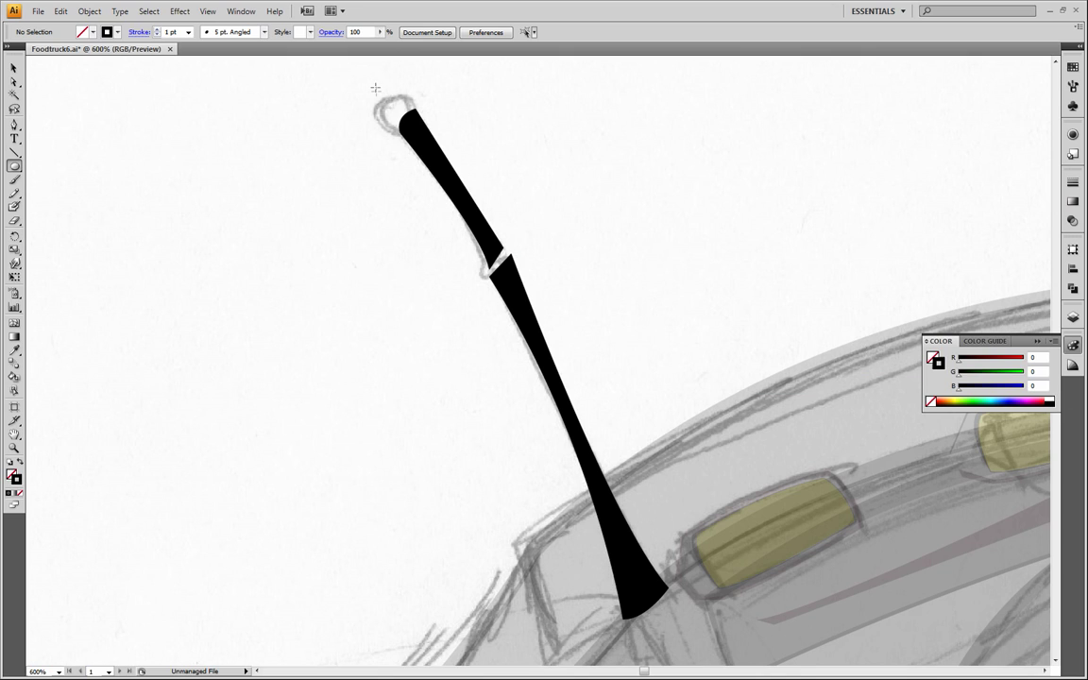
left_click_drag(368, 85, 416, 133)
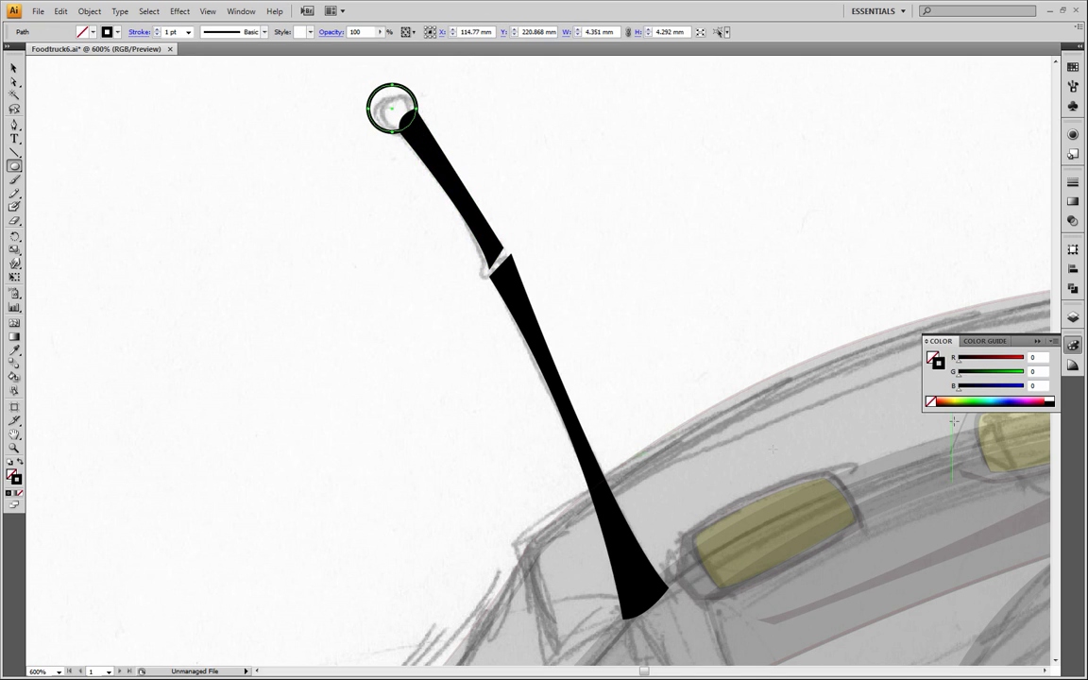
left_click(1057, 394)
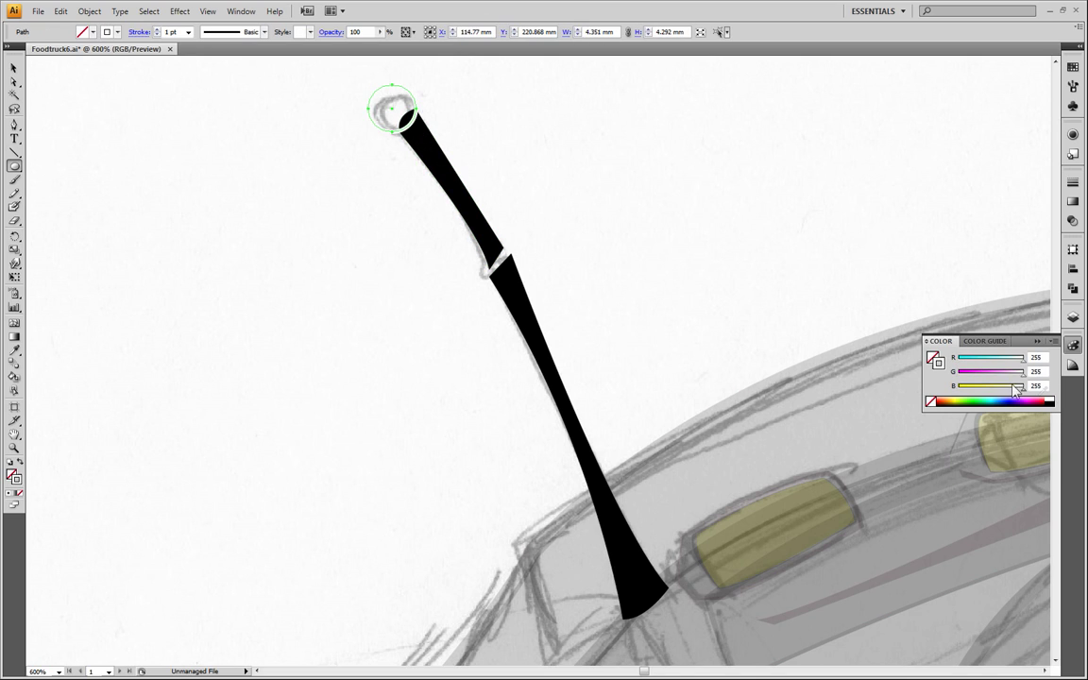
left_click(21, 466)
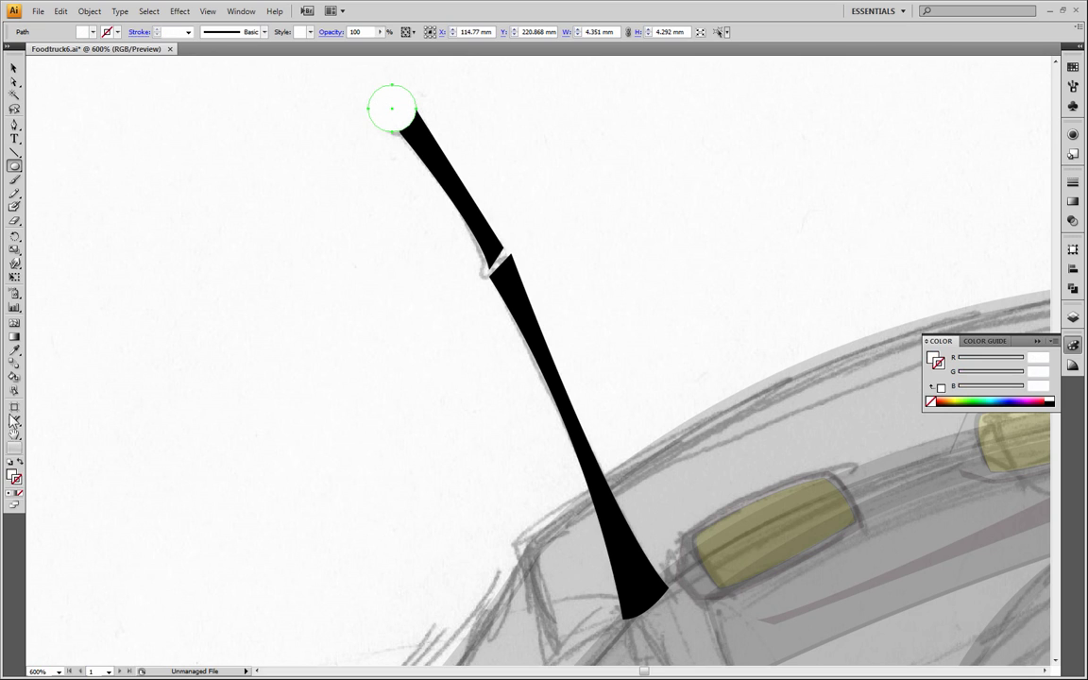
Paste a copy of the white circle at the antenna's tip directly in front of it and fill the copy black.
left_click(14, 68)
left_click(204, 165)
left_click(404, 109)
left_click(60, 10)
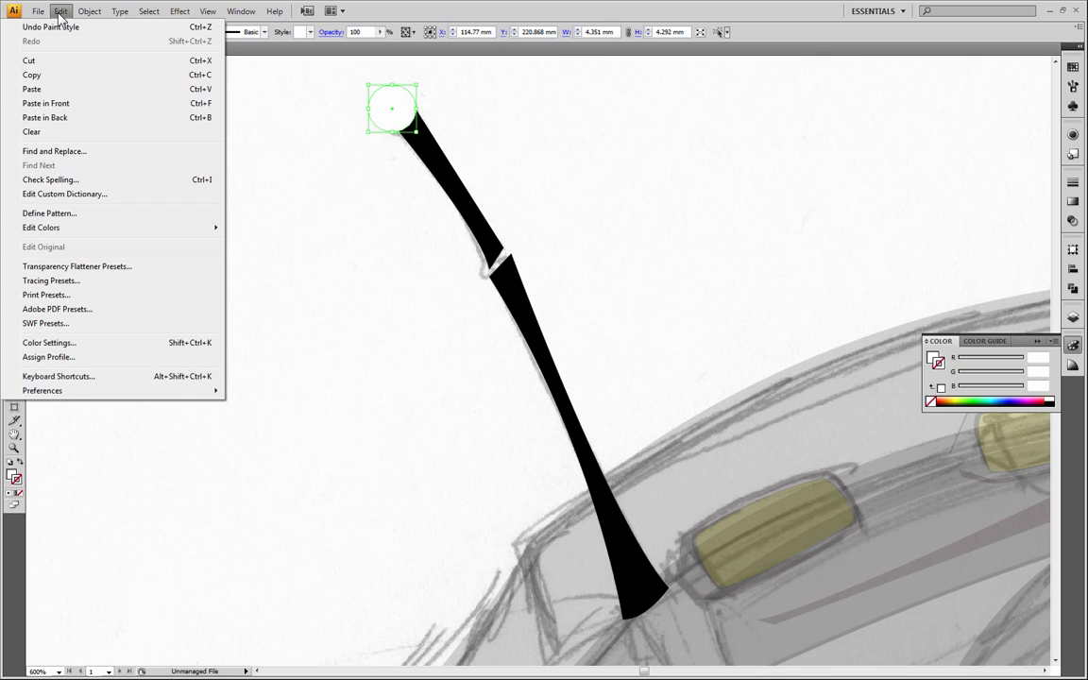
left_click(63, 74)
left_click(61, 10)
left_click(76, 103)
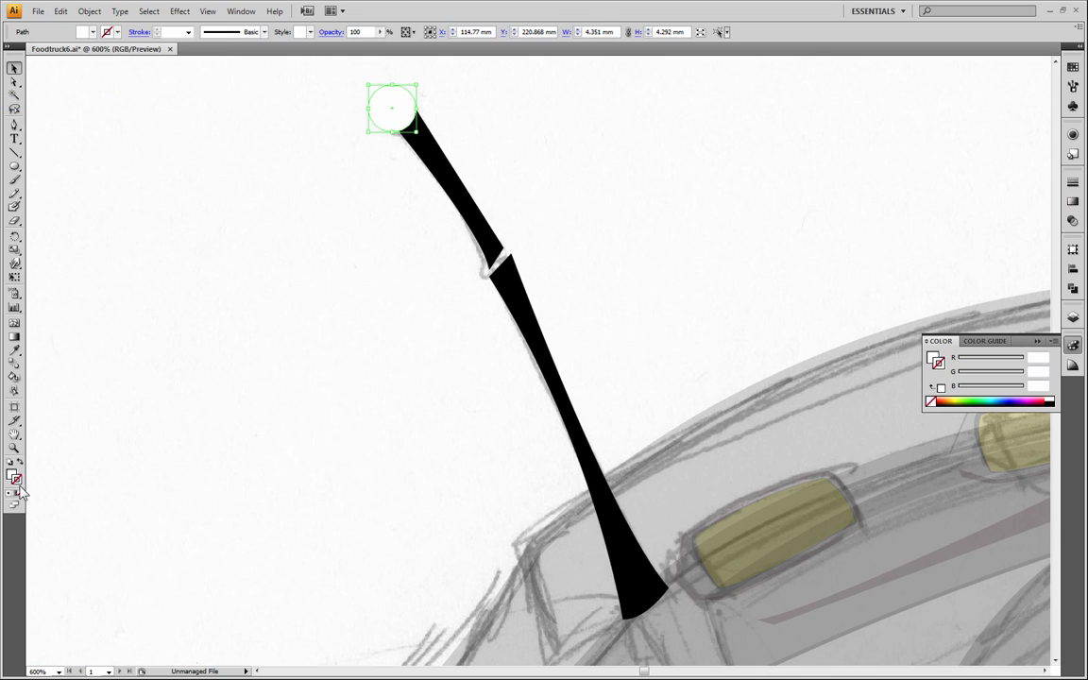
left_click(1053, 399)
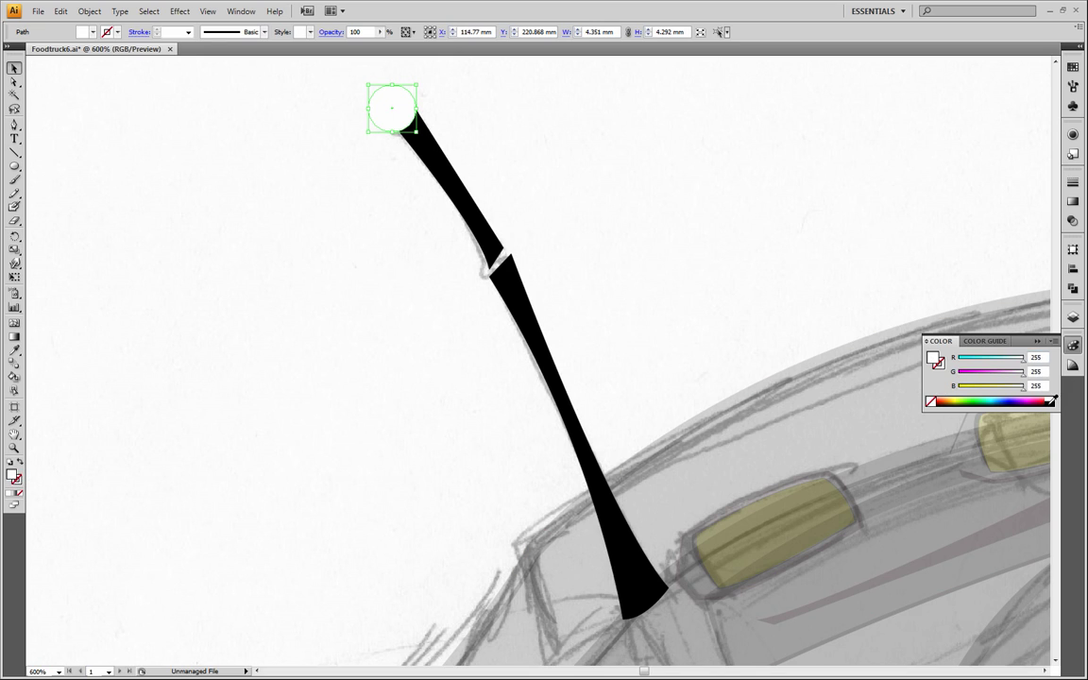
left_click(1052, 406)
left_click(215, 143)
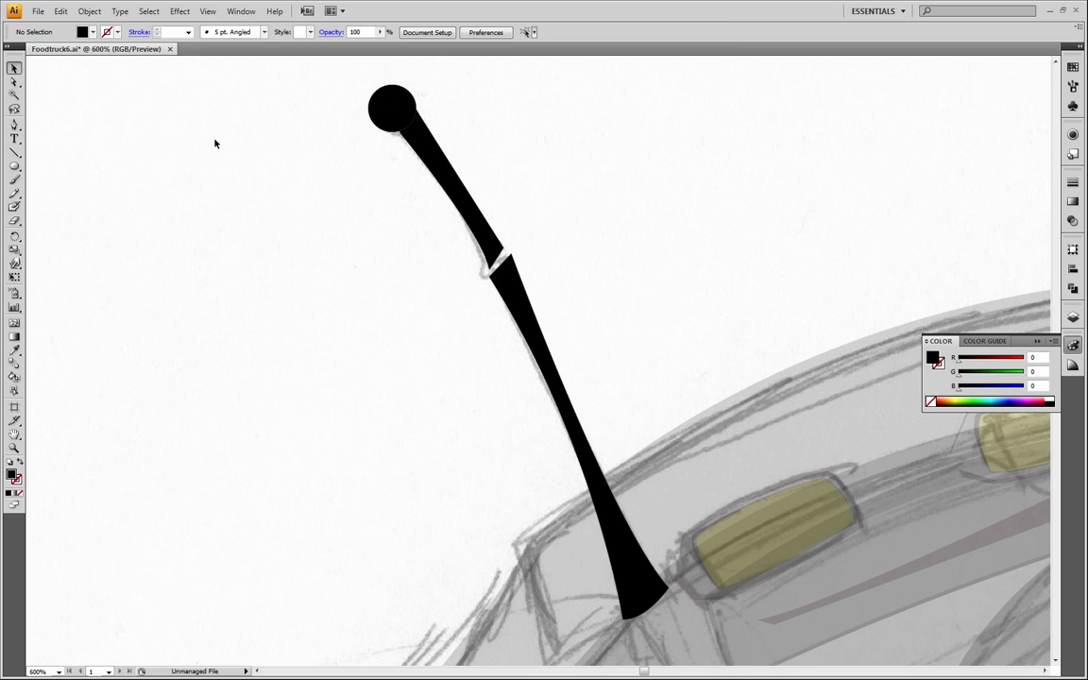
Move the black circle's right anchor point inward, narrowing it to about 4.1 mm and exposing a white crescent beside the antenna.
left_click(14, 434)
left_click_drag(389, 177, 359, 418)
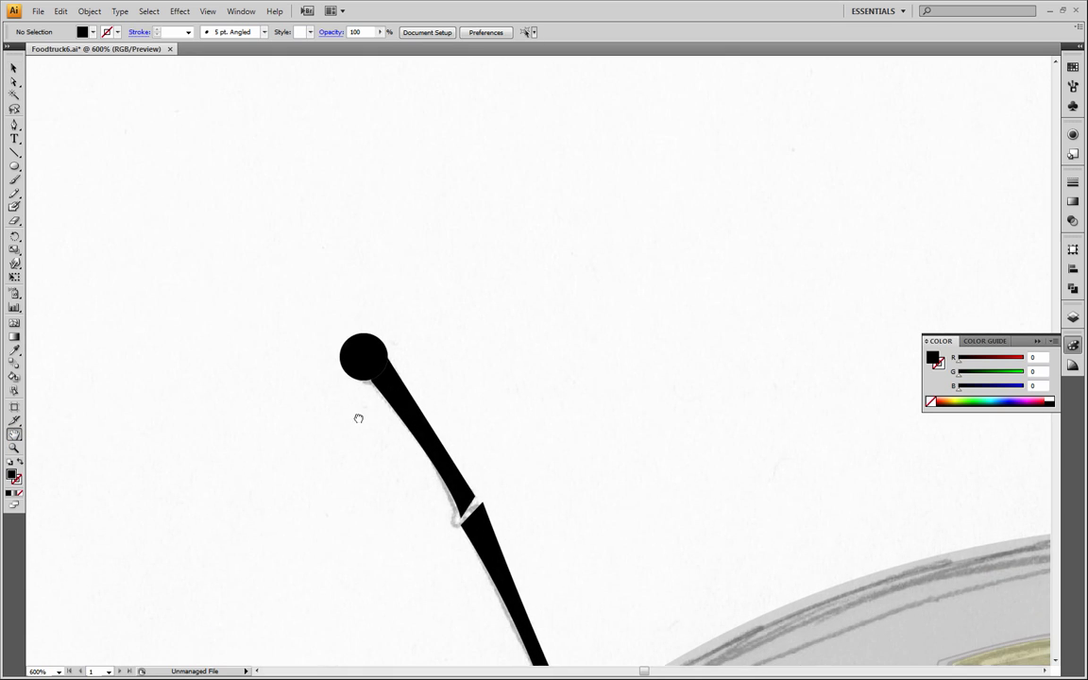
left_click(14, 449)
left_click_drag(531, 482, 265, 243)
left_click(14, 82)
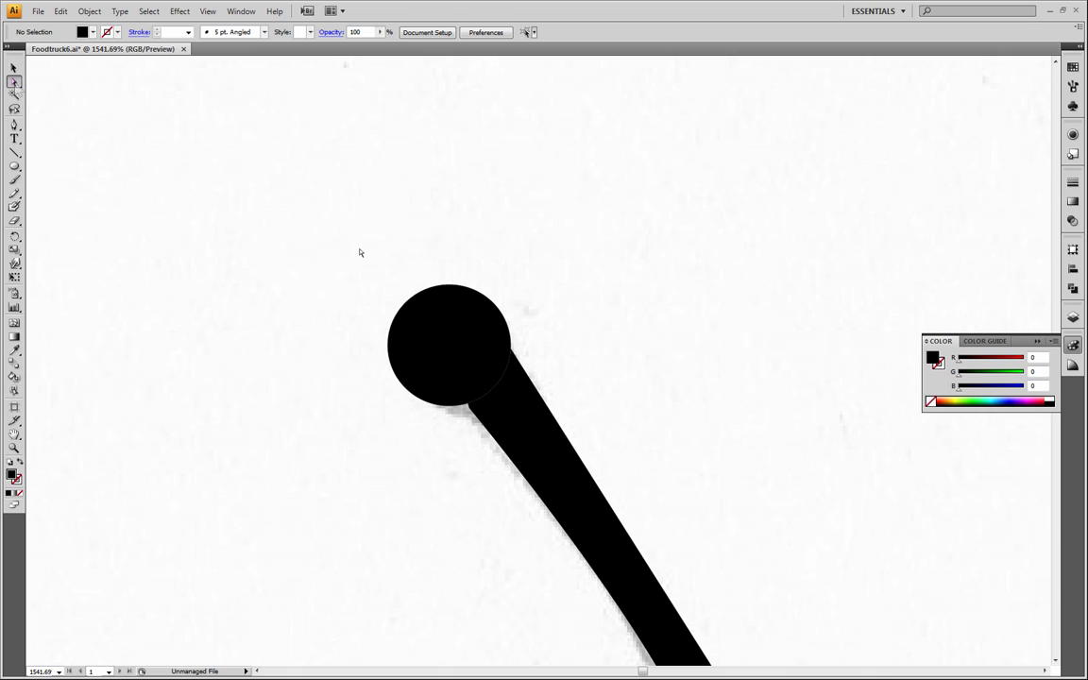
left_click_drag(510, 346, 502, 347)
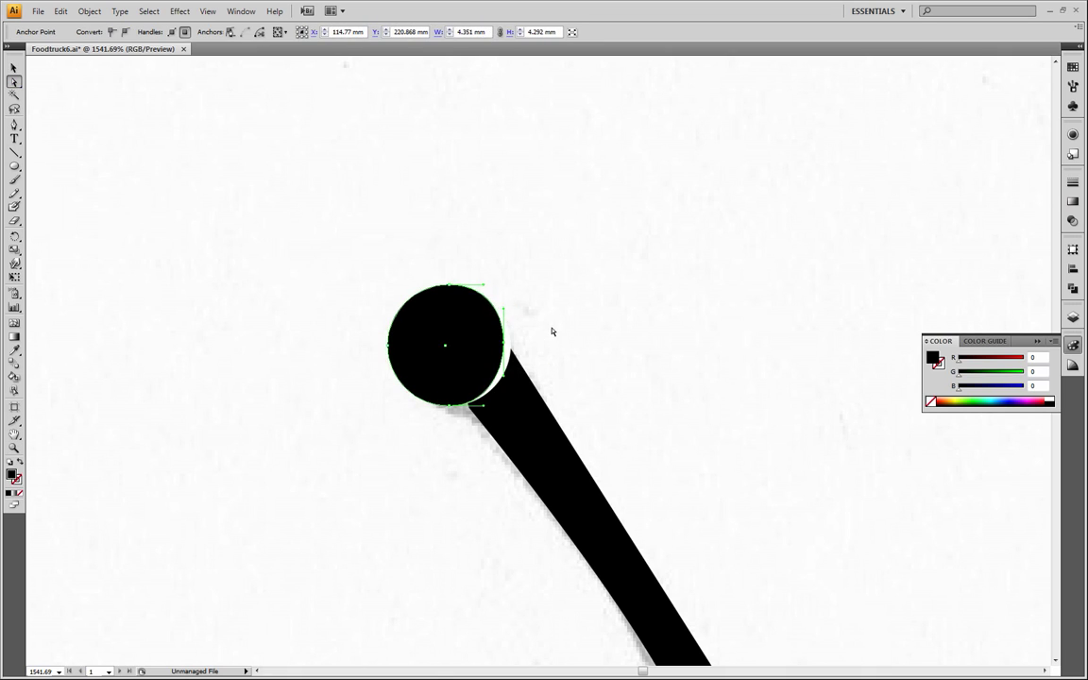
left_click(546, 325)
left_click(487, 323)
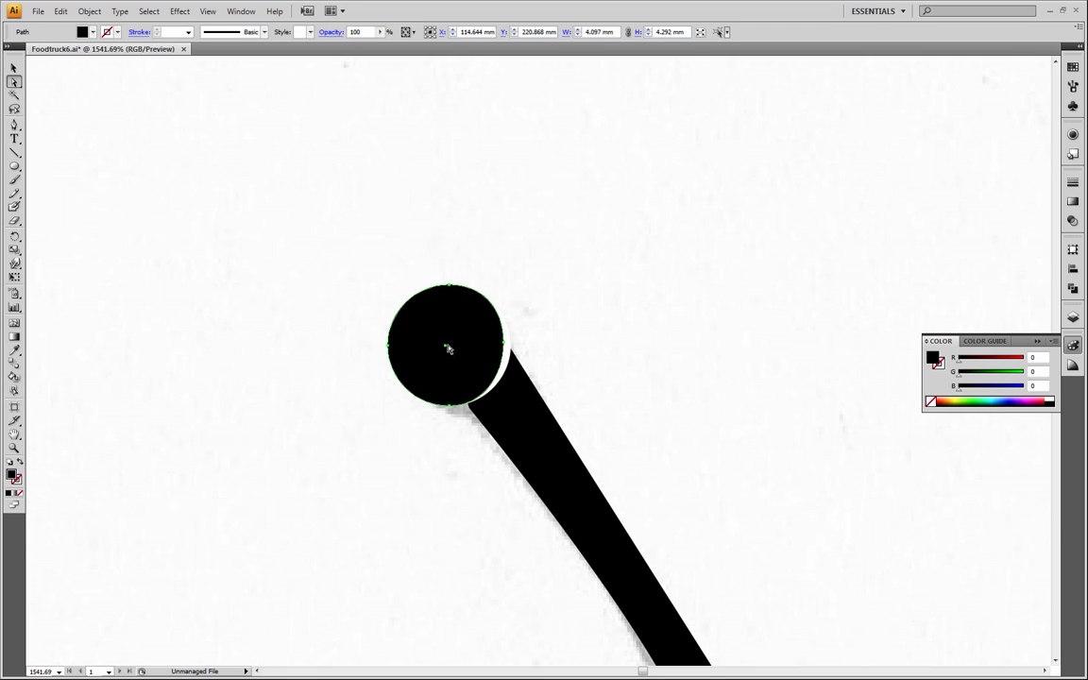
Add a black stroke to the white circle behind the black one.
left_click(511, 336)
left_click(16, 481)
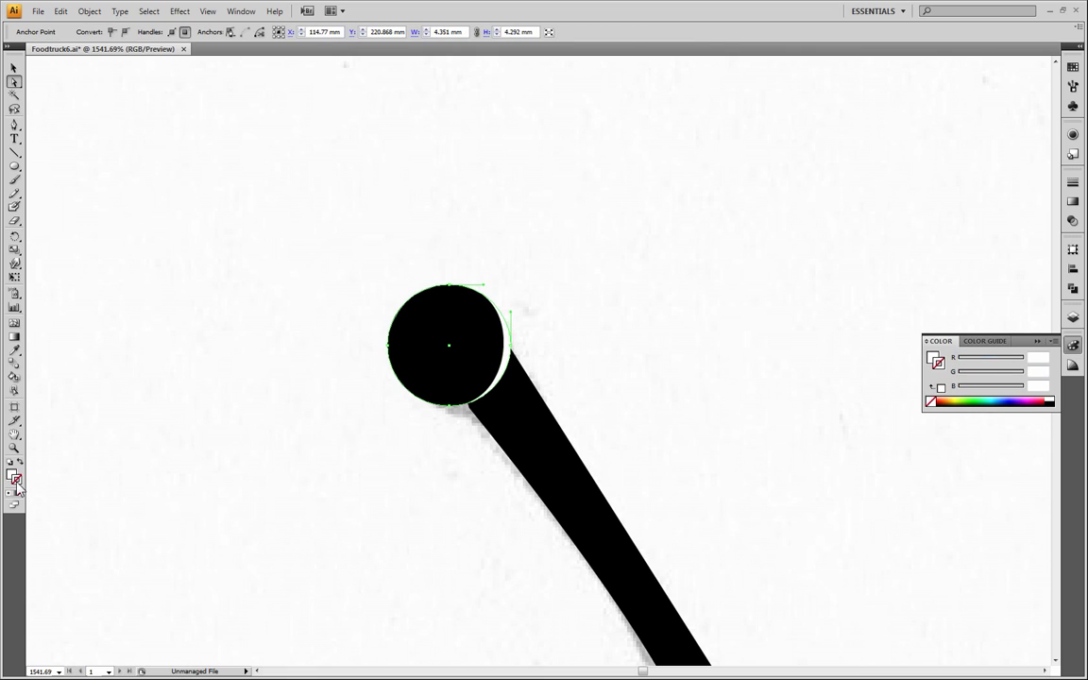
left_click(1052, 399)
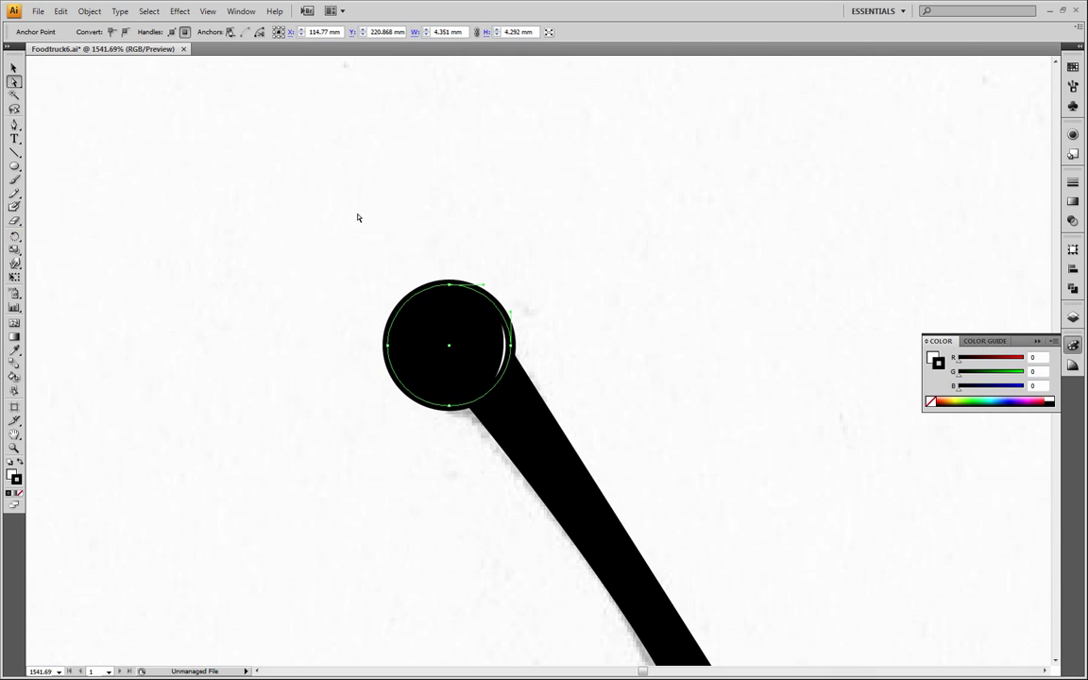
left_click(14, 67)
left_click(511, 322)
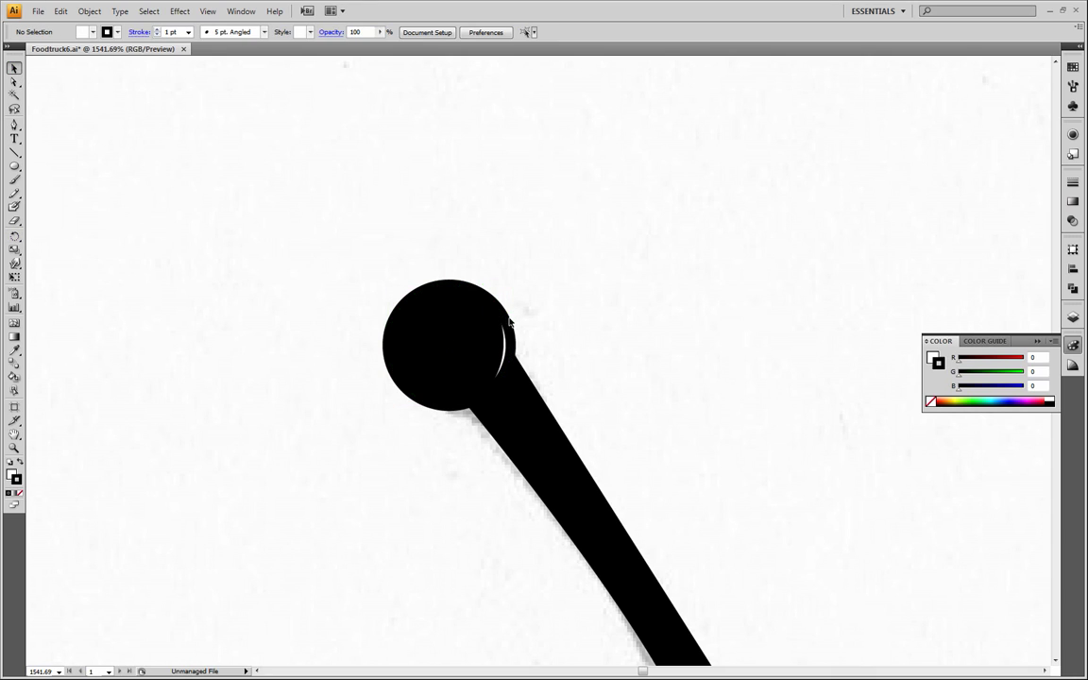
left_click(509, 324)
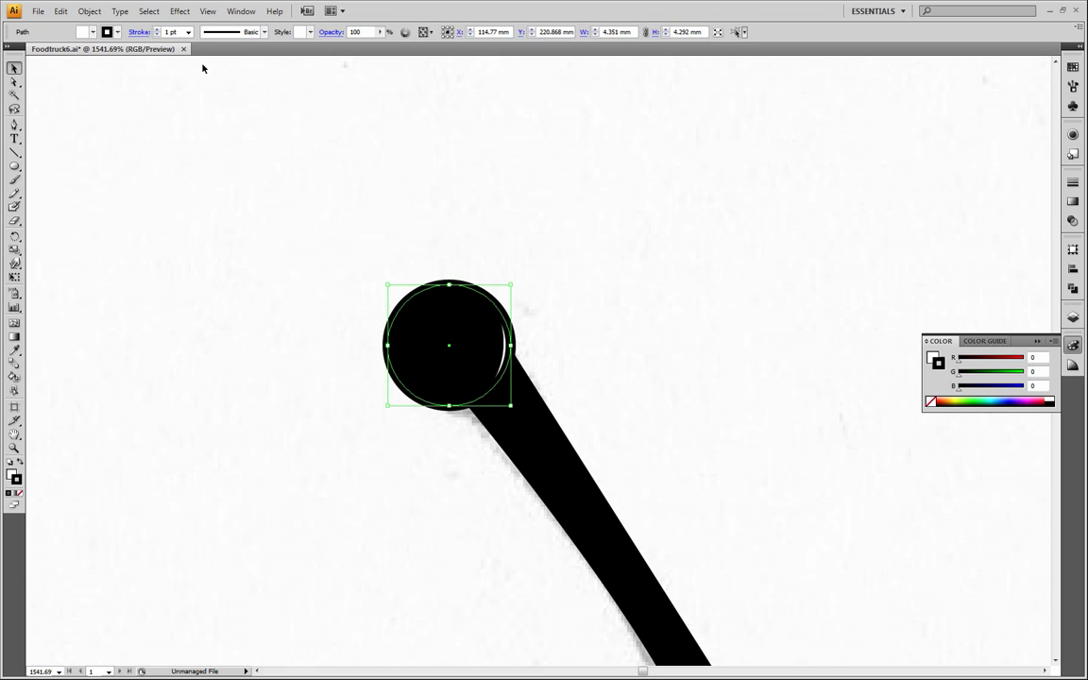
Move the black circle aside and reduce the white circle's stroke weight to 0.25 pt.
left_click(459, 286)
left_click(460, 284)
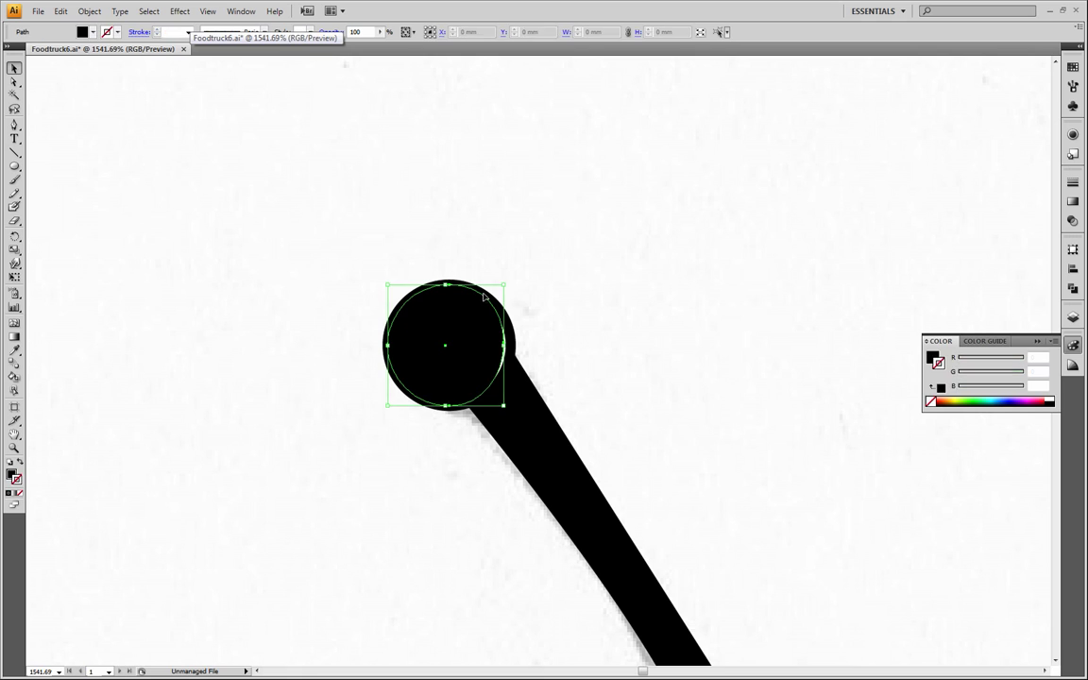
left_click(495, 304)
left_click(495, 304)
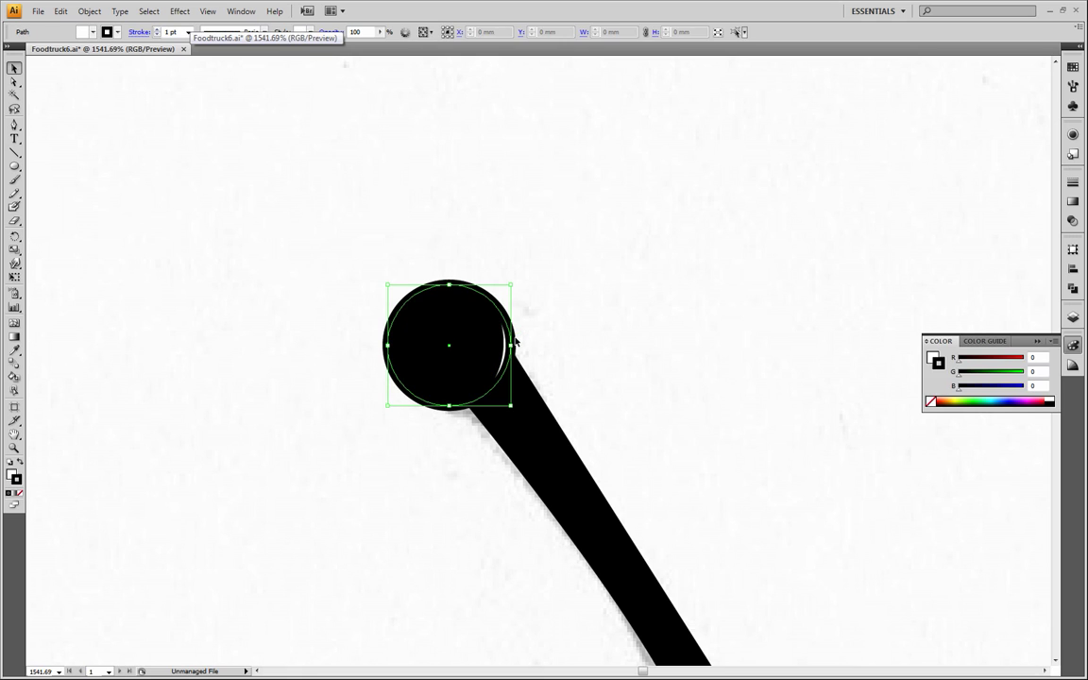
left_click(495, 337)
left_click_drag(495, 337, 735, 323)
left_click(490, 300)
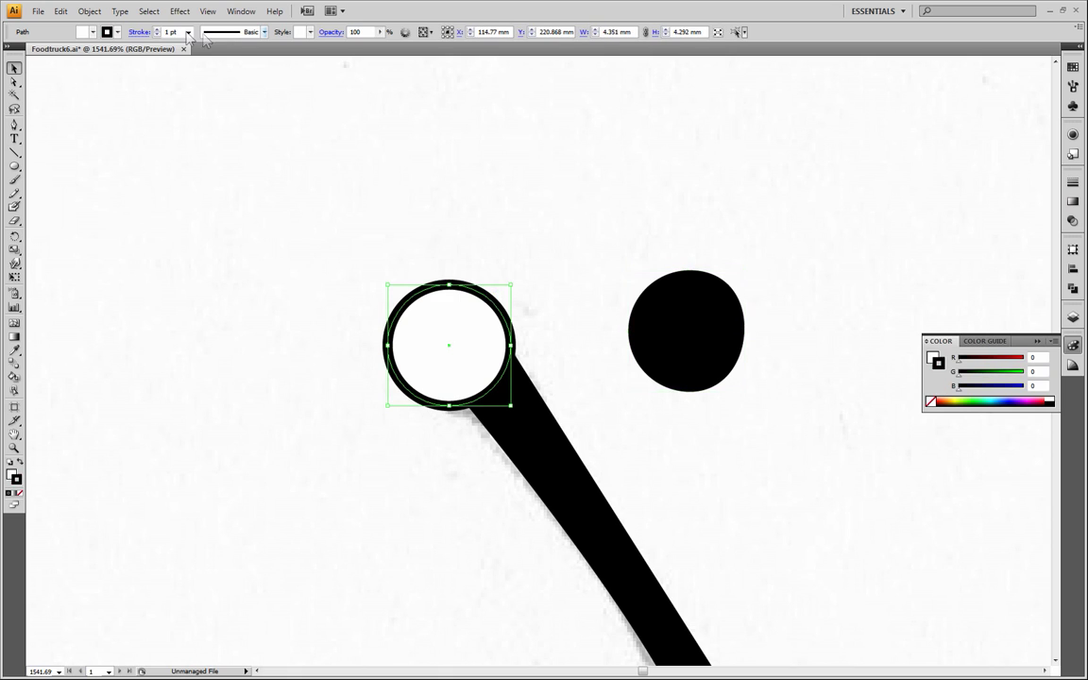
left_click(189, 32)
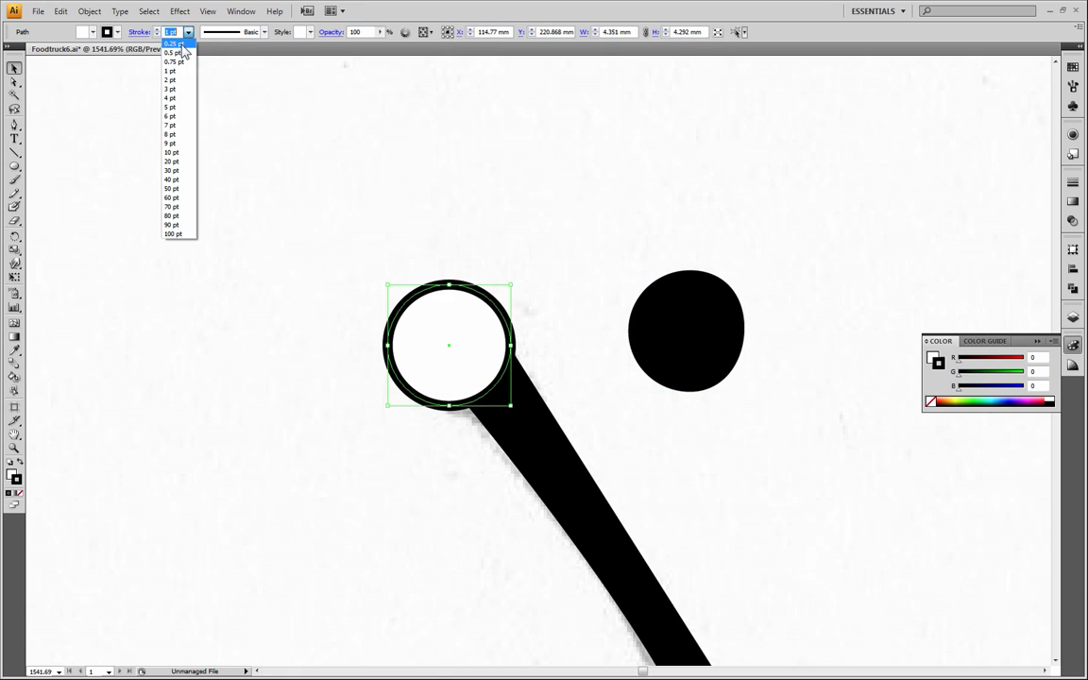
left_click(175, 44)
Move the black circle back over the white circle at the antenna's tip.
left_click(588, 187)
left_click(688, 332)
left_click_drag(688, 332, 480, 352)
left_click(578, 316)
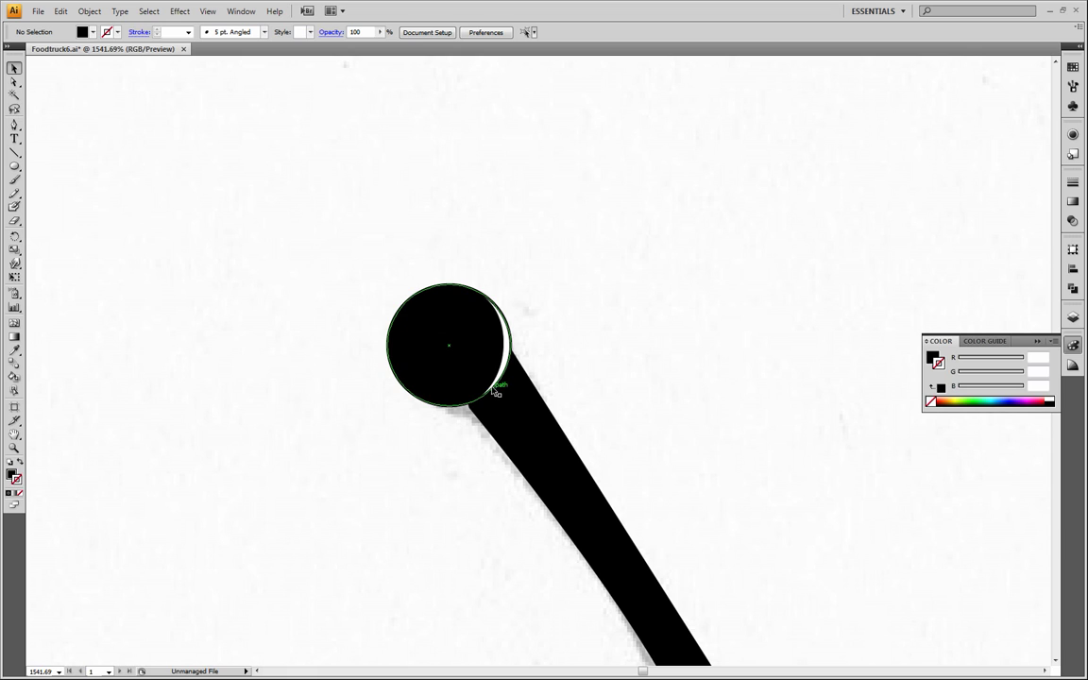
Adjust the curve handles at the black circle's bottom anchor and the white circle's right anchor to refine the crescent.
left_click(15, 82)
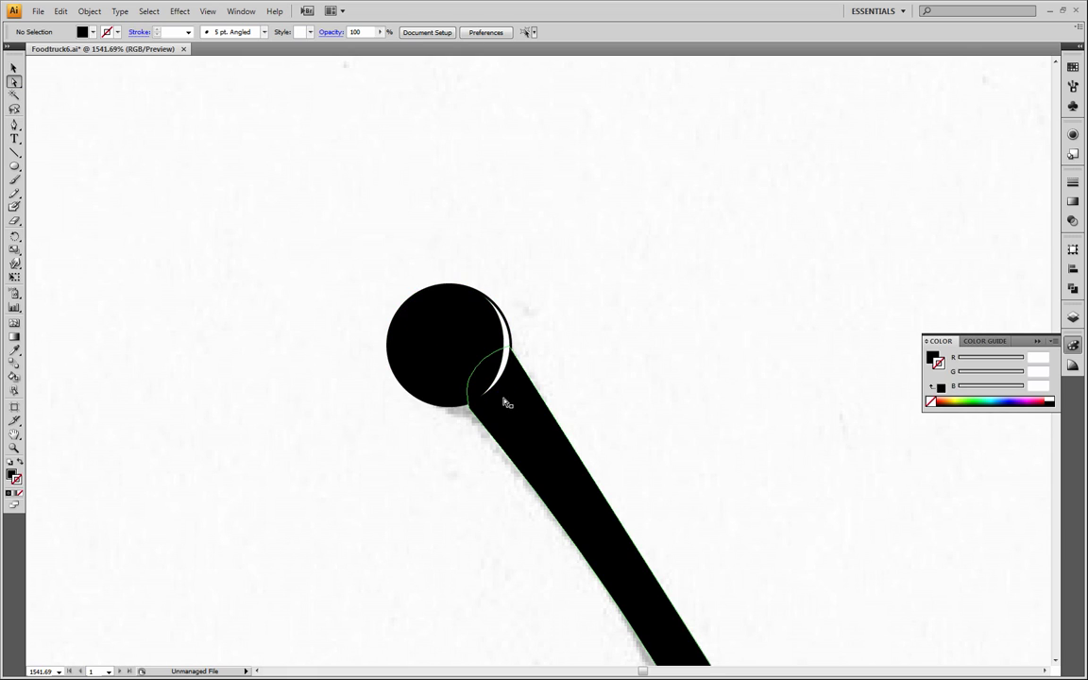
left_click(452, 326)
left_click_drag(487, 404, 486, 405)
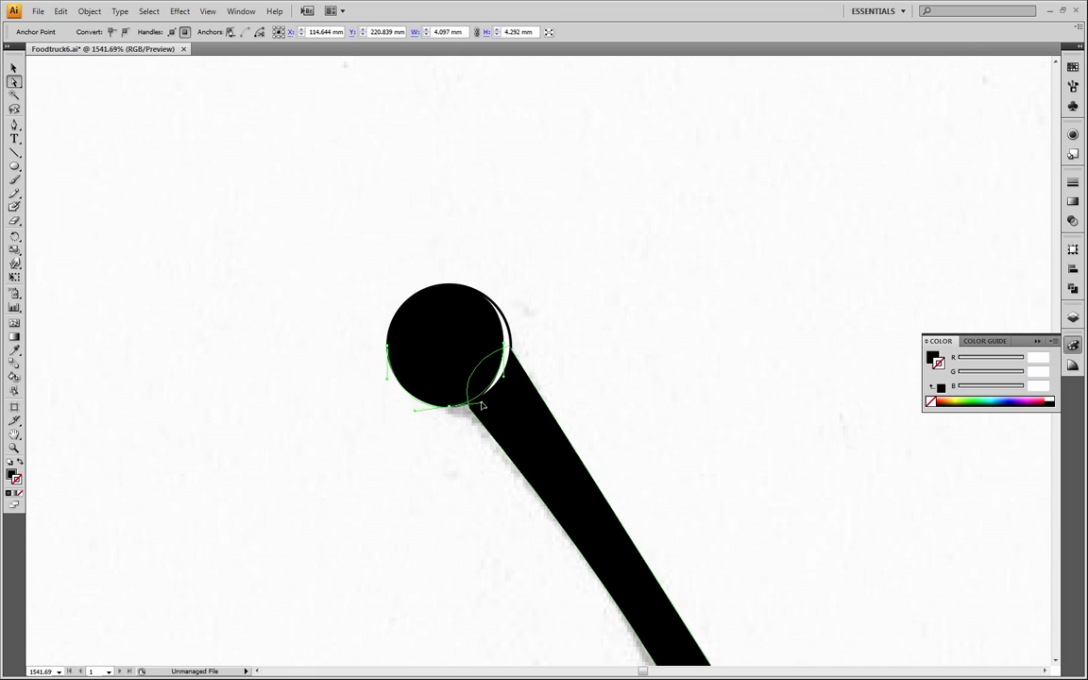
left_click(615, 361)
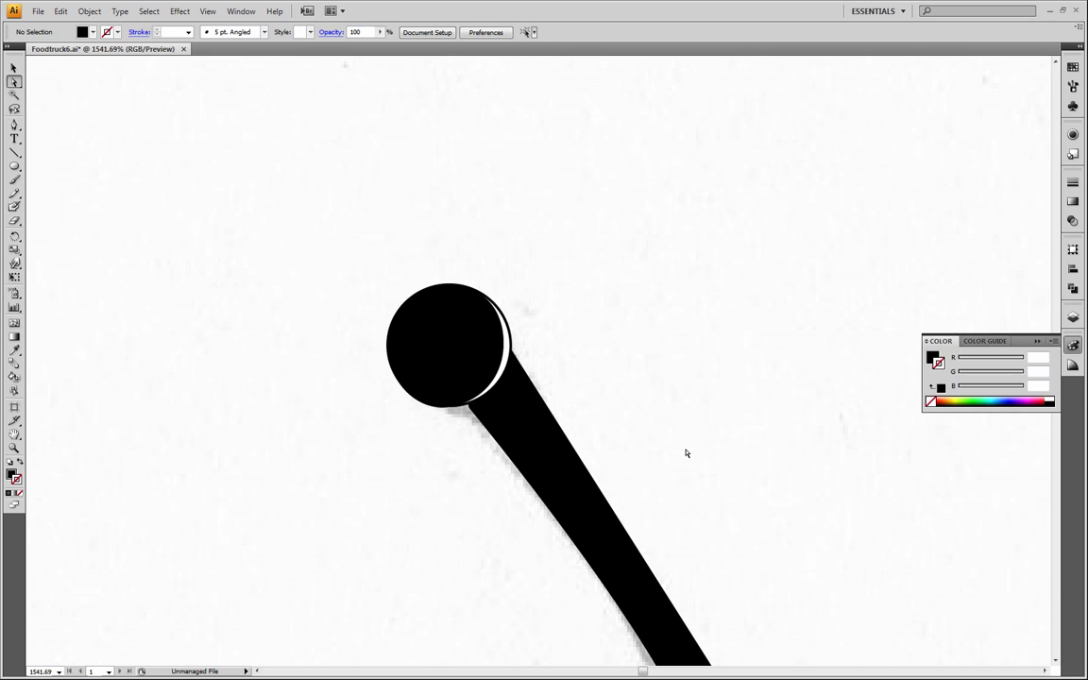
left_click(511, 347)
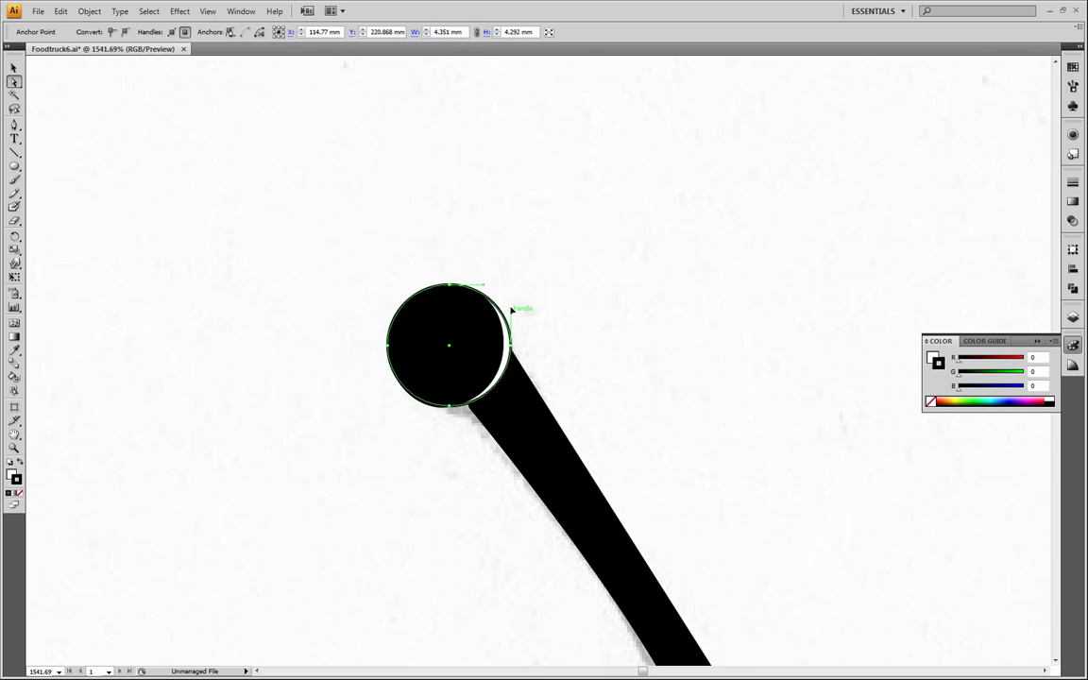
left_click(543, 308)
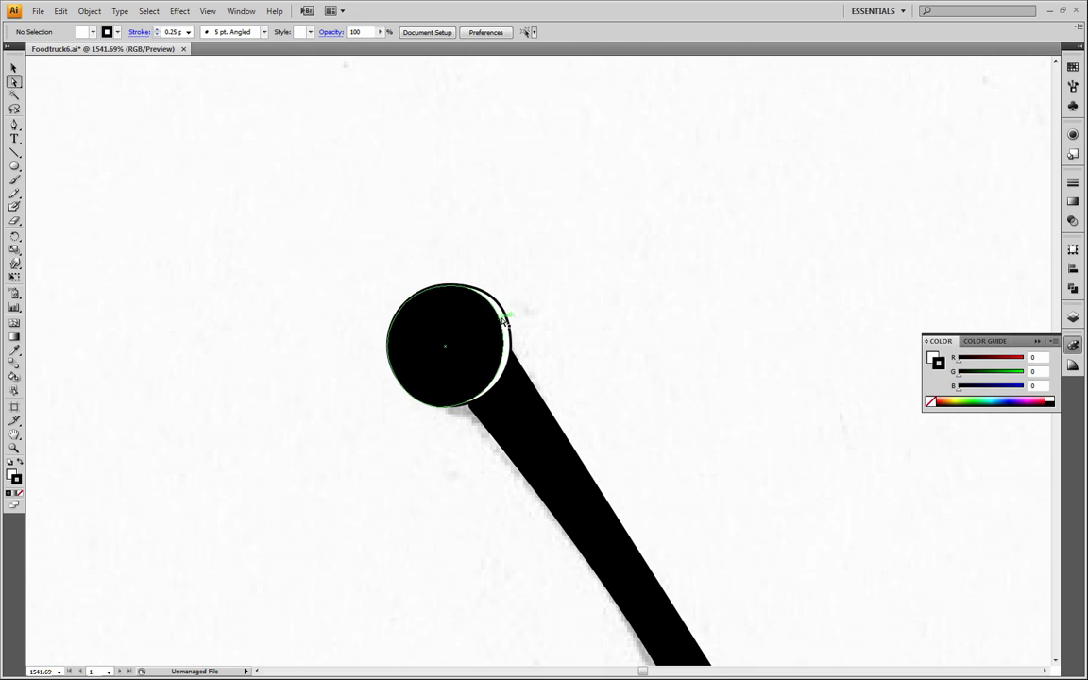
Remove the stroke from the white circle at the antenna's tip.
left_click(505, 321)
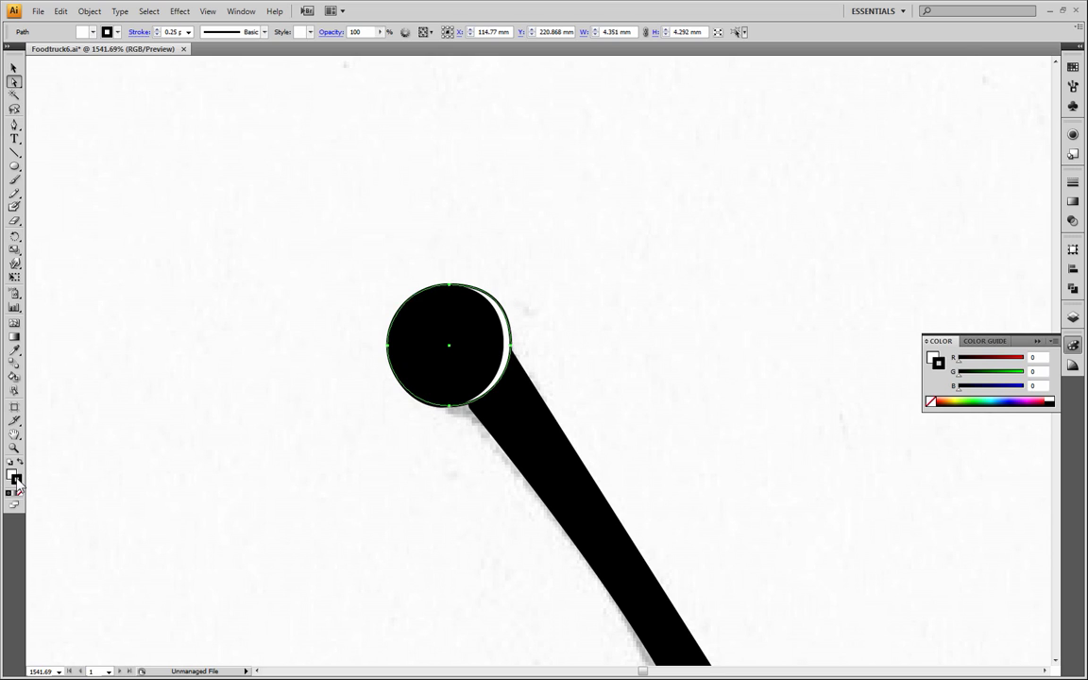
left_click(20, 493)
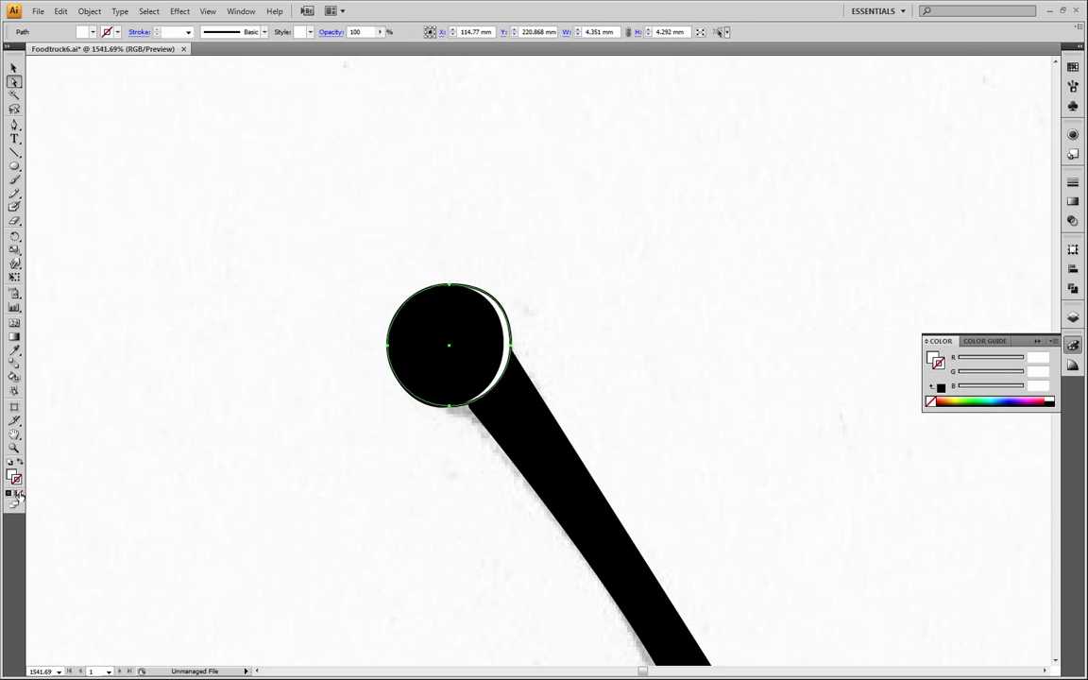
left_click(642, 318)
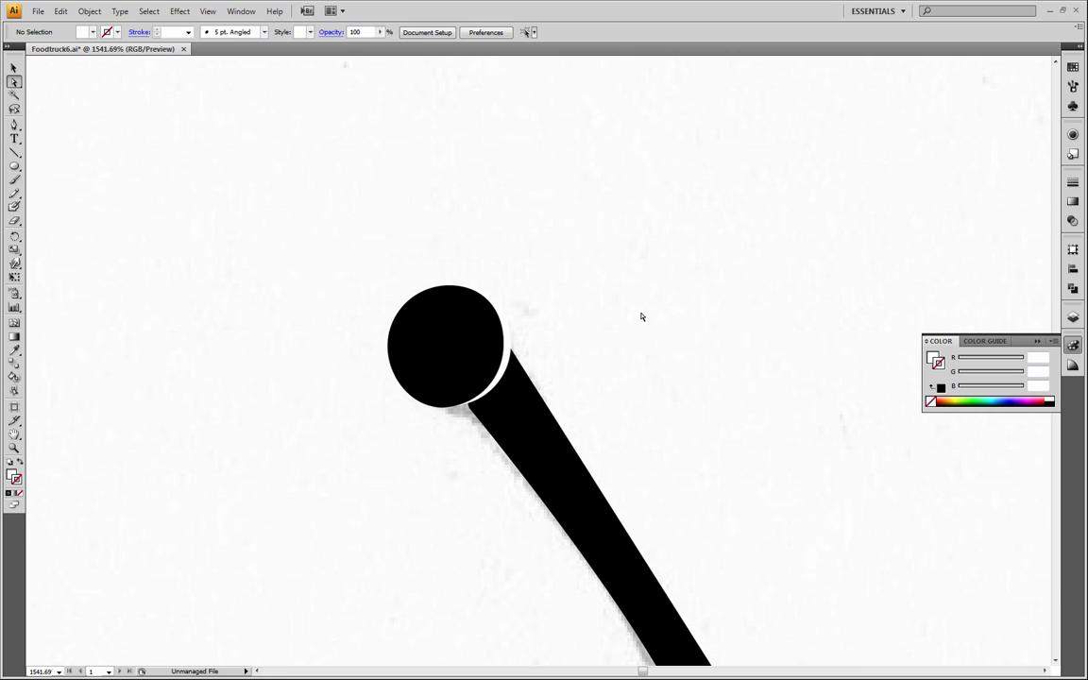
Move the black circle off the antenna's tip and paste a copy of the white circle in front of the original.
left_click_drag(439, 359, 334, 428)
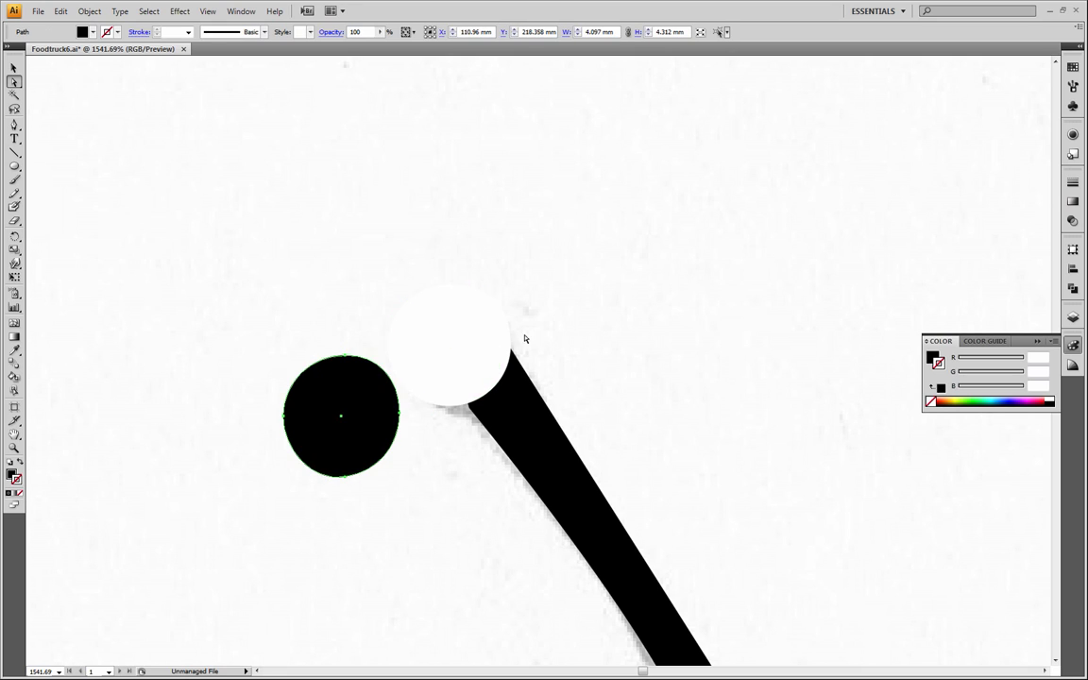
left_click(61, 12)
left_click(46, 75)
left_click(60, 11)
left_click(72, 104)
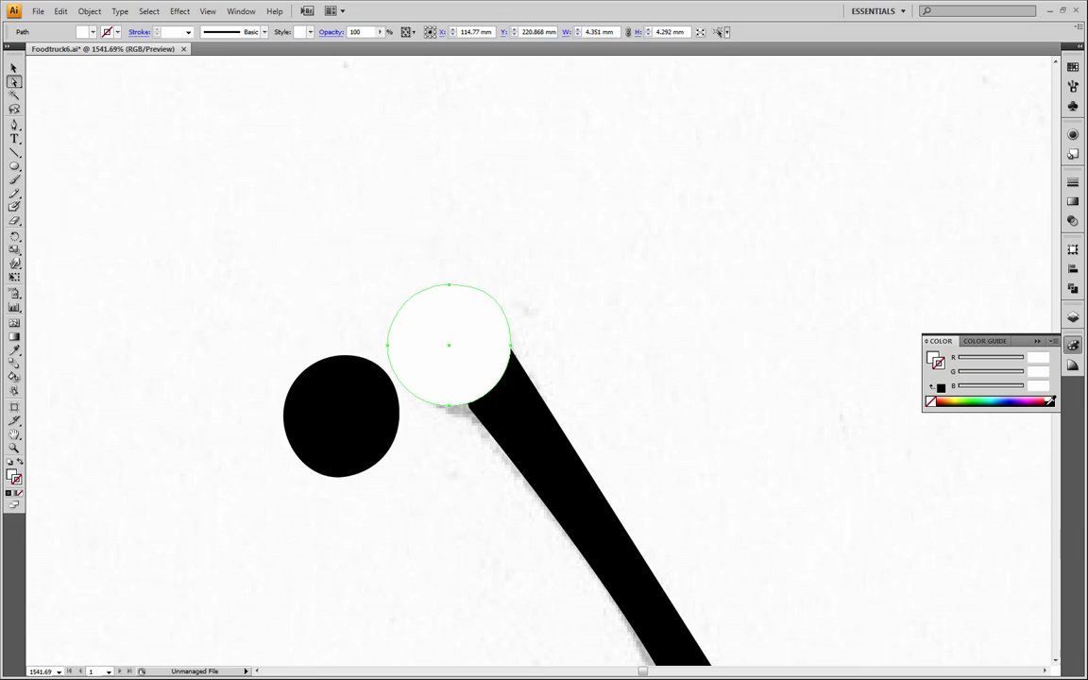
Give the front copy of the white circle a black fill and no stroke.
key("d")
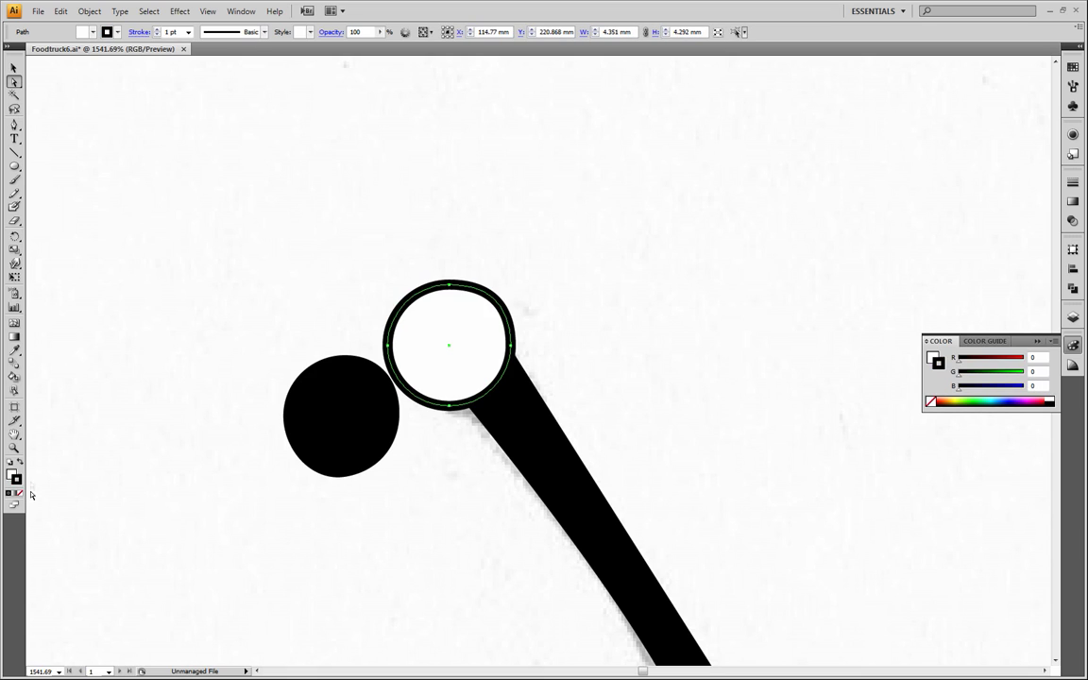
left_click(20, 463)
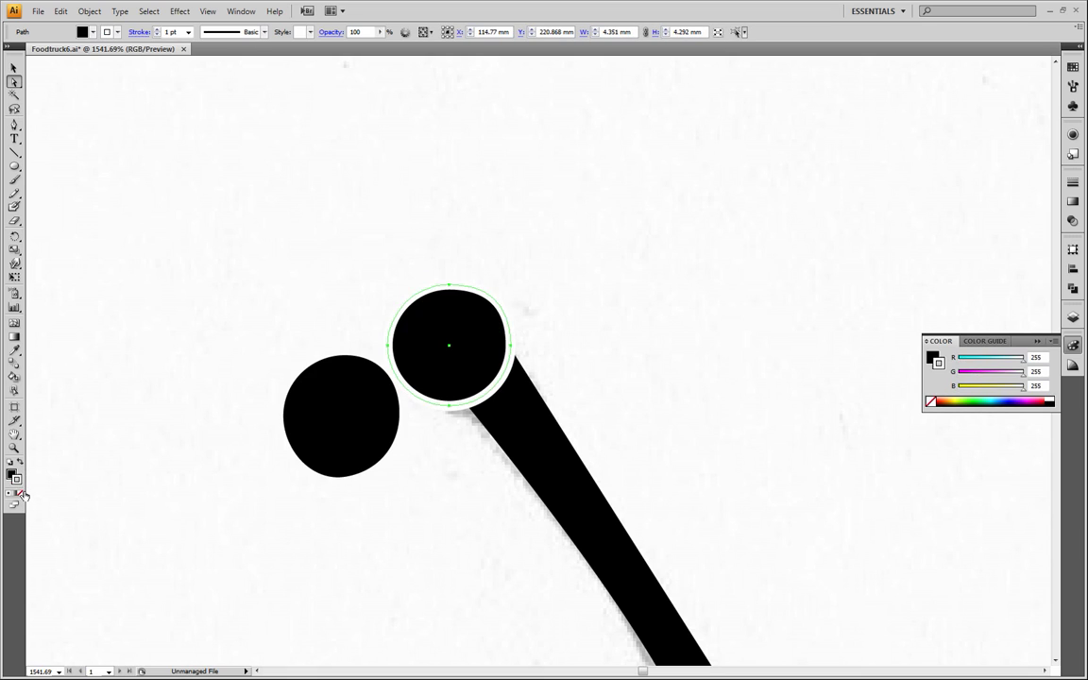
left_click(19, 494)
left_click(559, 231)
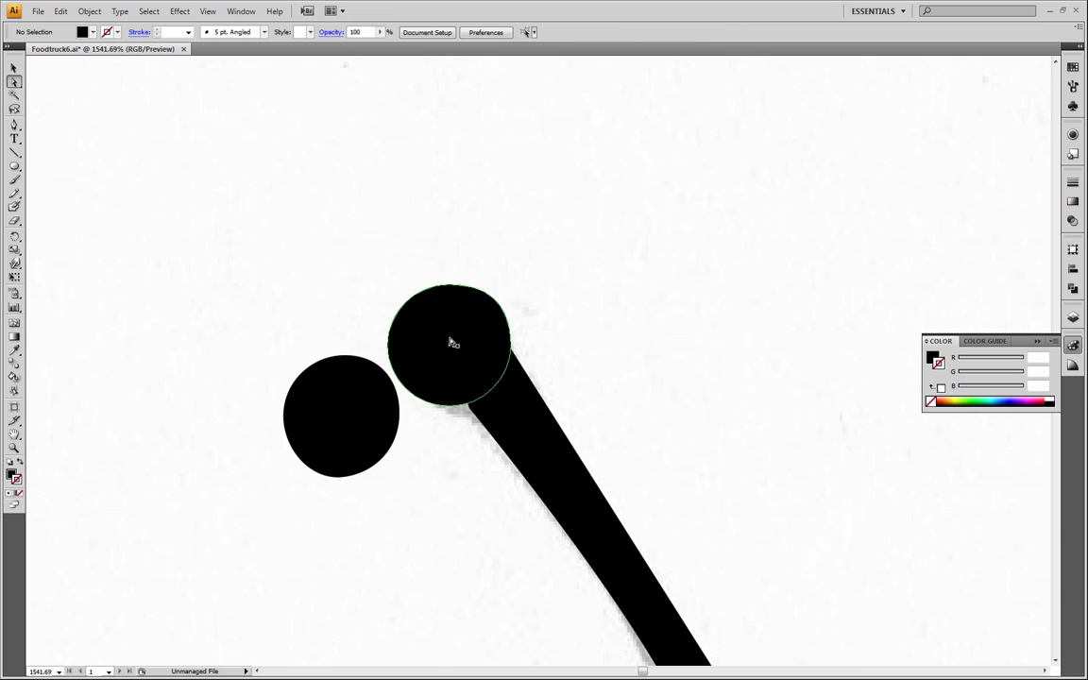
Move the right anchor point of the new black circle inward to expose a white crescent along the ball's right side.
left_click(456, 310)
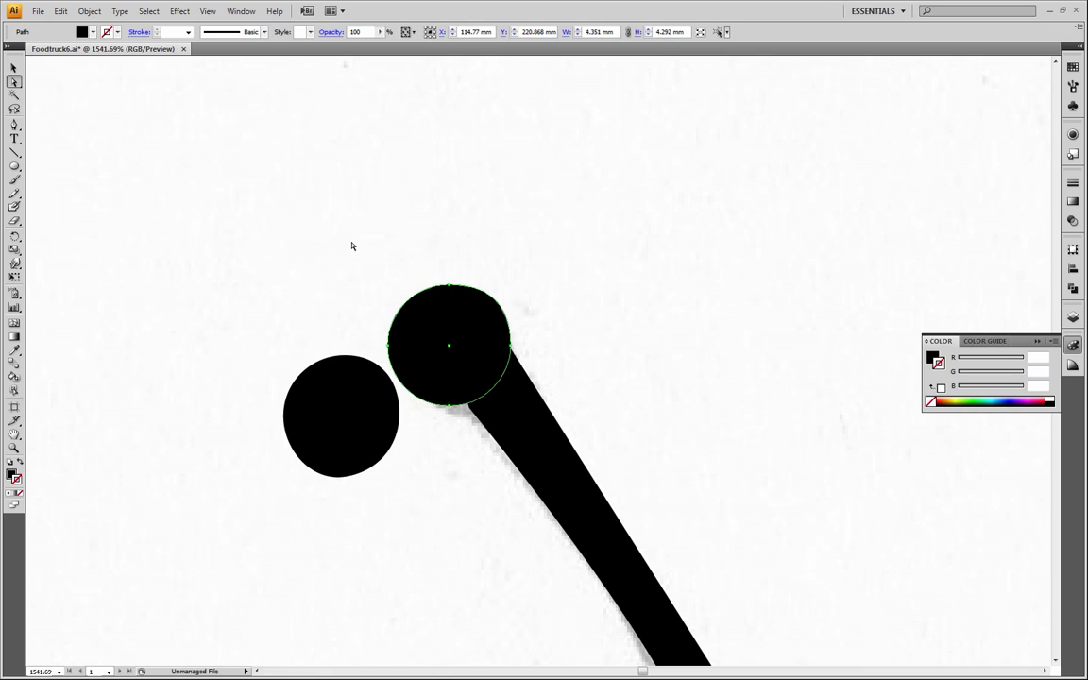
left_click(538, 308)
left_click(468, 341)
left_click(510, 311)
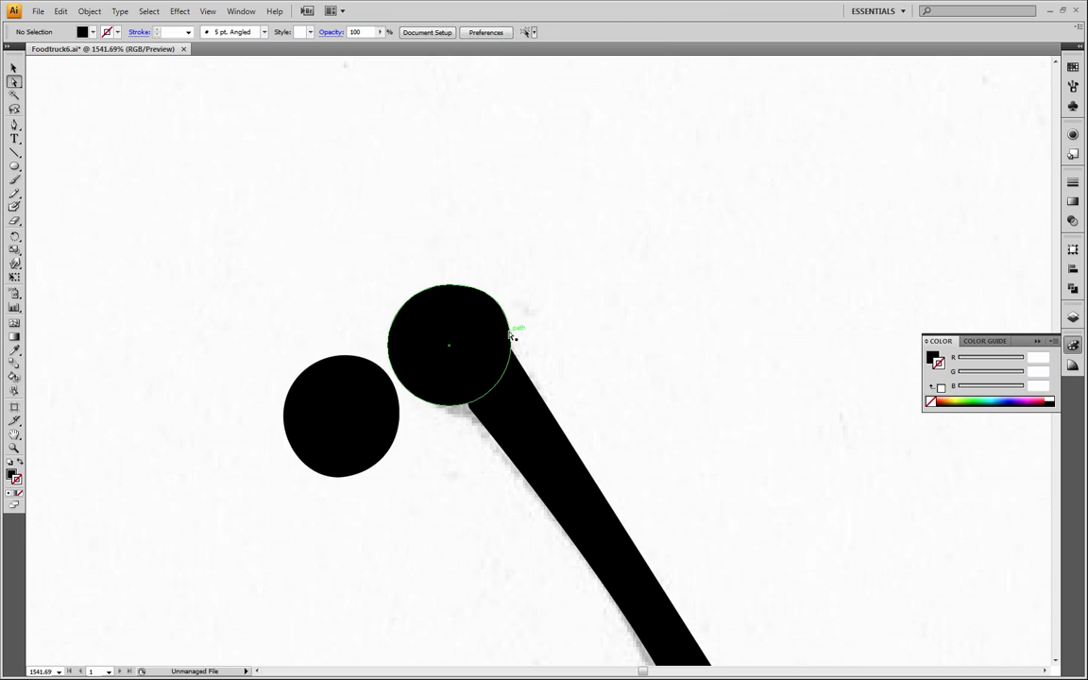
left_click(507, 307)
left_click_drag(511, 303, 515, 348)
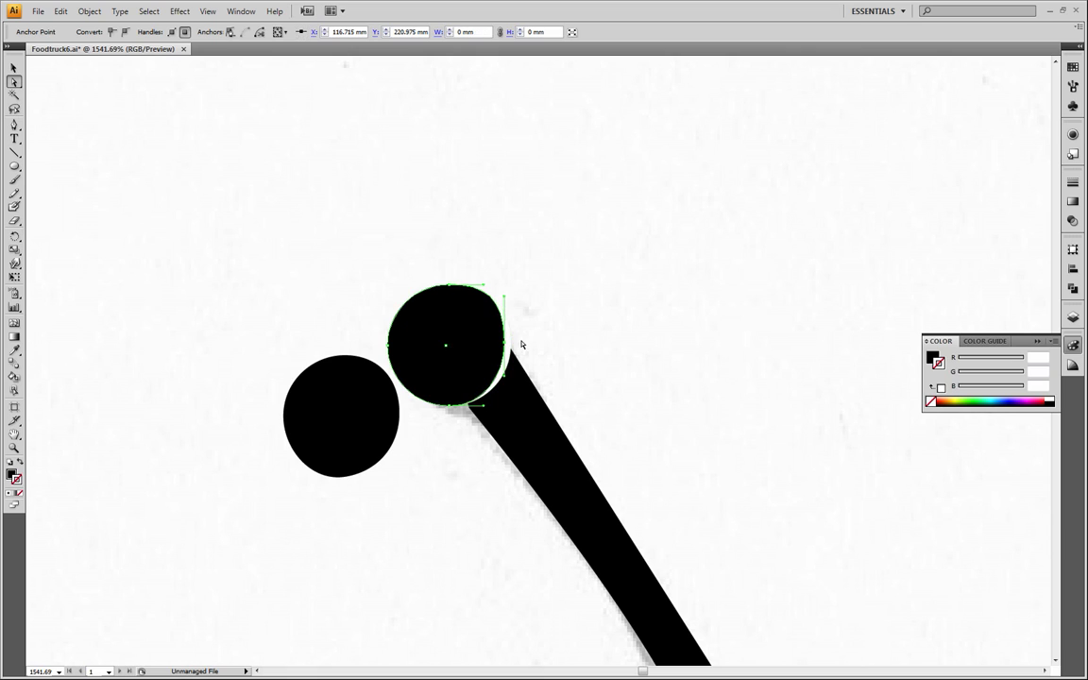
Adjust the white circle's right-side curve and move the spare black circle back onto the antenna's tip.
left_click(510, 311)
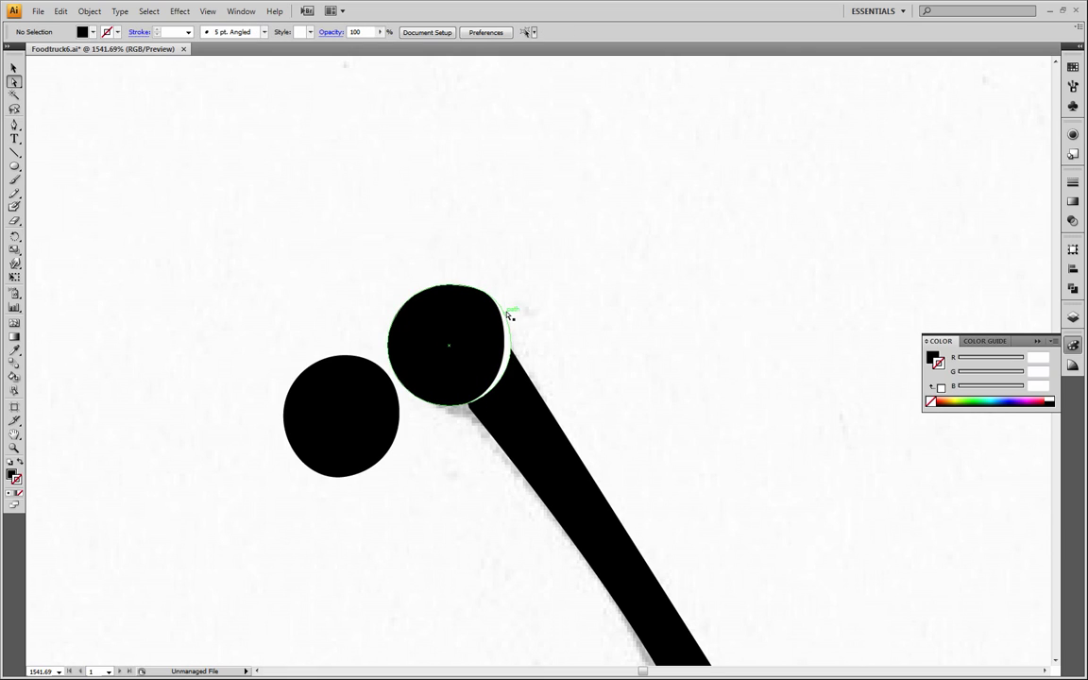
left_click(506, 312)
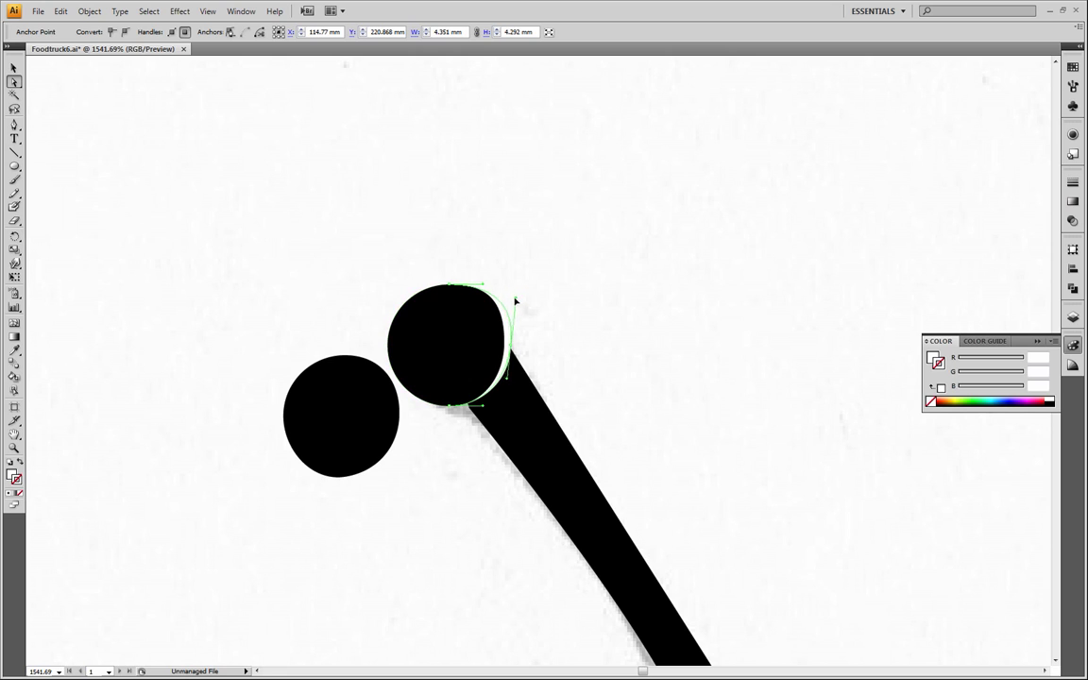
left_click_drag(340, 429, 450, 353)
left_click(580, 324)
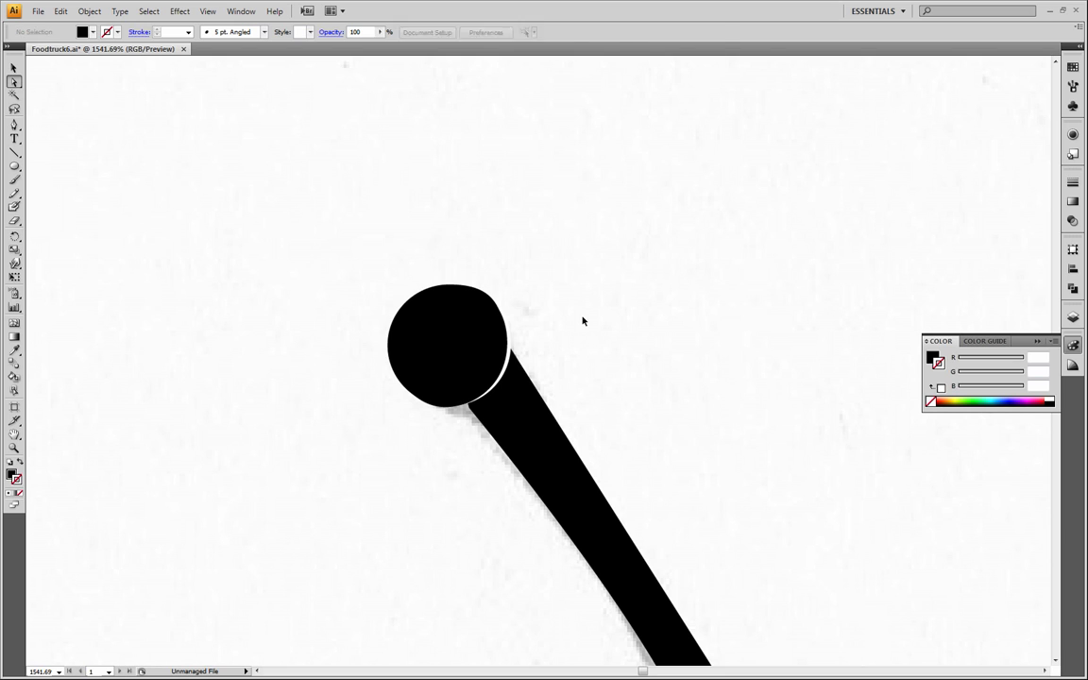
Undo the recent antenna tip edits back to the black-stroked white circle behind the original black circle.
key("ctrl+z")
key("ctrl+z")
key("ctrl+z")
key("ctrl+z")
key("ctrl+z")
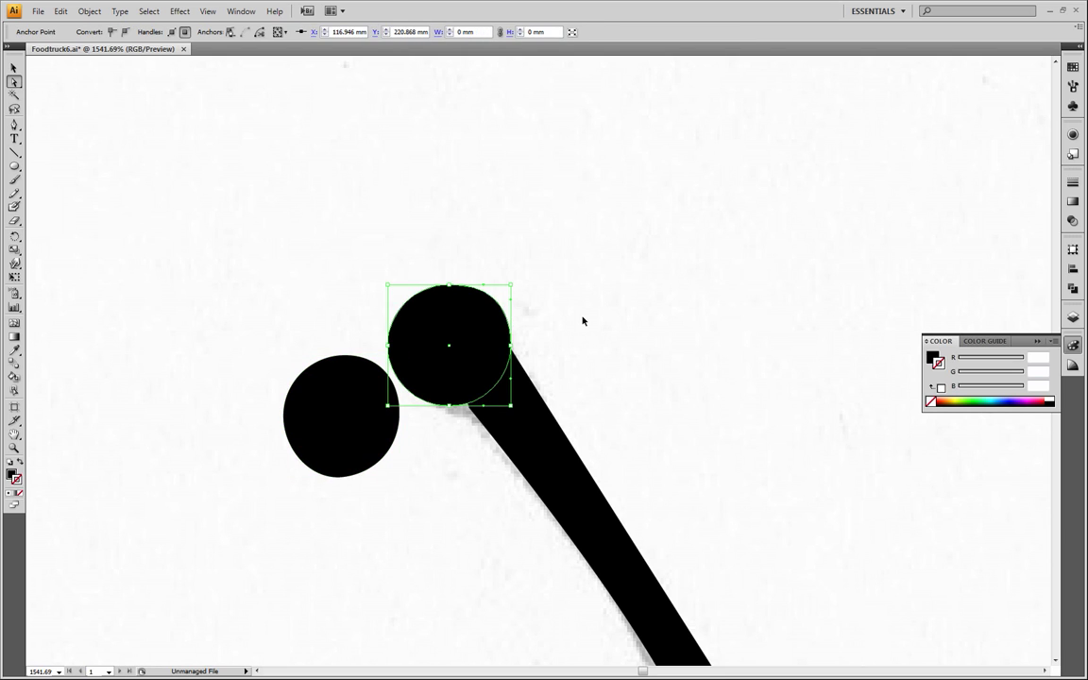
key("ctrl+z")
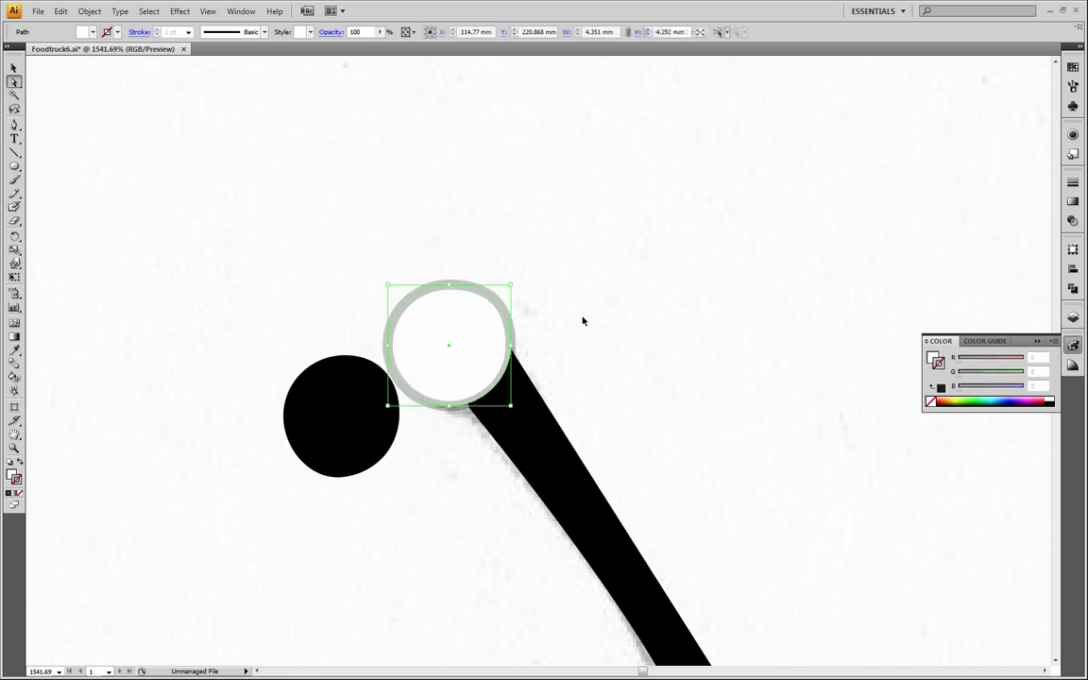
key("ctrl+z")
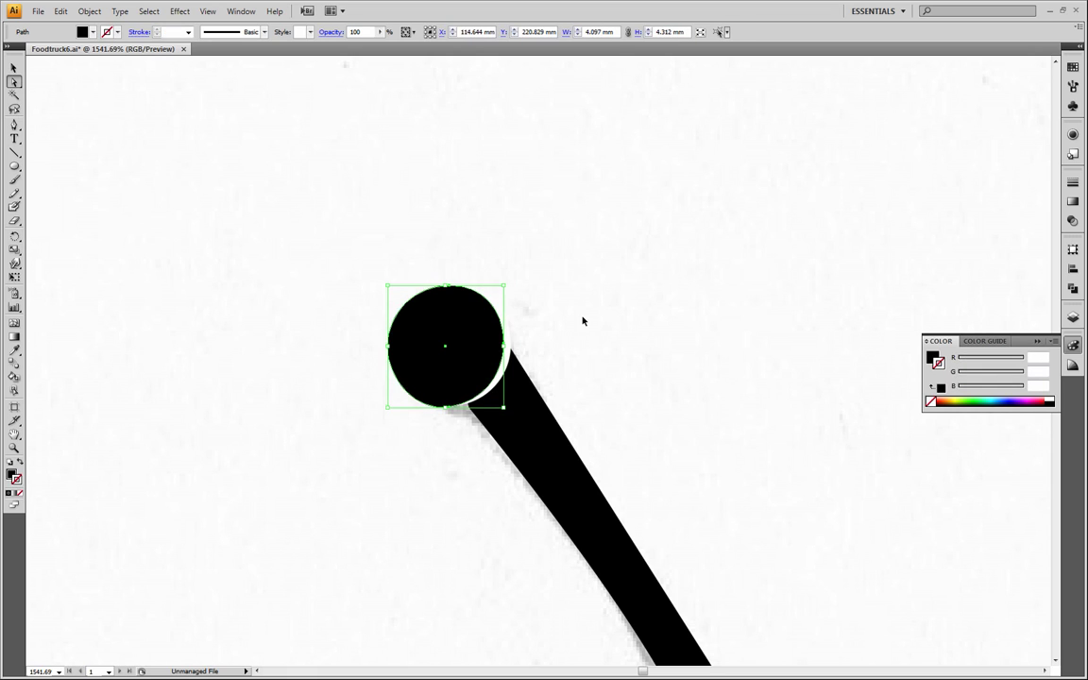
key("ctrl+z")
left_click(582, 318)
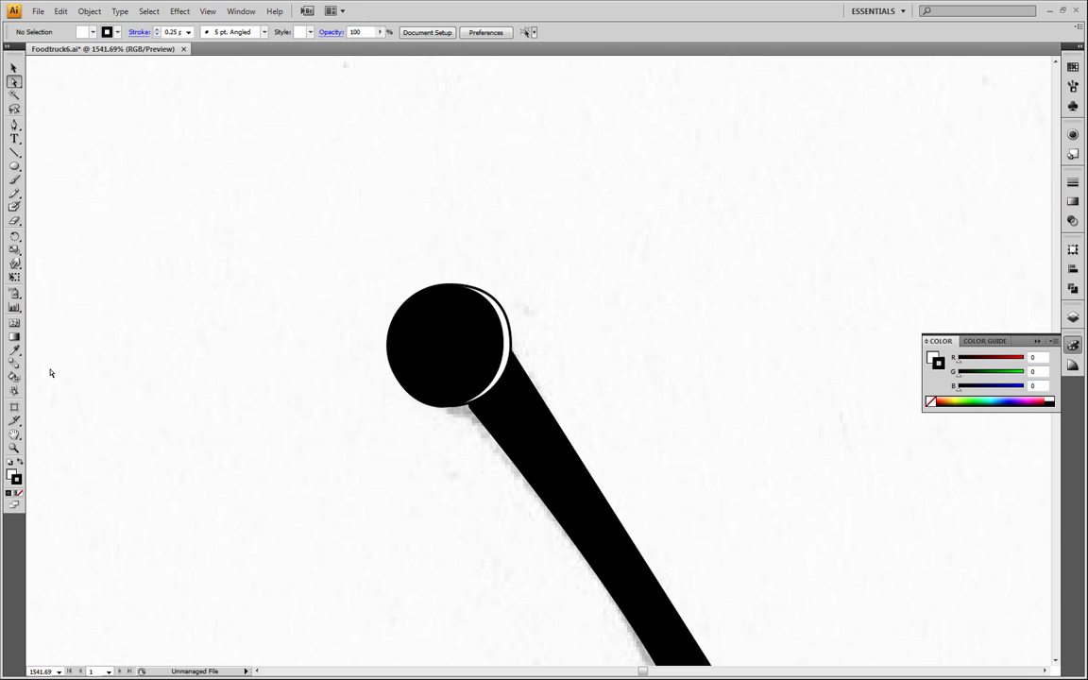
Delete both the black circle and the white circle from the antenna's tip.
left_click(14, 448)
left_click(510, 410, "alt")
left_click(542, 410, "alt")
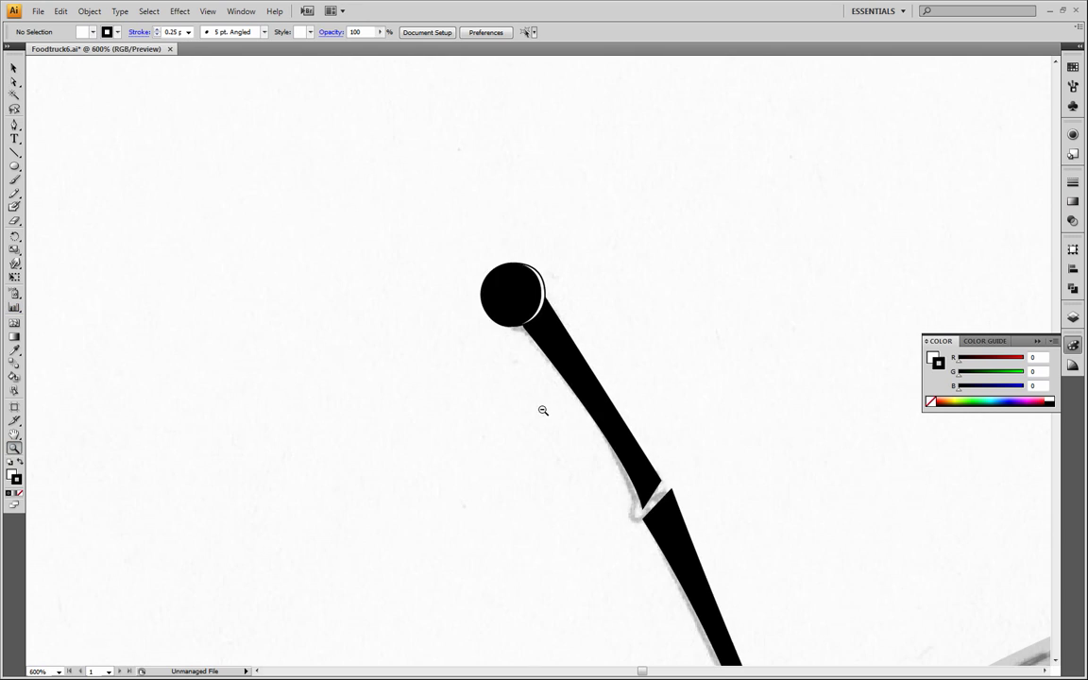
left_click(544, 409, "alt")
left_click(565, 405, "alt")
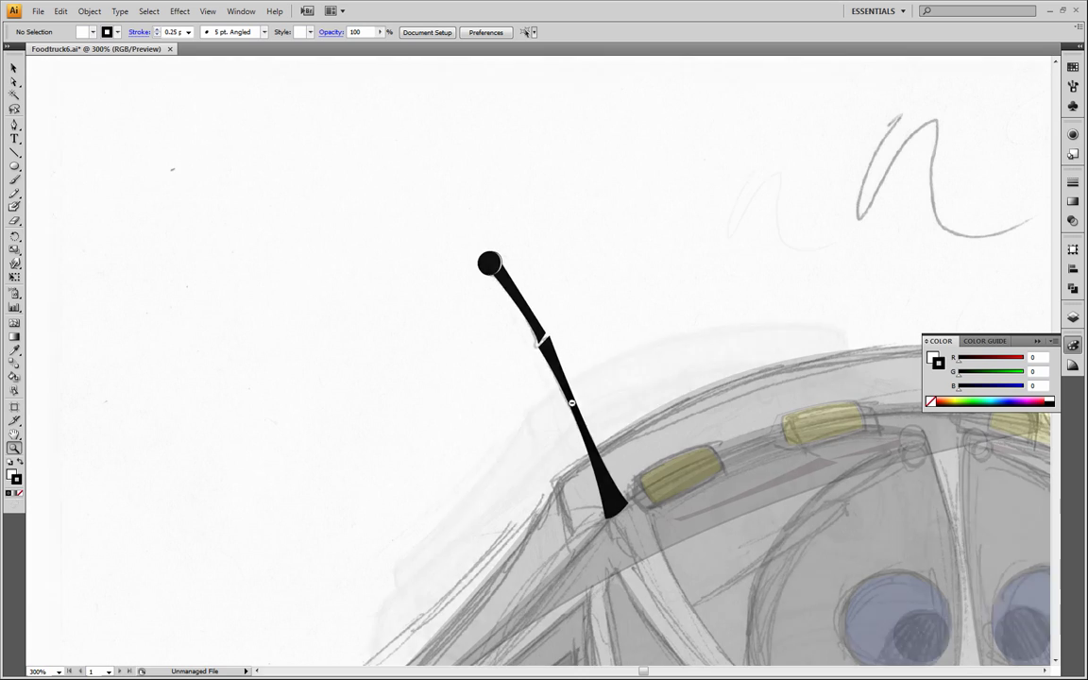
left_click(571, 404, "alt")
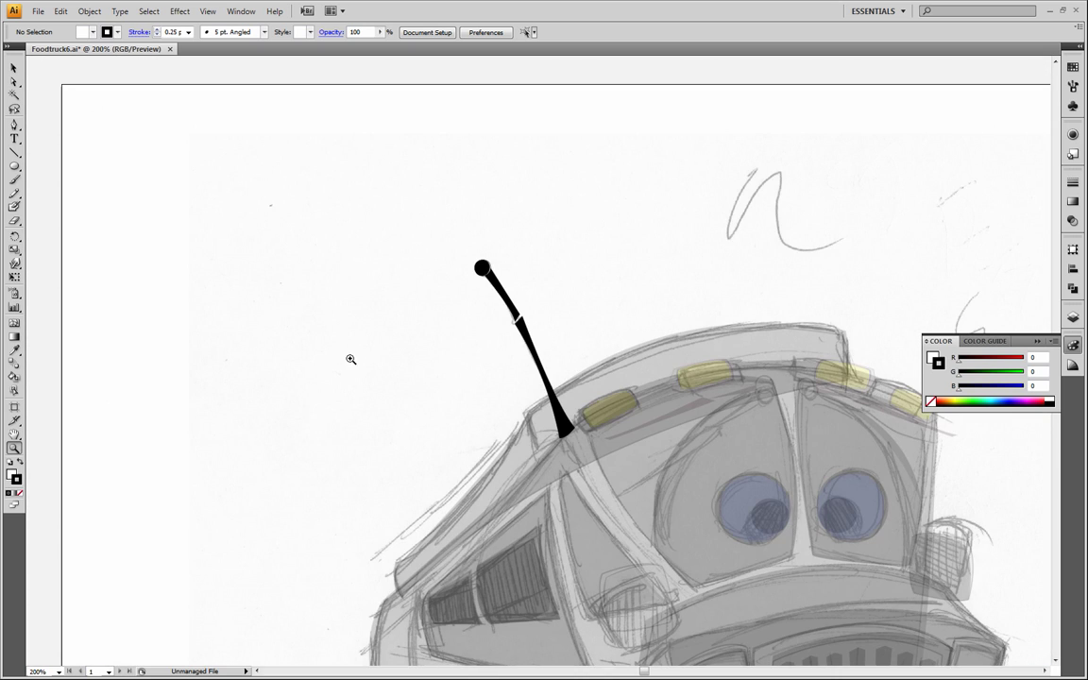
left_click(10, 66)
left_click(483, 268)
left_click(436, 239)
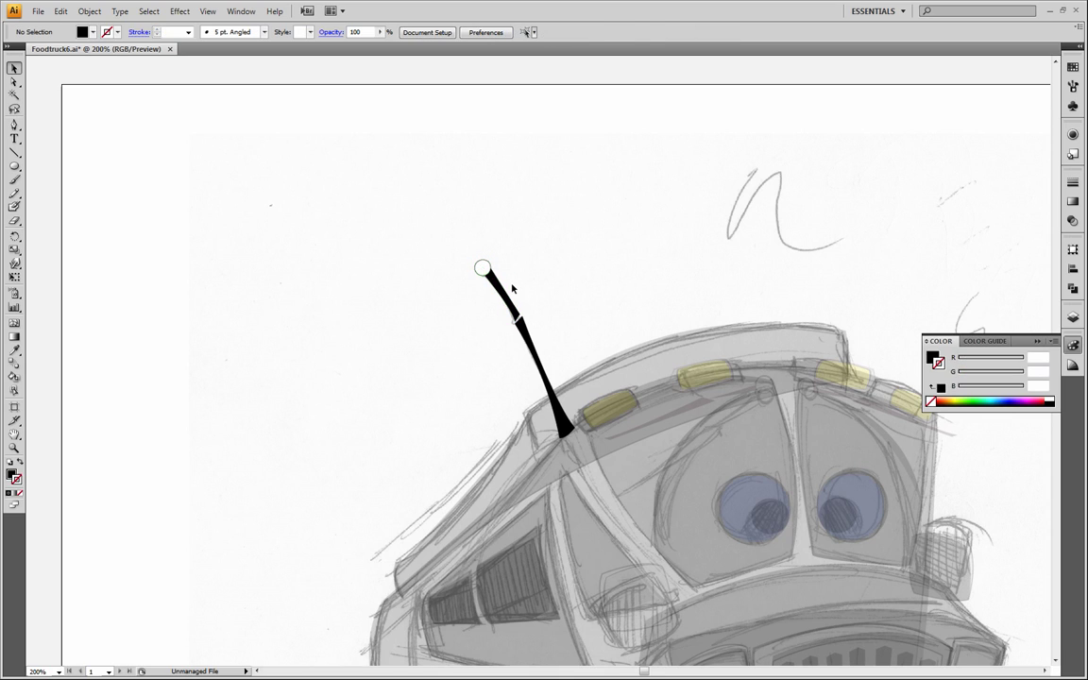
left_click(482, 269)
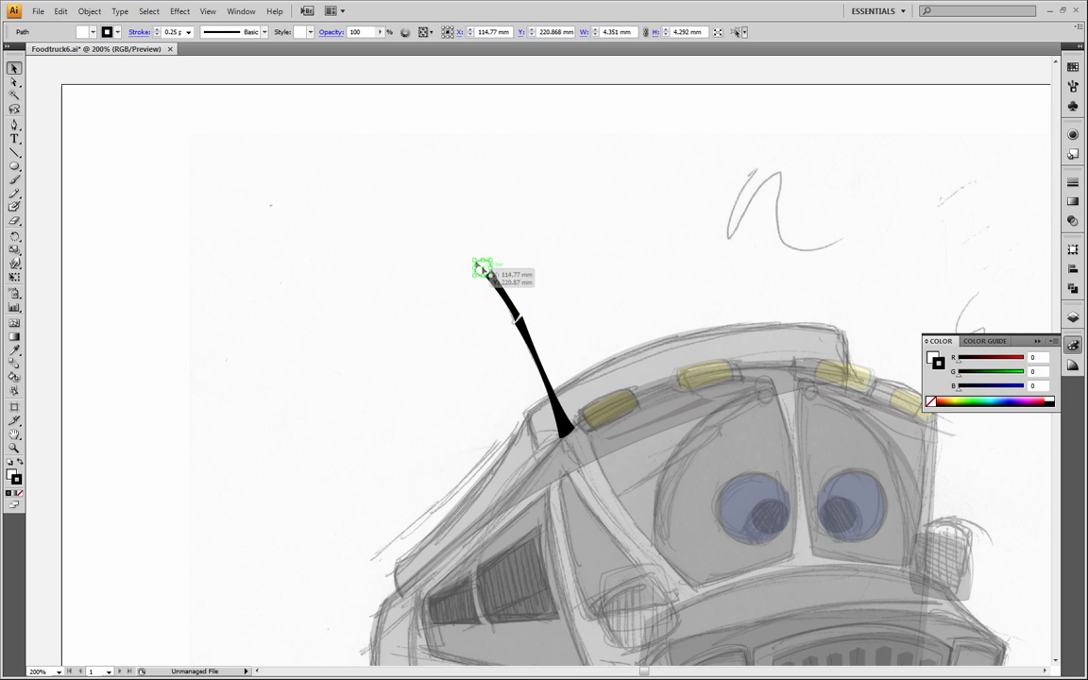
left_click(479, 262)
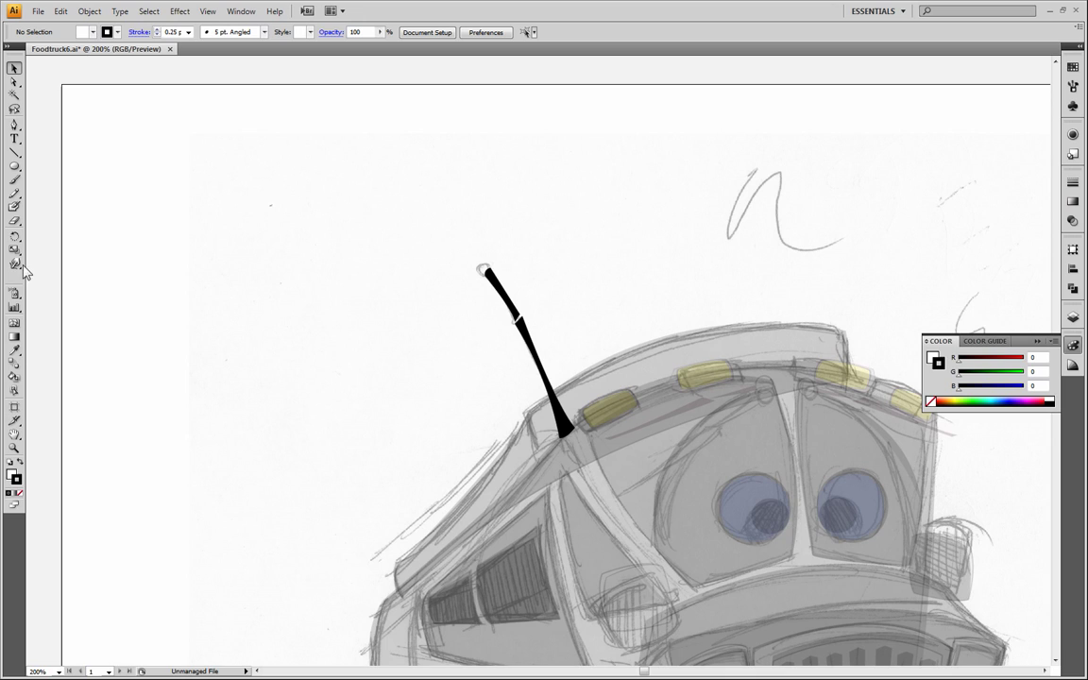
Draw a circle about 8 mm in diameter over the antenna's tip with a black fill and no stroke.
left_click(14, 165)
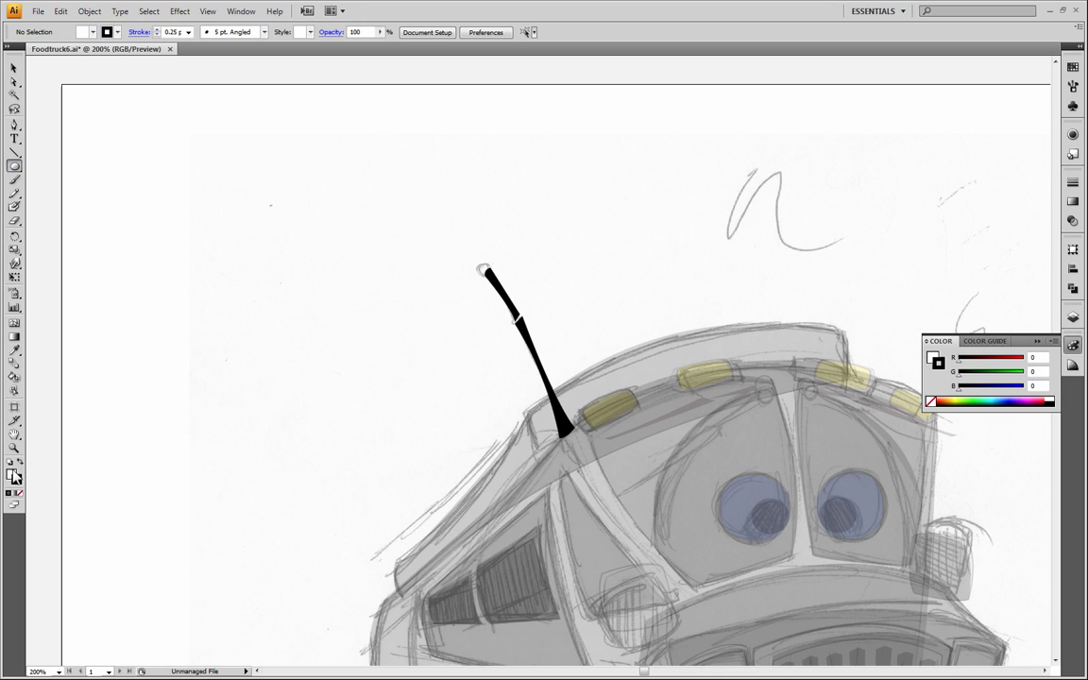
left_click(20, 492)
left_click_drag(467, 251, 493, 276)
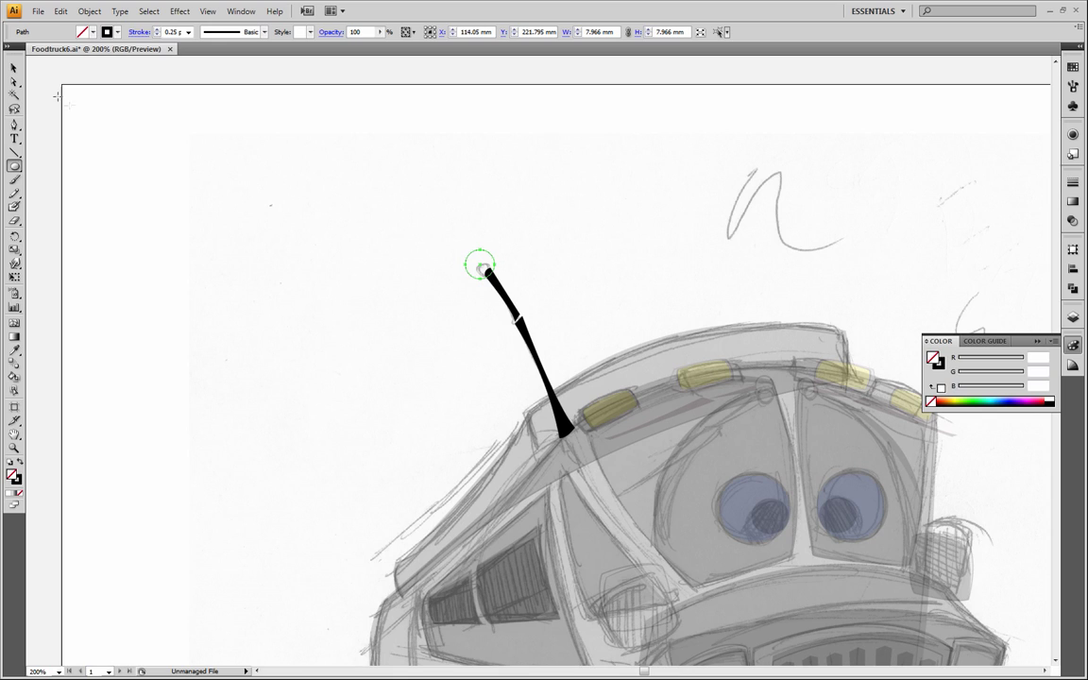
key("shift+x")
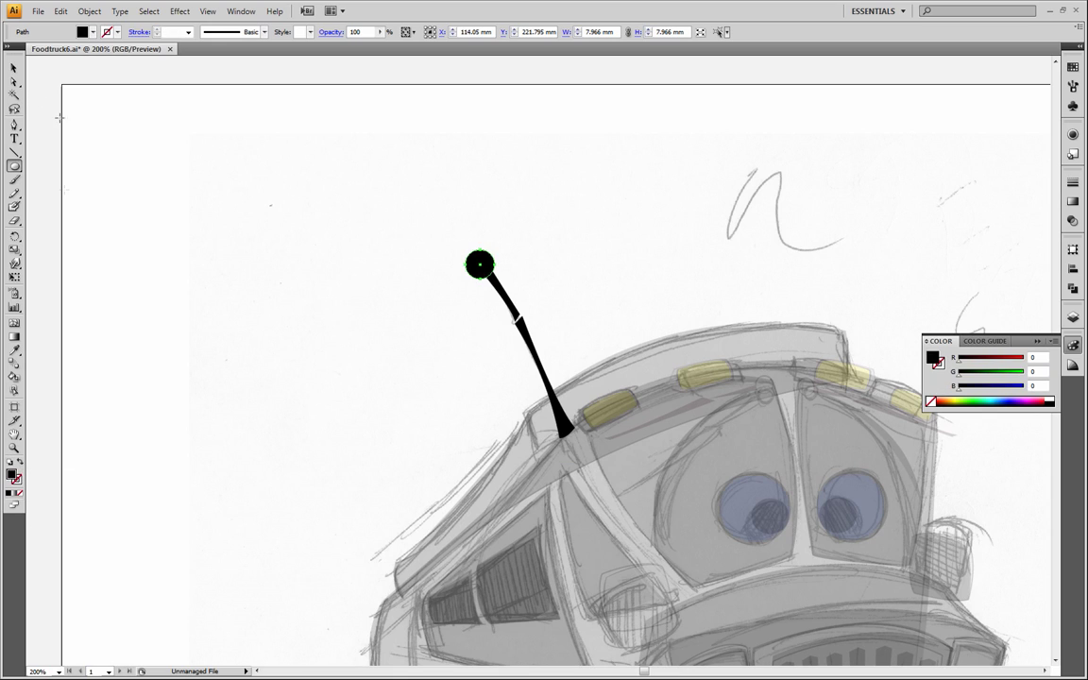
left_click(14, 68)
left_click(262, 176)
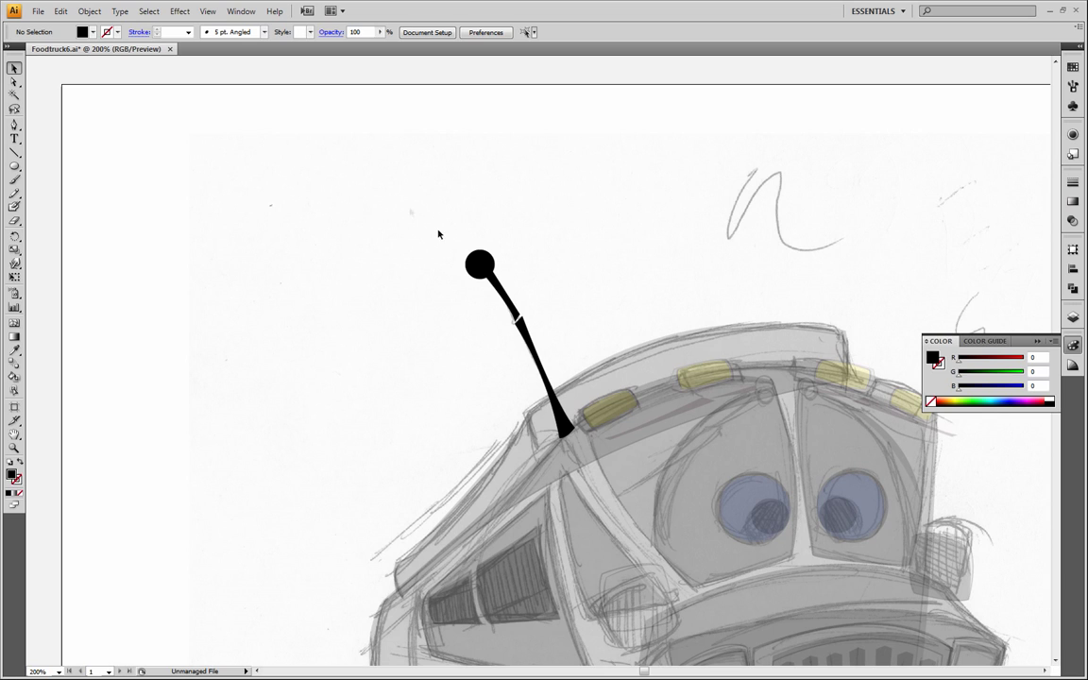
Select all the truck's vector shapes and set their opacity to 100%.
left_click(14, 448)
left_click(573, 335, "alt")
left_click(634, 388, "alt")
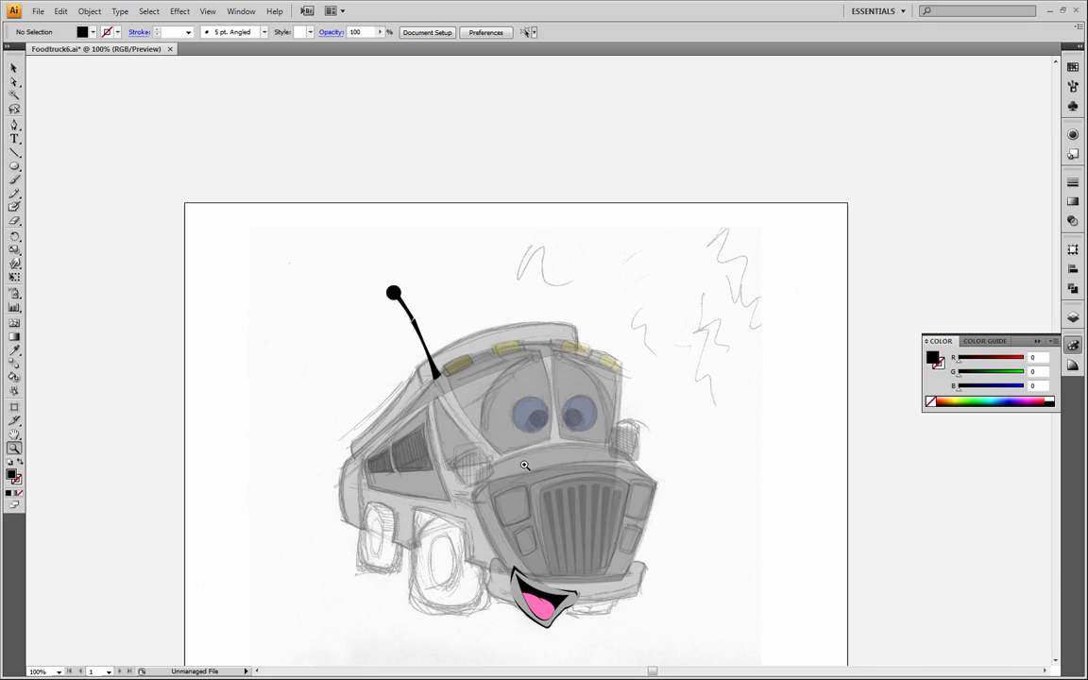
left_click(14, 434)
left_click_drag(254, 502, 321, 446)
left_click(14, 68)
left_click_drag(285, 163, 852, 609)
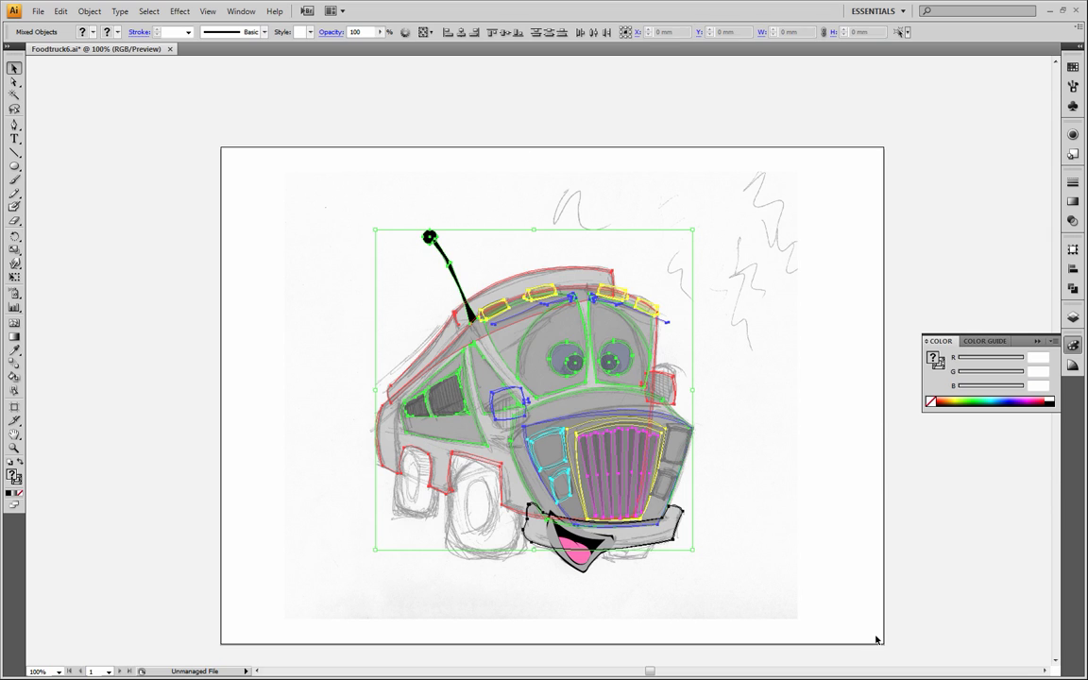
left_click(379, 31)
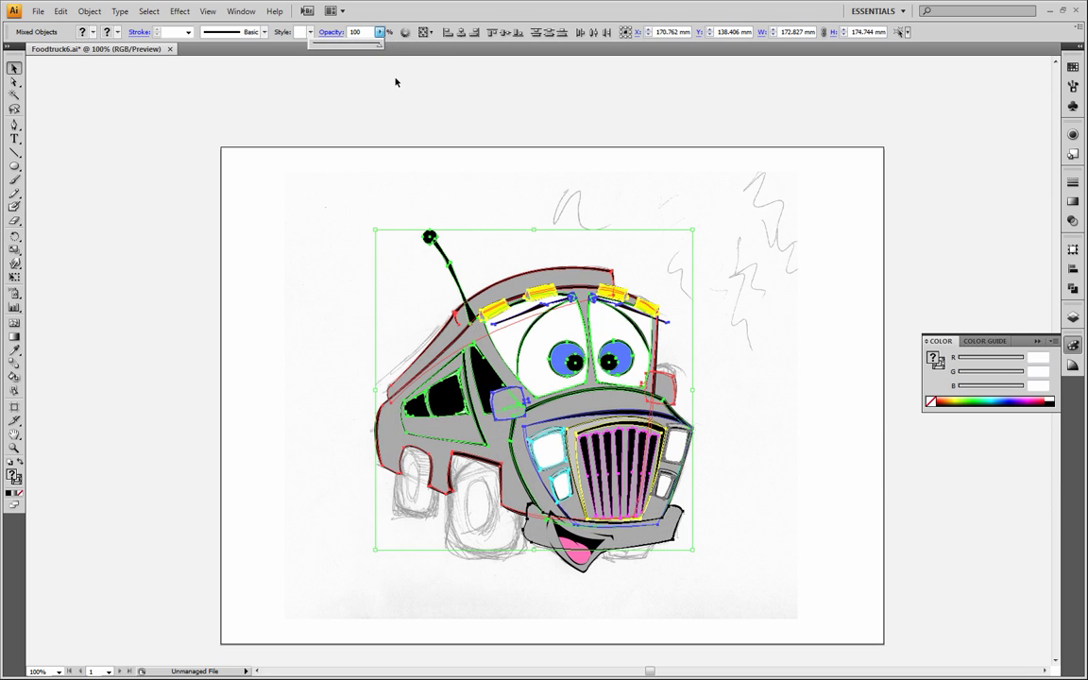
left_click(491, 188)
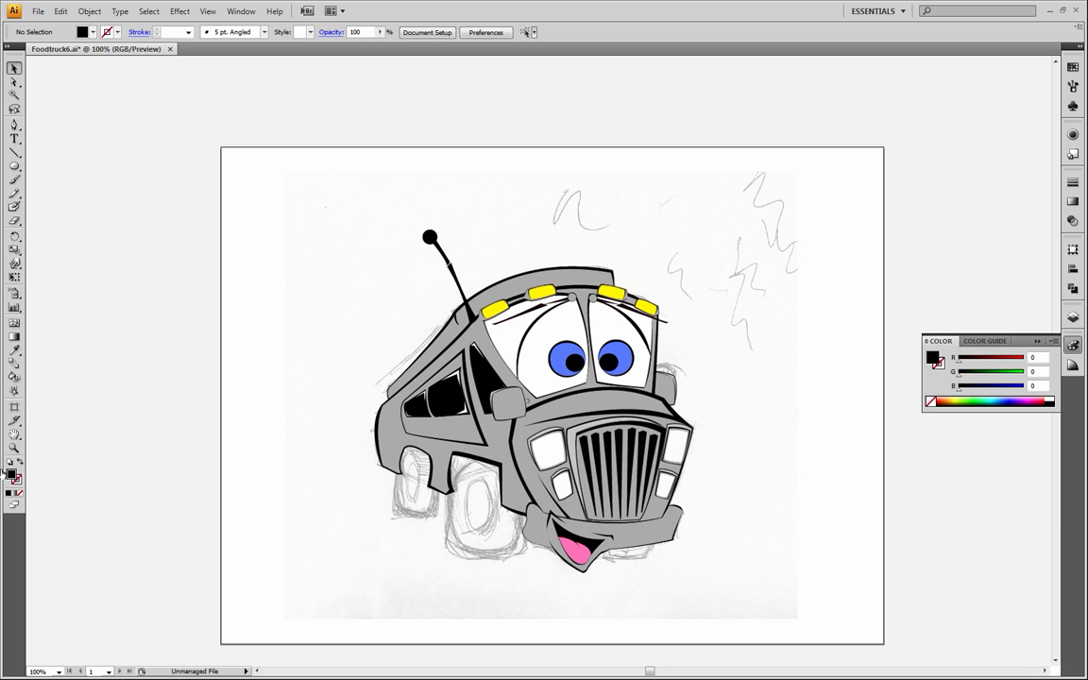
Try moving the antenna's lower segment up against the upper segment, and return it to its place.
left_click(14, 447)
left_click_drag(271, 160, 453, 319)
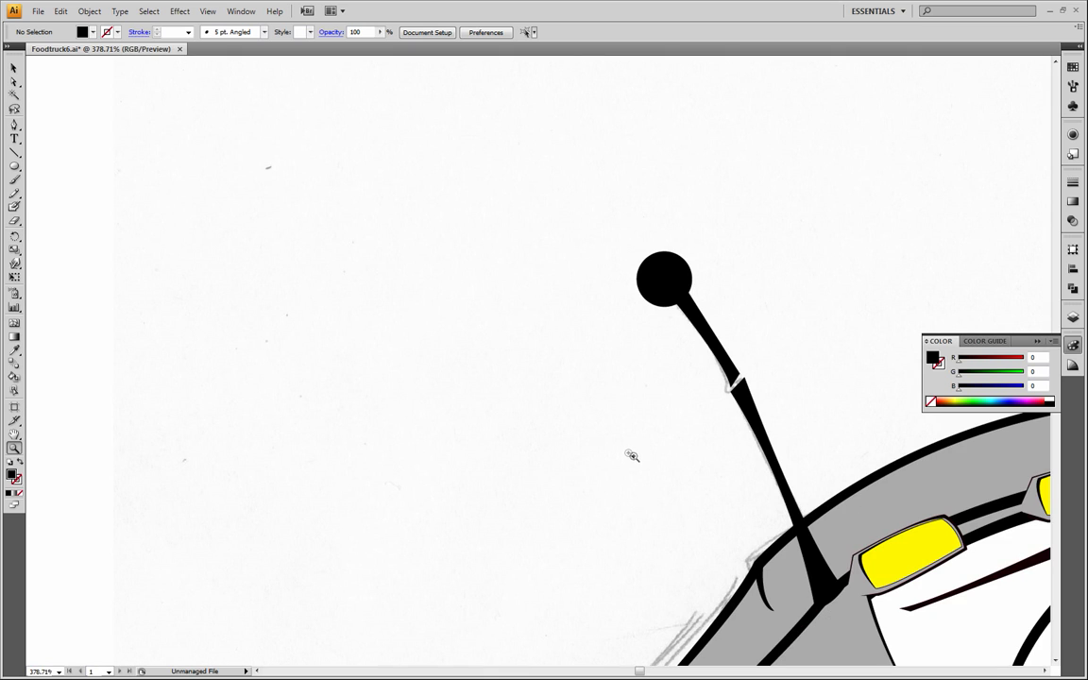
left_click_drag(646, 468, 355, 261)
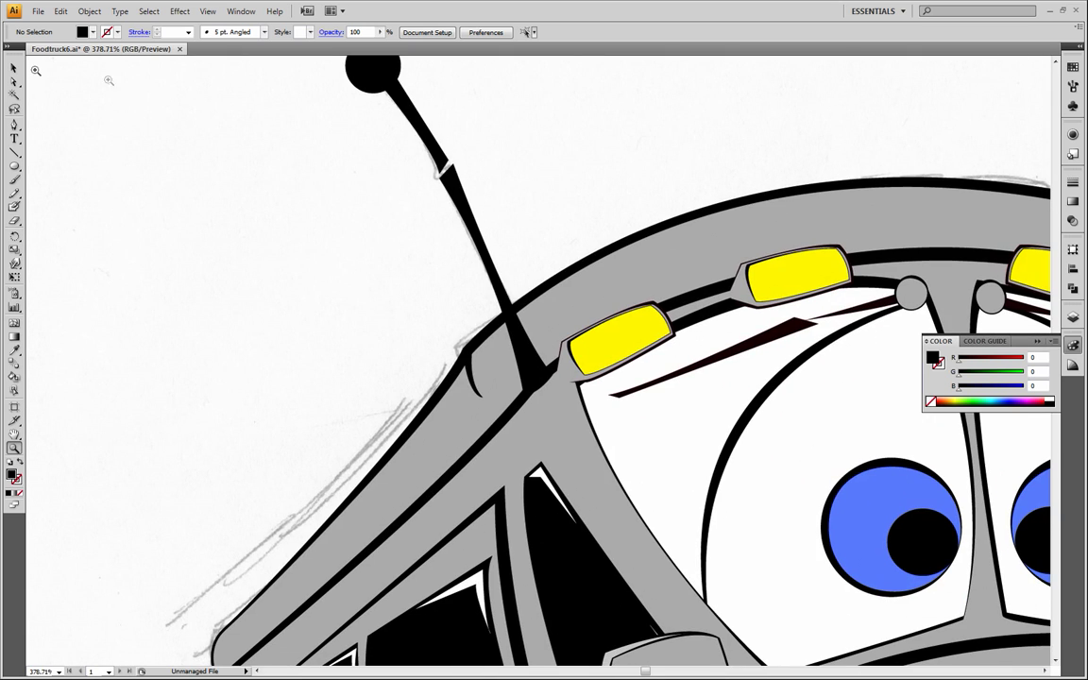
left_click(18, 84)
left_click(401, 111)
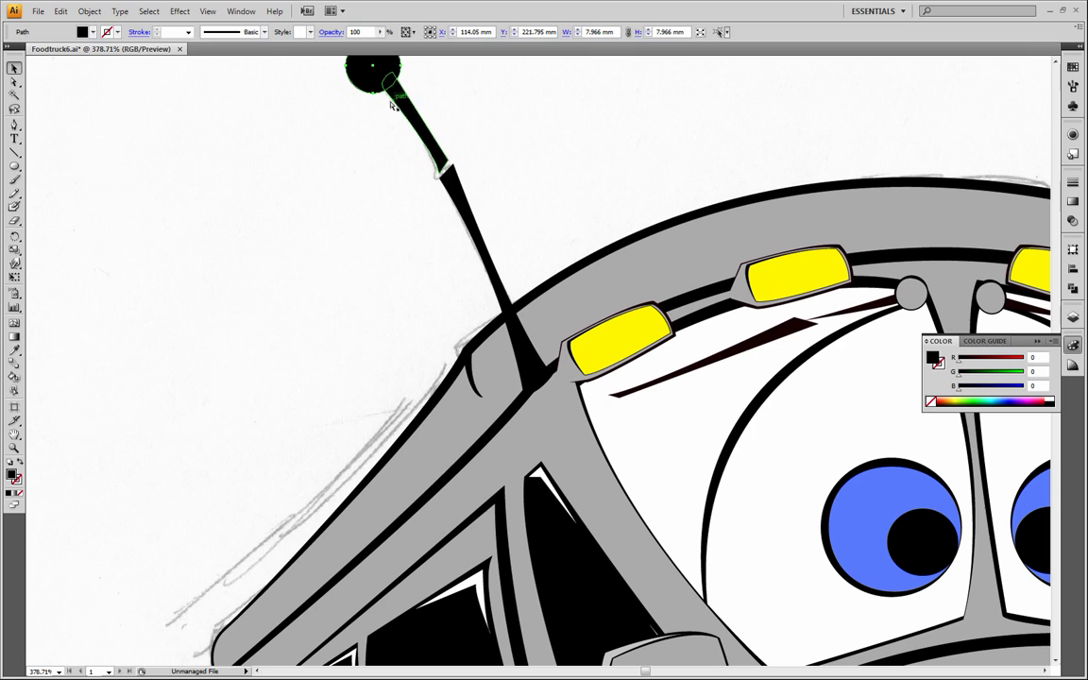
left_click(493, 262)
left_click_drag(494, 261, 491, 267)
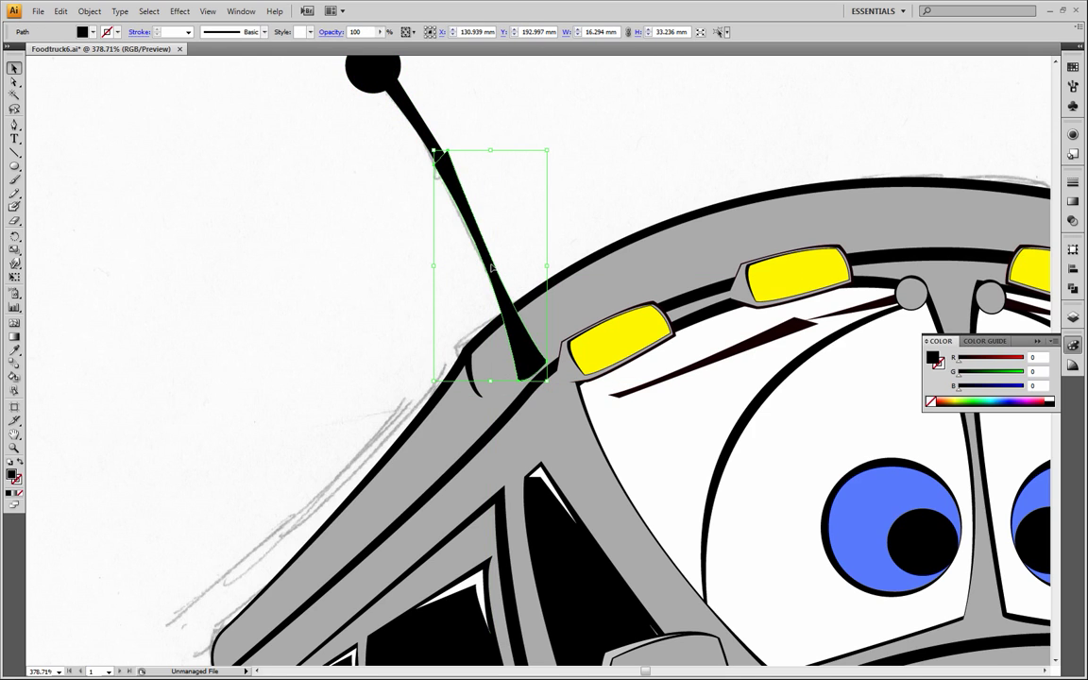
left_click_drag(435, 152, 441, 166)
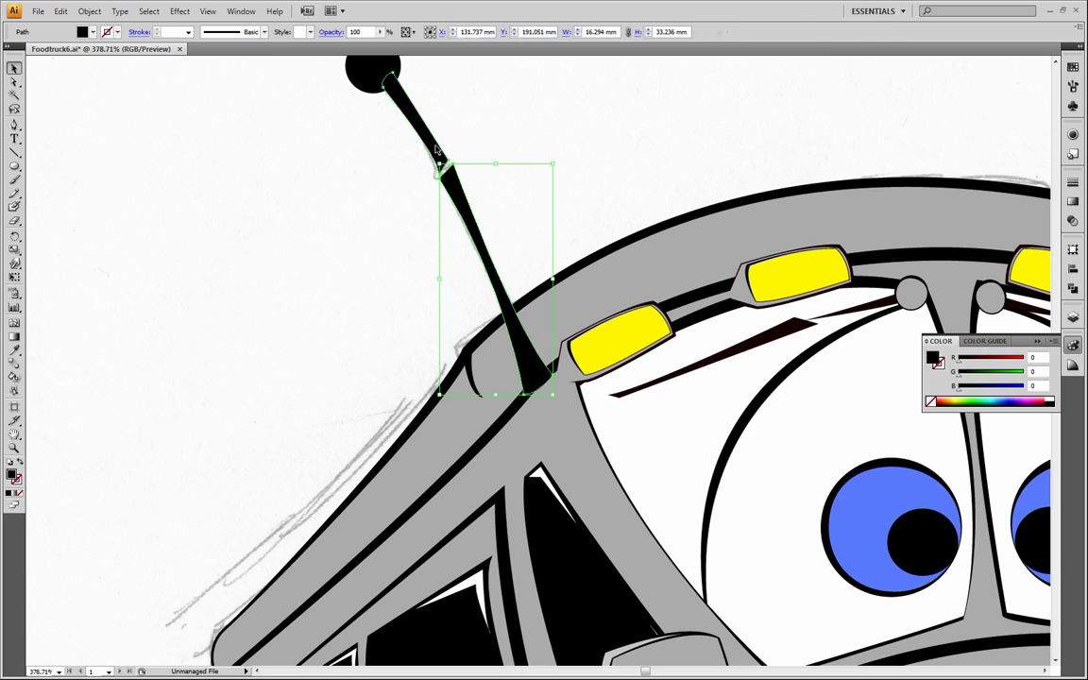
Add the upper segment and ball tip to the selection and move the whole antenna slightly up and to the left.
left_click(437, 151, "shift")
left_click(363, 73, "shift")
left_click_drag(525, 354, 517, 341)
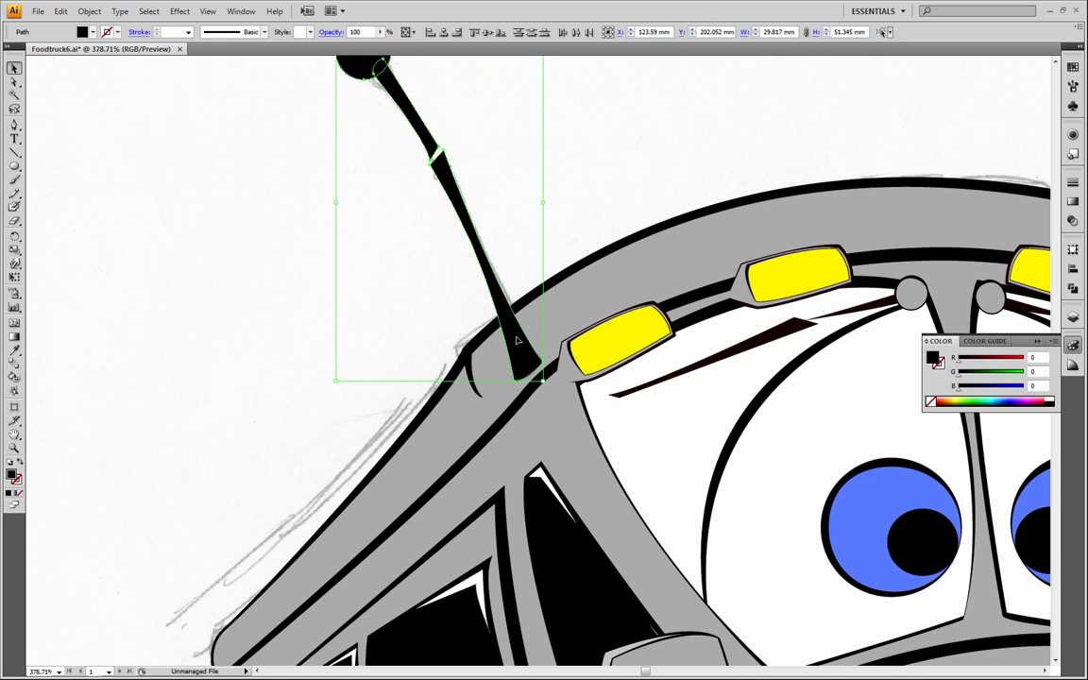
Lower the whole antenna slightly so its base meets the black roof outline beside the first yellow light.
left_click(14, 447)
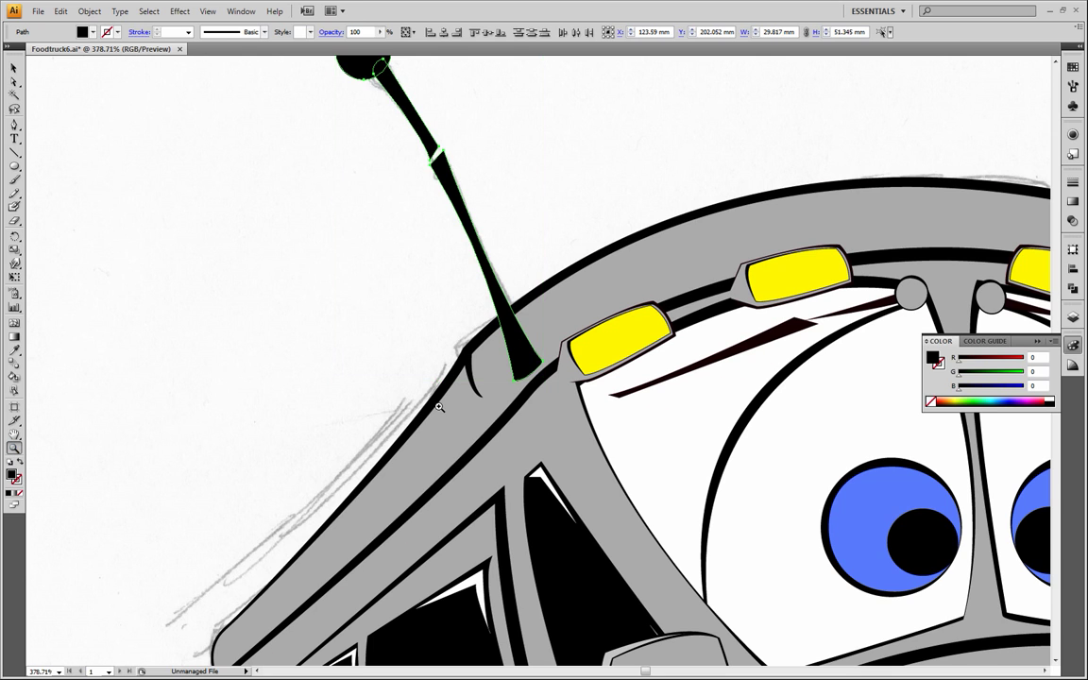
left_click(448, 403, "alt")
left_click(471, 402, "alt")
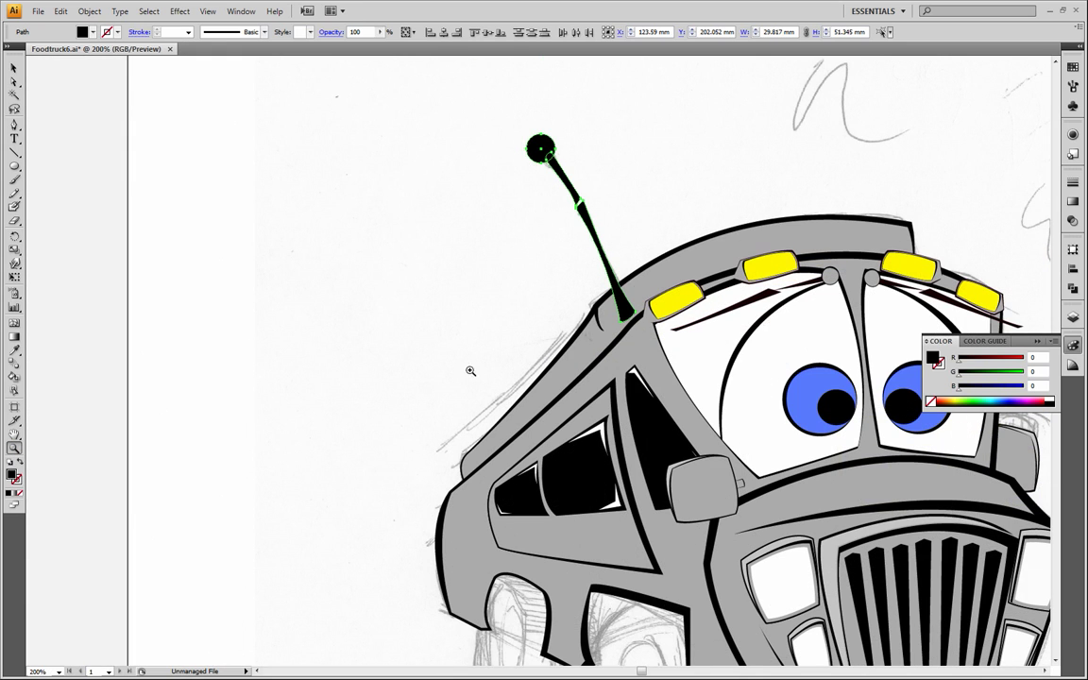
left_click(623, 305)
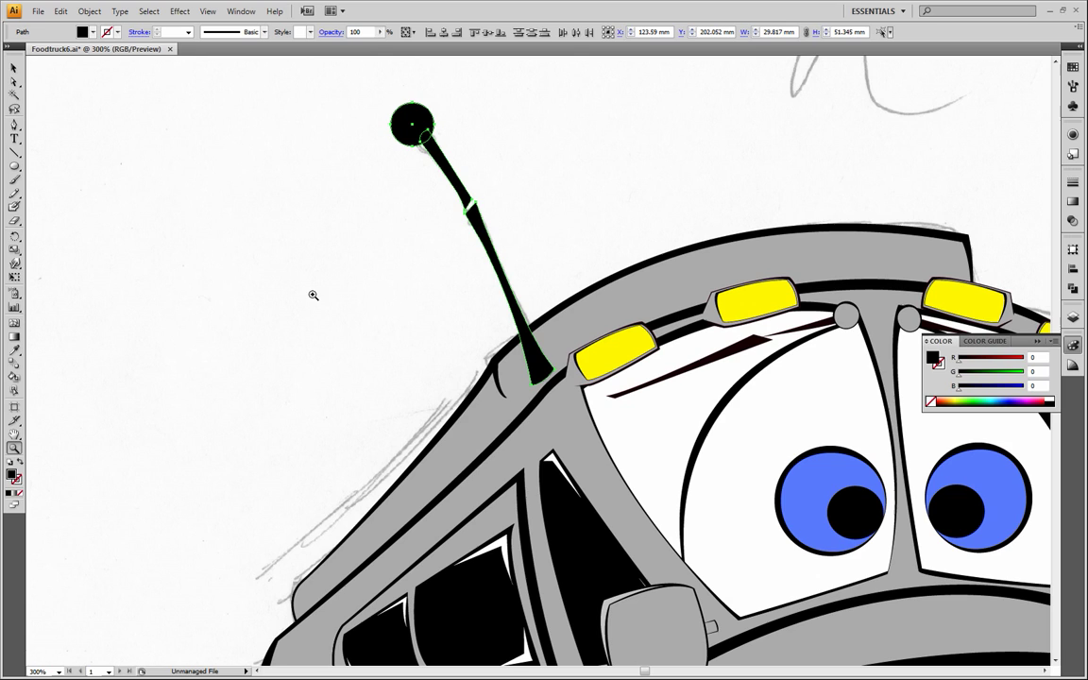
left_click(14, 69)
left_click_drag(535, 363, 540, 372)
left_click(303, 342)
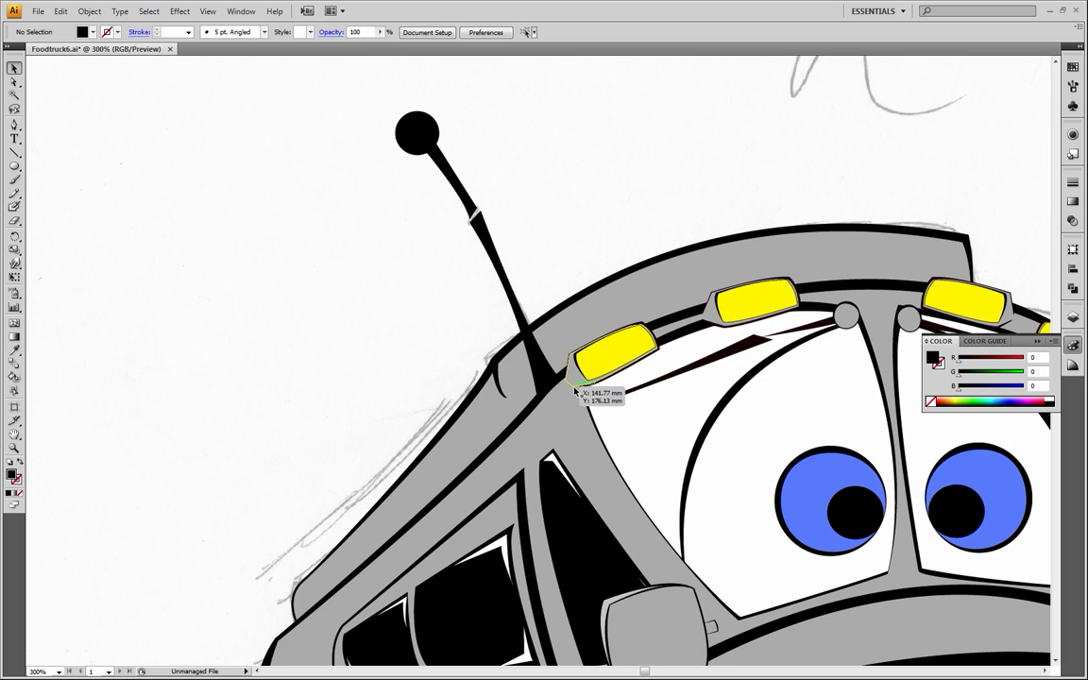
Give the antenna's lower segment the roof's grey fill and no stroke.
left_click(545, 377)
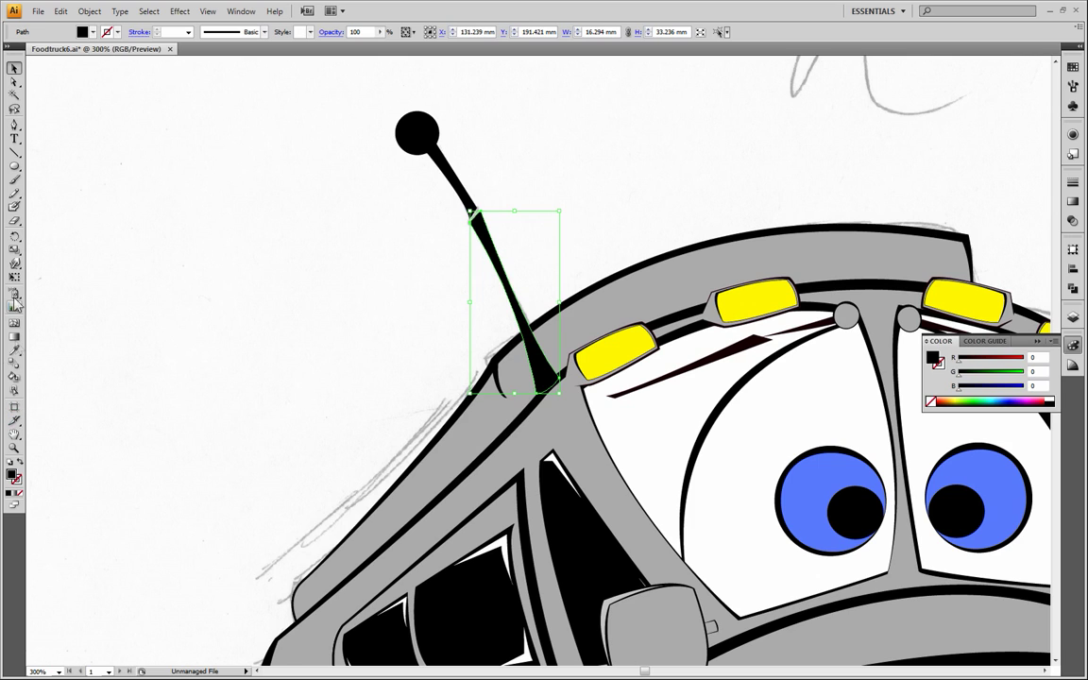
left_click(14, 349)
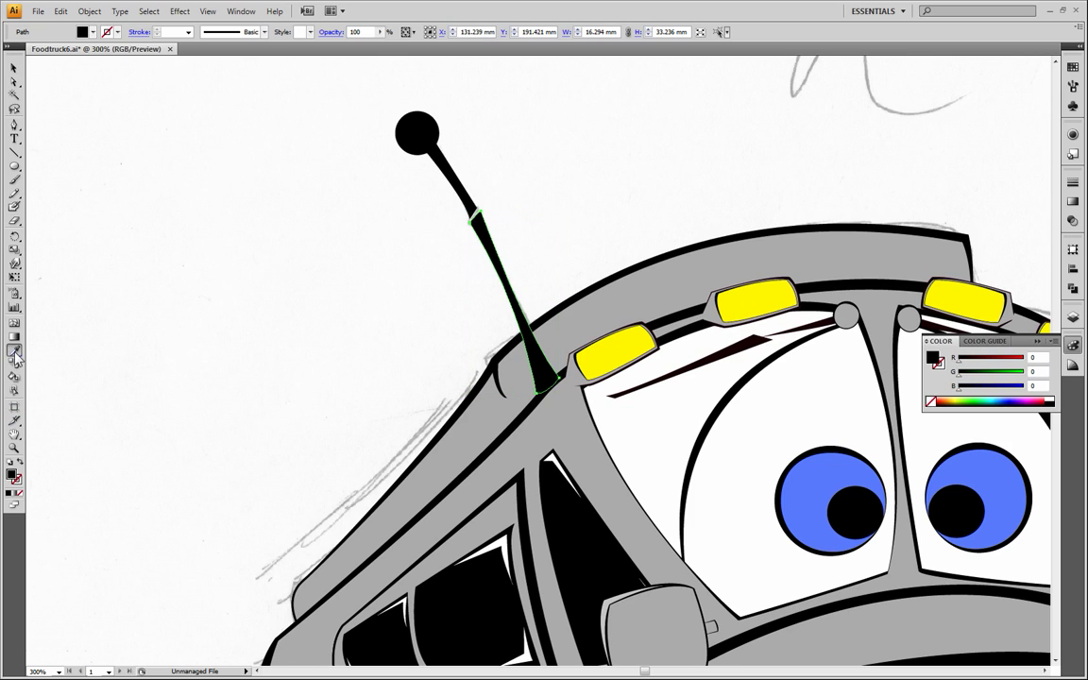
left_click(514, 388)
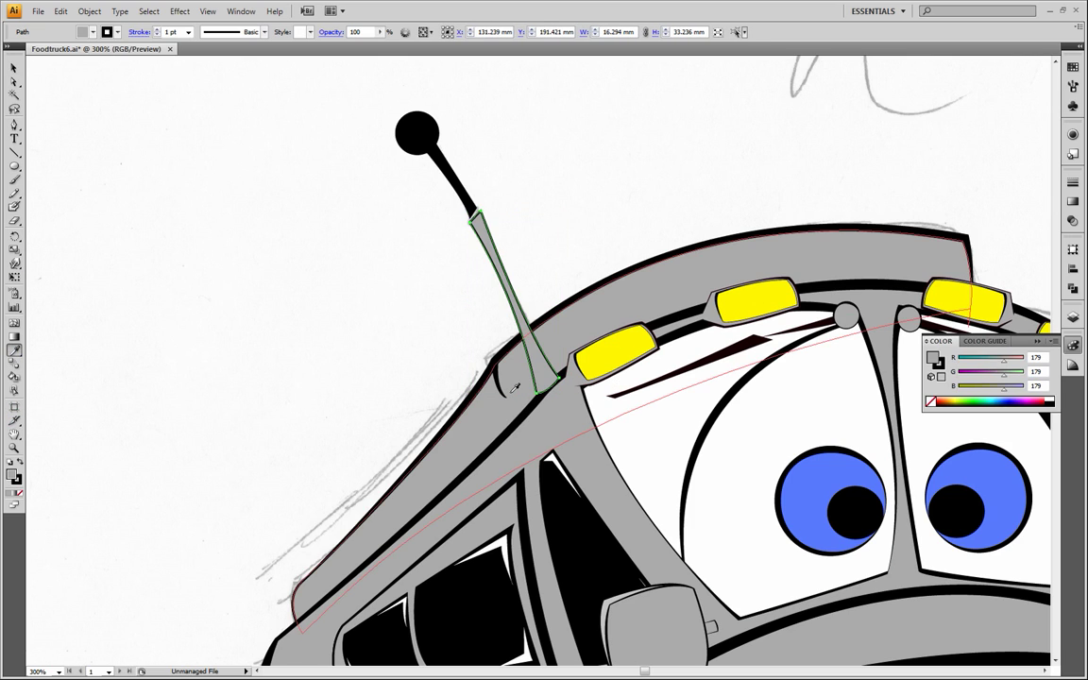
left_click(21, 492)
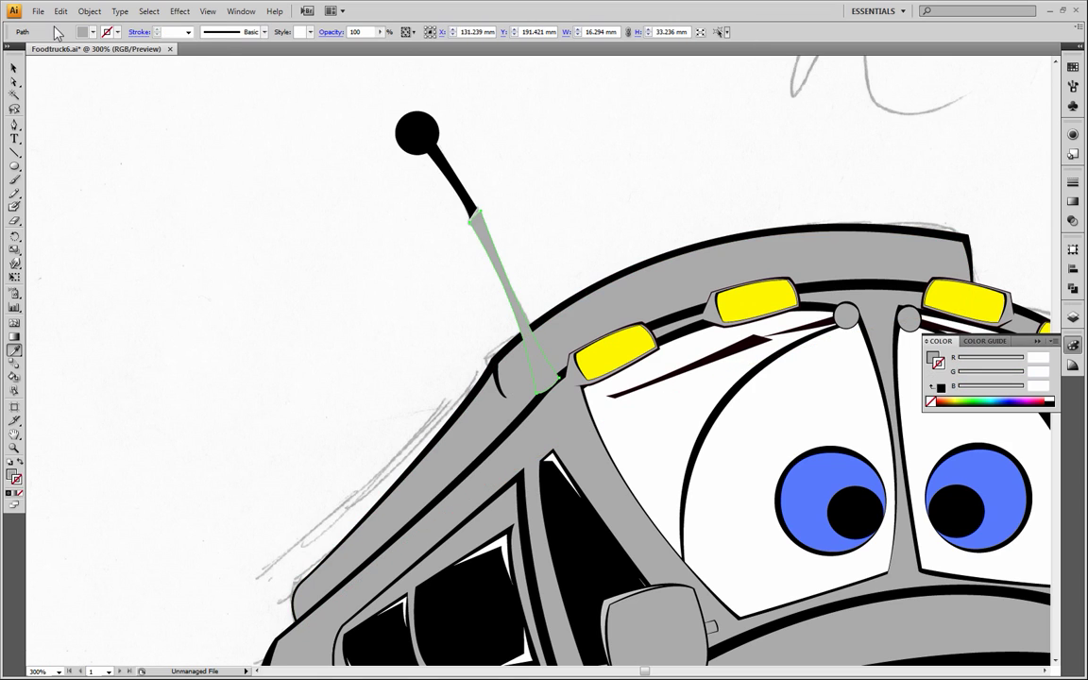
Paste a copy of the antenna's lower segment in front and give it a black fill with no stroke.
left_click(58, 12)
left_click(52, 75)
left_click(60, 12)
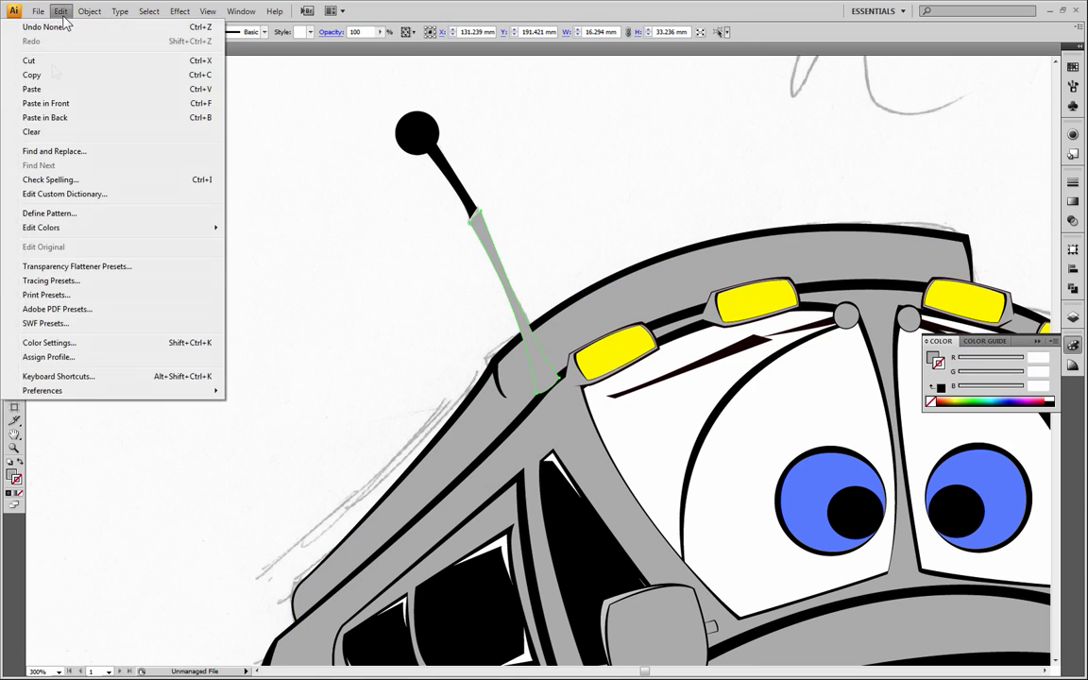
left_click(59, 103)
left_click(531, 408)
left_click(530, 408)
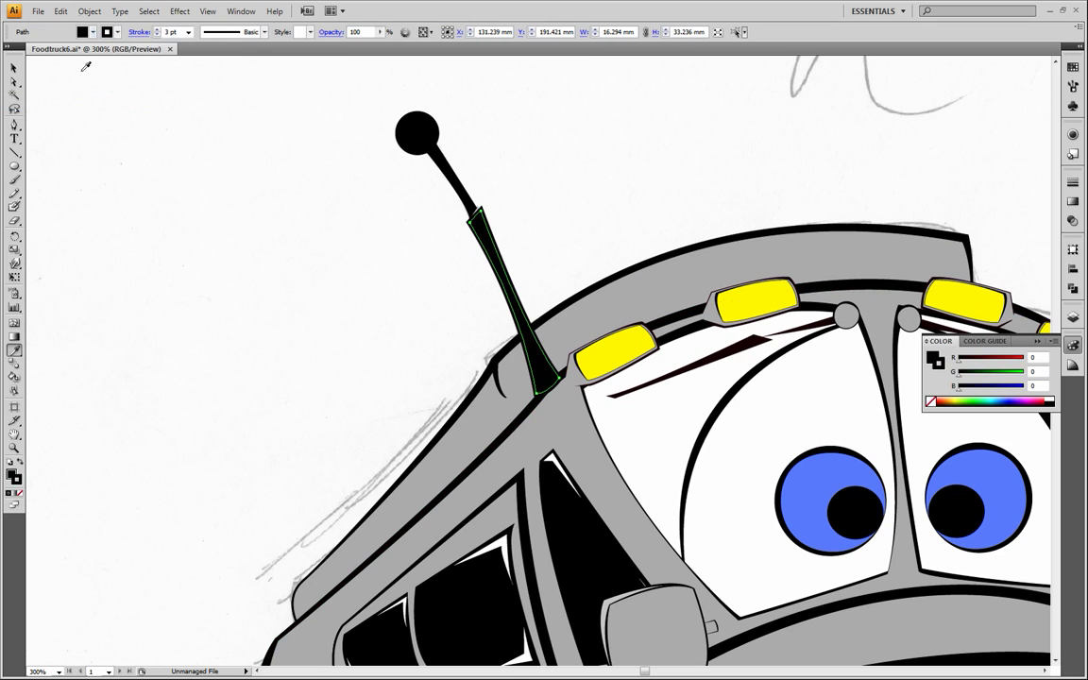
left_click(15, 84)
left_click(20, 492)
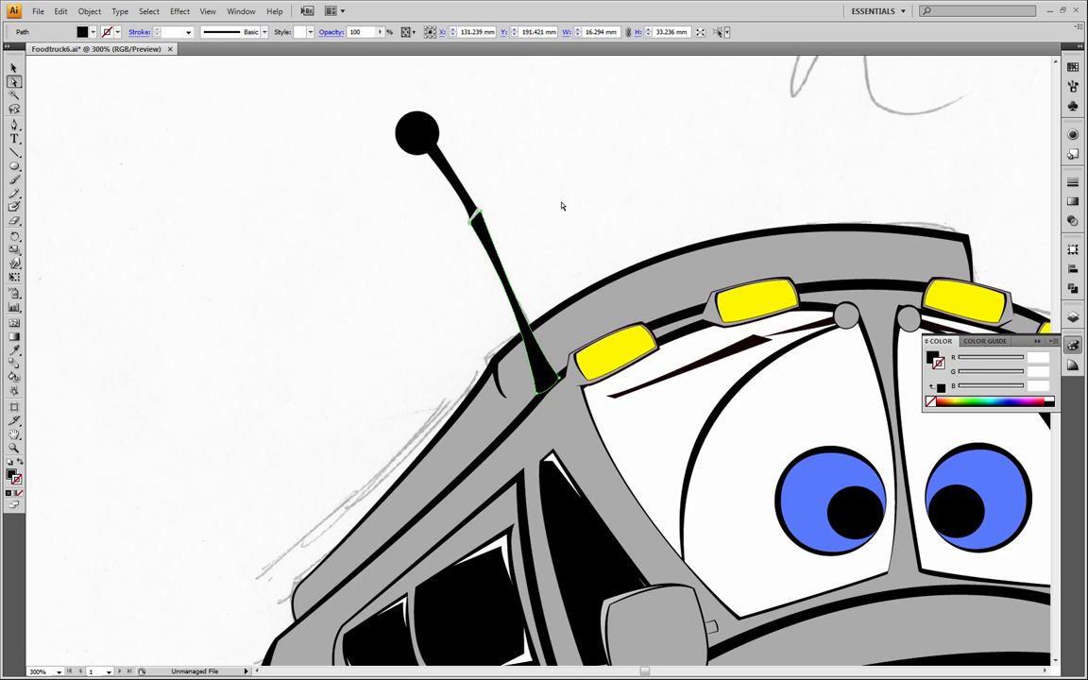
Pull the right base corner of the antenna's black lower segment slightly inward to expose a thin grey edge.
left_click(561, 206)
left_click(14, 448)
left_click_drag(555, 331, 619, 414)
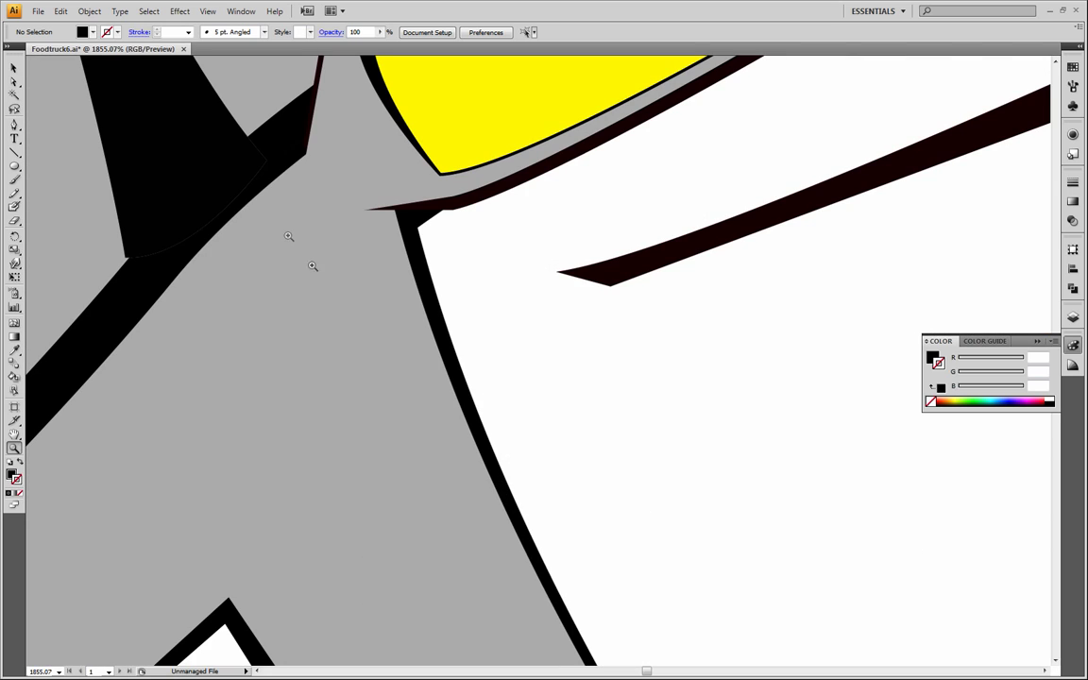
left_click_drag(362, 259, 451, 372)
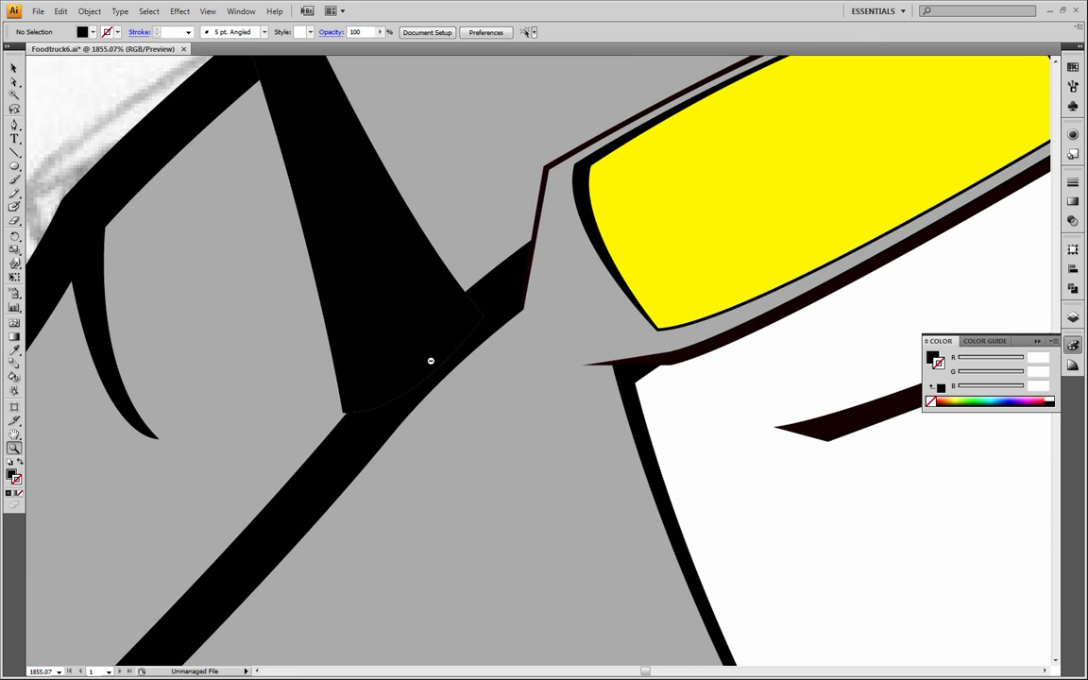
left_click(453, 351, "alt")
left_click(501, 340, "alt")
left_click(513, 337, "alt")
left_click(521, 341, "alt")
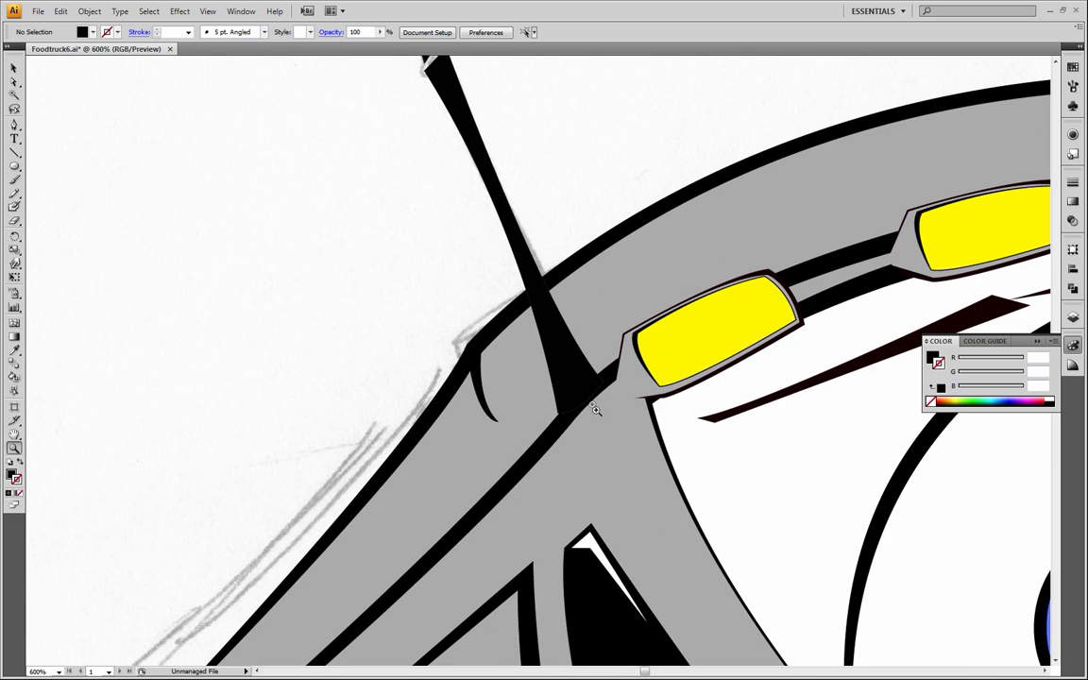
left_click_drag(595, 406, 486, 430)
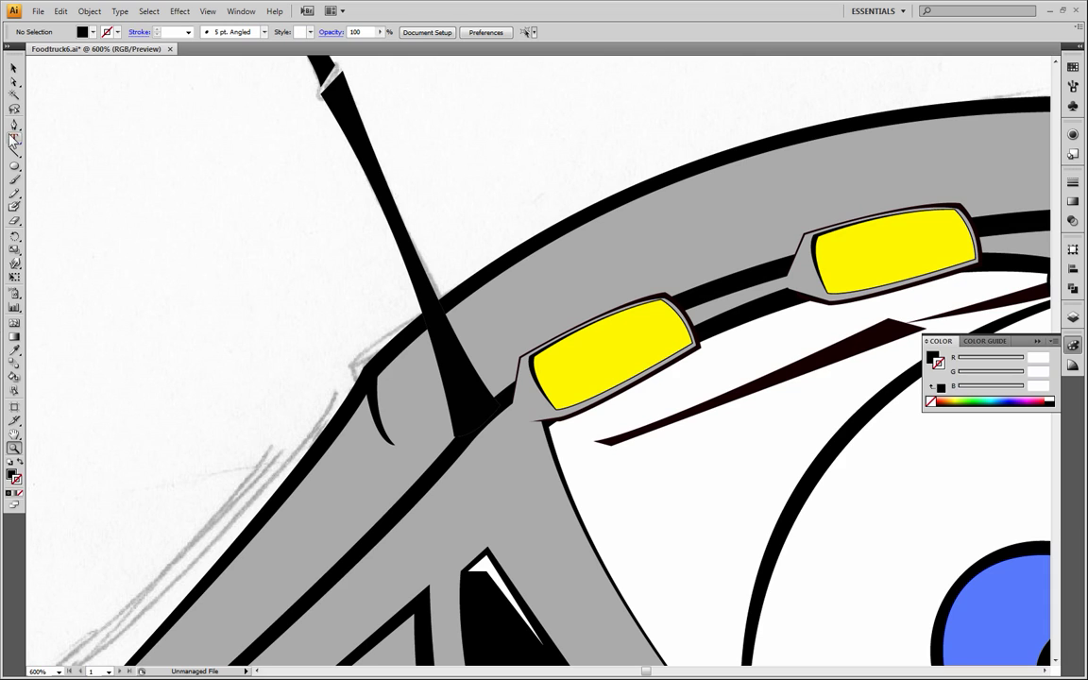
left_click(15, 68)
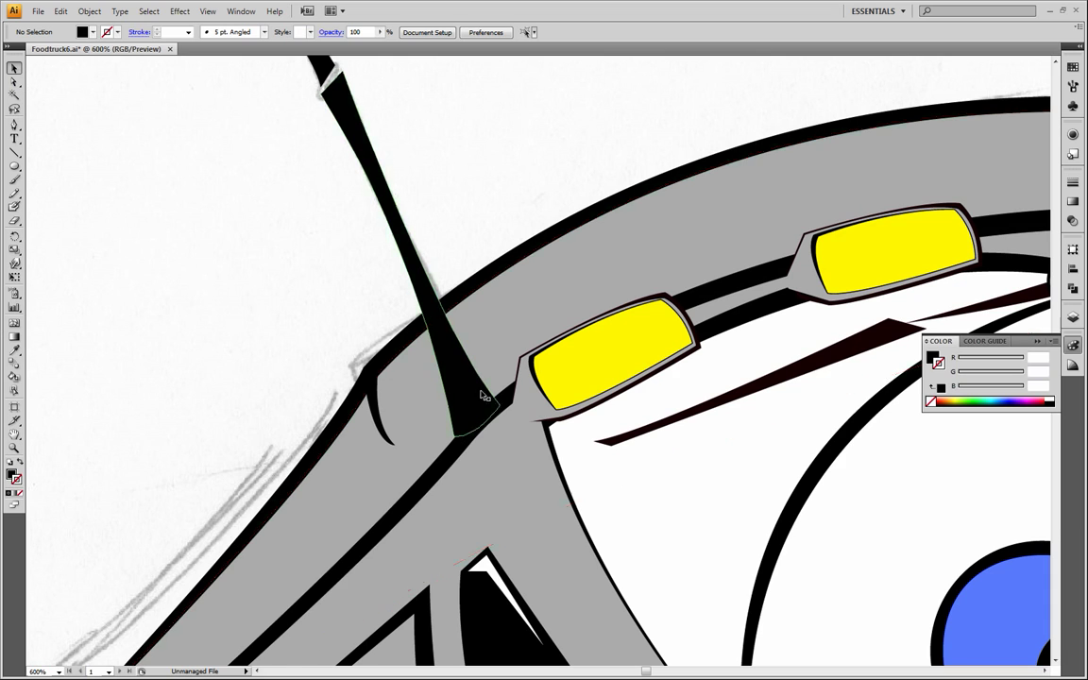
left_click(489, 420)
left_click(14, 82)
left_click(161, 216)
left_click(500, 421)
left_click_drag(502, 406, 494, 407)
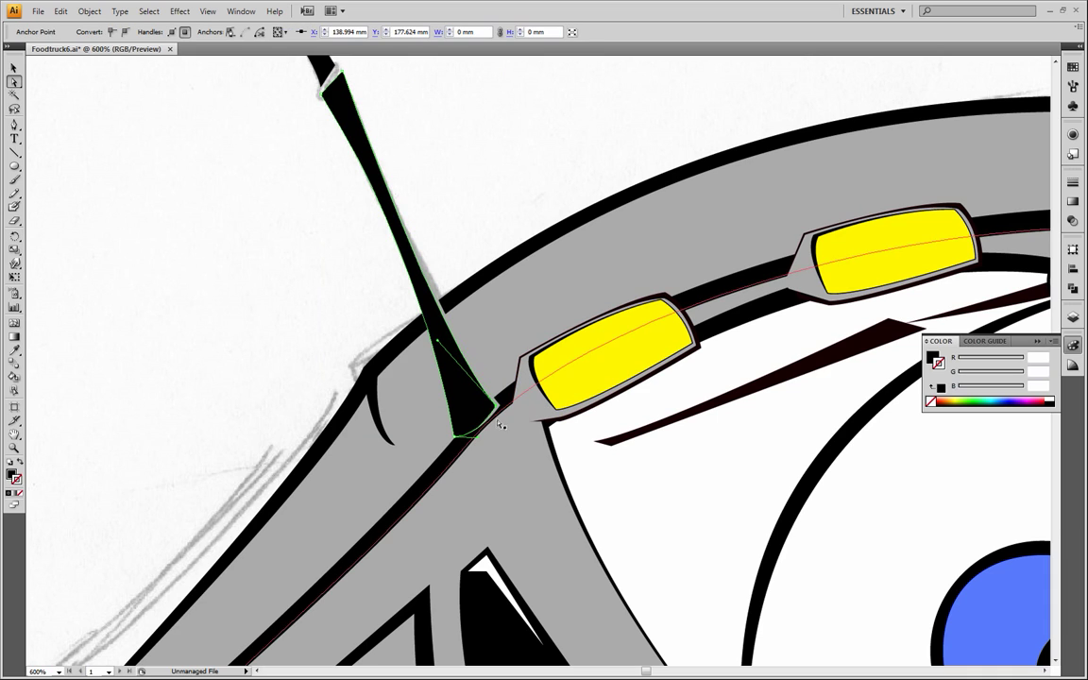
left_click(308, 349)
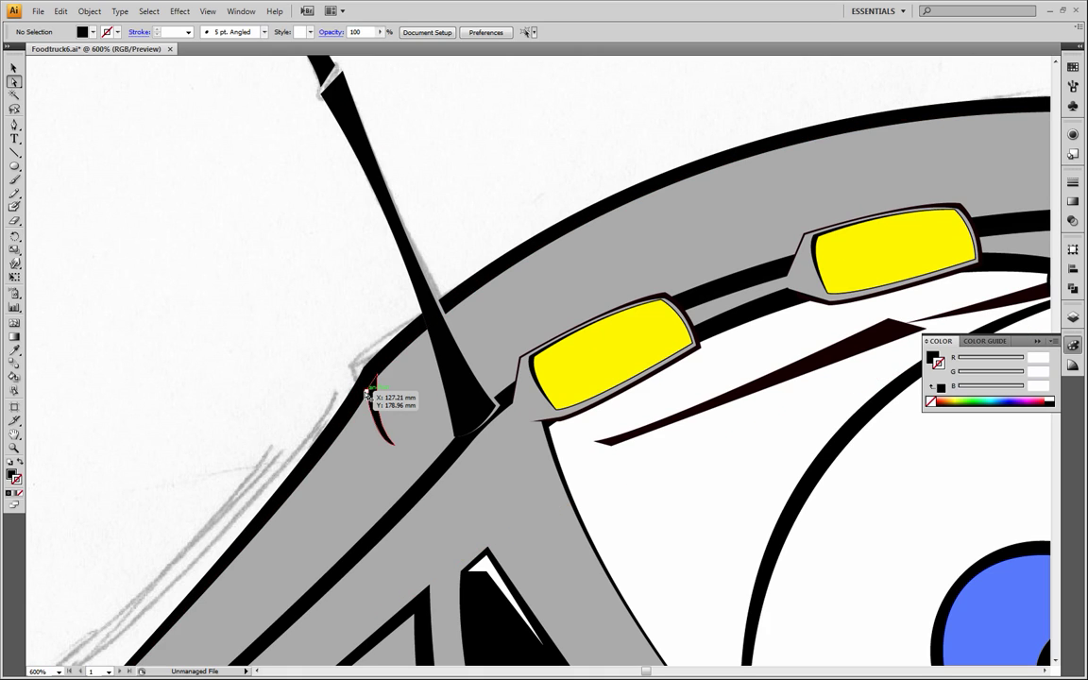
Try raising the left base corner of the antenna's black lower segment slightly, and undo the change.
left_click_drag(464, 441, 457, 432)
left_click(234, 374)
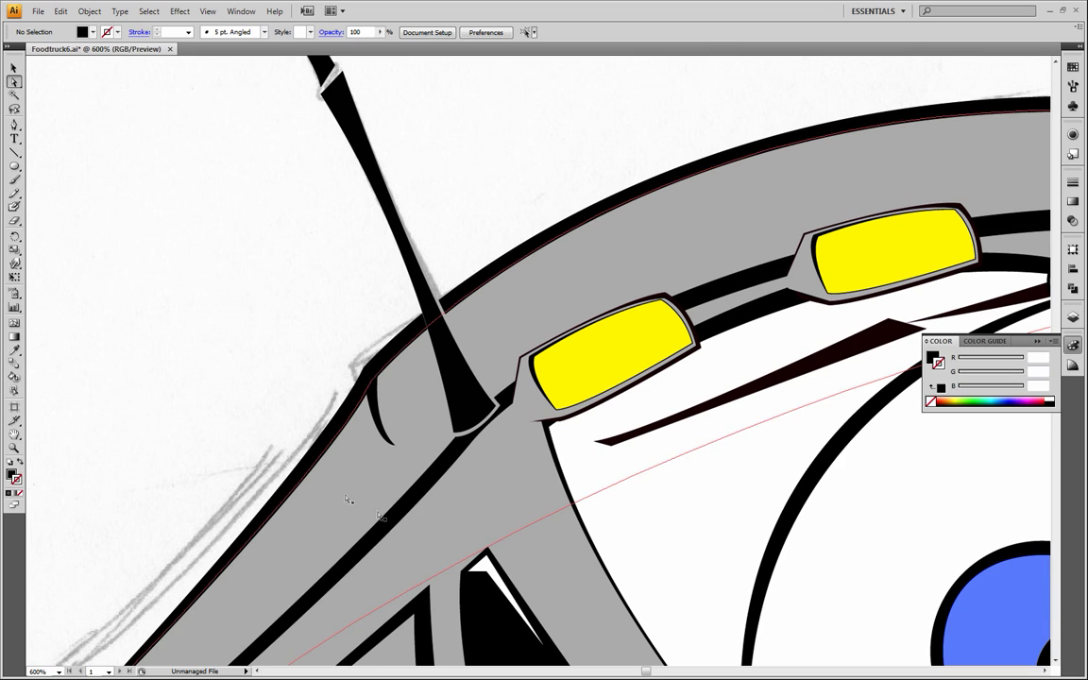
left_click(529, 442)
left_click(343, 376)
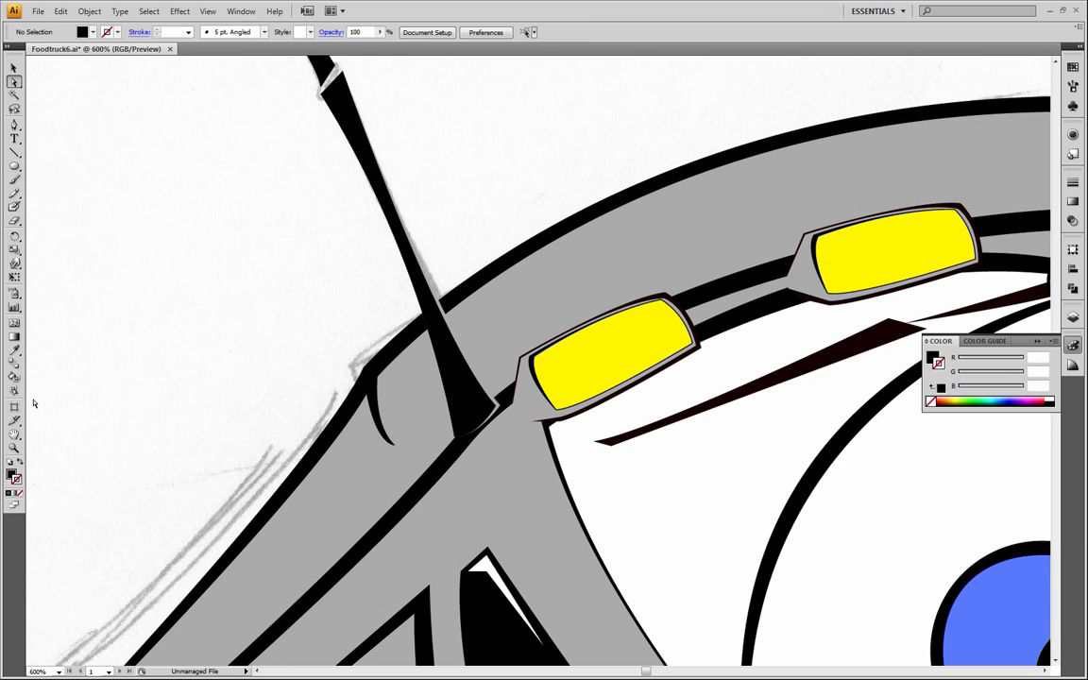
Create a new layer directly above the Food truck sketch layer and name it Tires.
key("z")
left_click(515, 381, "alt")
left_click(527, 380, "alt")
left_click(527, 379, "alt")
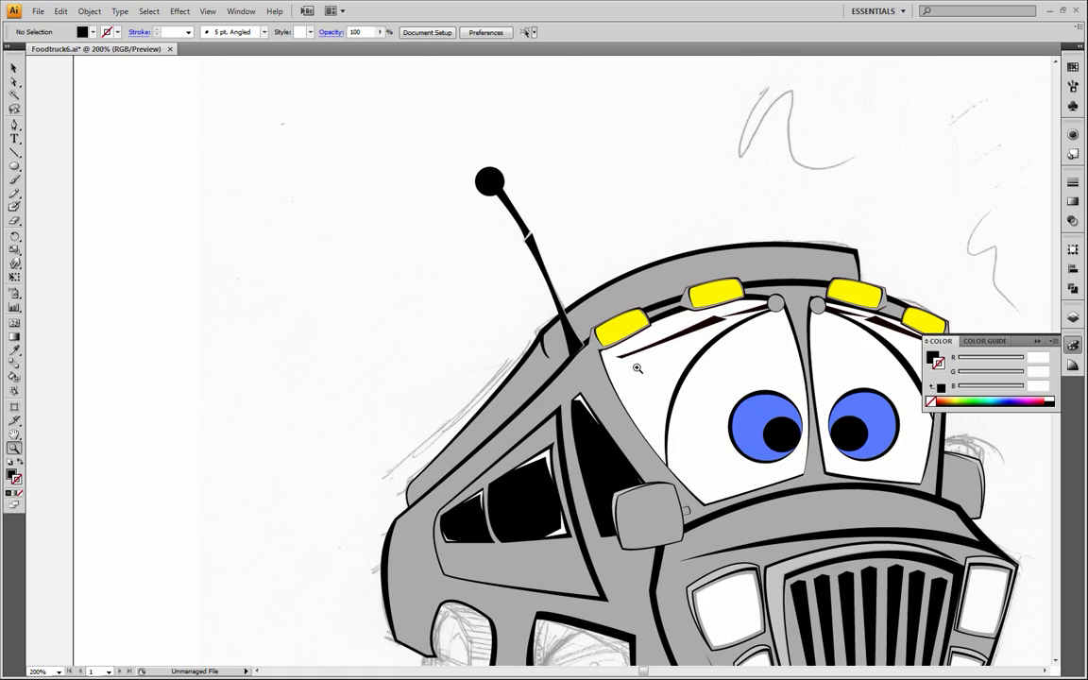
left_click(587, 381, "alt")
left_click_drag(645, 383, 505, 281)
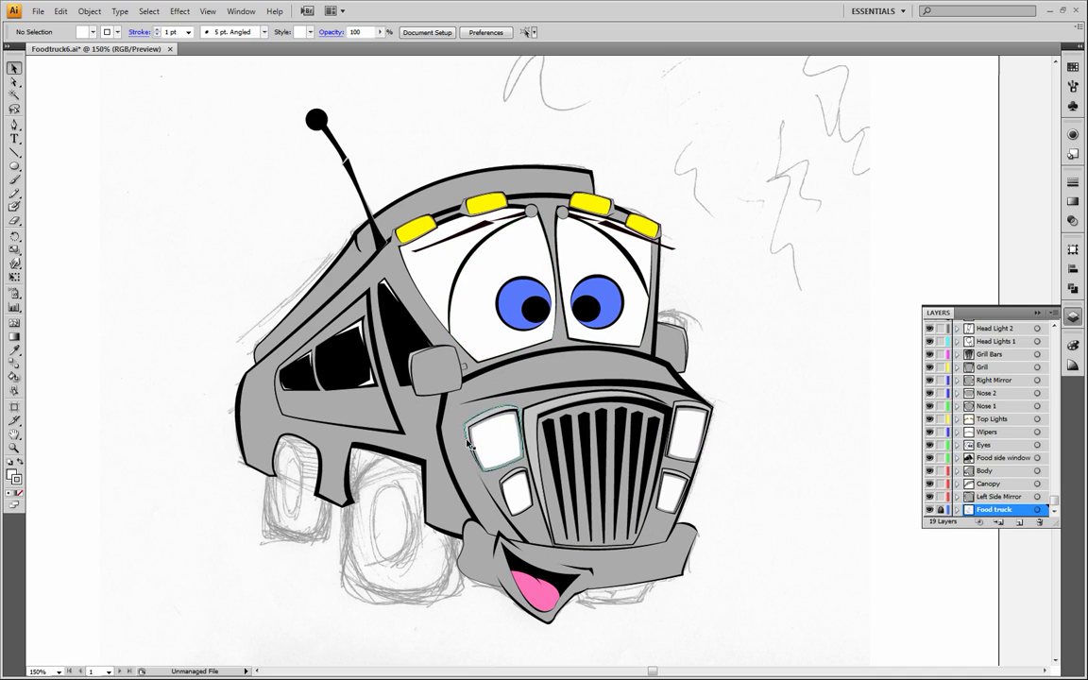
left_click(1020, 525)
left_click_drag(1054, 469, 1054, 497)
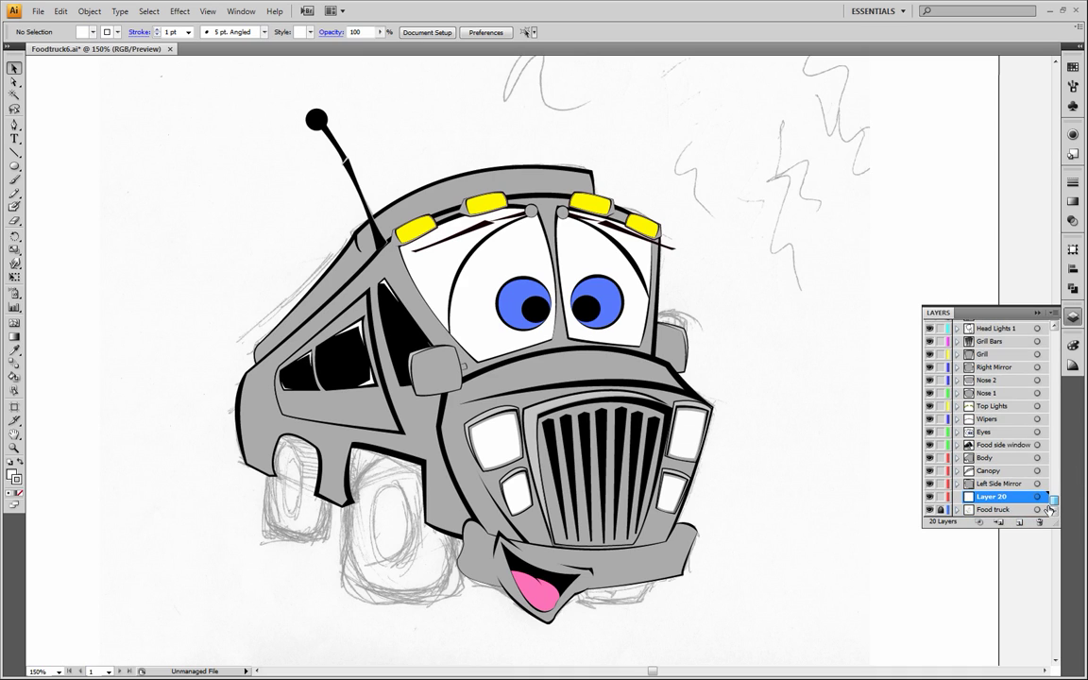
left_click(988, 511)
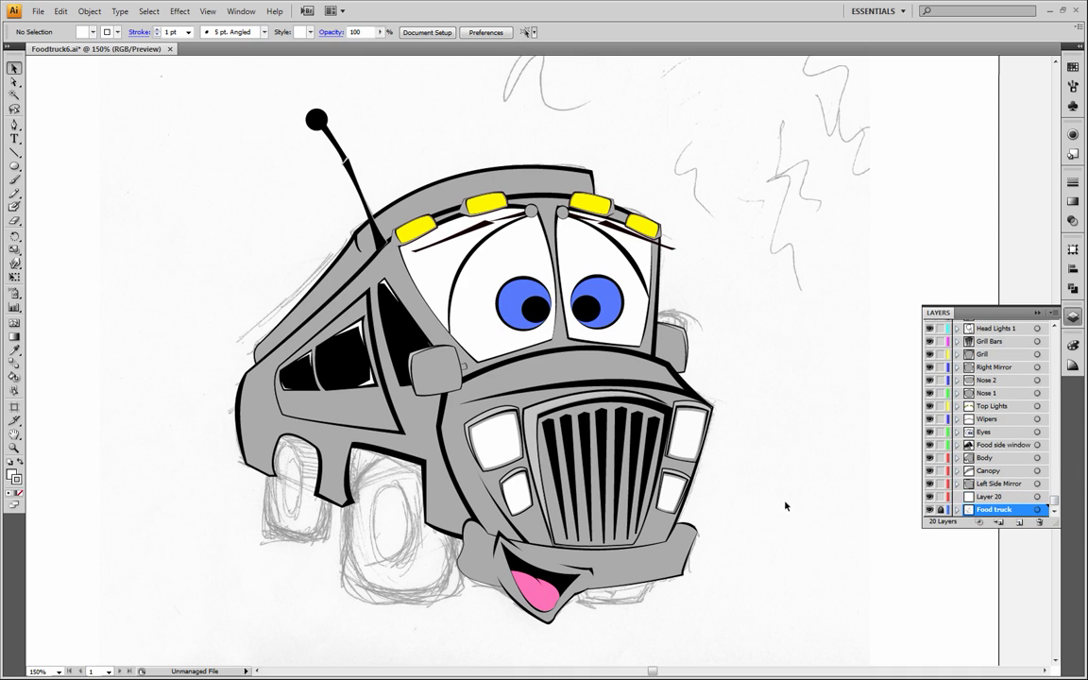
double_click(990, 497)
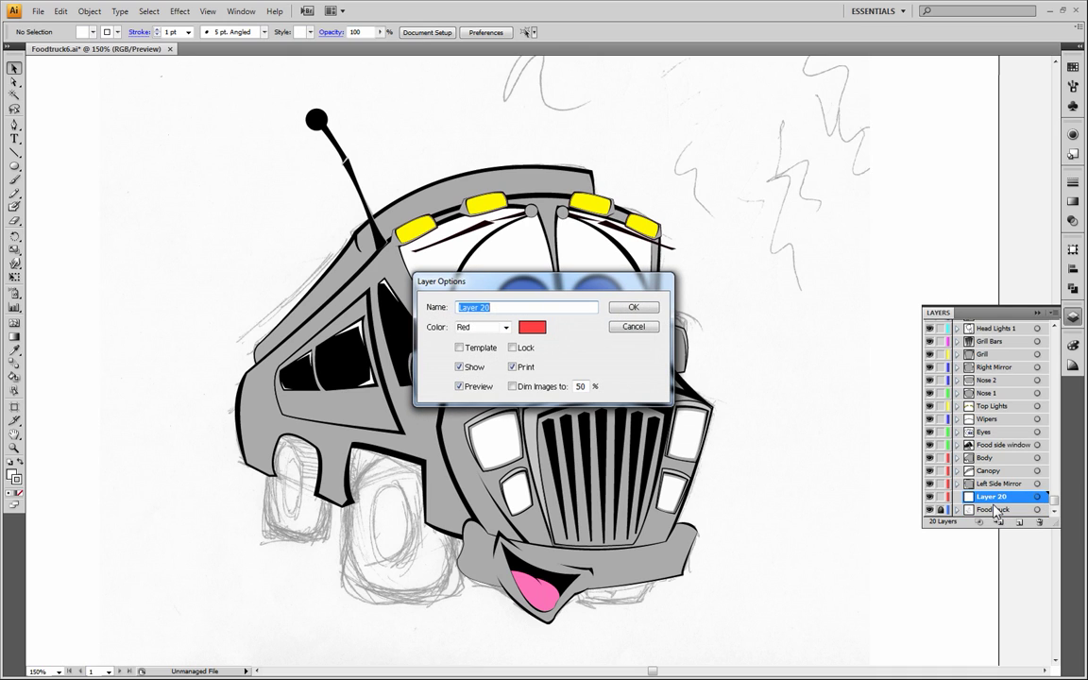
key("BackSpace")
key("Return")
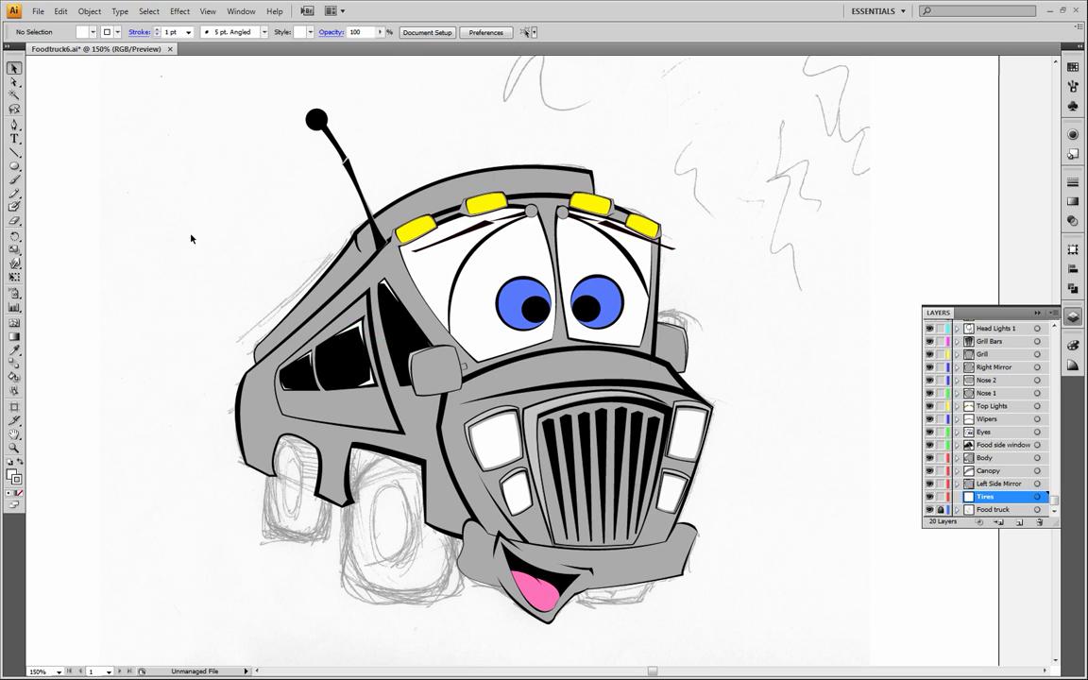
Trace the sketched front tire as a closed Pen path about 41 mm wide and 51 mm high, with no fill and a 1 pt black stroke.
left_click(15, 124)
left_click(19, 492)
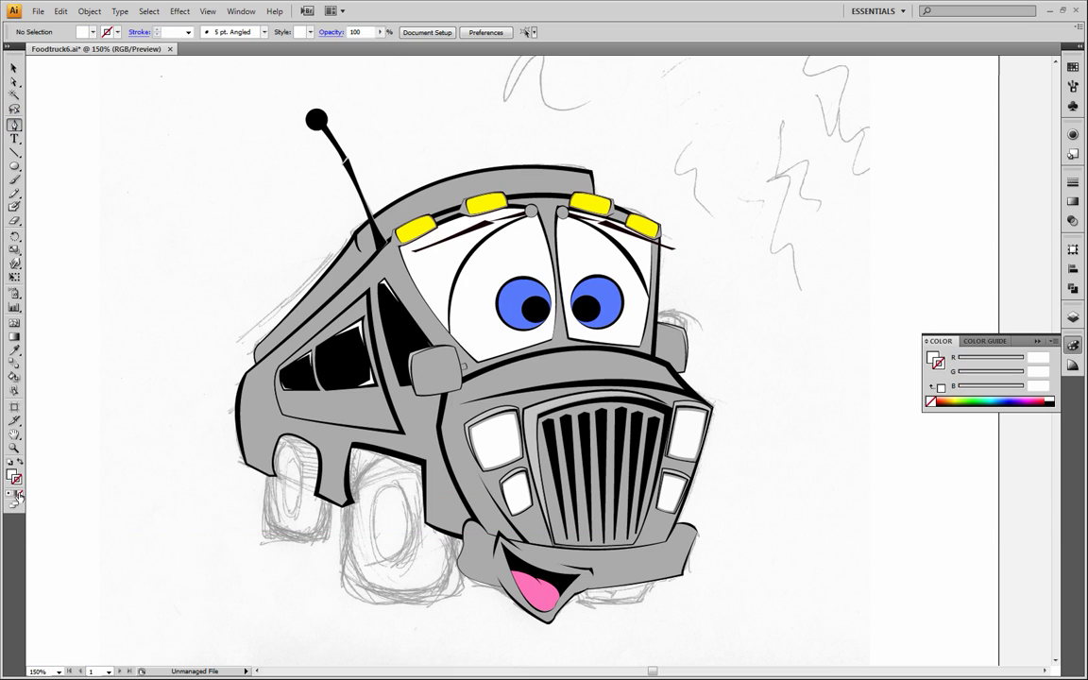
left_click(11, 476)
left_click(19, 493)
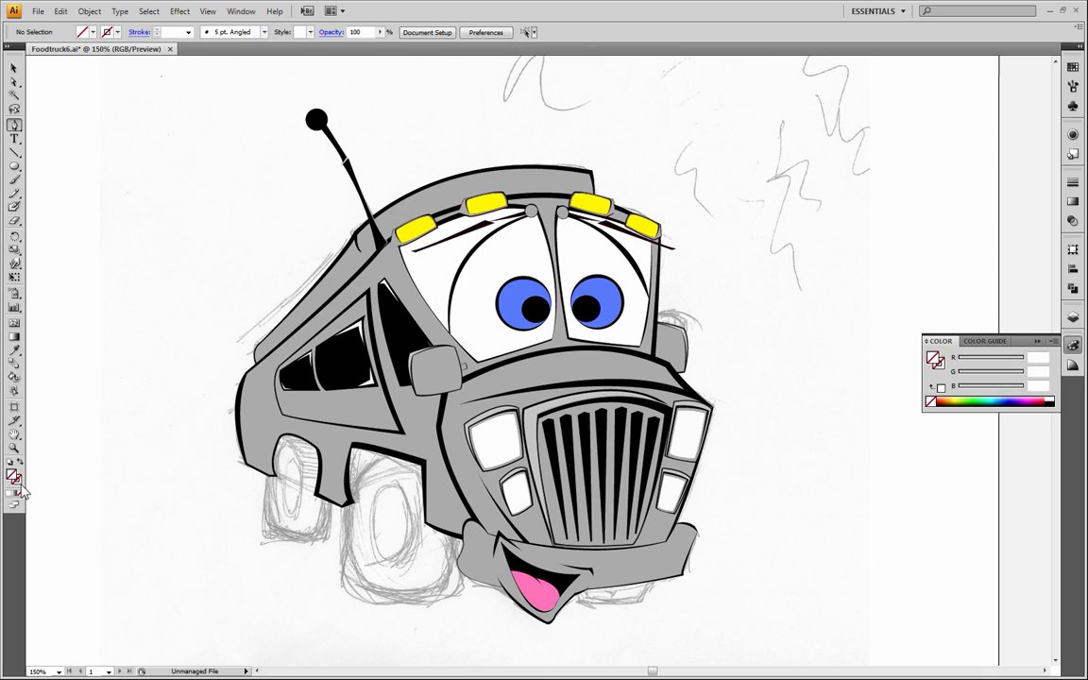
key("x")
left_click(1052, 402)
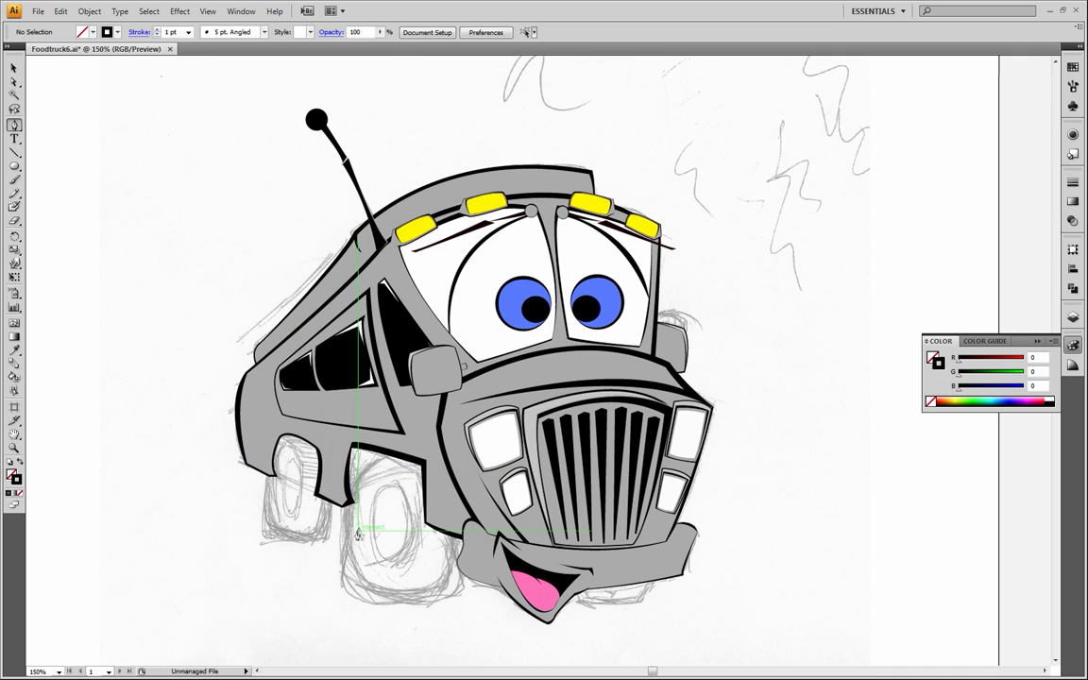
left_click_drag(453, 512, 451, 597)
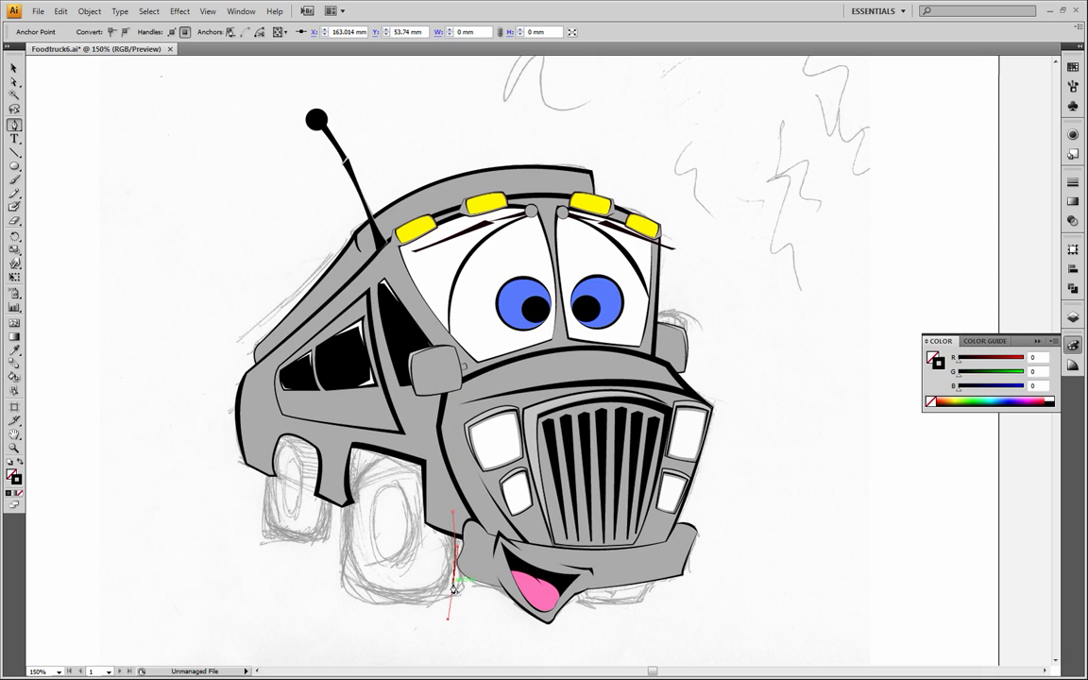
left_click(318, 569)
left_click_drag(318, 570, 315, 543)
left_click(360, 579)
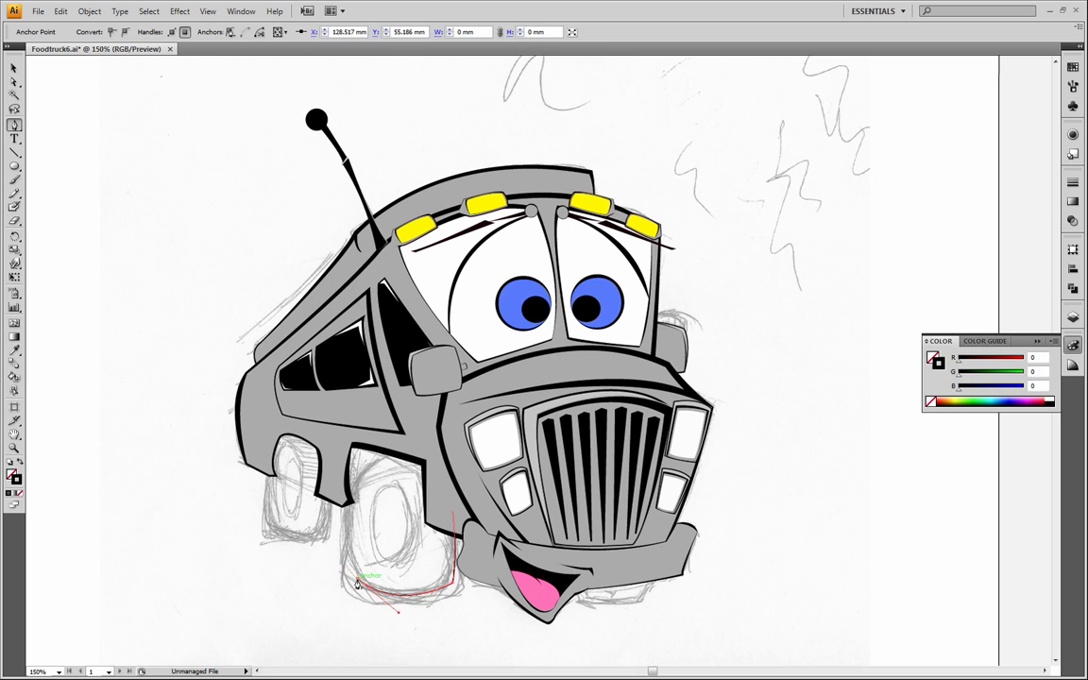
left_click_drag(378, 461, 427, 411)
left_click(371, 460)
left_click_drag(440, 459, 462, 477)
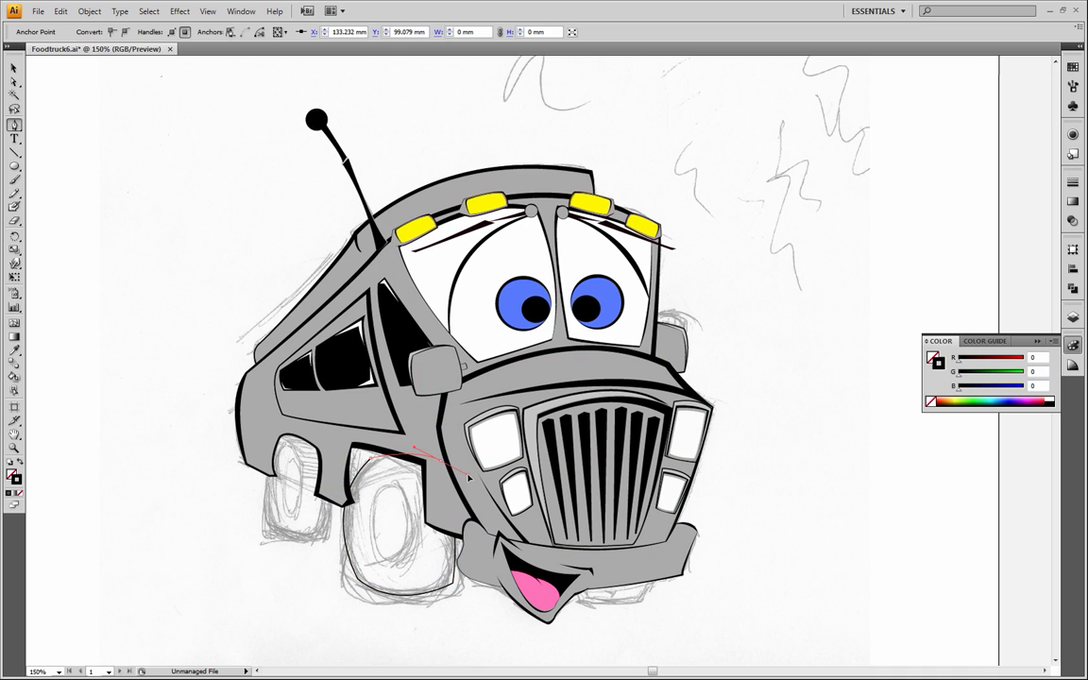
left_click(454, 517)
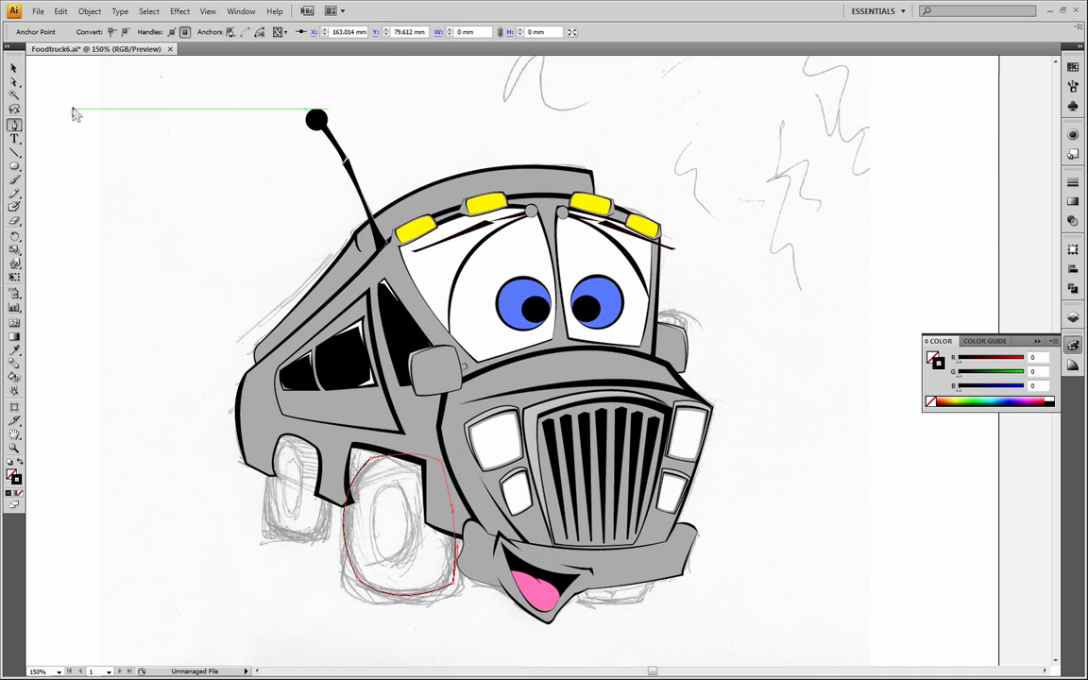
Fill the front tire shape with black and send it to the back.
left_click(13, 68)
left_click(177, 541)
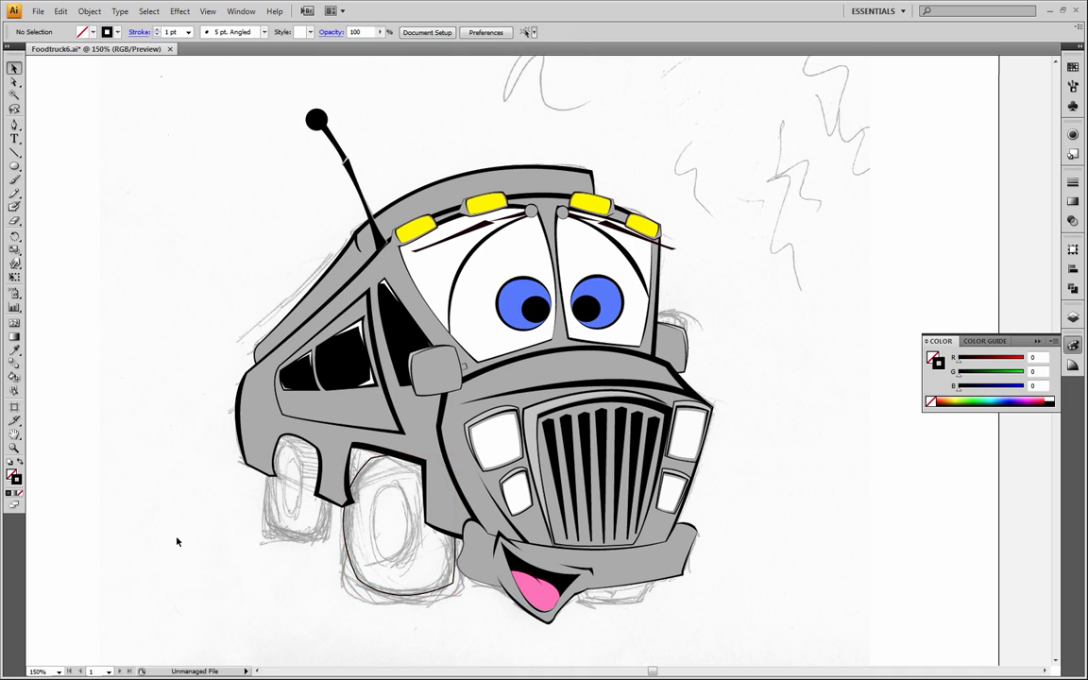
left_click(460, 583)
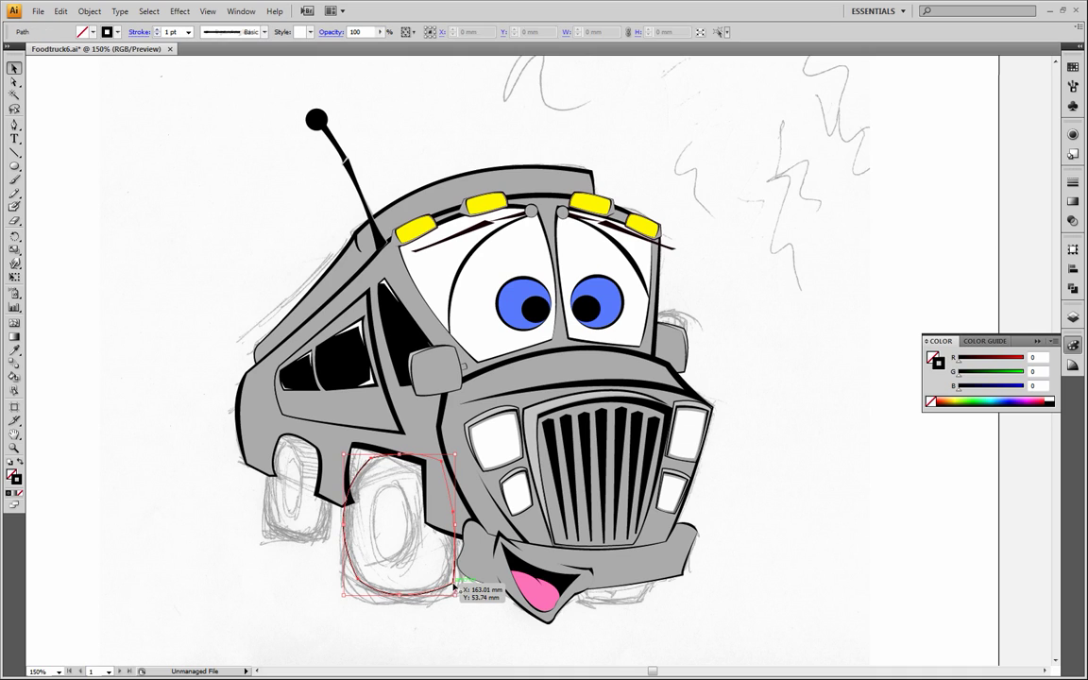
left_click(11, 474)
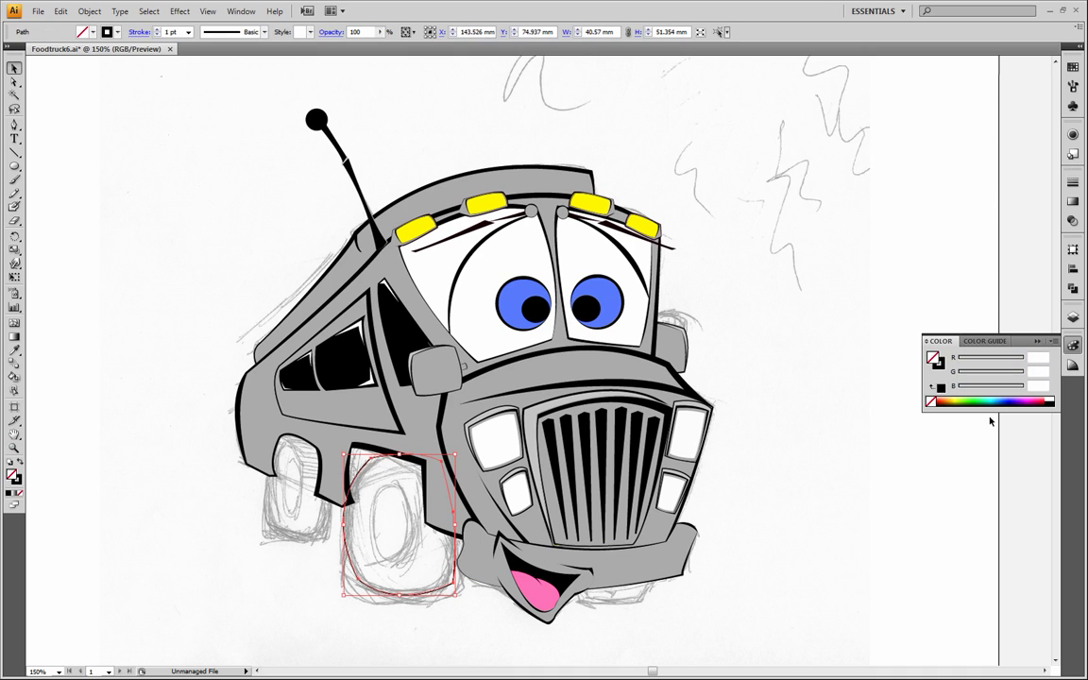
left_click(1051, 402)
key("ctrl+shift+bracketleft")
left_click(792, 597)
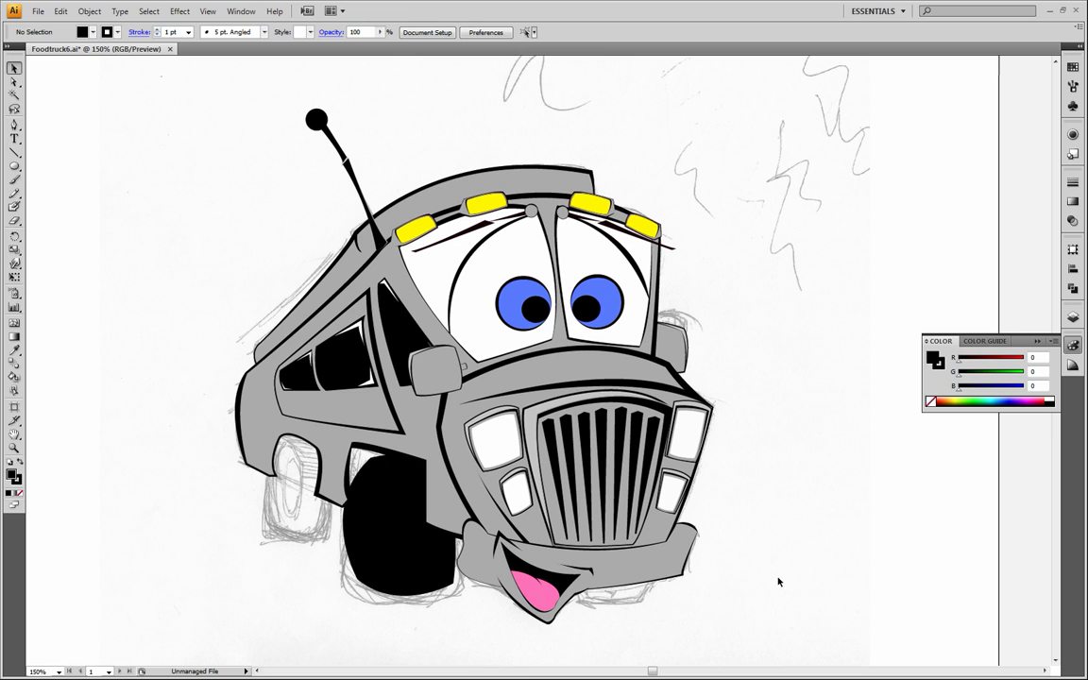
Select the truck artwork together with the tire and lower its opacity to 41% to reveal the sketch.
left_click_drag(198, 183, 819, 622)
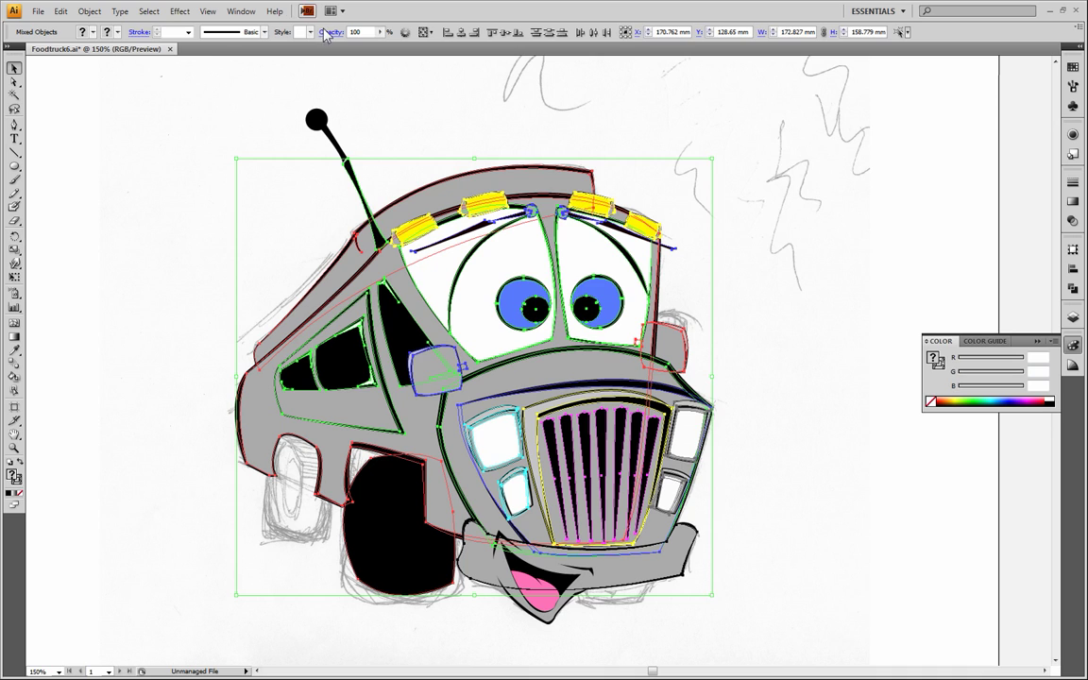
left_click(379, 33)
left_click_drag(379, 50, 343, 59)
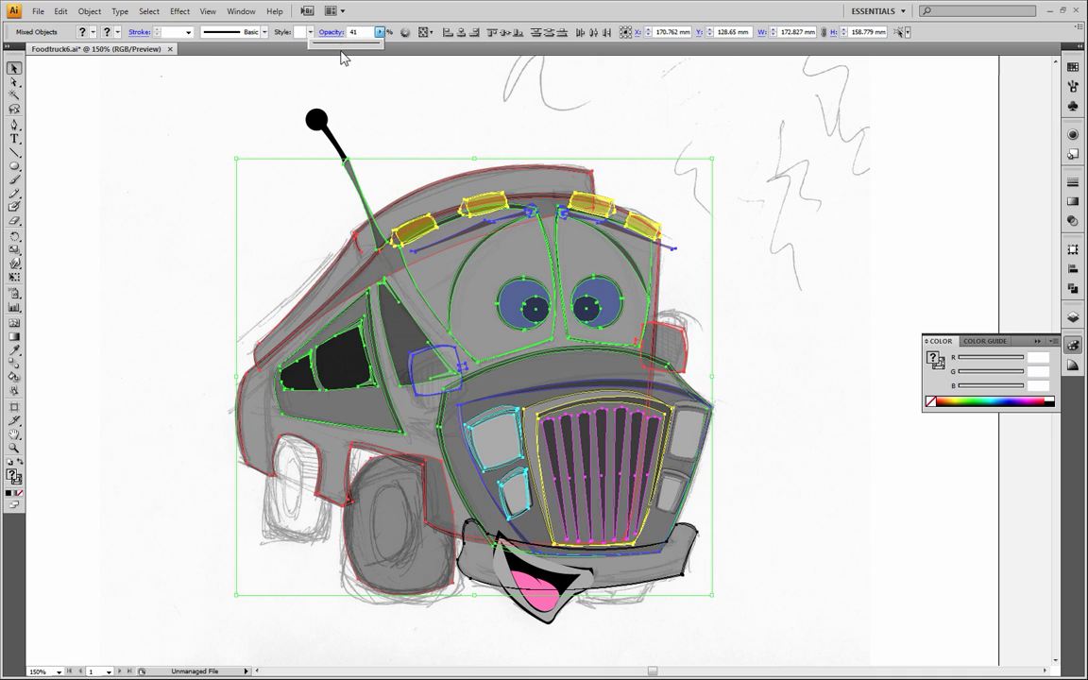
left_click(809, 438)
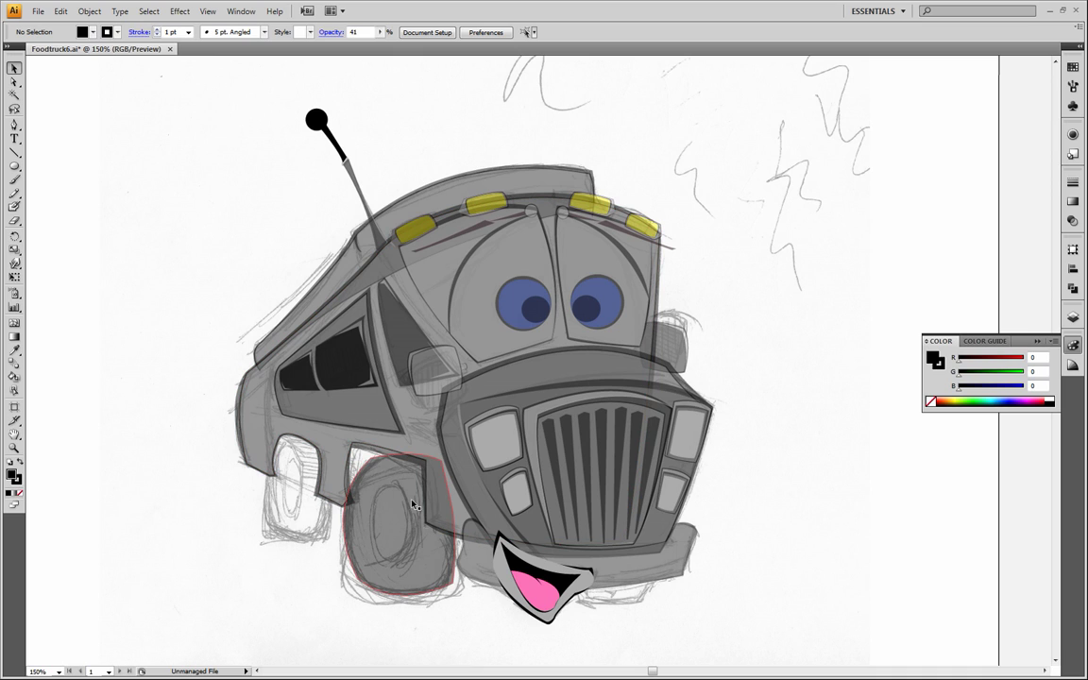
Draw a white ellipse without a stroke, about 17 mm wide and 28 mm high, over the front tire's sketched hub.
left_click(14, 166)
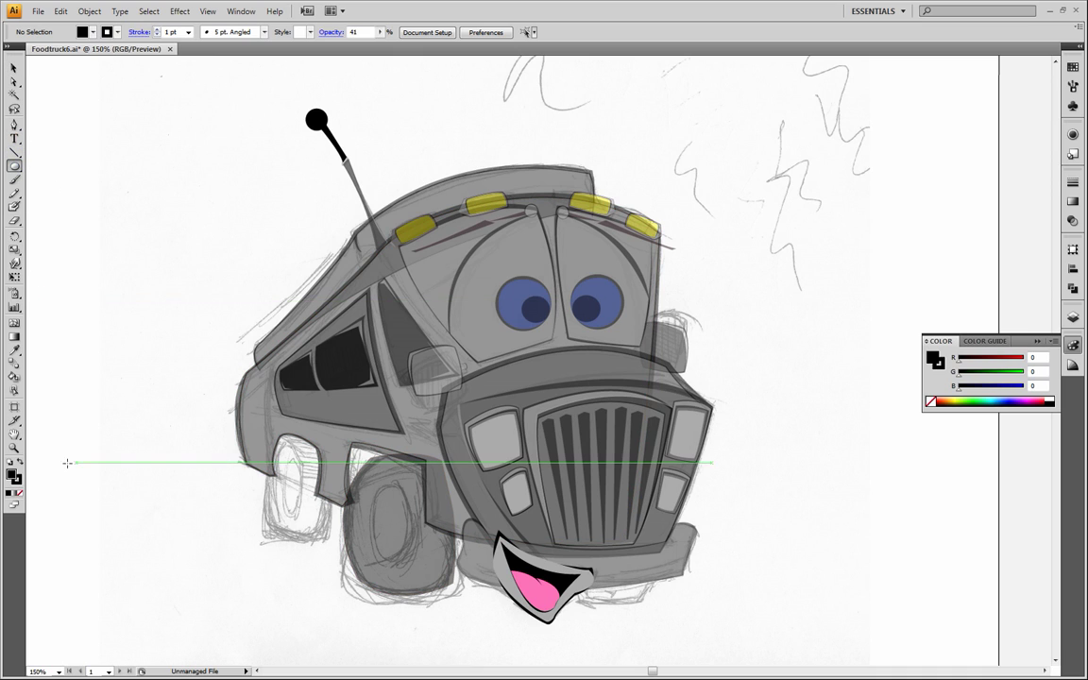
key("d")
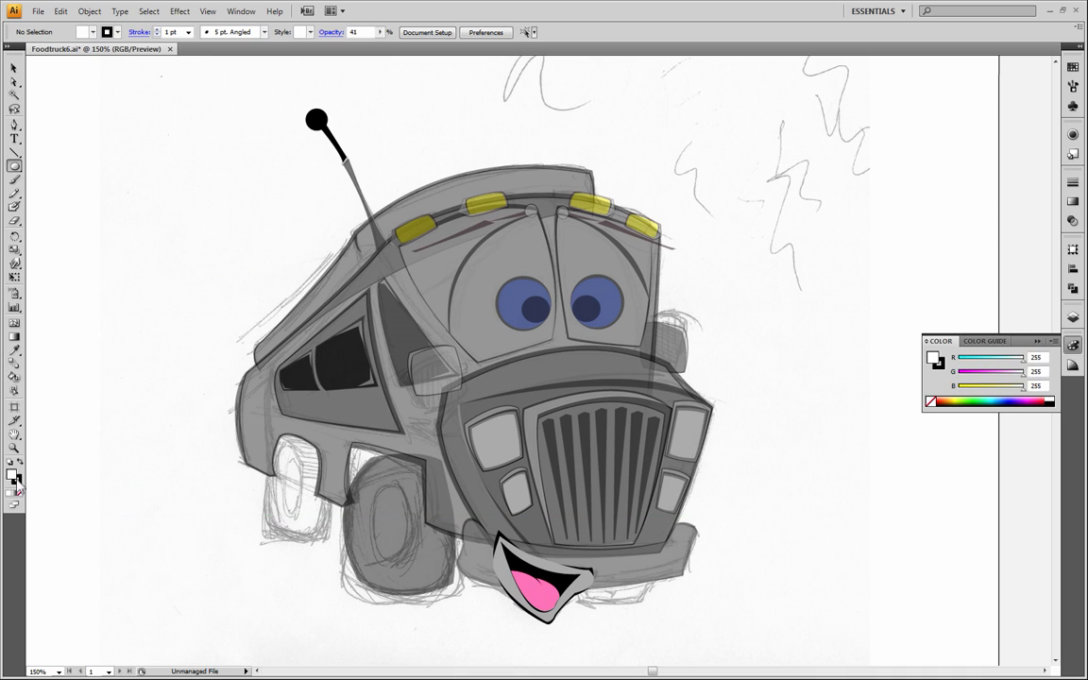
left_click(20, 493)
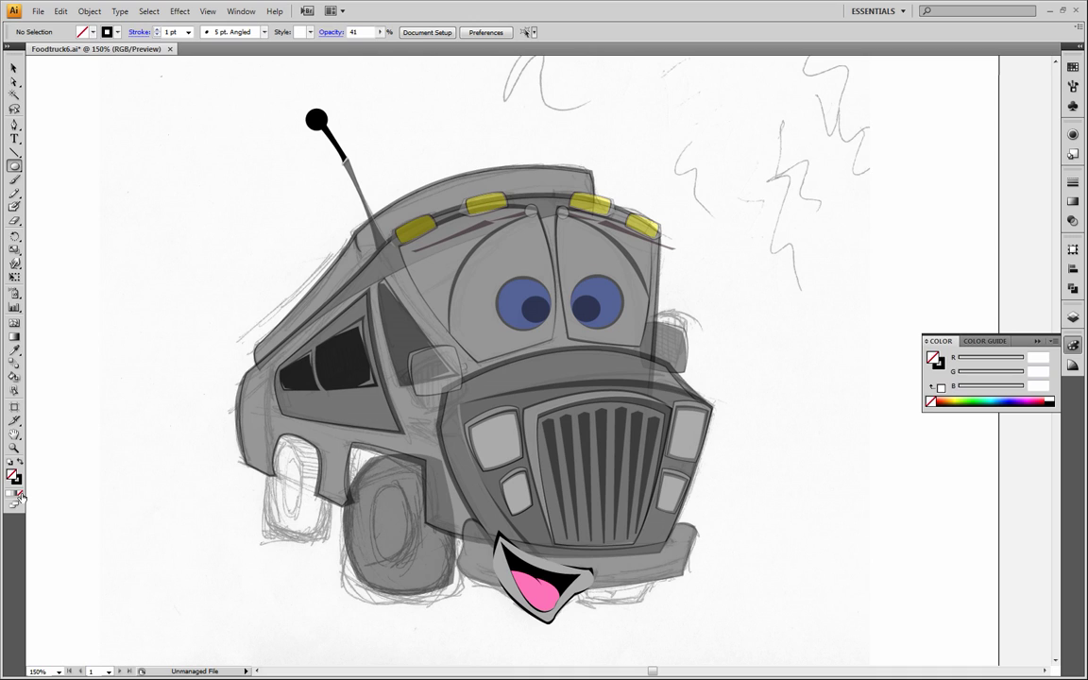
left_click(17, 482)
left_click(20, 493)
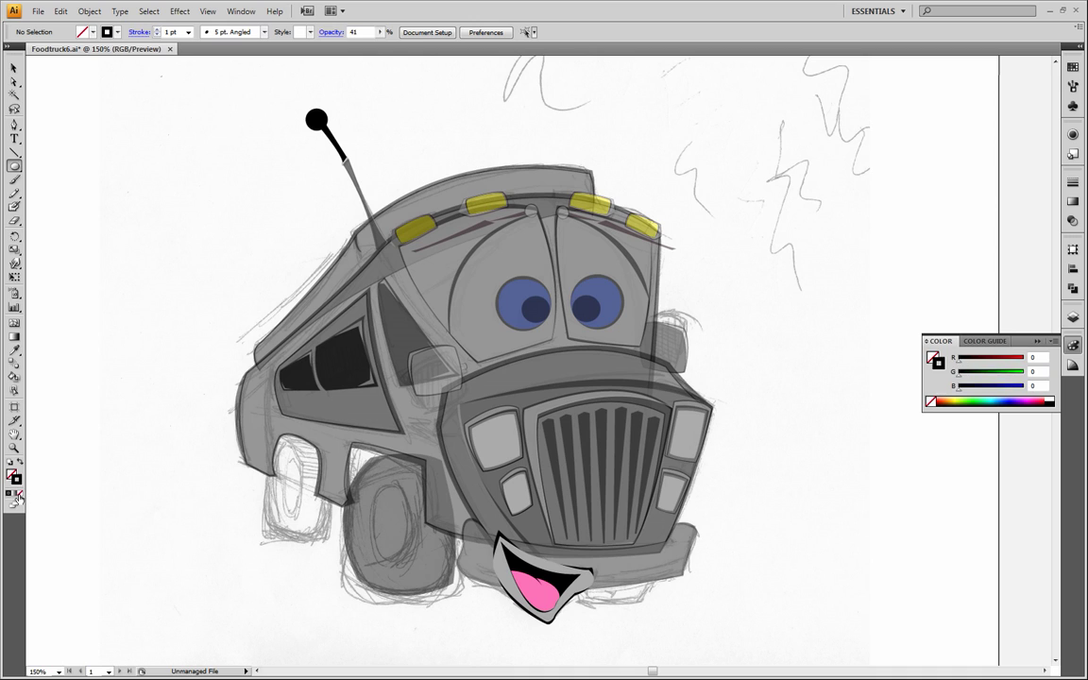
left_click(1051, 402)
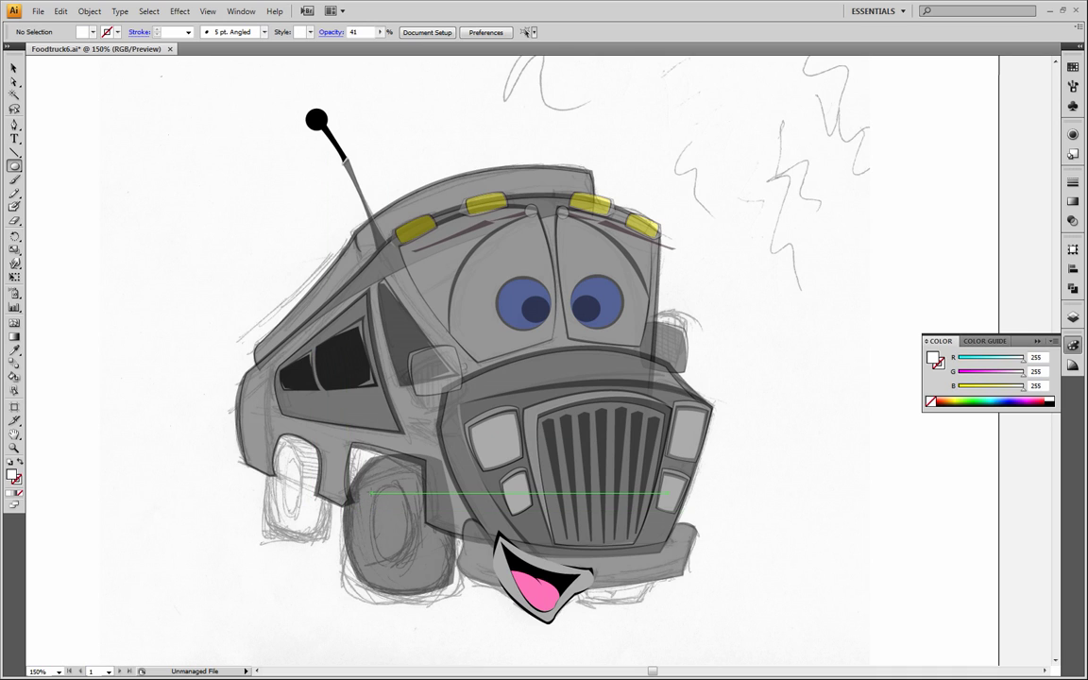
left_click_drag(366, 477, 417, 563)
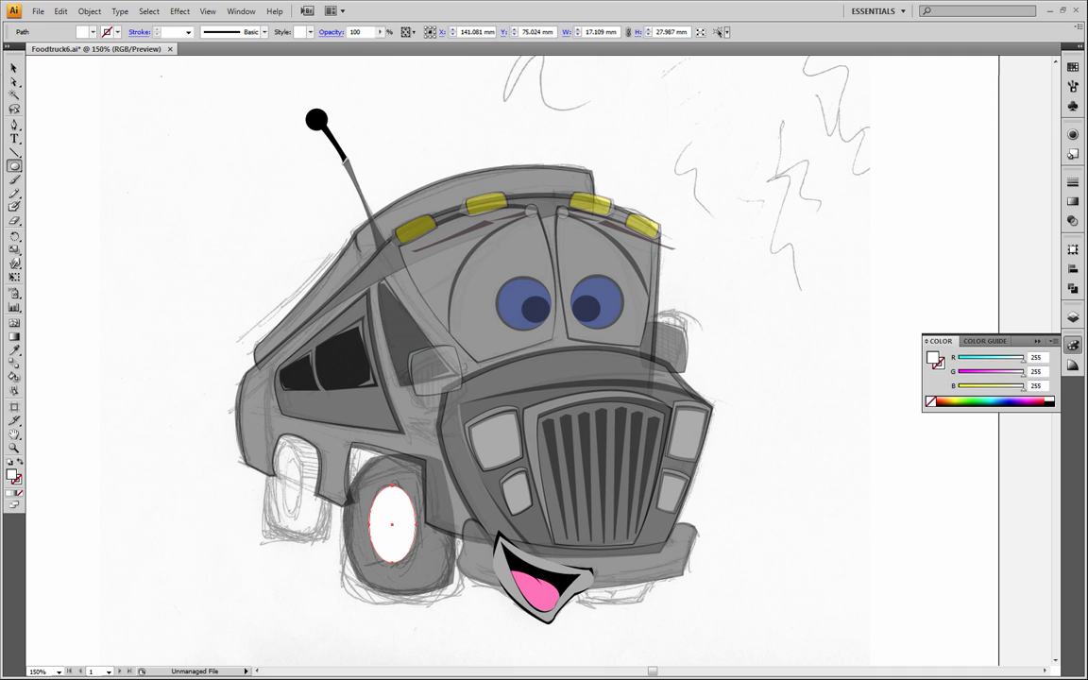
Select the truck artwork together with the tire and restore its opacity to 100%.
left_click(13, 69)
left_click_drag(168, 106, 694, 580)
left_click(379, 33)
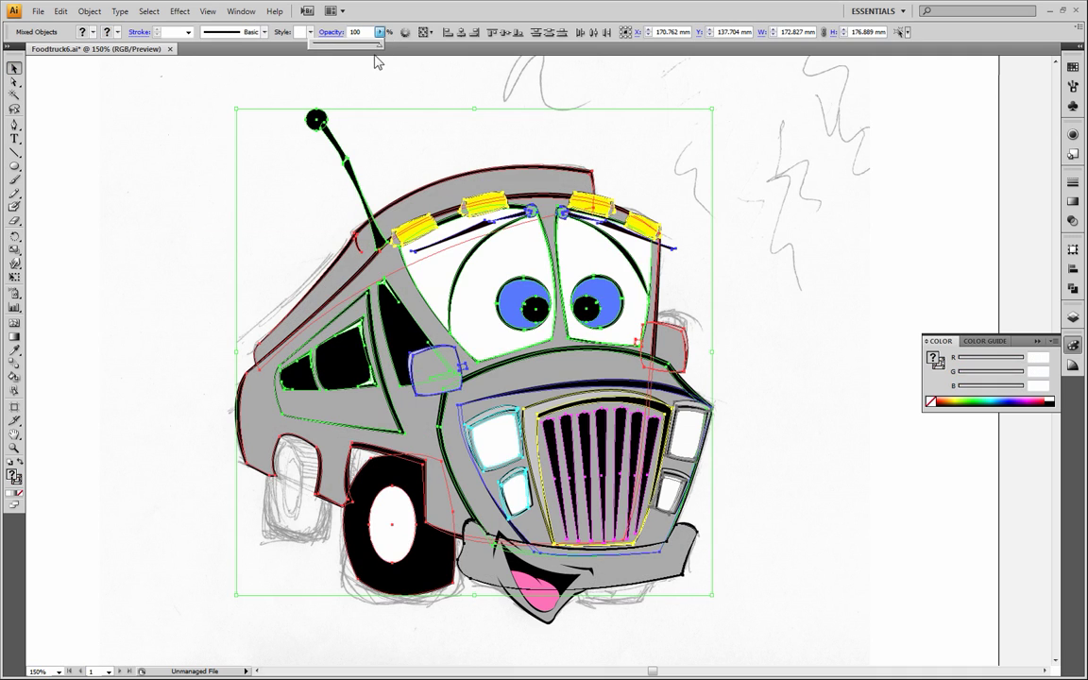
left_click(142, 129)
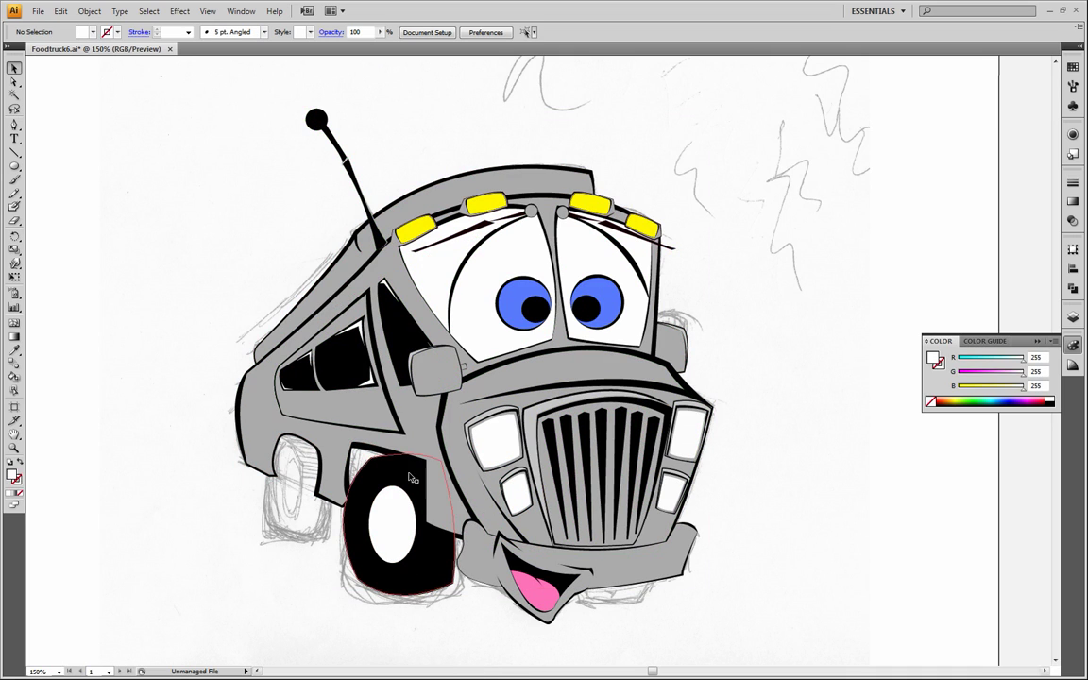
Delete the ellipse on the front tire and draw a closed oval hub in its place with the Pen tool, filled white without a stroke.
left_click(415, 535)
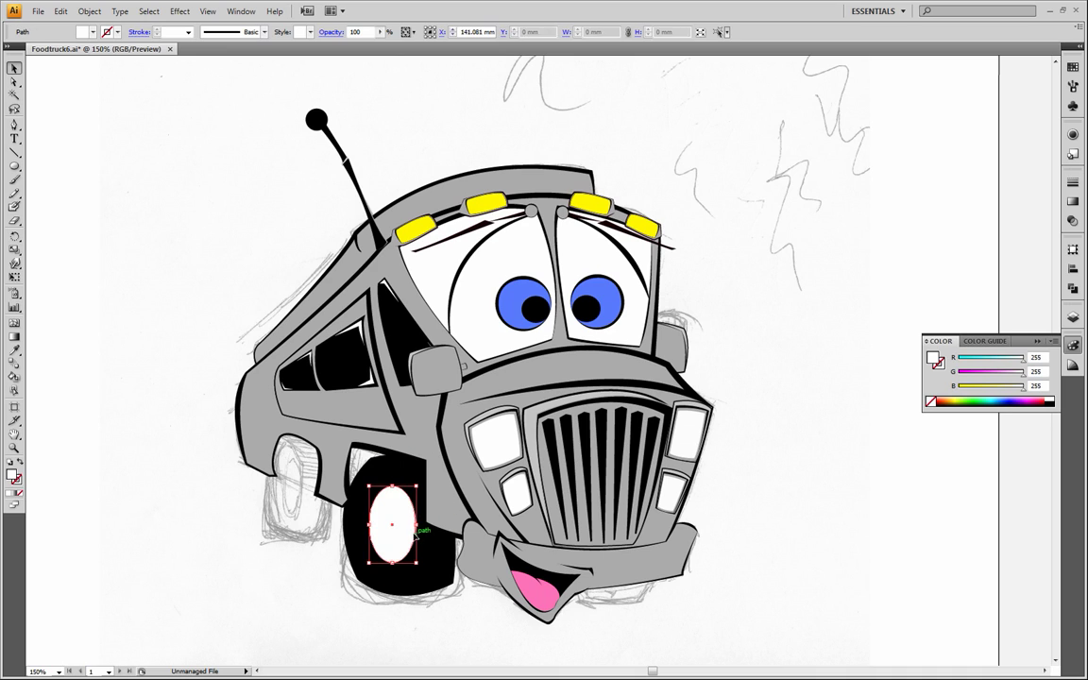
key("Delete")
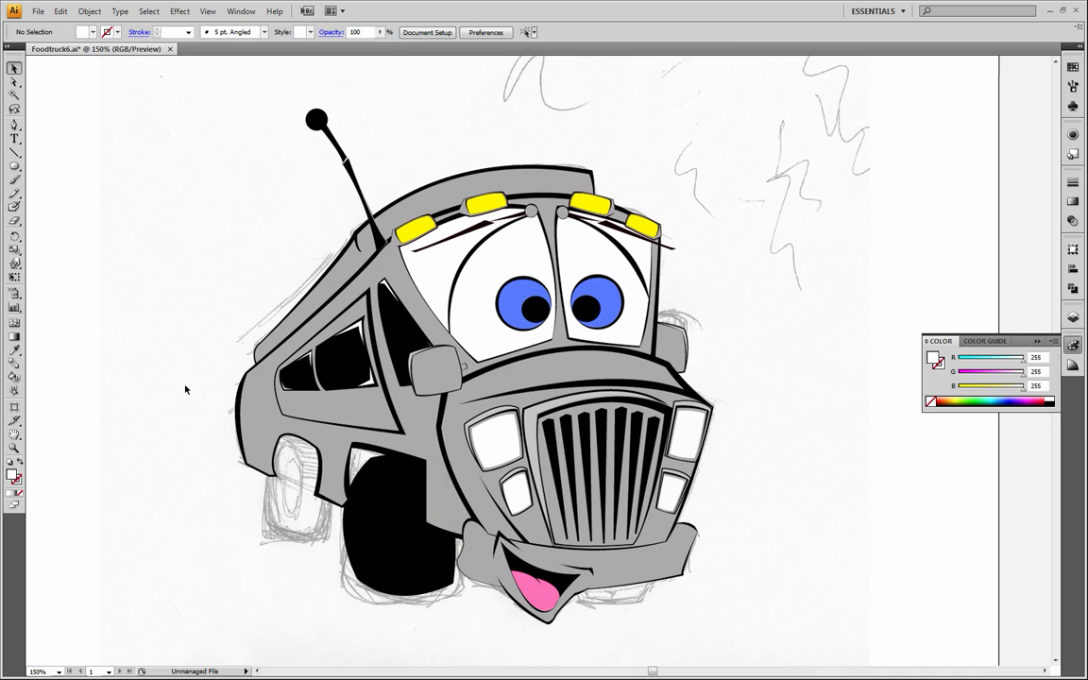
left_click(20, 462)
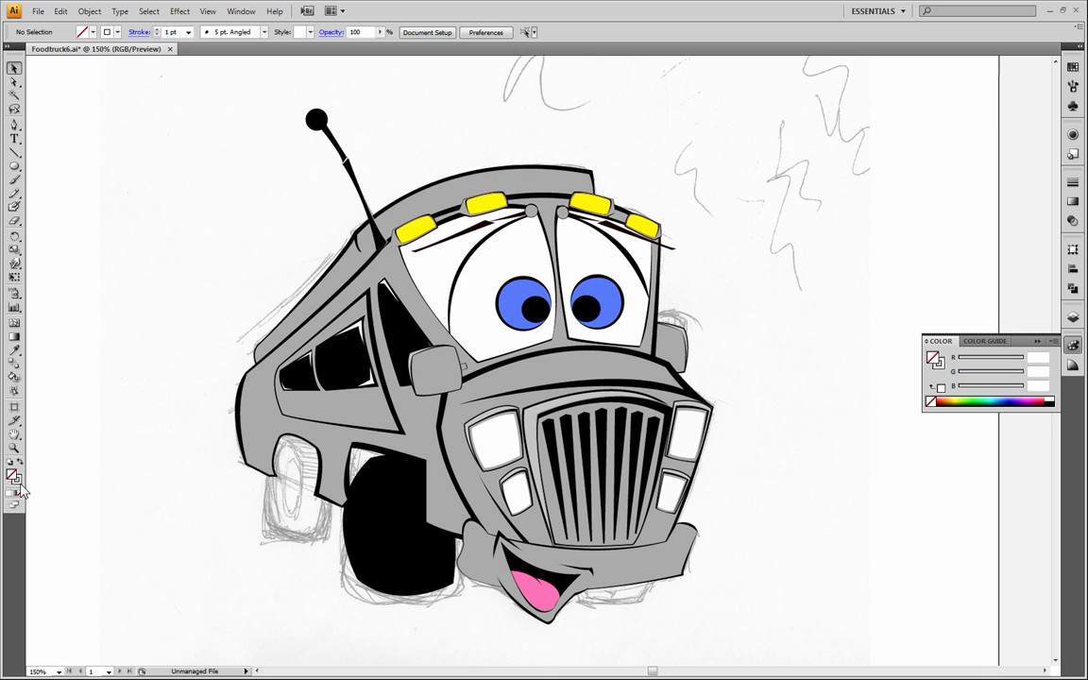
left_click(14, 123)
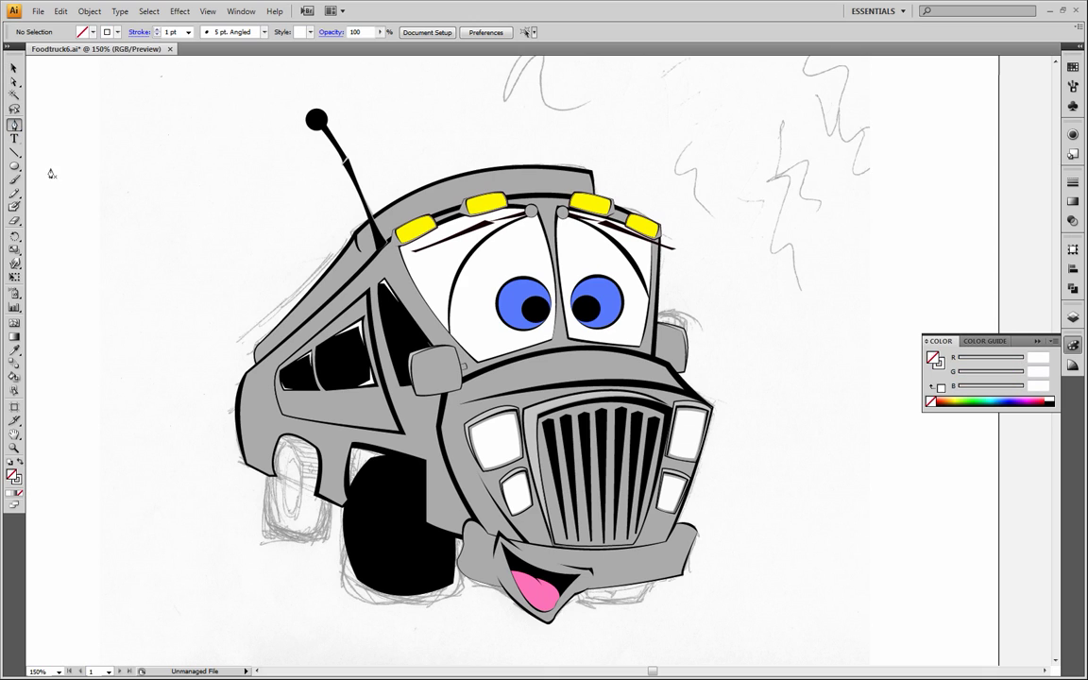
left_click(404, 492)
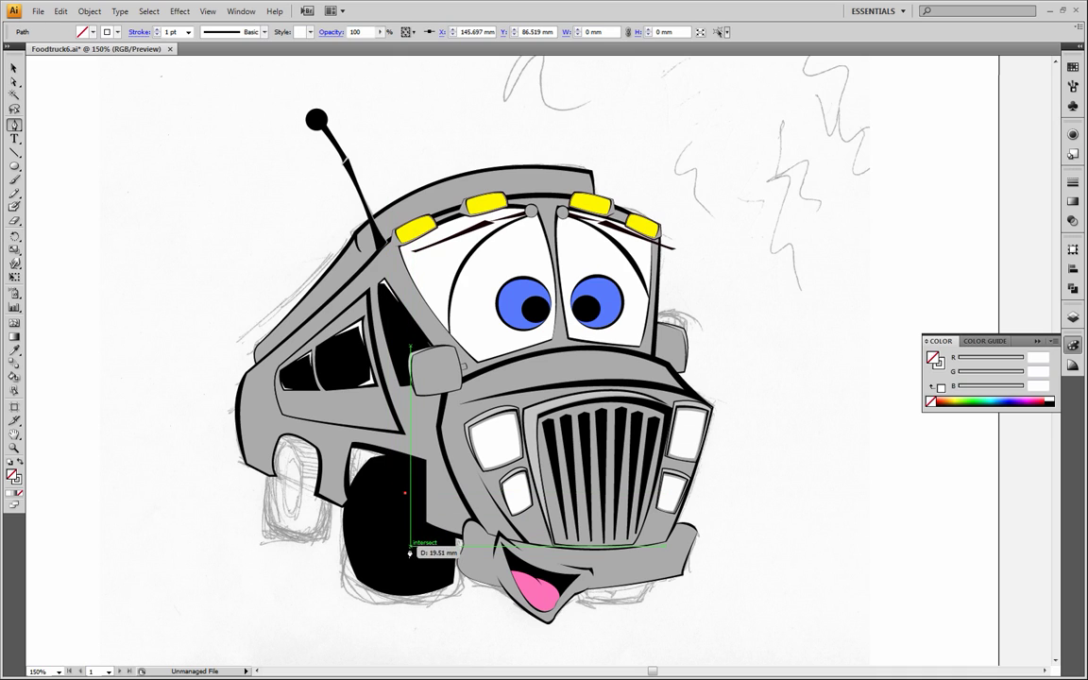
left_click_drag(412, 546, 401, 573)
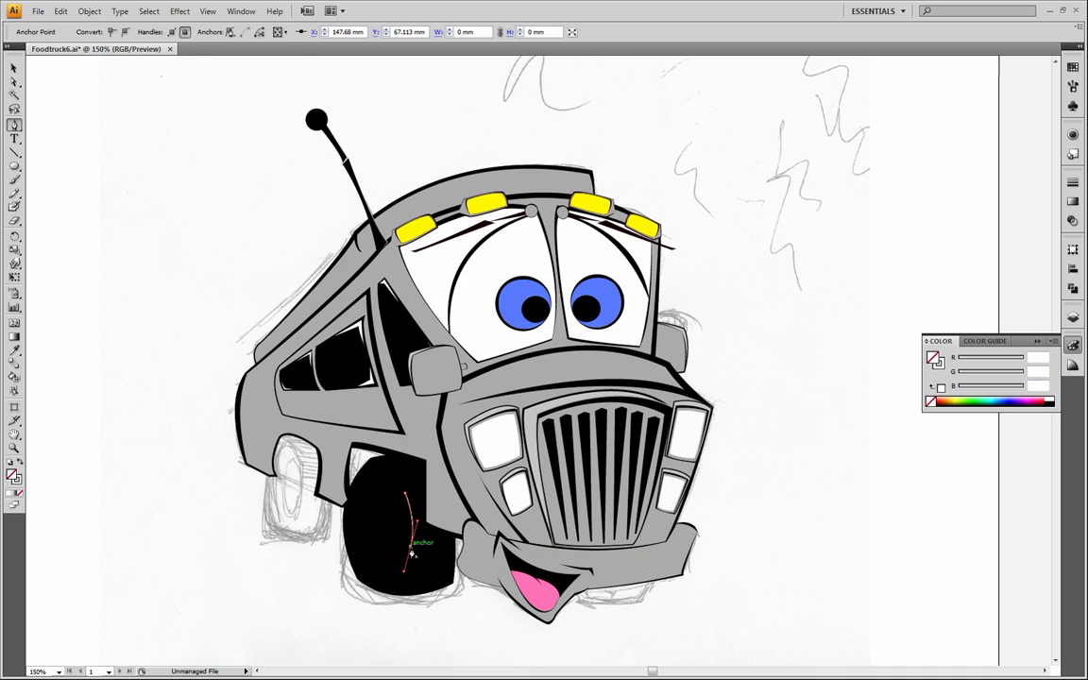
mouse_move(385, 564)
left_mouse_down()
mouse_move(363, 519)
mouse_move(352, 436)
left_mouse_up()
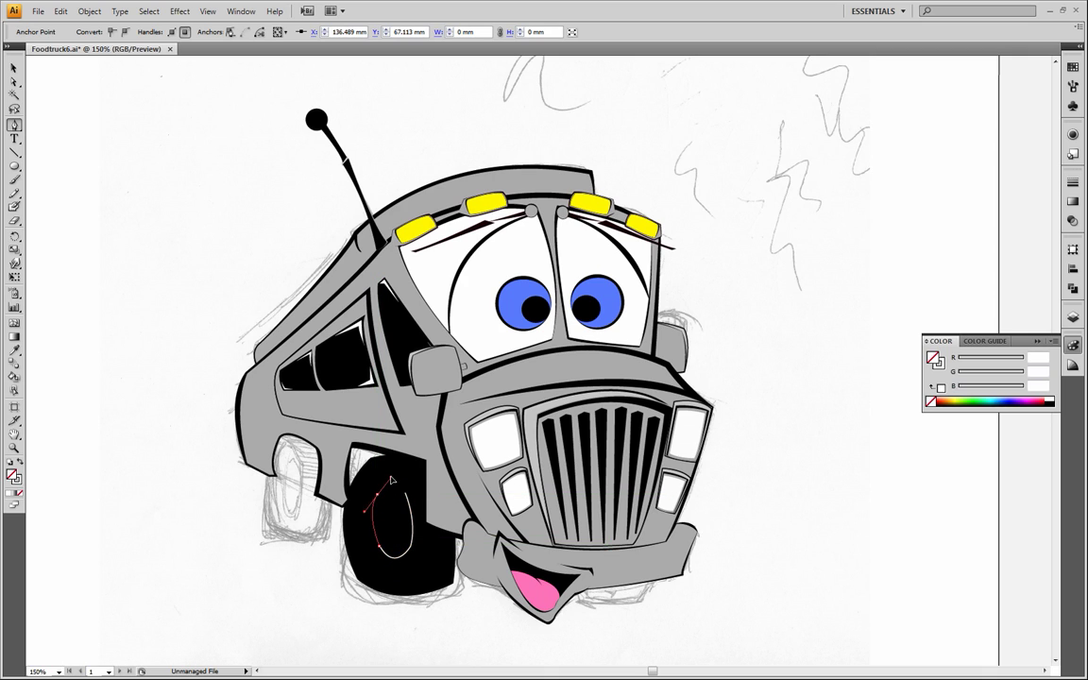
left_click_drag(406, 494, 411, 502)
left_click(20, 462)
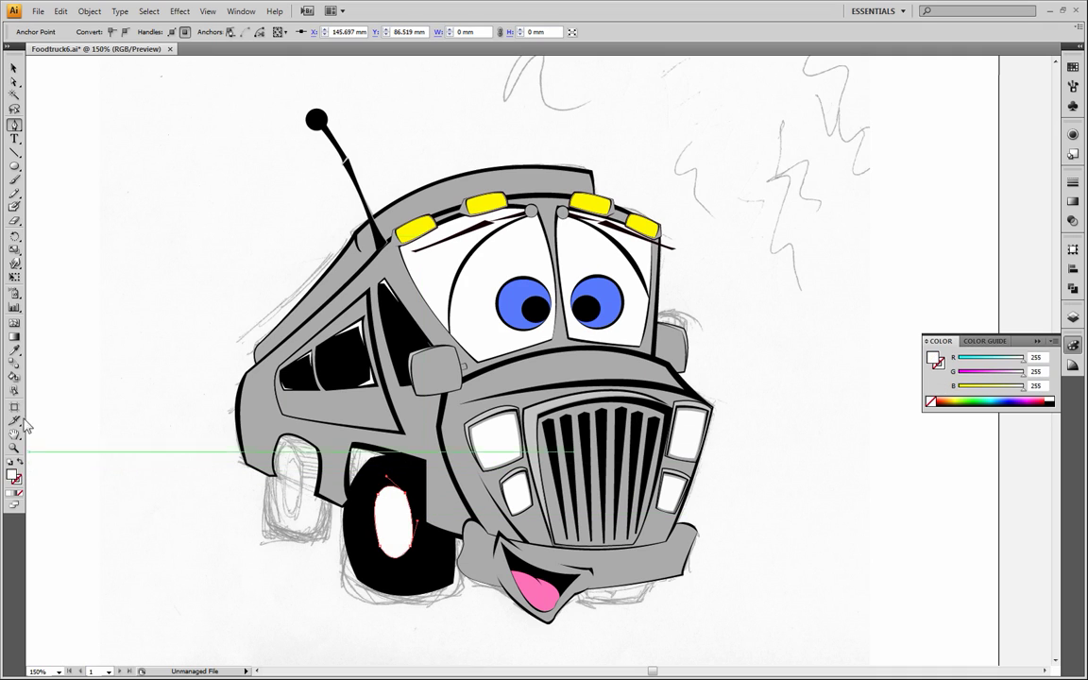
left_click(14, 68)
left_click(121, 245)
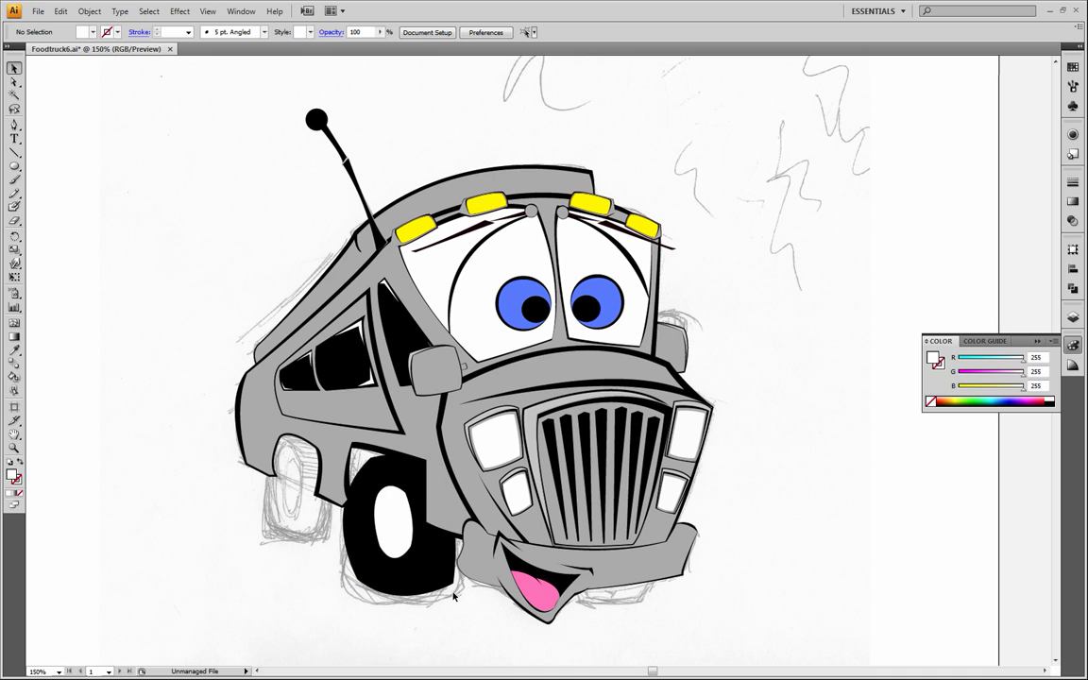
Draw a thin crescent highlight beside the hub's lower front edge with the Pen tool, filled white without a stroke.
left_click(14, 124)
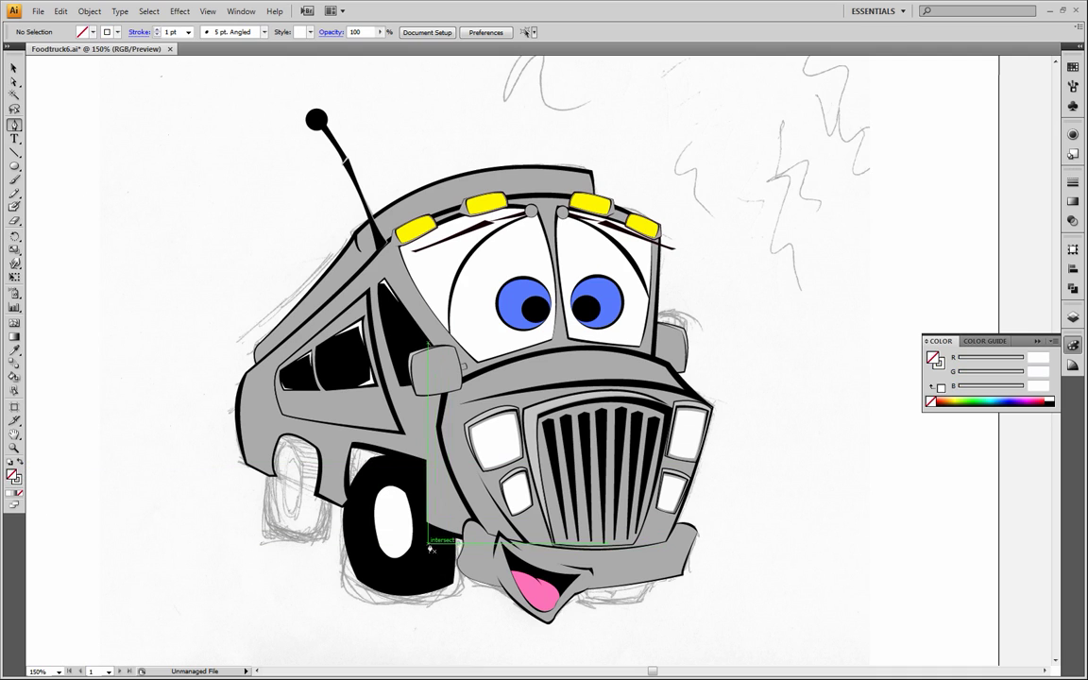
left_click_drag(423, 537, 420, 580)
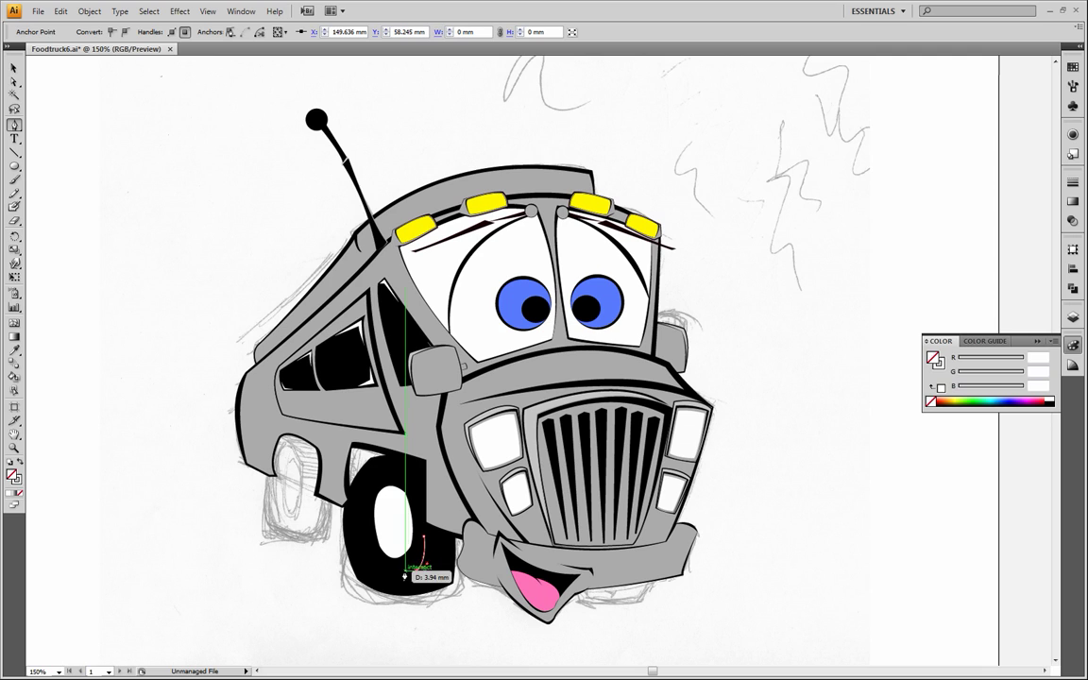
left_click(406, 573)
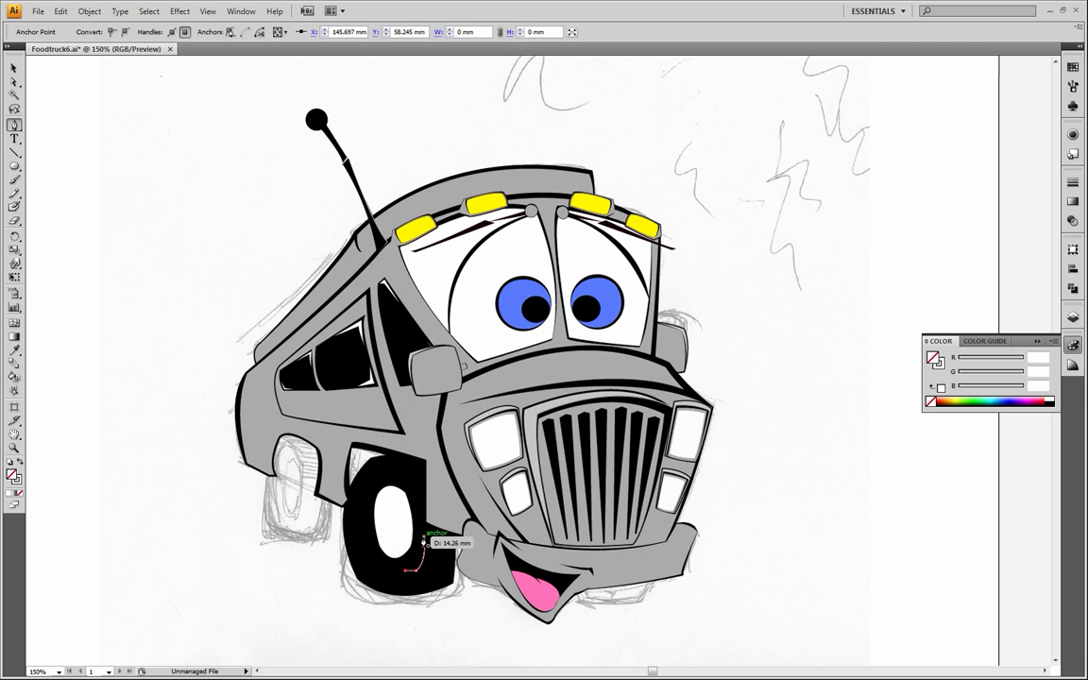
left_click_drag(425, 504, 427, 498)
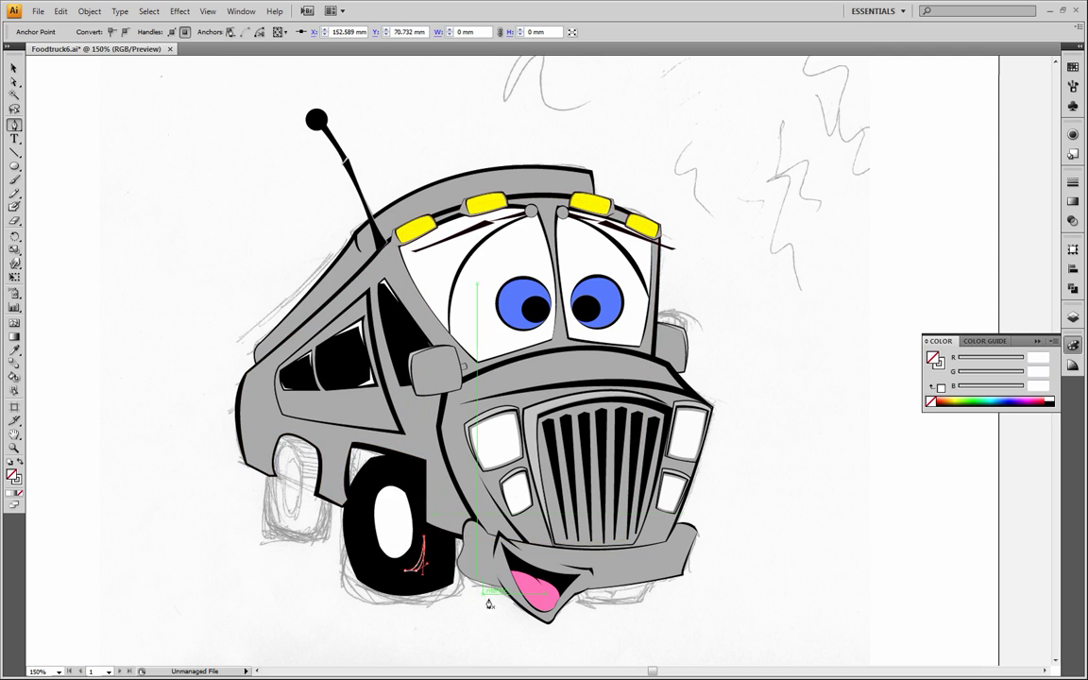
left_click(19, 462)
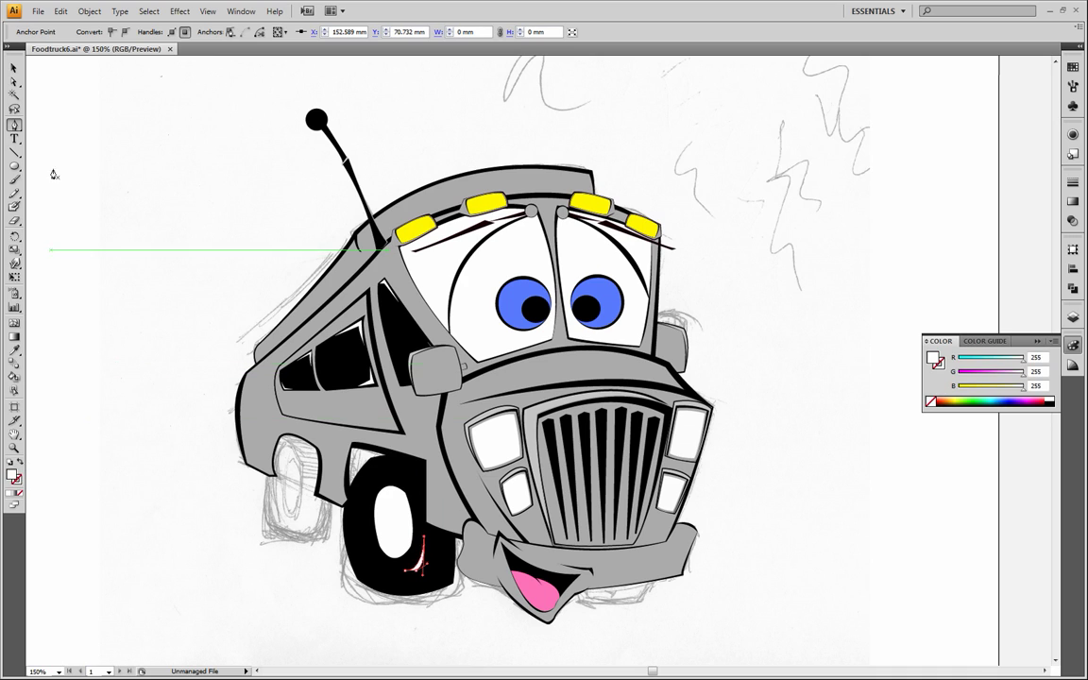
left_click(14, 67)
left_click(60, 157)
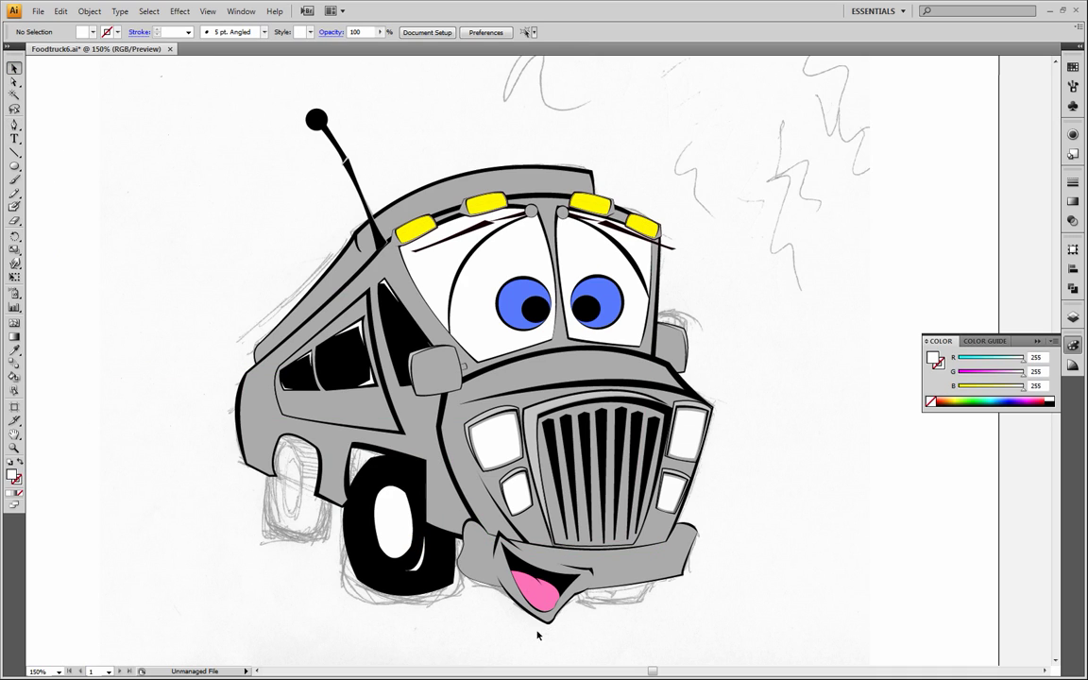
Reshape the front tire's lower front corner by moving its anchor point and curve so the outline is rounder and slightly deeper.
left_click(15, 83)
left_click(458, 589)
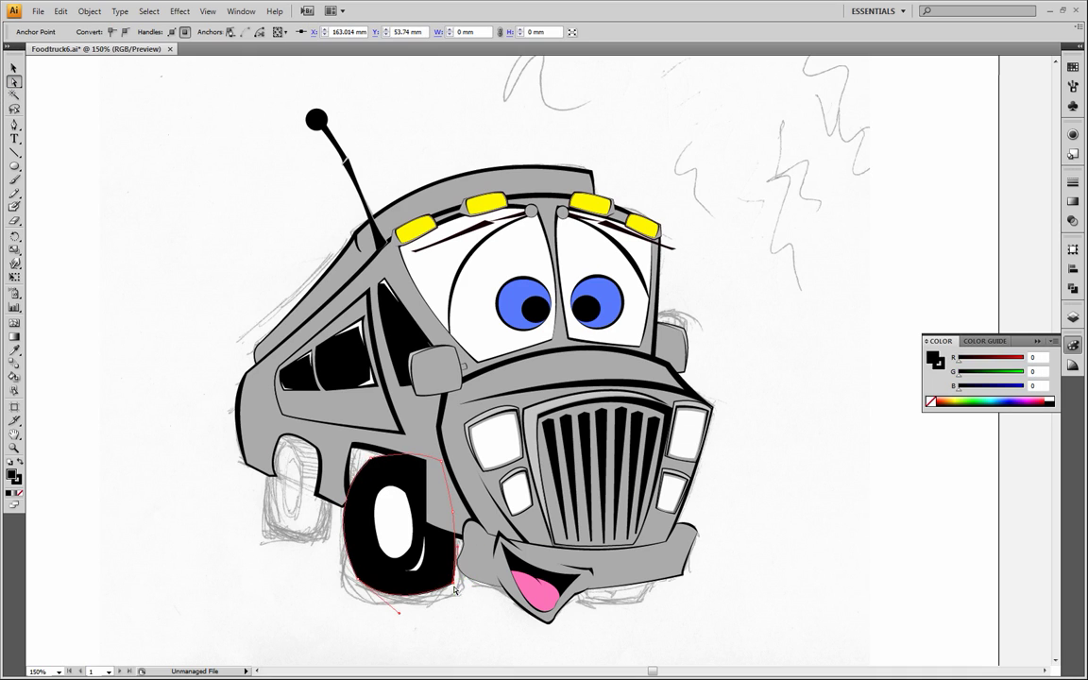
left_click_drag(454, 584, 454, 581)
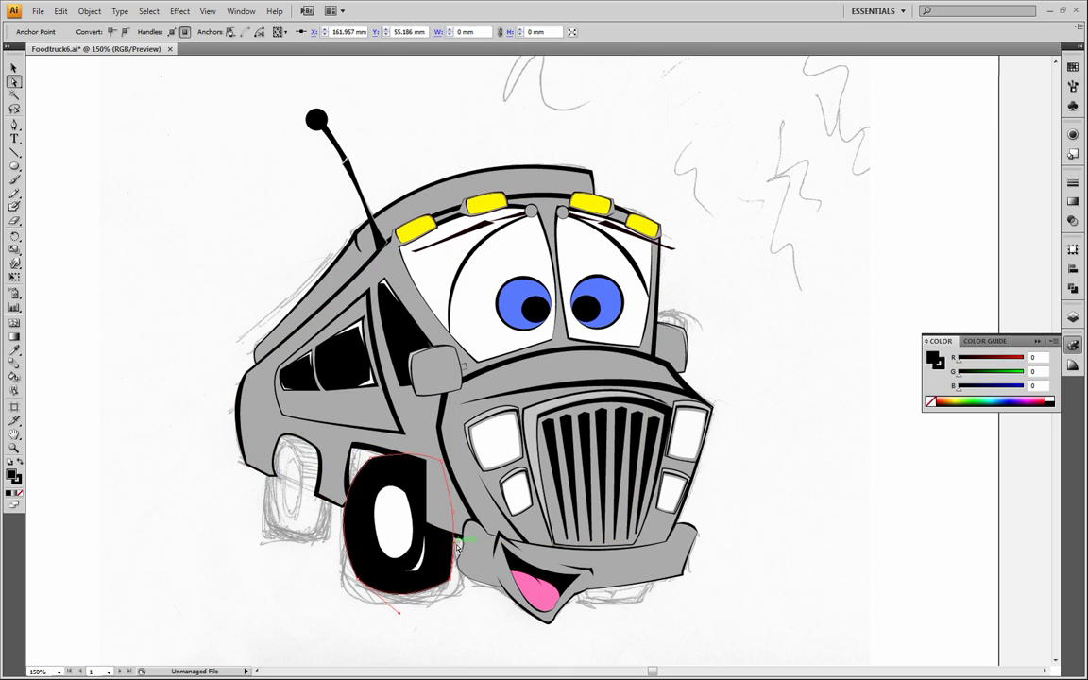
left_click(462, 578)
left_click_drag(461, 582, 449, 595)
left_click(477, 618)
left_click(464, 612)
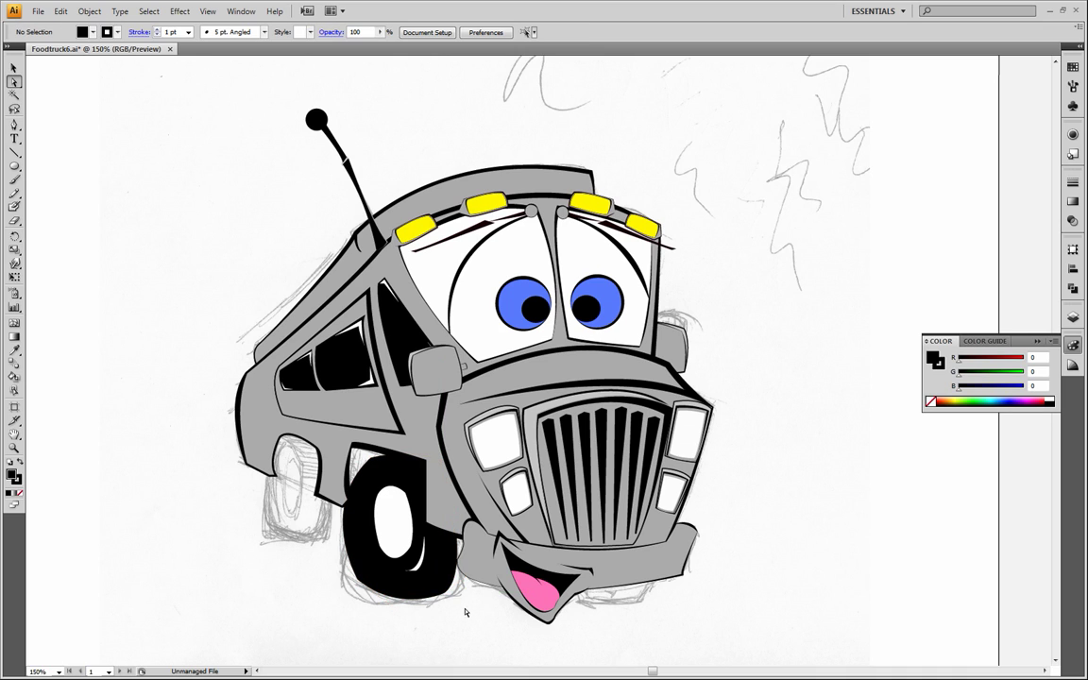
Widen the front tire by moving the anchor point on its front side outward behind the bumper, and deselect it.
left_click(461, 586)
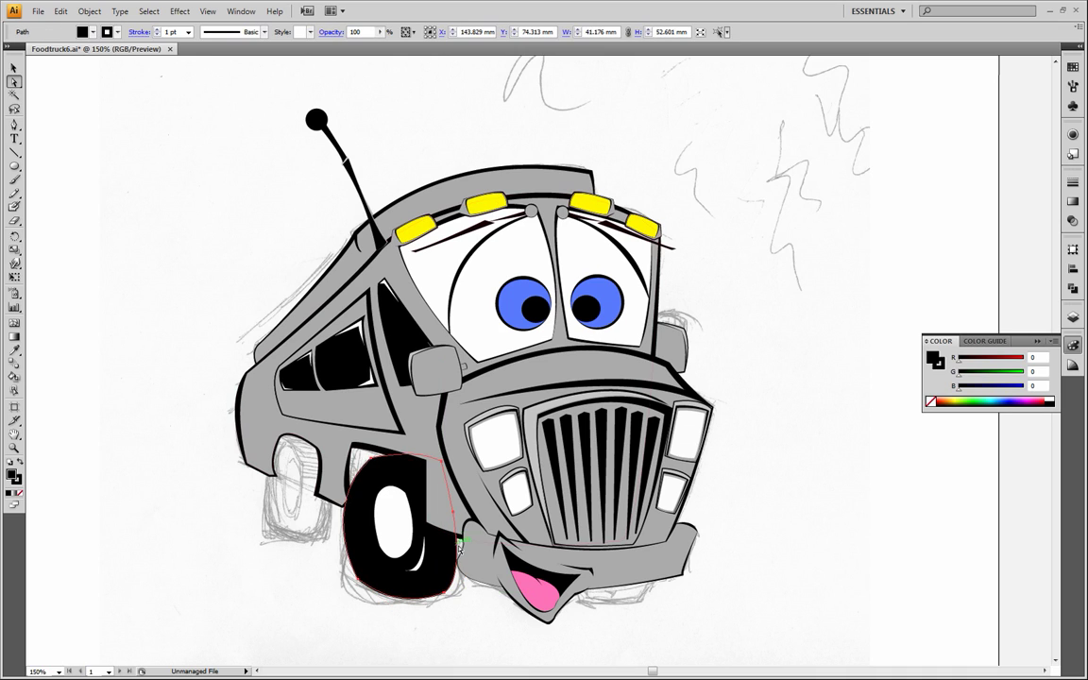
left_click(416, 525)
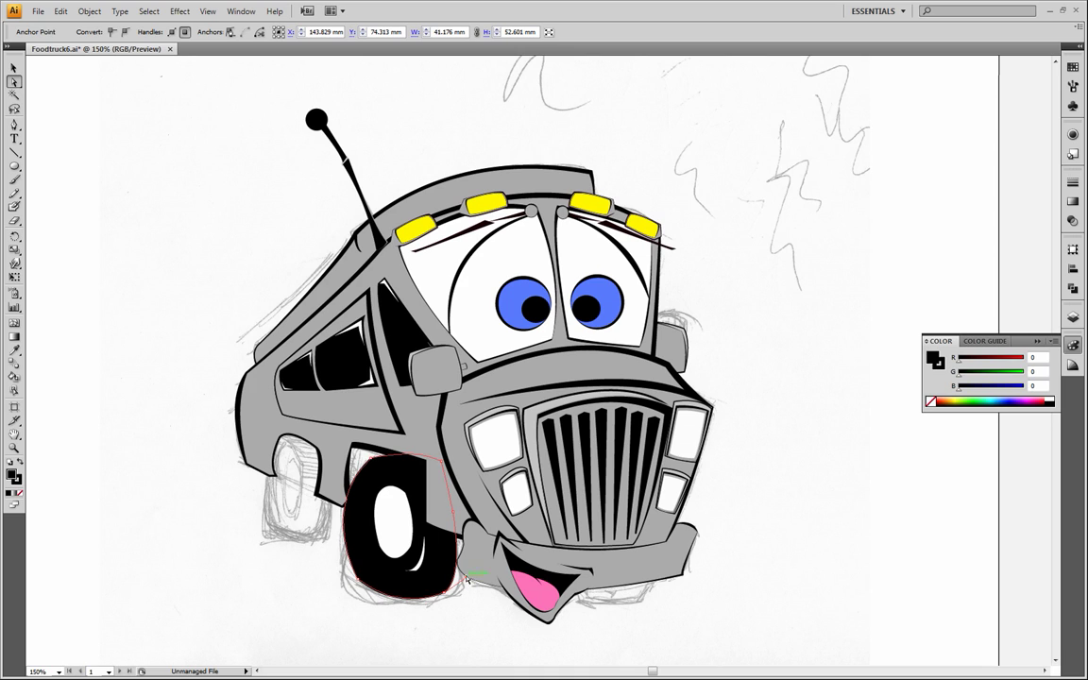
left_click_drag(448, 479, 445, 467)
left_click_drag(457, 519, 469, 513)
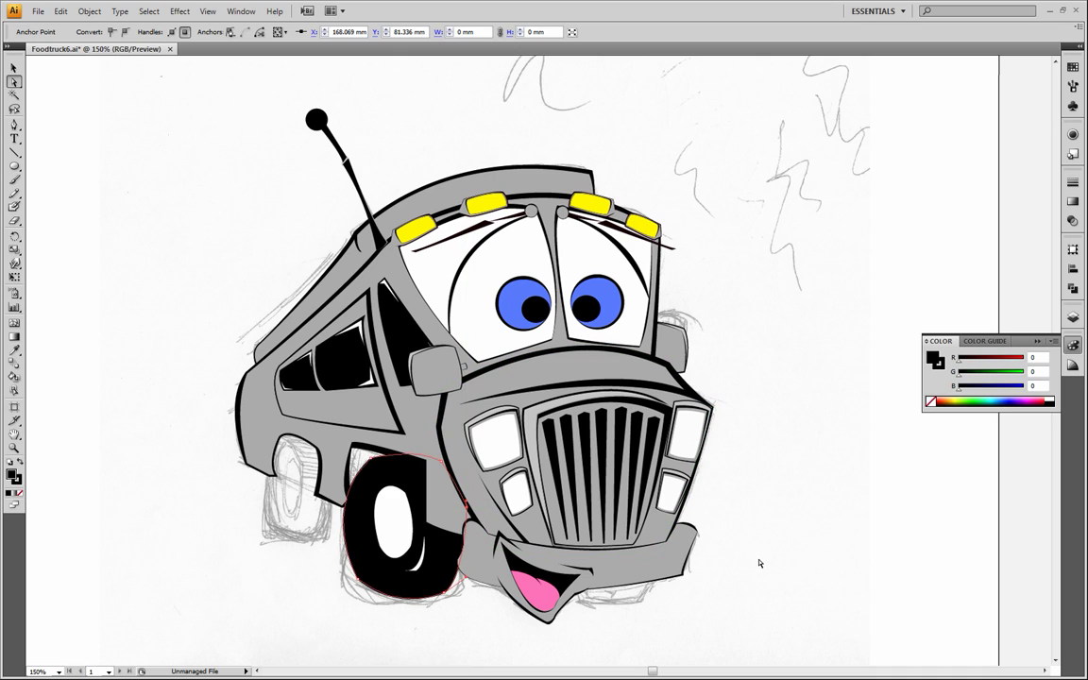
left_click(758, 564)
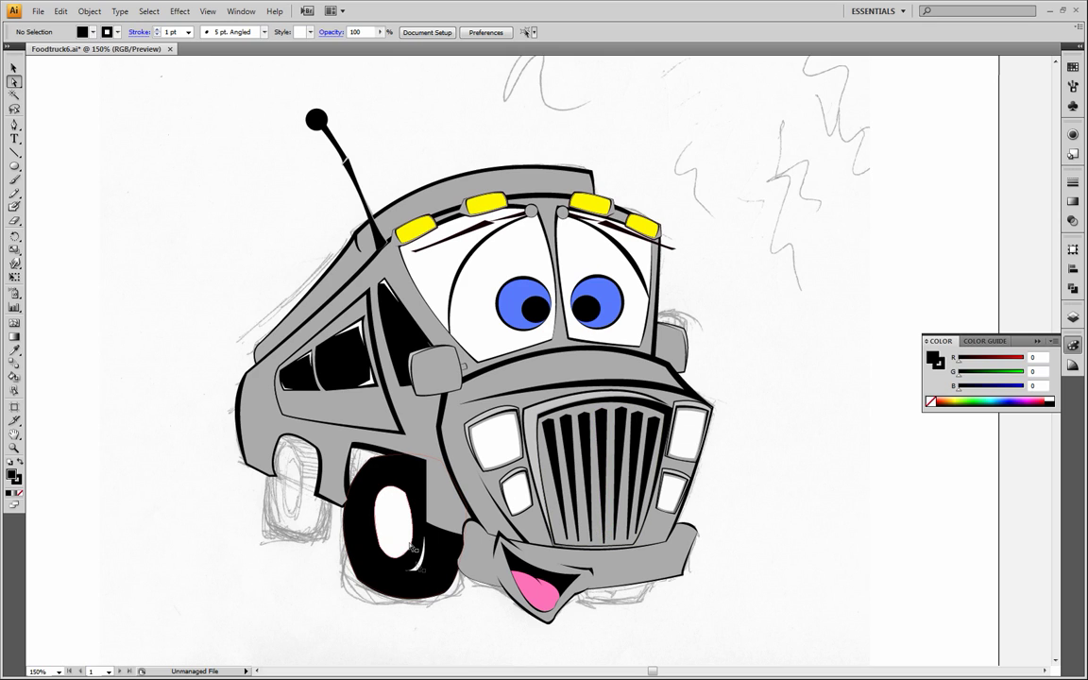
Draw a thin crescent highlight along the front tire's upper front edge with the Pen tool, filled white without a stroke, and deselect it.
left_click(14, 124)
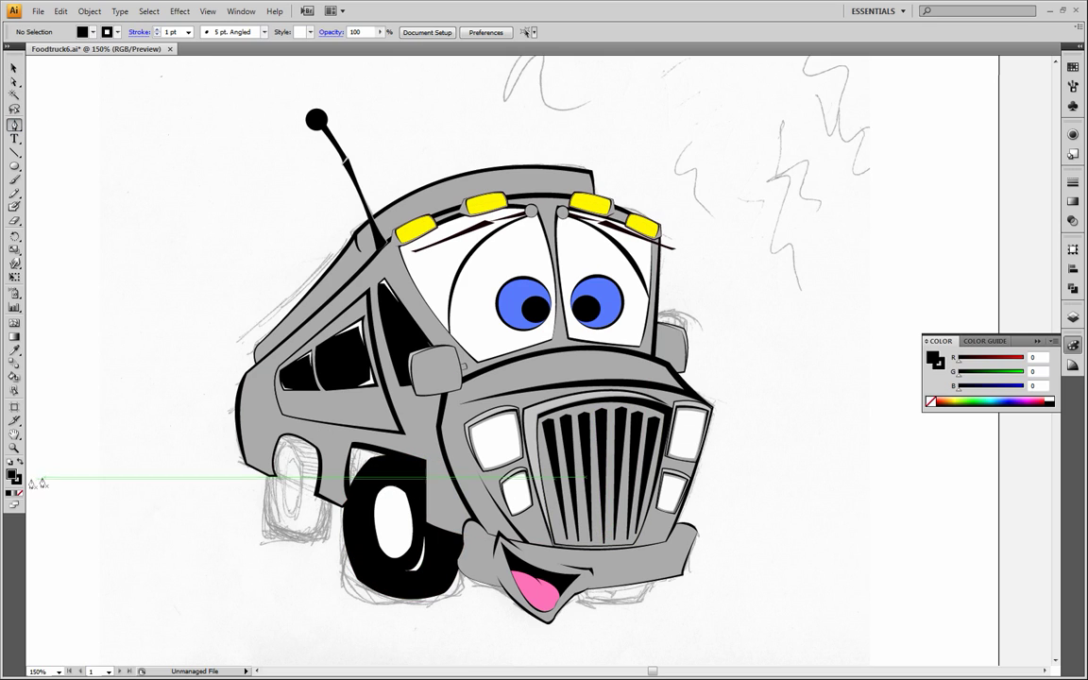
left_click(14, 350)
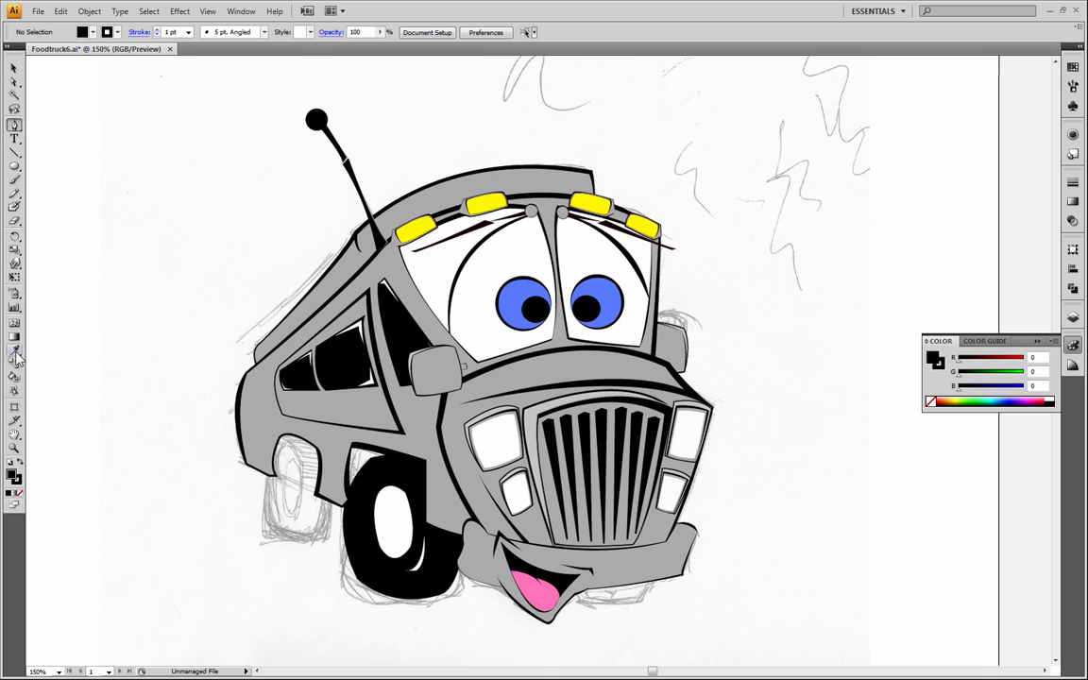
left_click(394, 503)
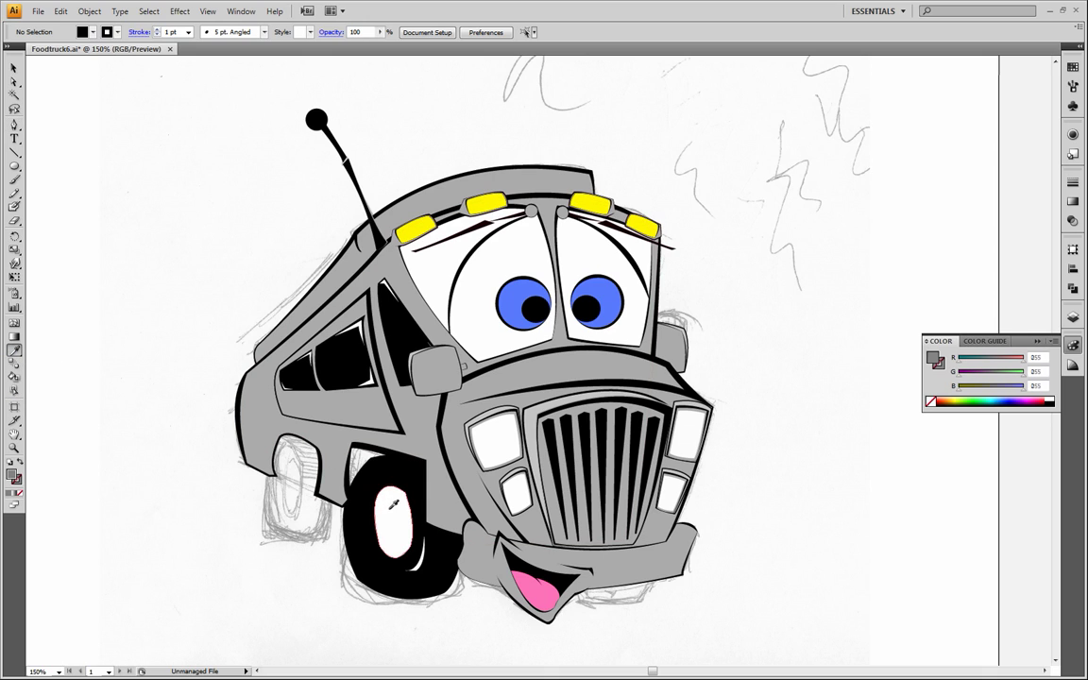
left_click(21, 463)
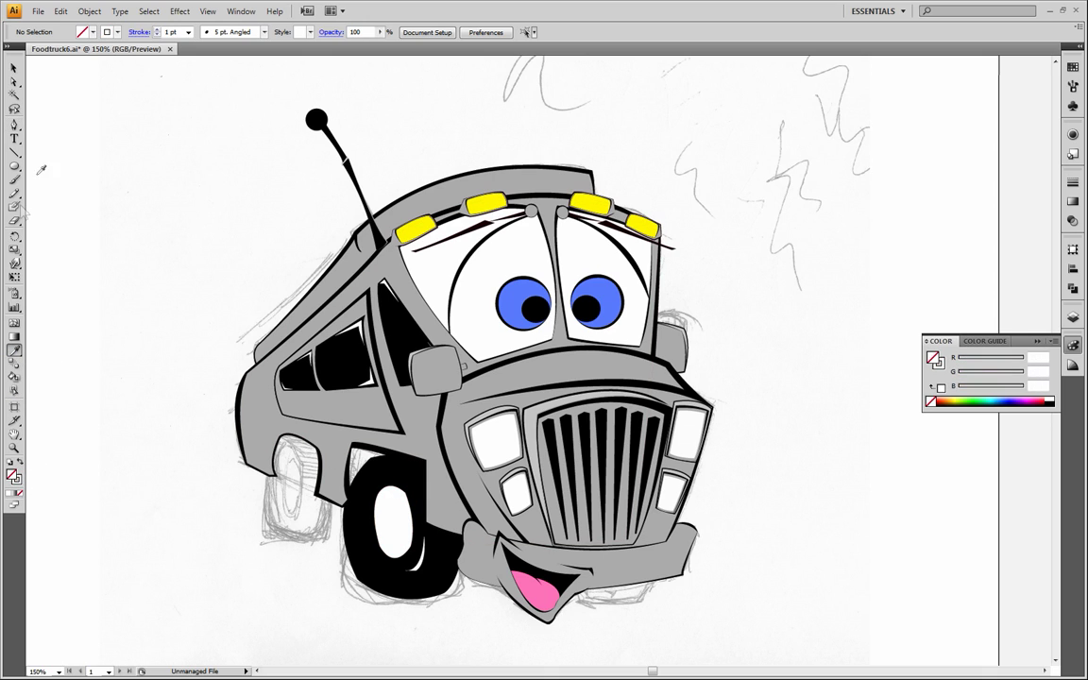
left_click(14, 125)
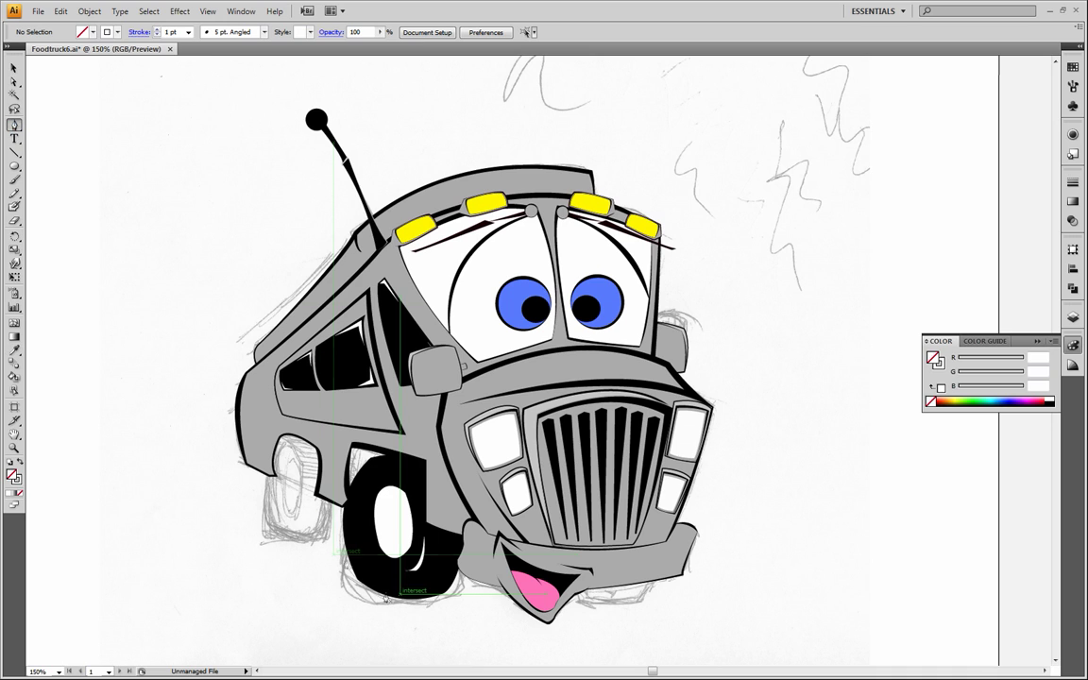
left_click(387, 463)
left_click_drag(420, 485, 379, 467)
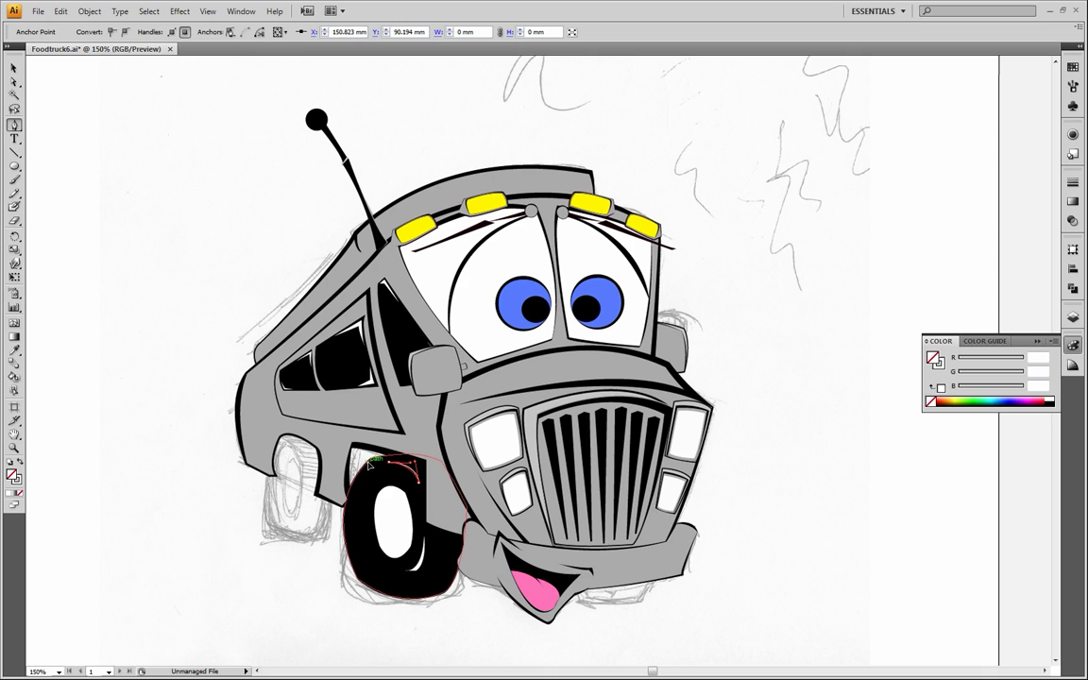
left_click(369, 461)
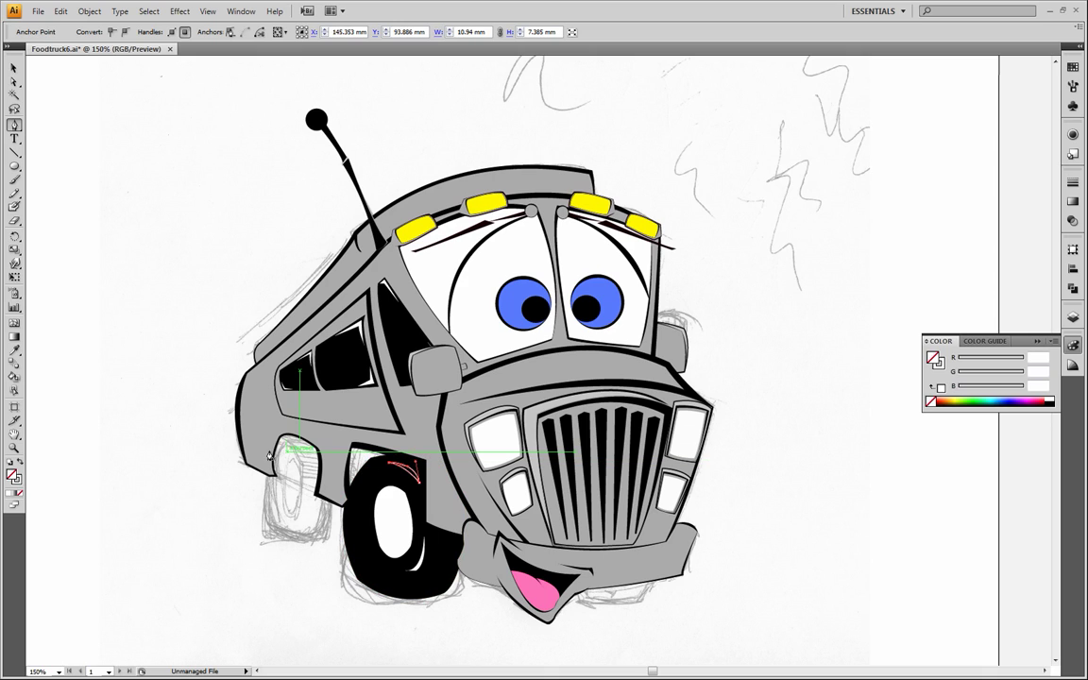
left_click(20, 462)
left_click(14, 68)
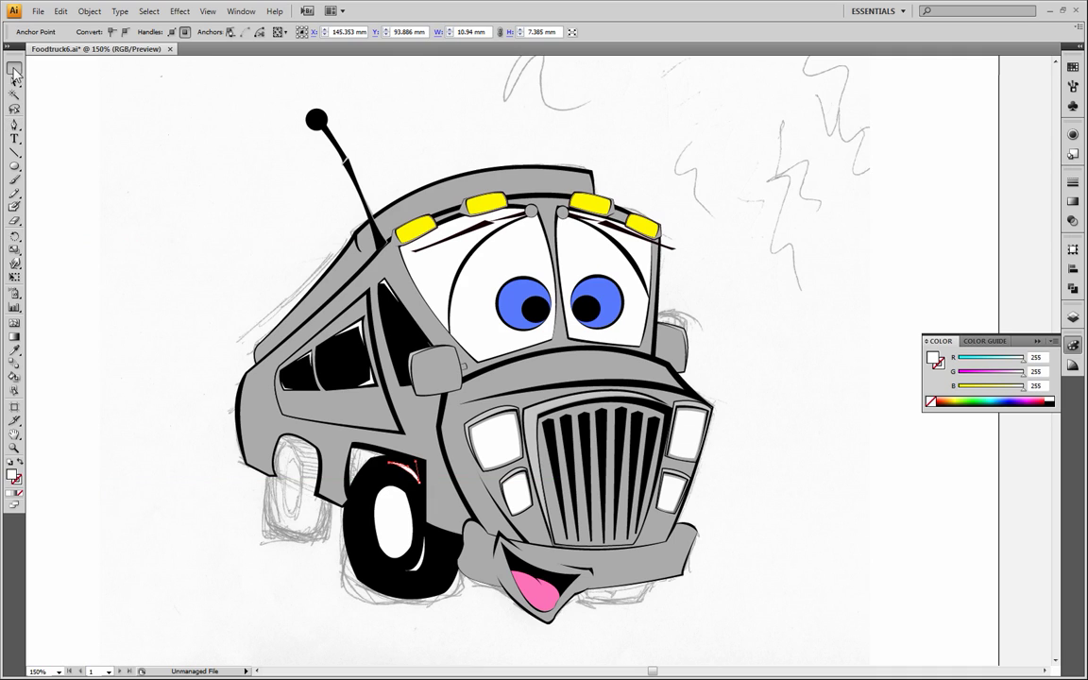
left_click(141, 143)
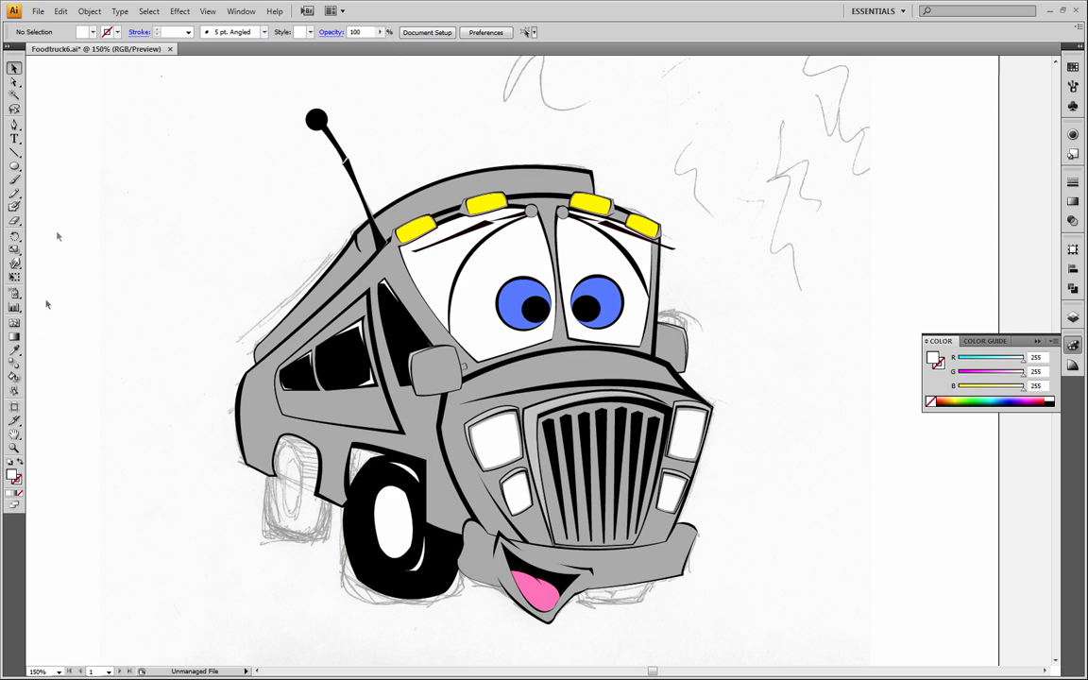
Draw a closed white crescent highlight without a stroke along the front tire's lower front edge with the Pen tool, and deselect it.
left_click(14, 124)
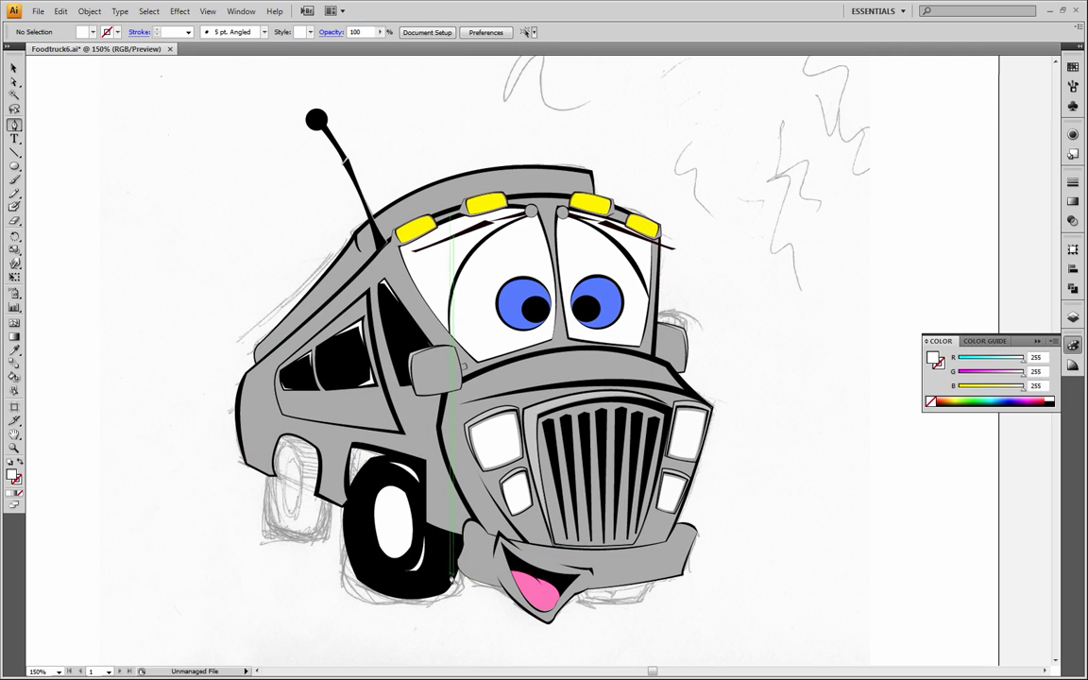
left_click(449, 572)
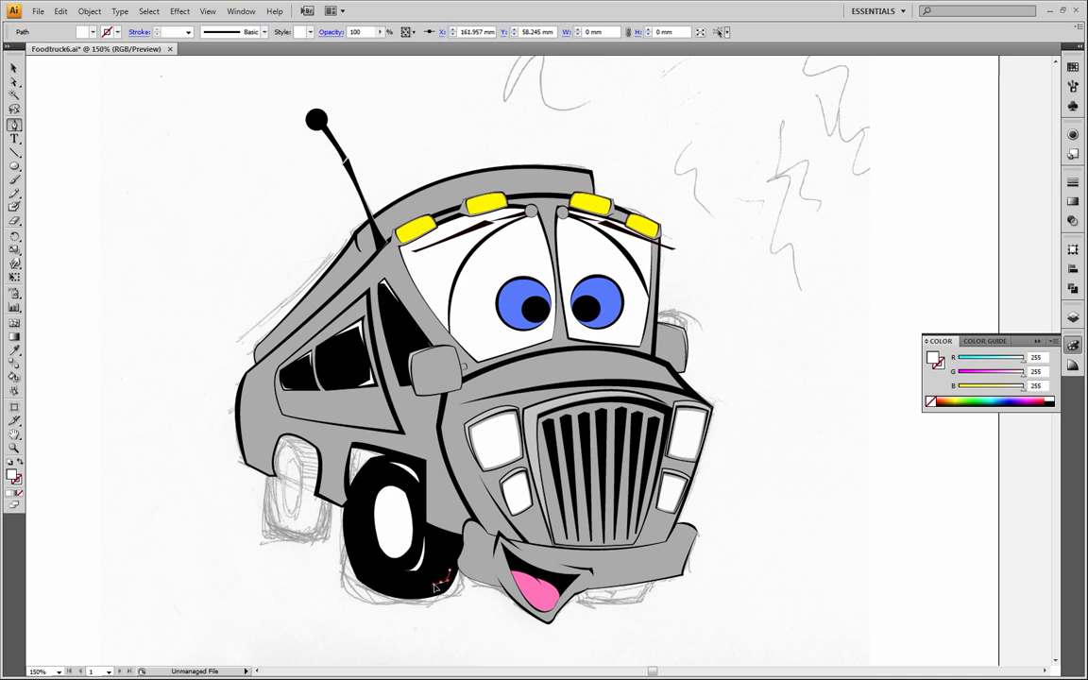
left_click(440, 588)
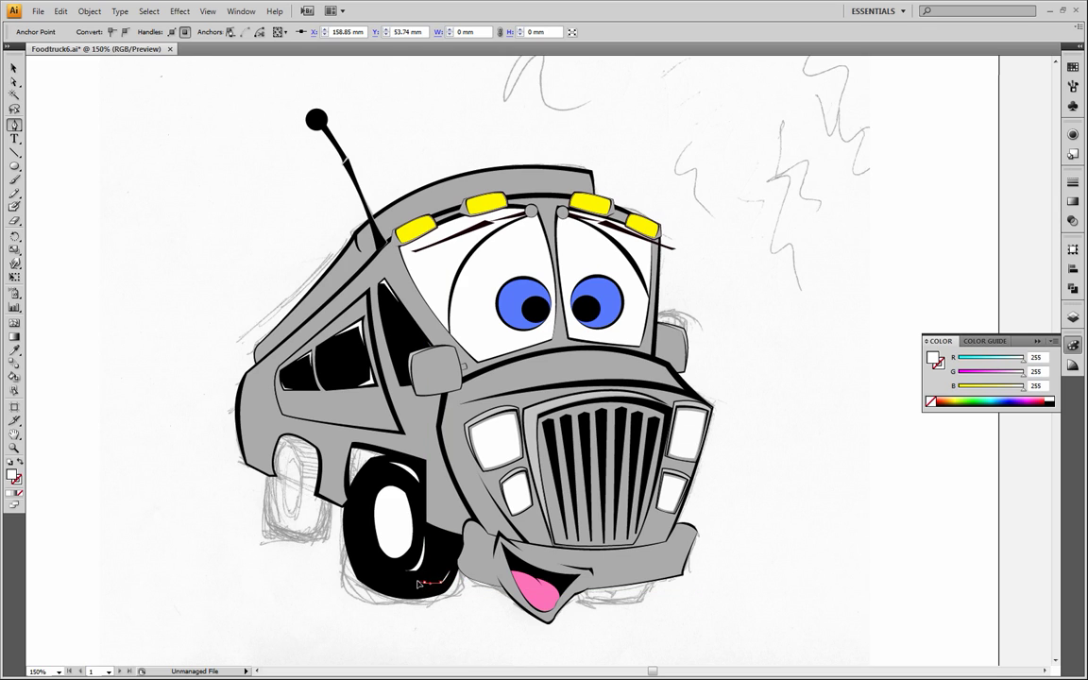
left_click(416, 582)
left_click_drag(436, 585, 453, 581)
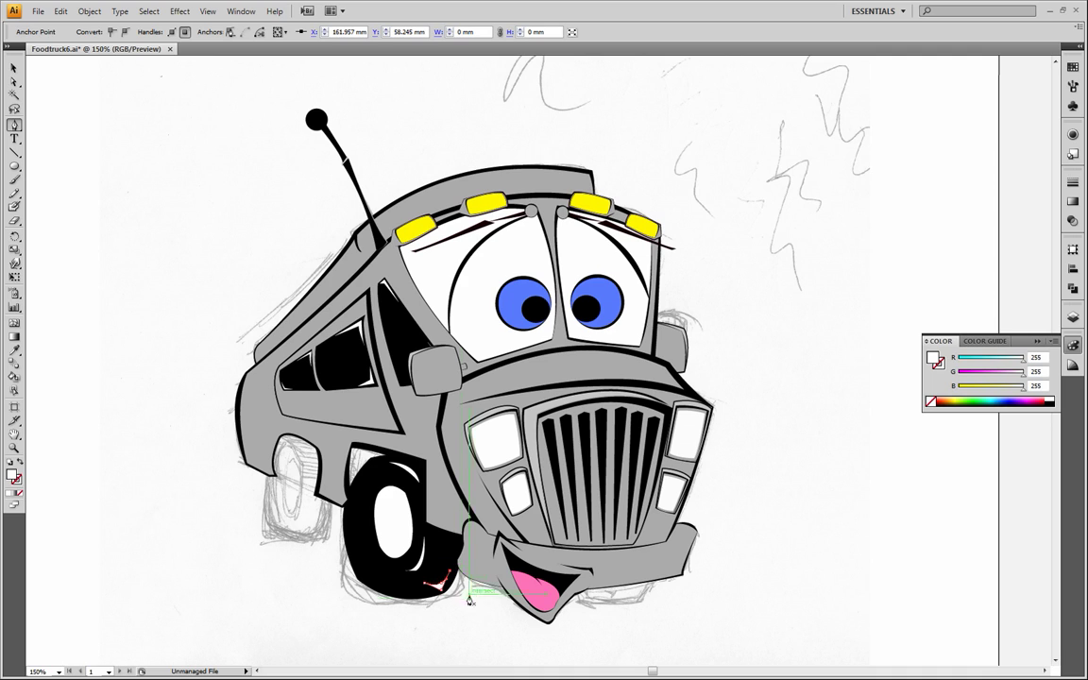
left_click(449, 570)
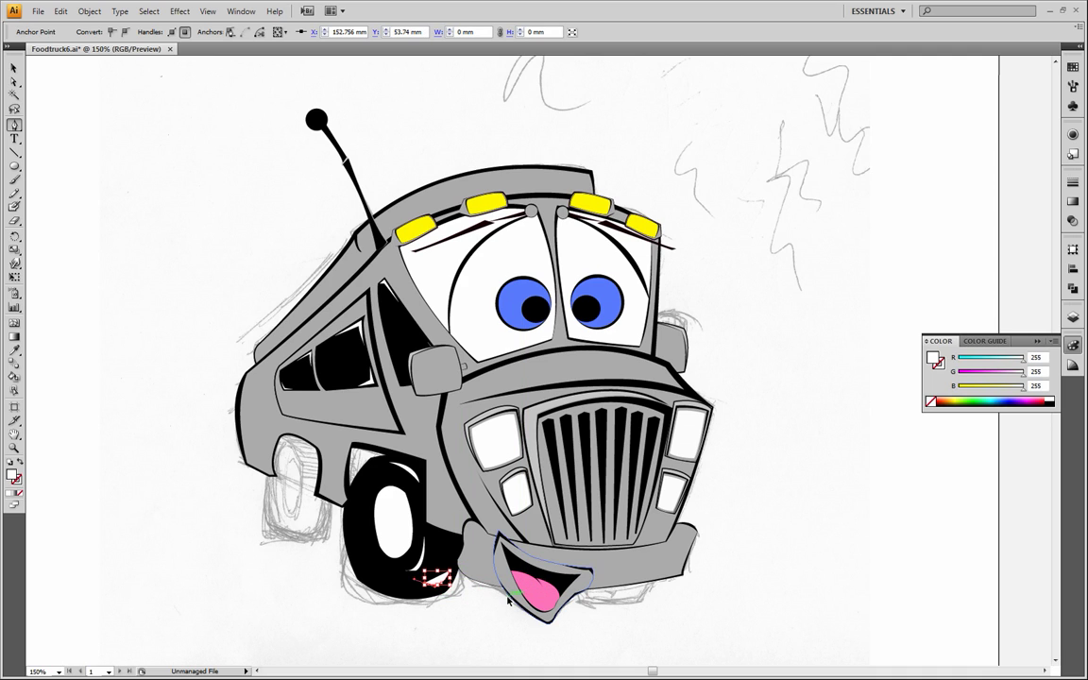
left_click(492, 588, "ctrl")
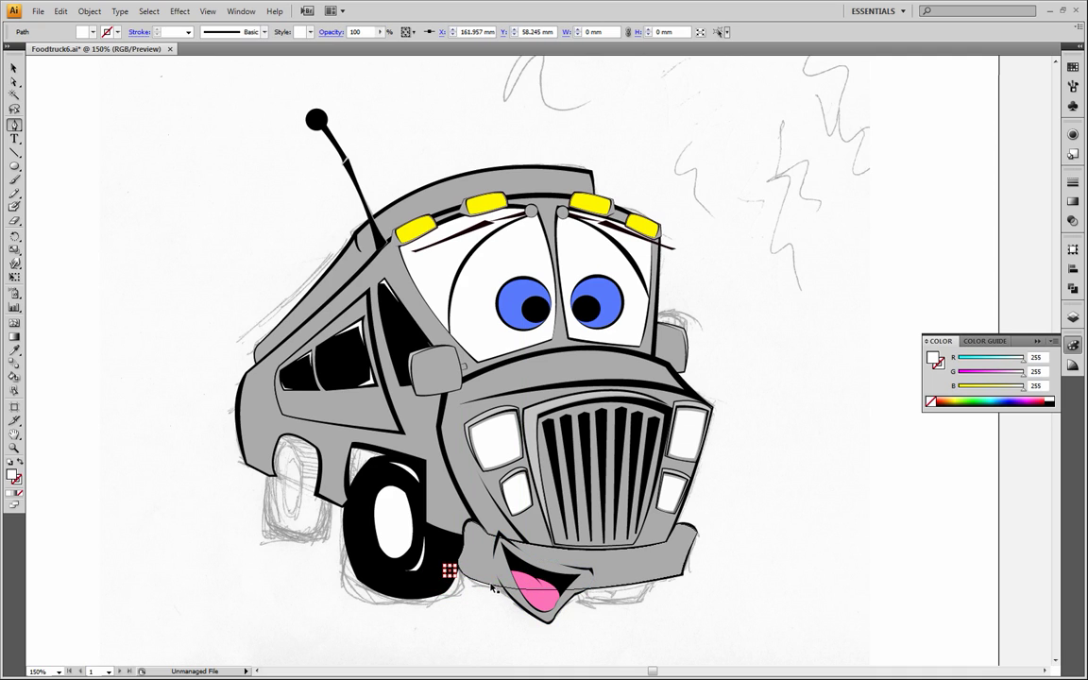
left_click_drag(448, 573, 440, 595)
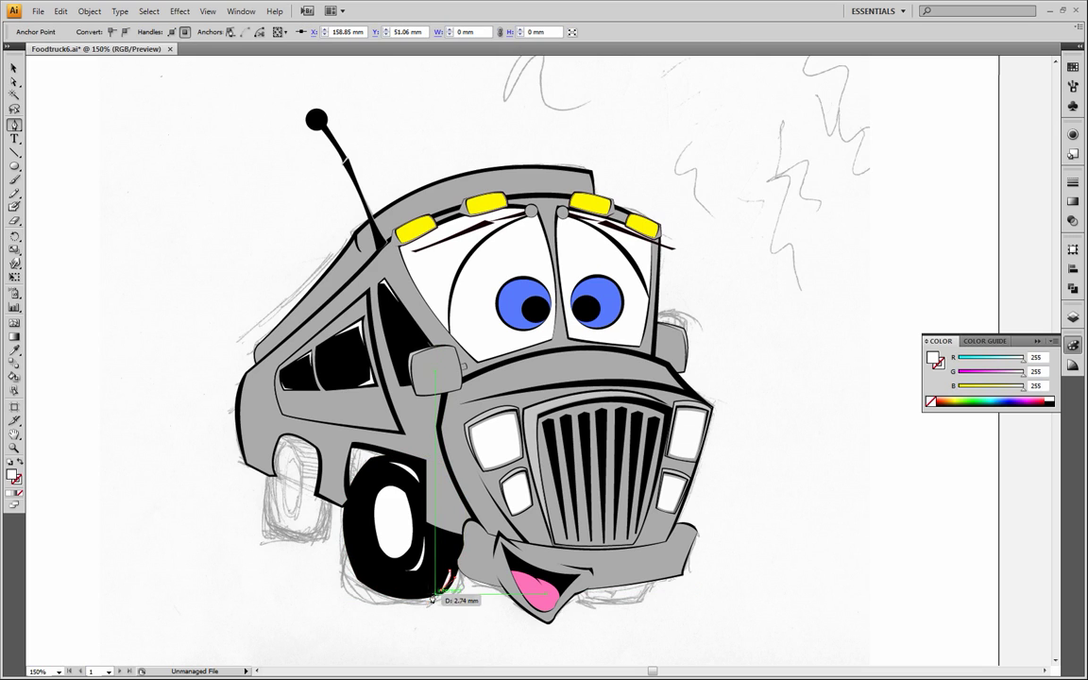
left_click(430, 594)
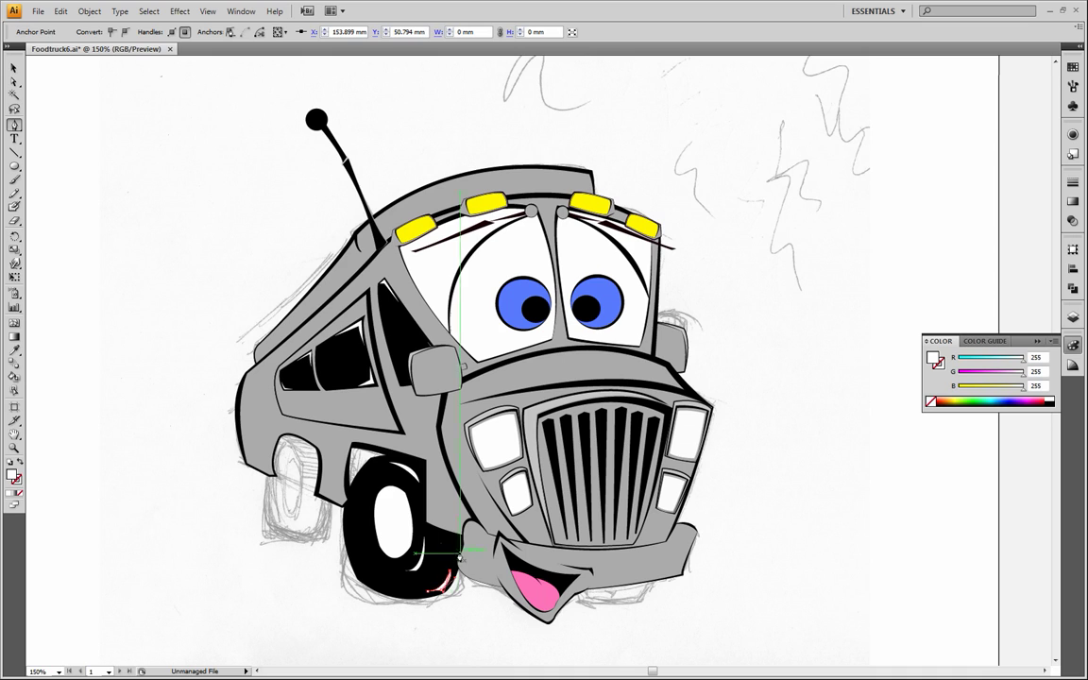
left_click(14, 68)
left_click(173, 233)
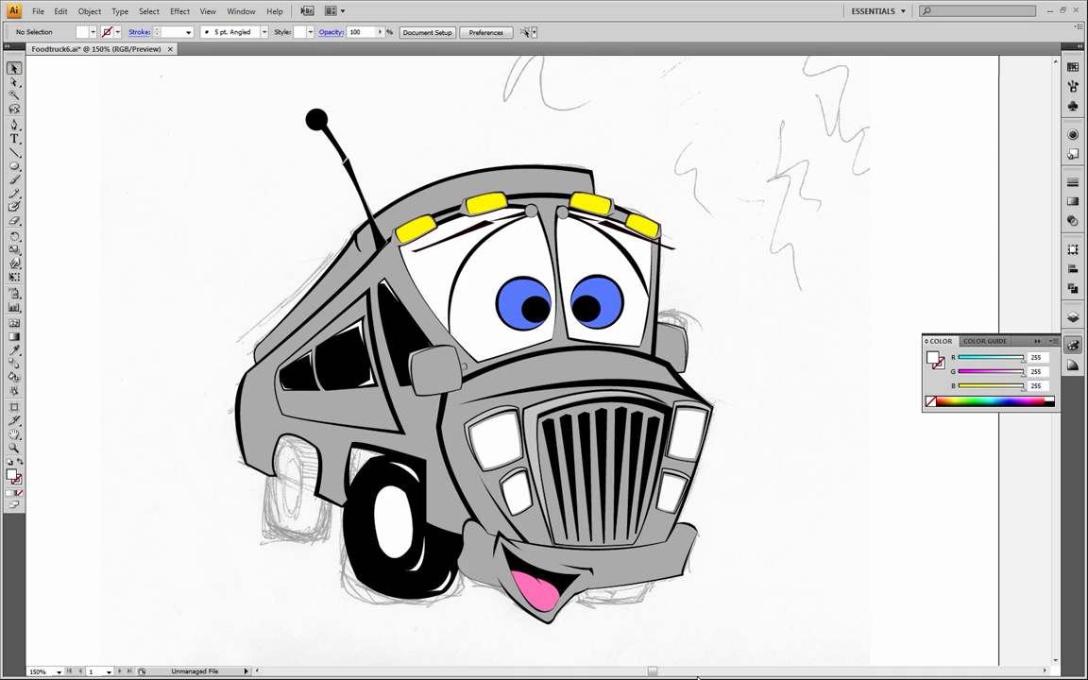
Refine the lower tire highlight by moving its outer corner anchor point slightly up toward the bumper and adjusting its curve handle.
left_click(13, 449)
left_click(389, 513)
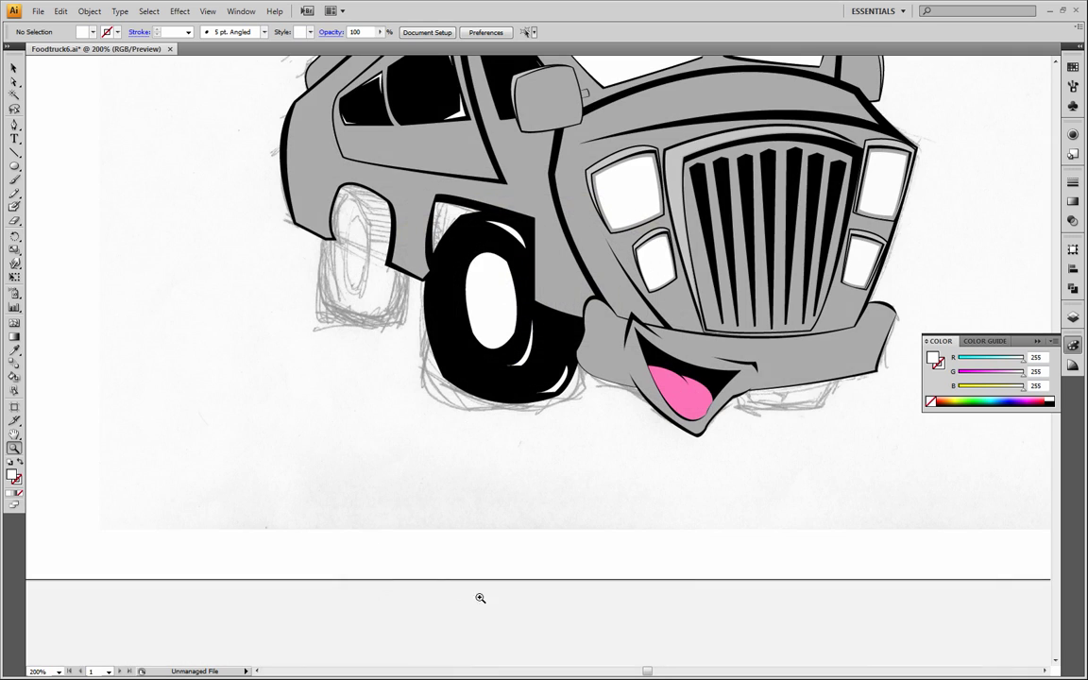
left_click(578, 372)
left_click(13, 81)
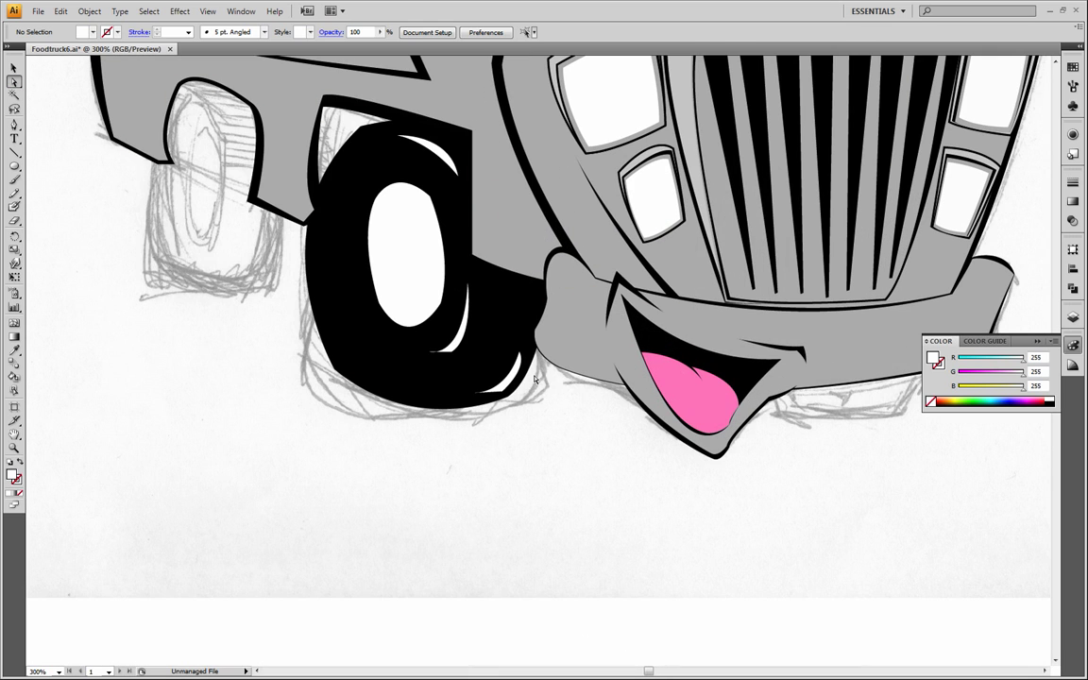
left_click(506, 394)
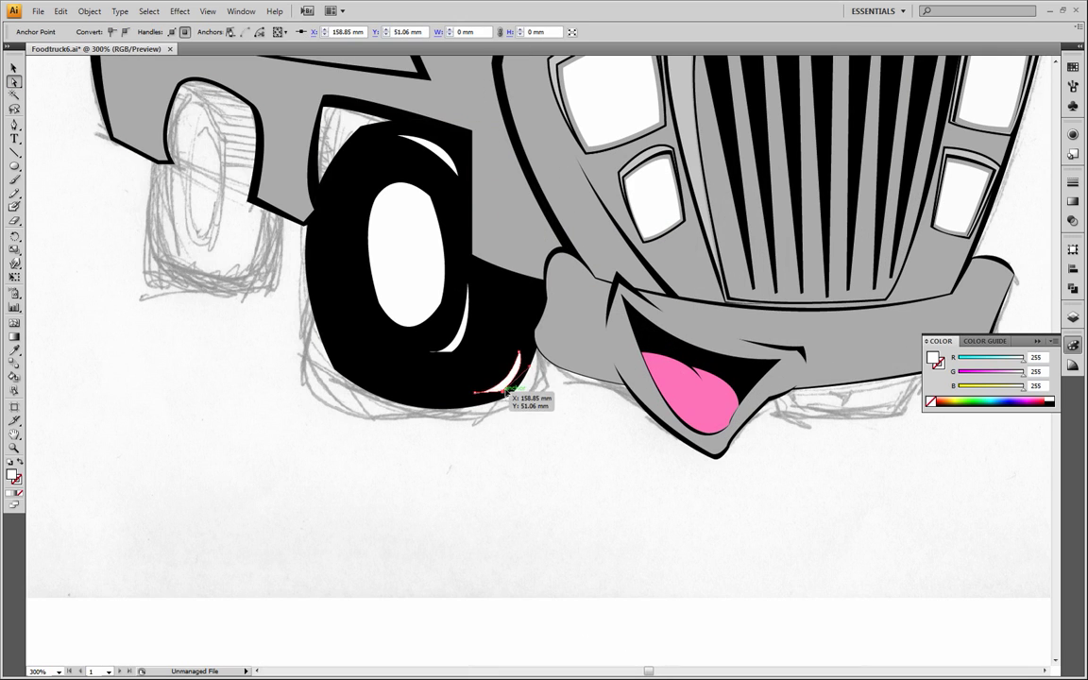
left_click_drag(521, 385, 533, 370)
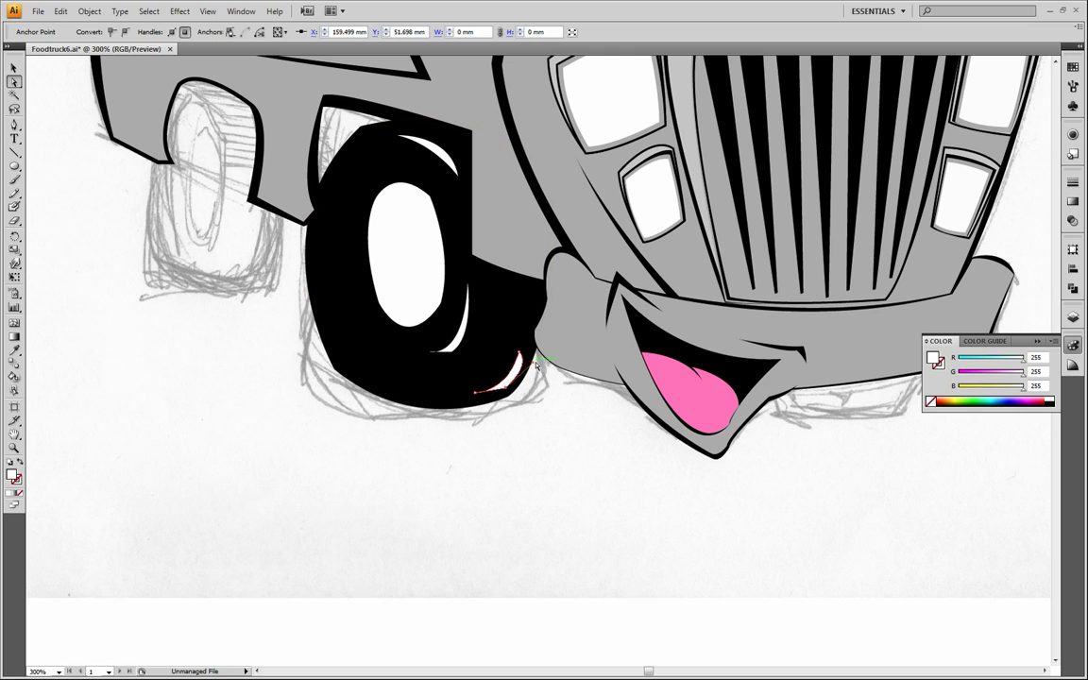
left_click(540, 421)
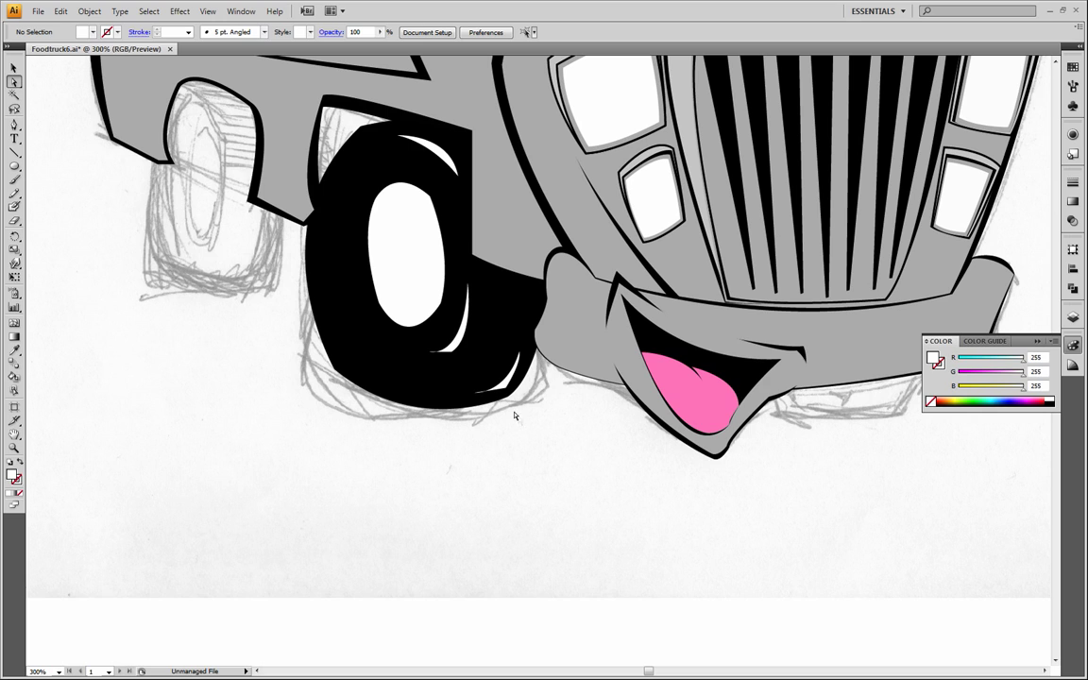
Adjust the curve of the front tire's outline at its lower front corner anchor point, and deselect it.
left_click(539, 393)
mouse_move(555, 370)
left_mouse_down()
mouse_move(529, 384)
mouse_move(541, 408)
mouse_move(544, 381)
left_mouse_up()
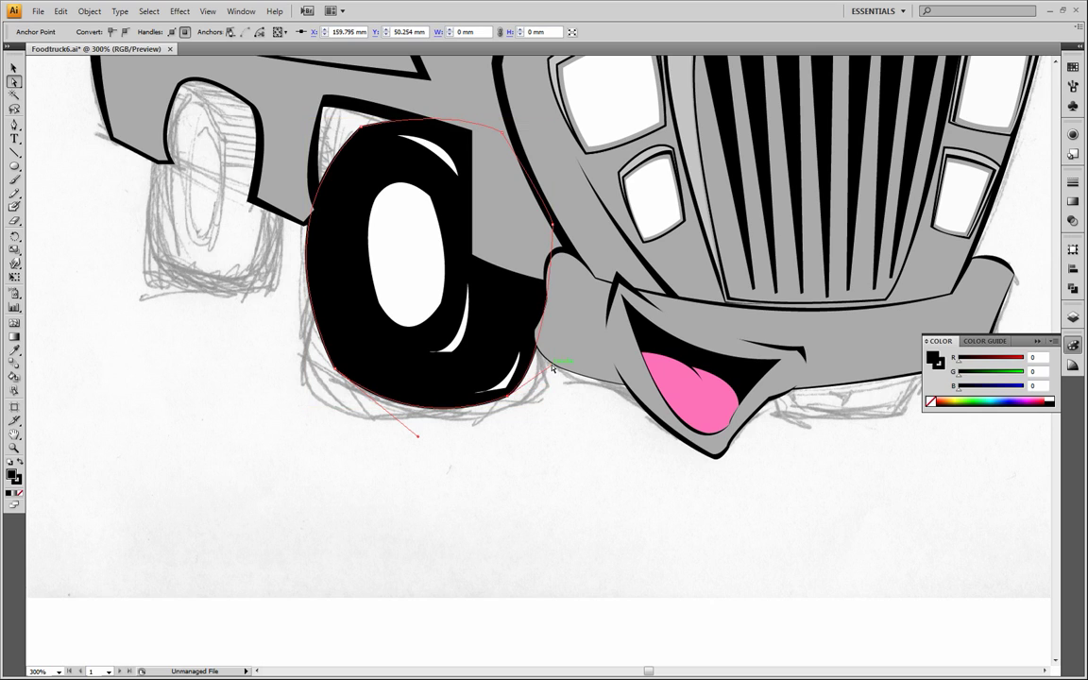
left_click(544, 429)
Shift the lower tire highlight slightly inward and down, and pull its outer corner anchor point closer to the tire's edge.
left_click(469, 378)
left_click(505, 389)
left_click_drag(505, 389, 511, 388)
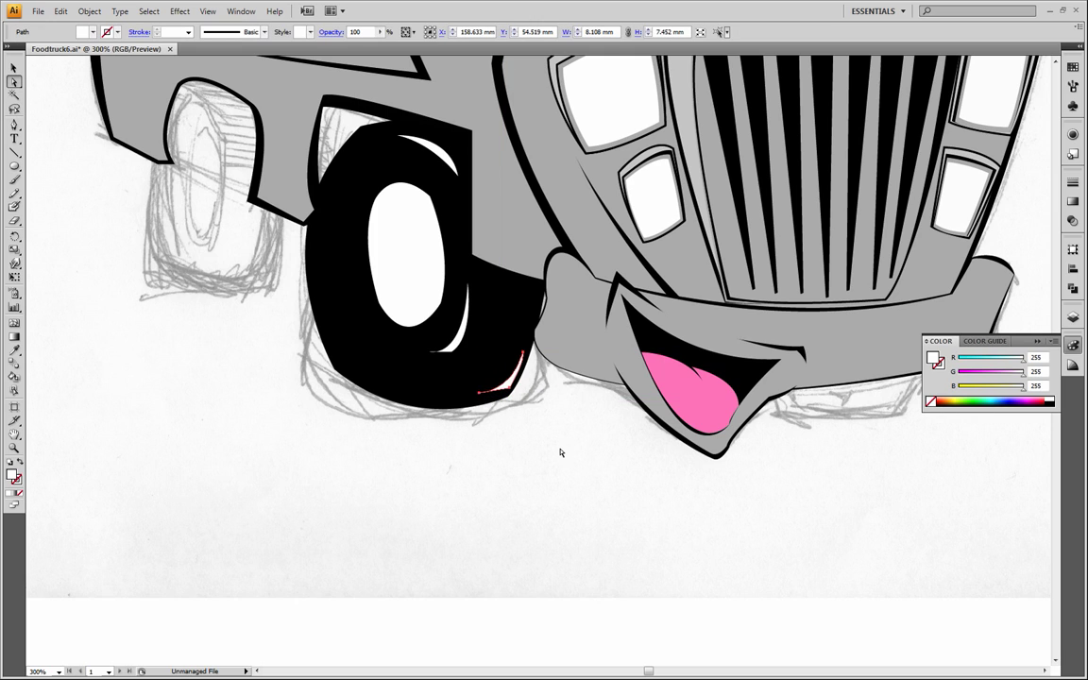
key("Left")
key("Down")
key("Right")
key("Up")
left_click(556, 464)
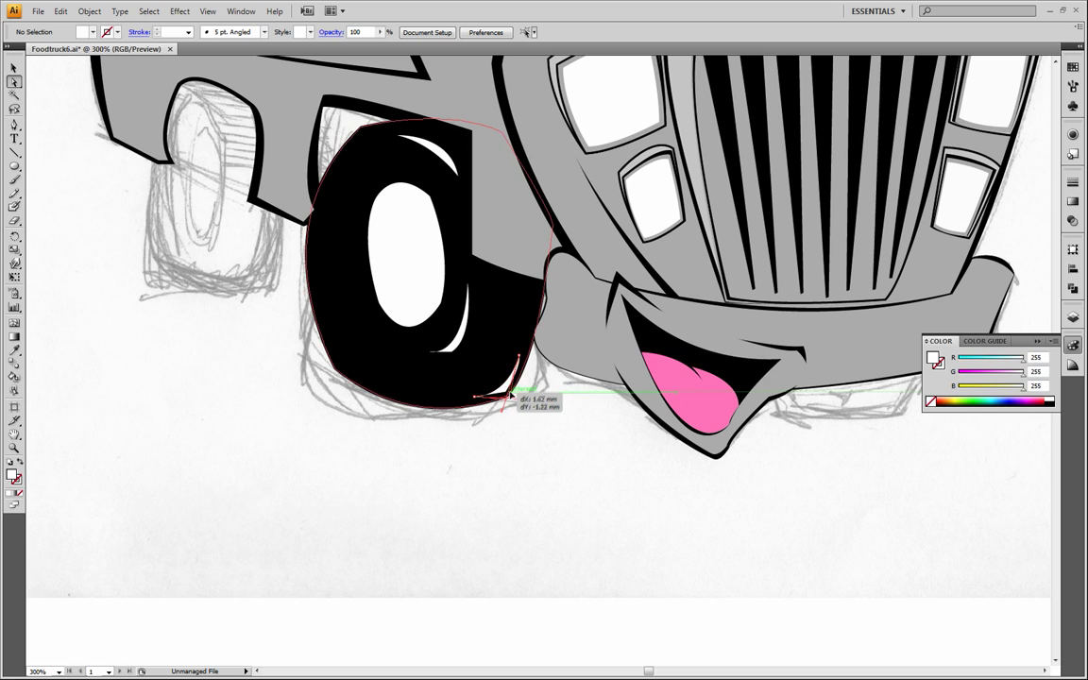
left_click(503, 397)
left_click(534, 461)
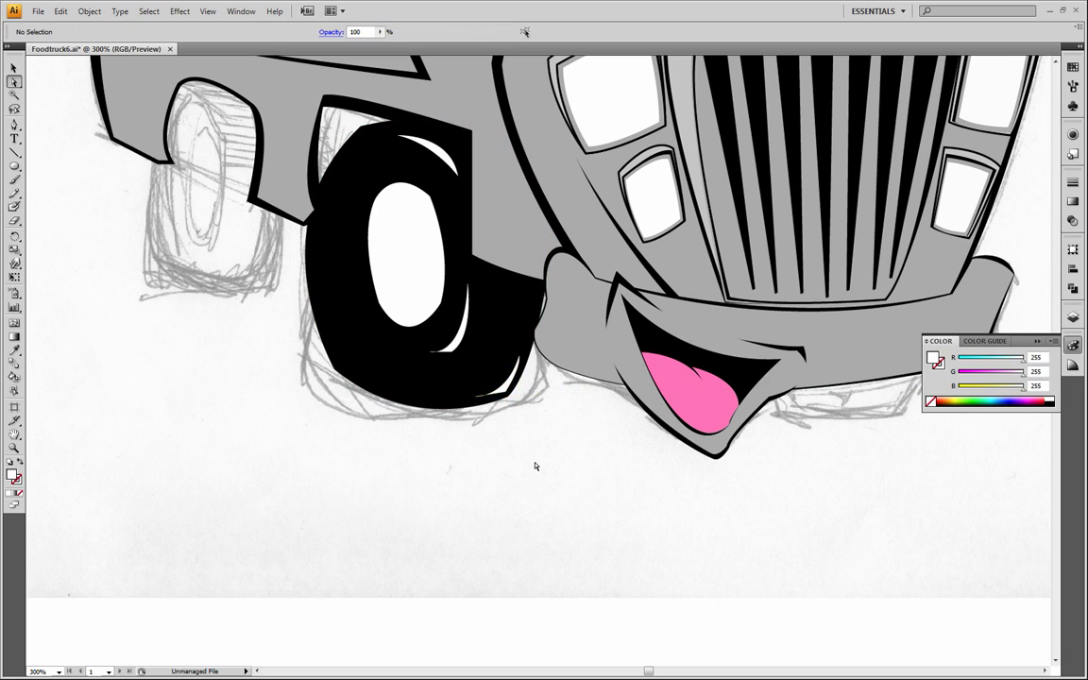
Examine the front tire and its lower edge highlight in relation to the whole truck.
left_click(14, 448)
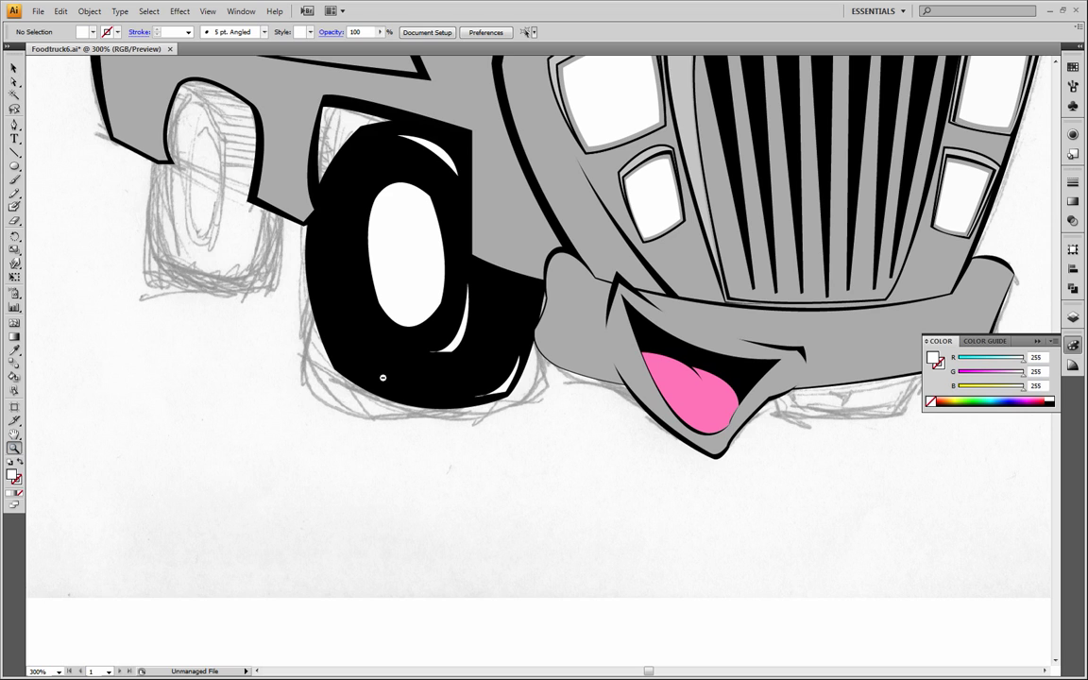
left_click(383, 377, "alt")
left_click(510, 339, "alt")
left_click(585, 355, "alt")
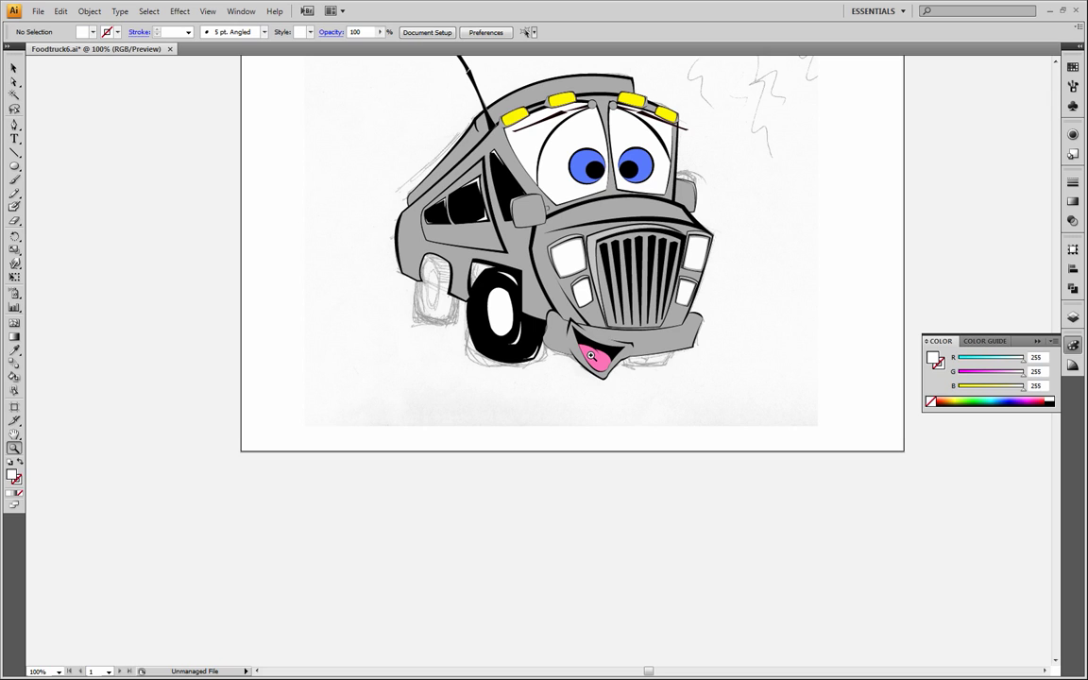
left_click(14, 82)
left_click(539, 357)
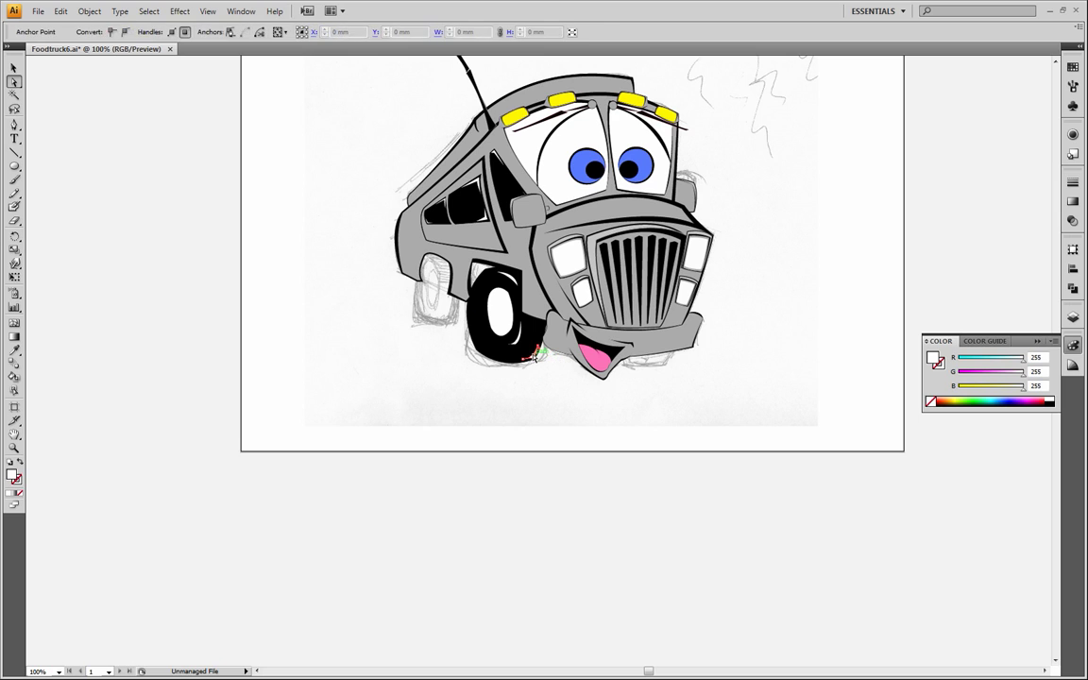
left_click(535, 356)
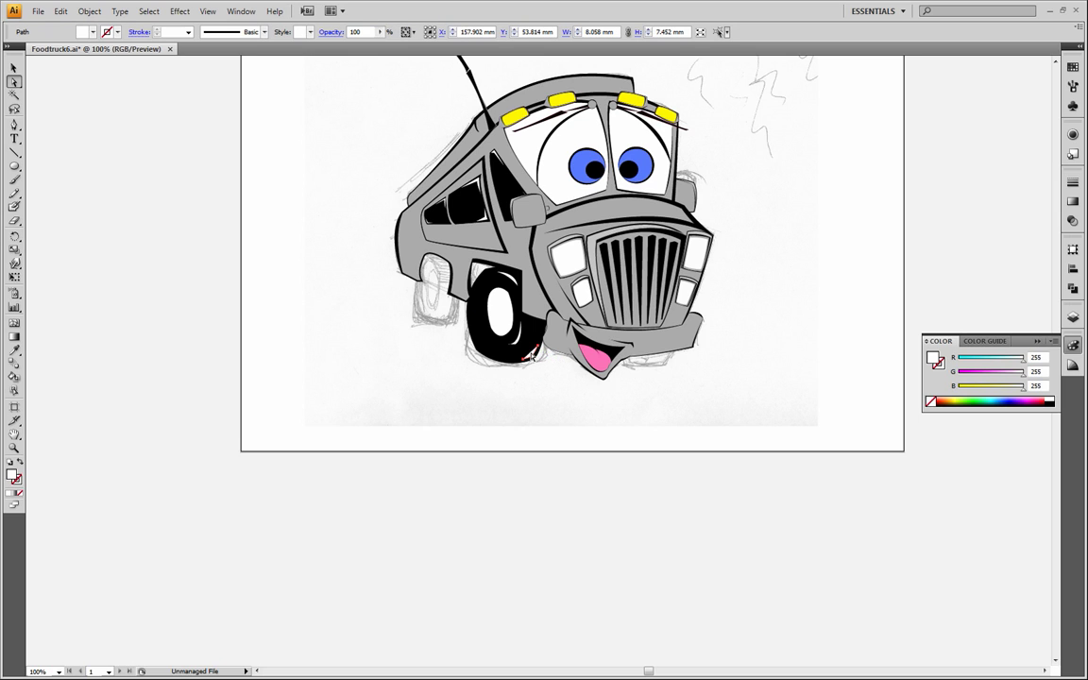
key("ctrl+shift+a")
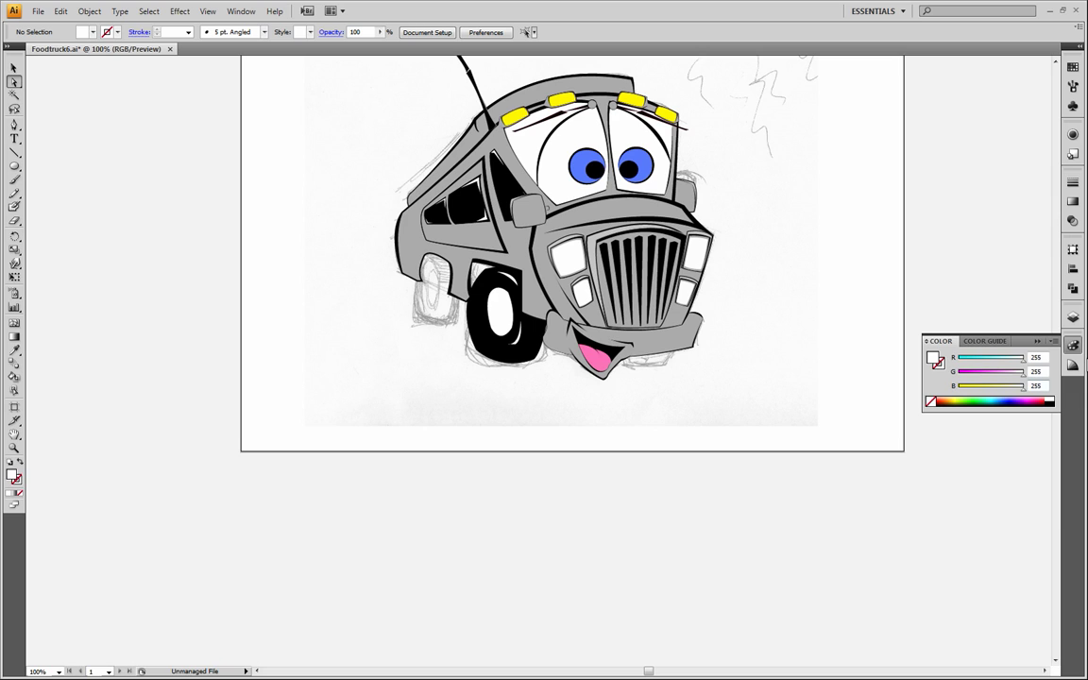
Lock the artwork layers from Head Light 2 through Left Side Mirror, leaving the Tires layer unlocked.
left_click(1072, 320)
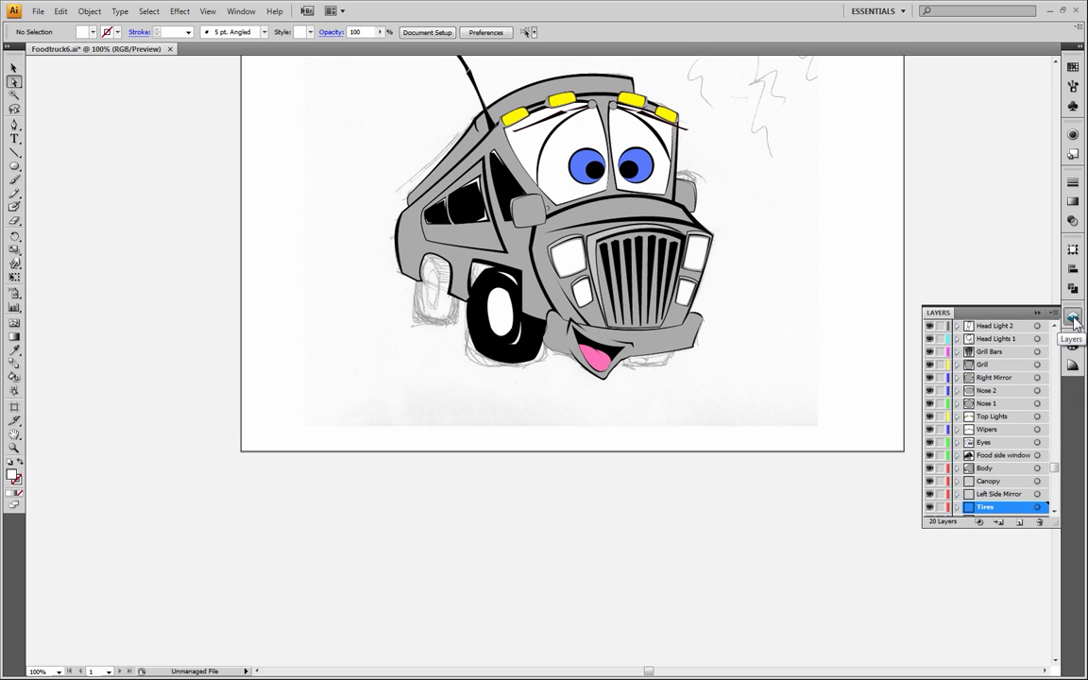
left_click_drag(944, 326, 941, 509)
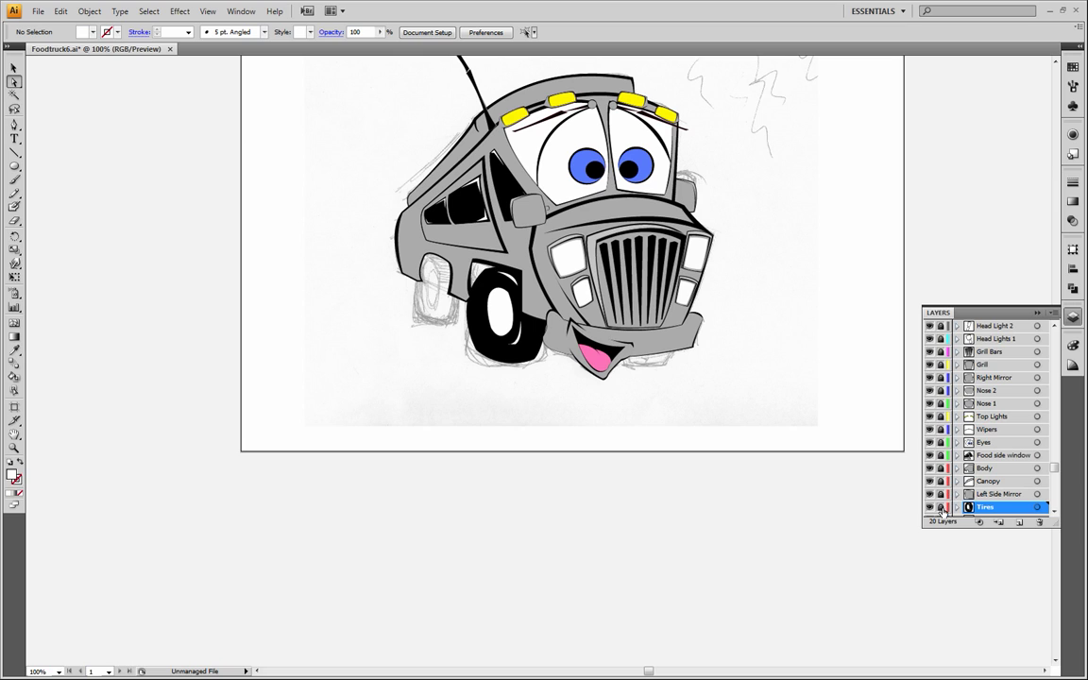
left_click(1055, 477)
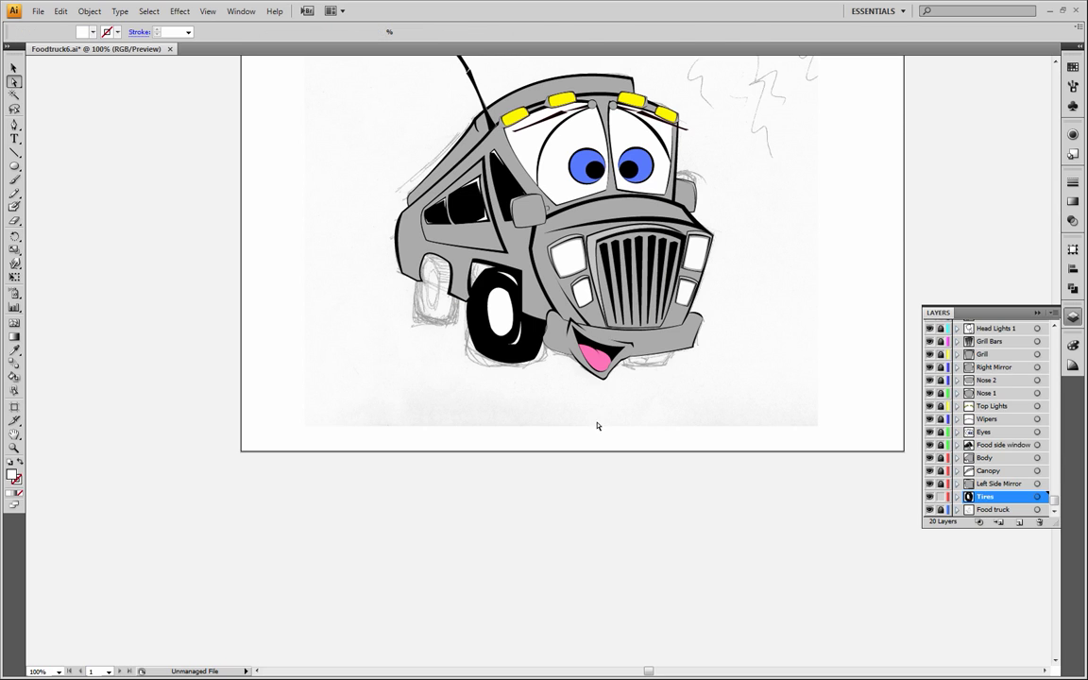
Select the front tire's parts and lock the Bumper layer so only the Tires layer artwork stays editable.
left_click_drag(597, 425, 558, 373)
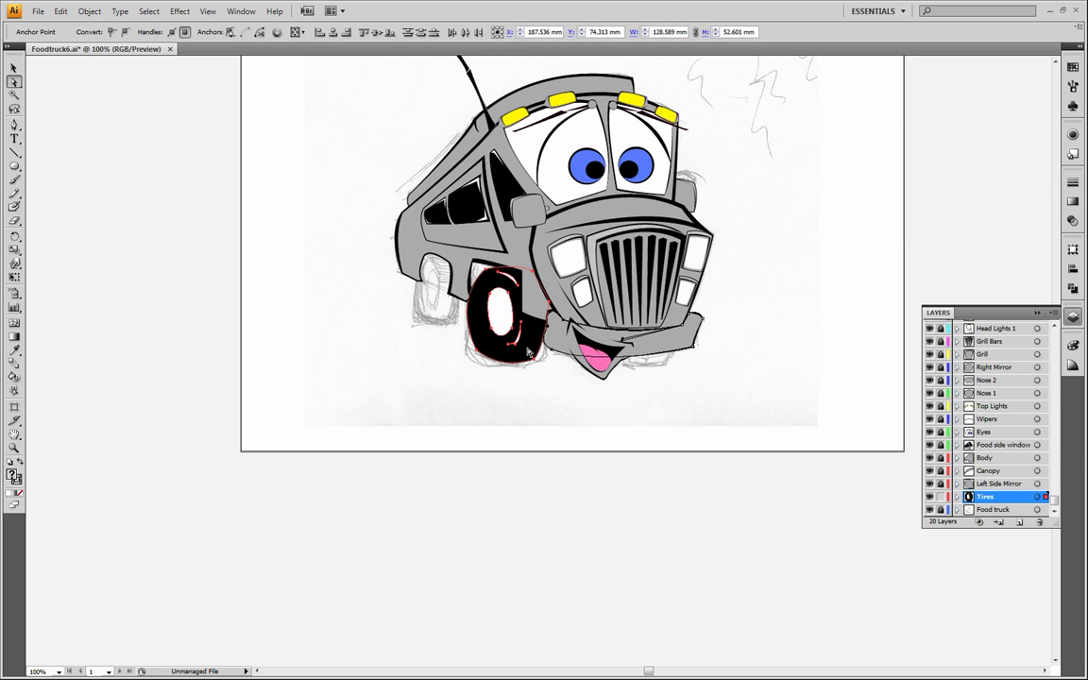
left_click_drag(528, 350, 411, 393)
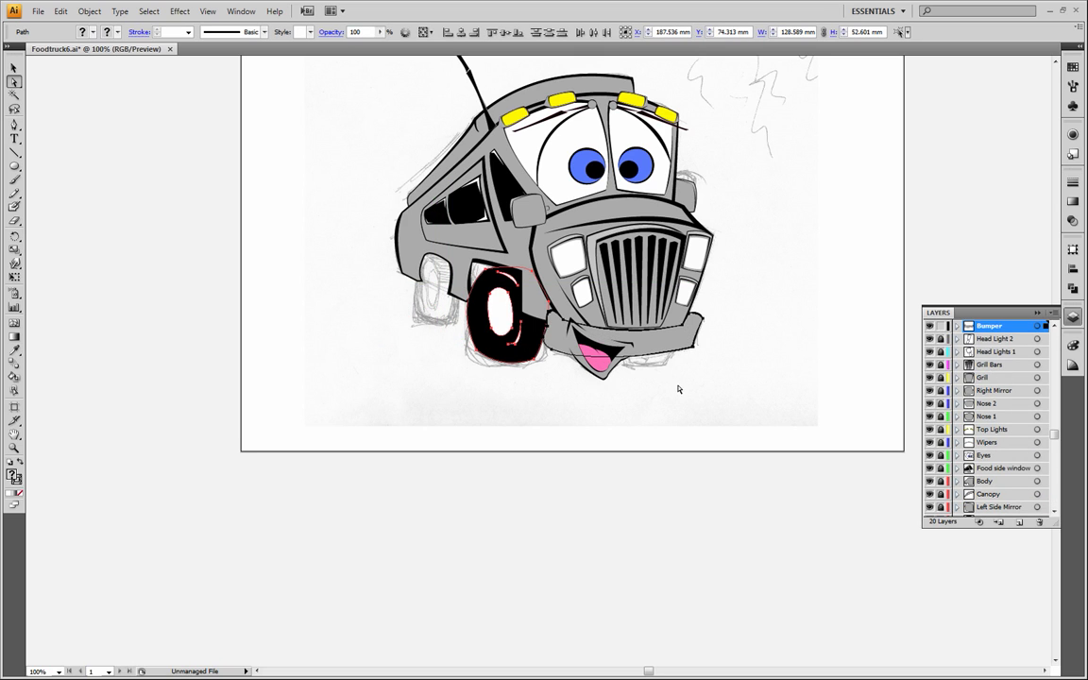
left_click(942, 325)
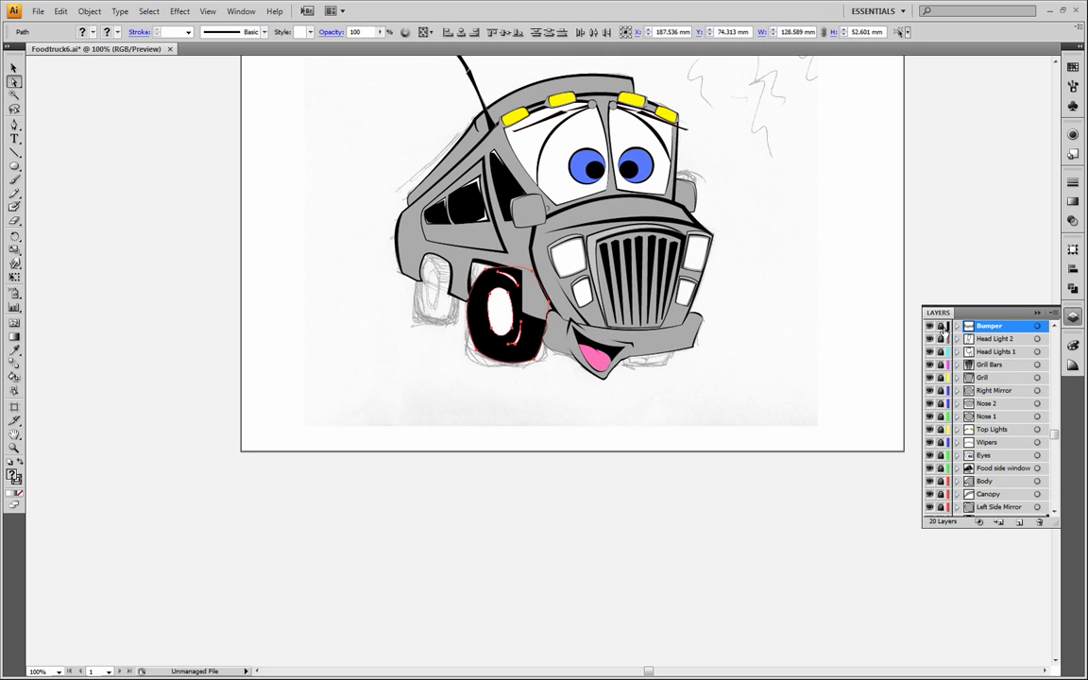
Duplicate the front tire to the rear wheel position, scale the copy down, fit it in the wheel well and deselect it.
left_click_drag(499, 352, 418, 327)
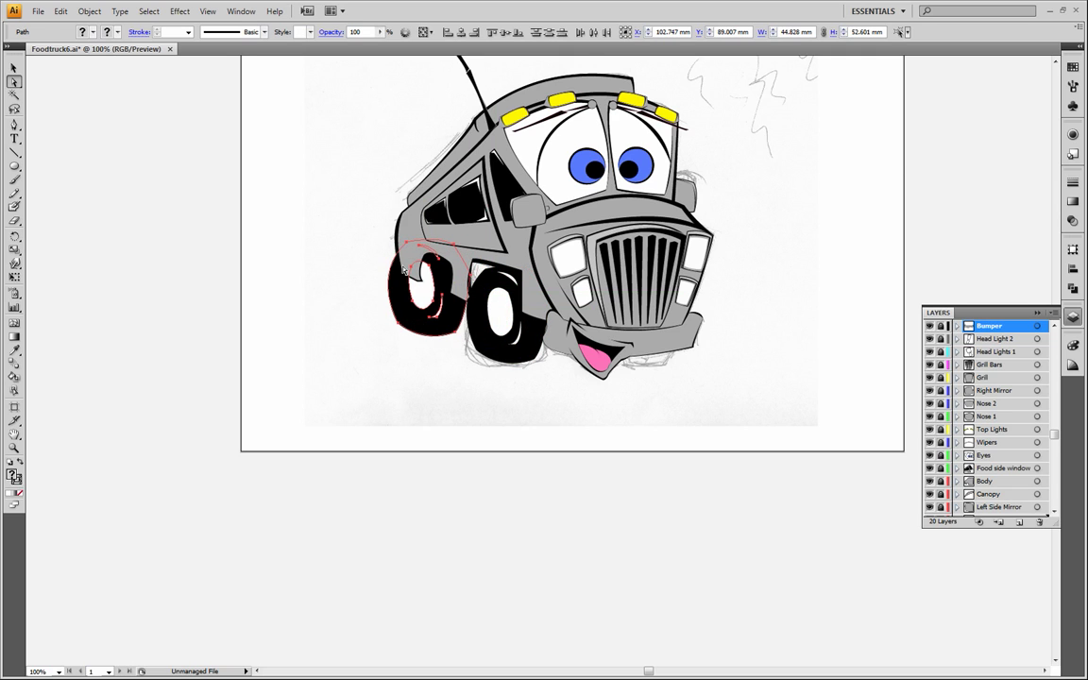
left_click(14, 68)
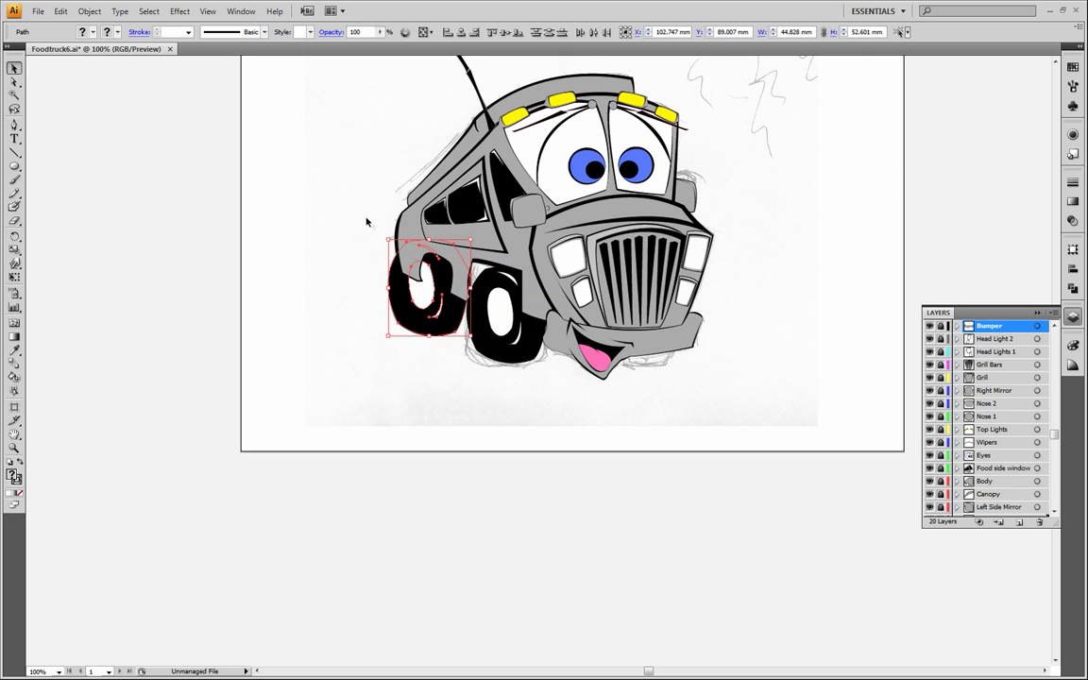
left_click_drag(388, 238, 406, 258)
mouse_move(427, 317)
left_mouse_down()
mouse_move(430, 304)
mouse_move(436, 319)
left_mouse_up()
left_click(404, 388)
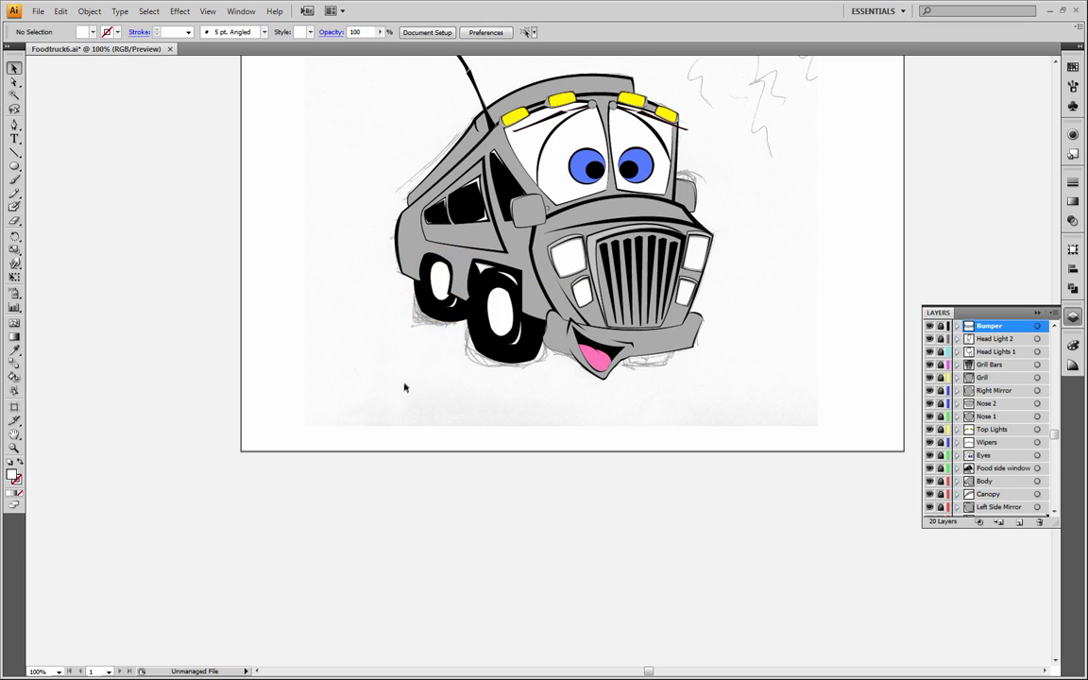
Give the front tire's outer shape a white stroke of 4 pt and check it deselected.
left_click(486, 336)
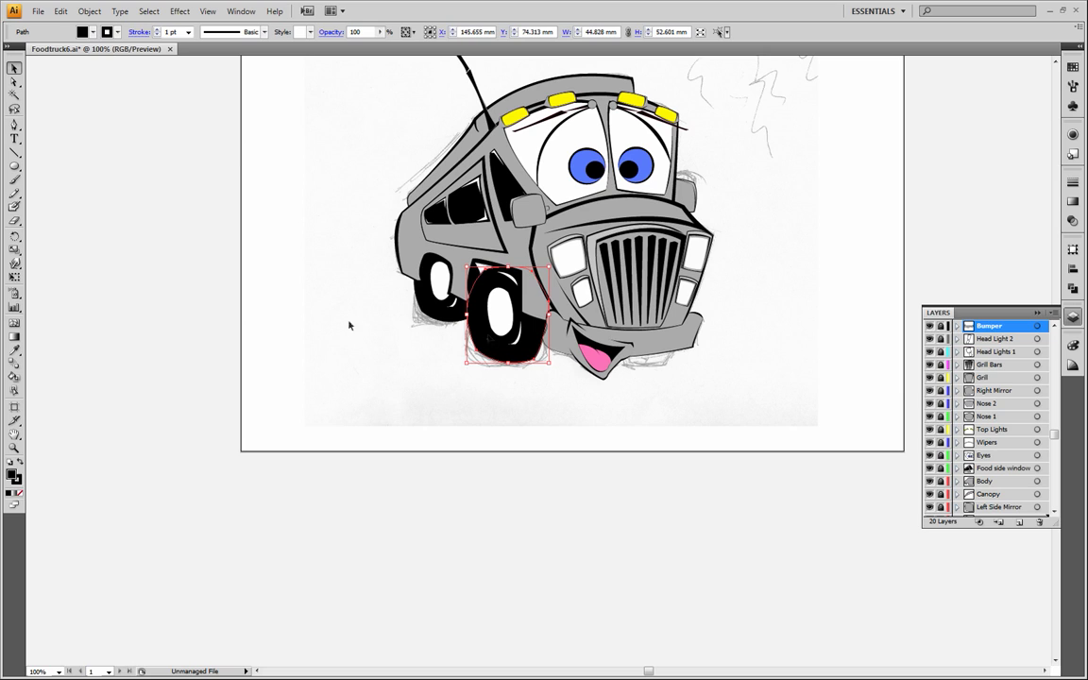
left_click(10, 491)
key("x")
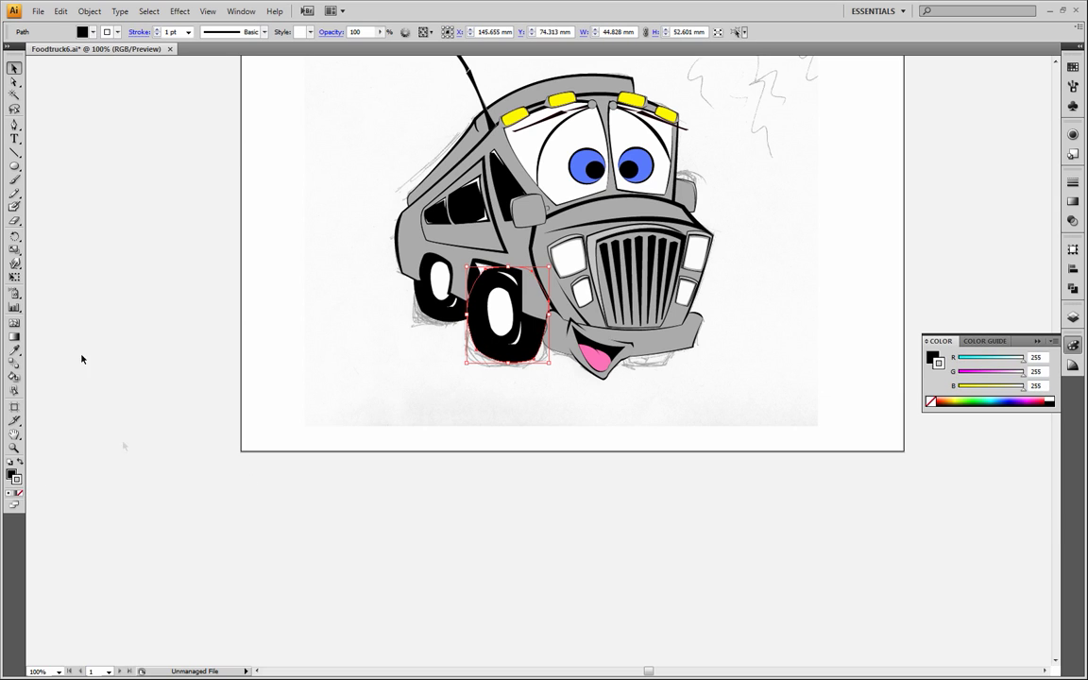
left_click(159, 29)
left_click(158, 29)
left_click(291, 326)
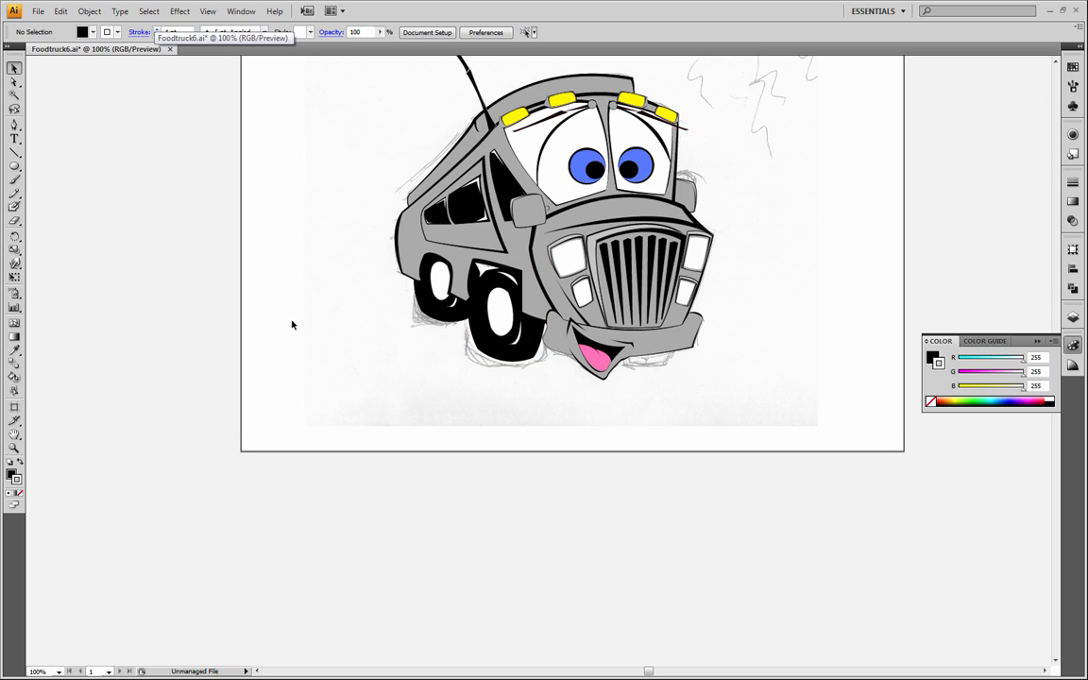
mouse_move(480, 308)
left_mouse_down()
mouse_move(493, 338)
mouse_move(484, 321)
left_mouse_up()
left_click(458, 369)
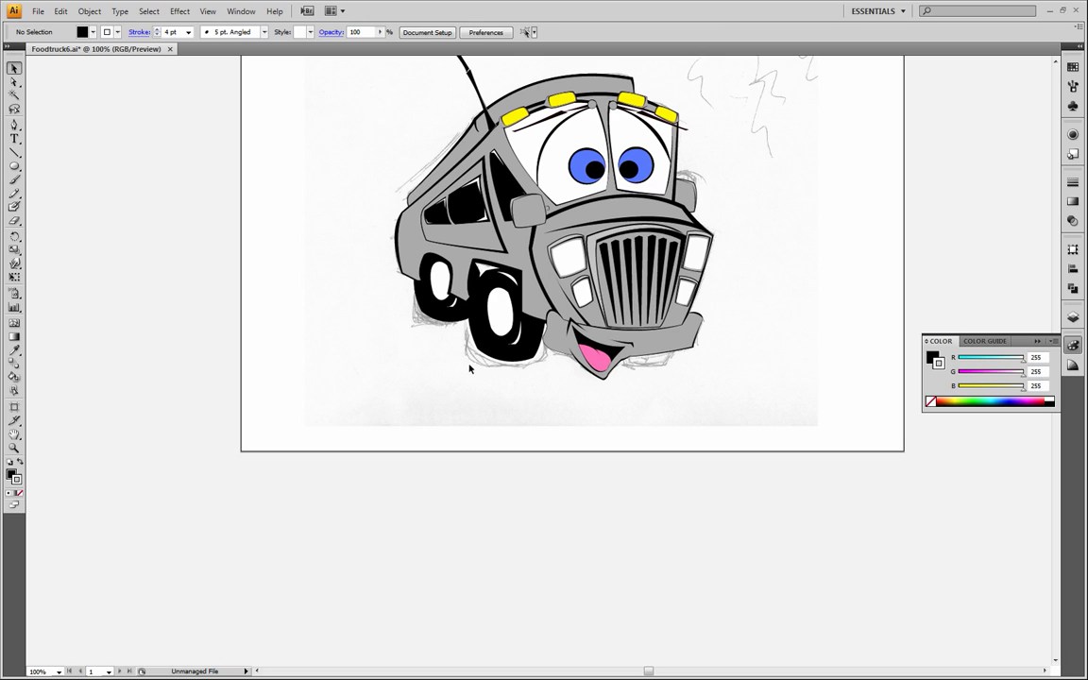
Try heavier stroke weights on the front tire's white outline, reduce it to 3 pt and deselect the tire.
left_click(493, 351)
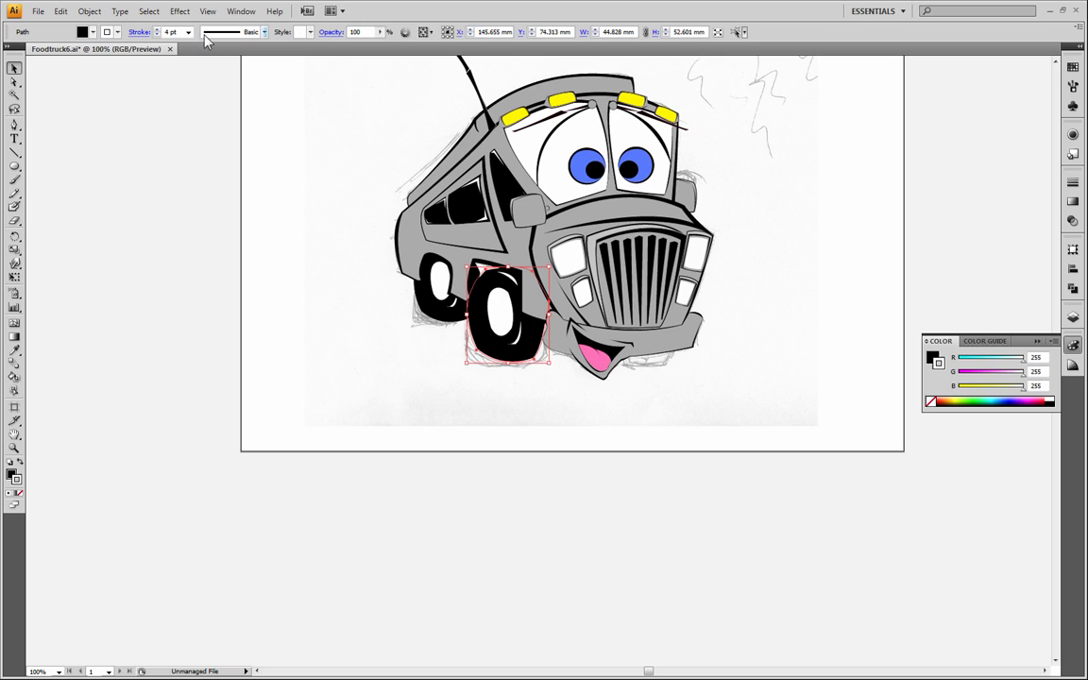
left_click(157, 29)
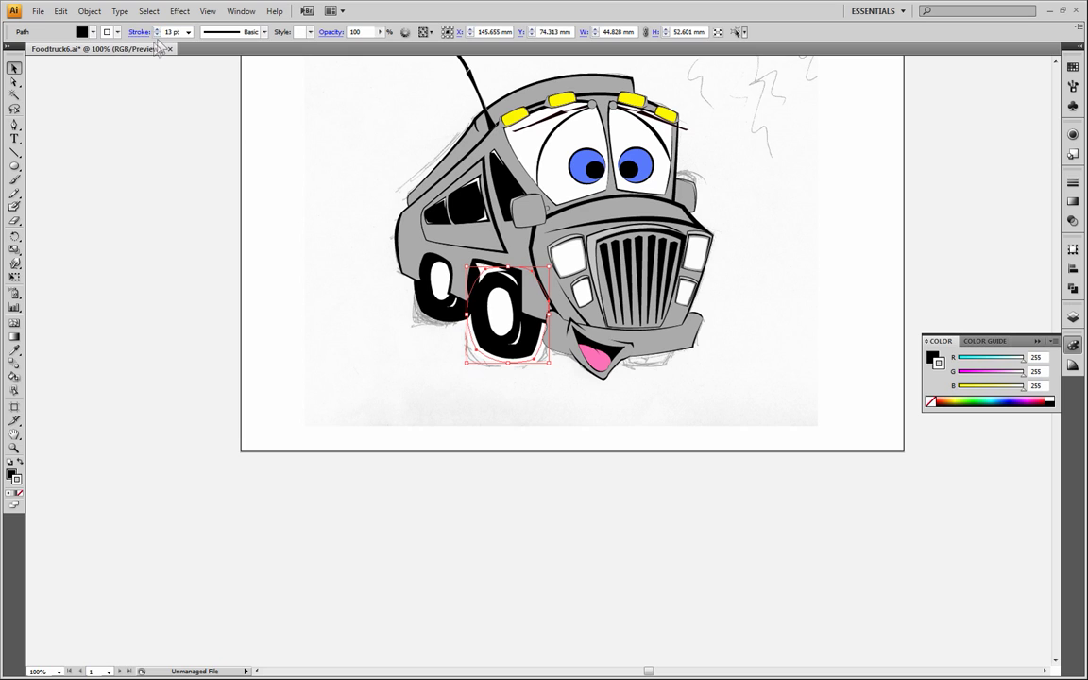
left_click(157, 35)
left_click(157, 35)
left_click(156, 35)
left_click(156, 35)
left_click(156, 35)
left_click(157, 35)
left_click(157, 34)
left_click(156, 35)
left_click(269, 358)
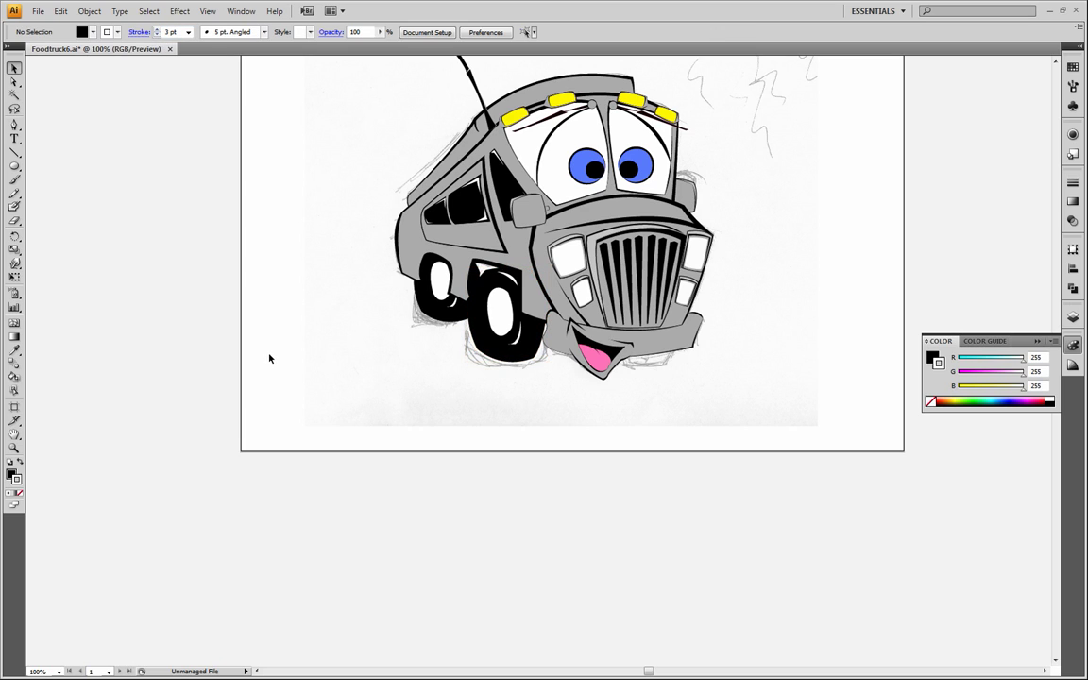
Undo the stroke weight changes made to the front tire's white outline.
left_click(440, 302)
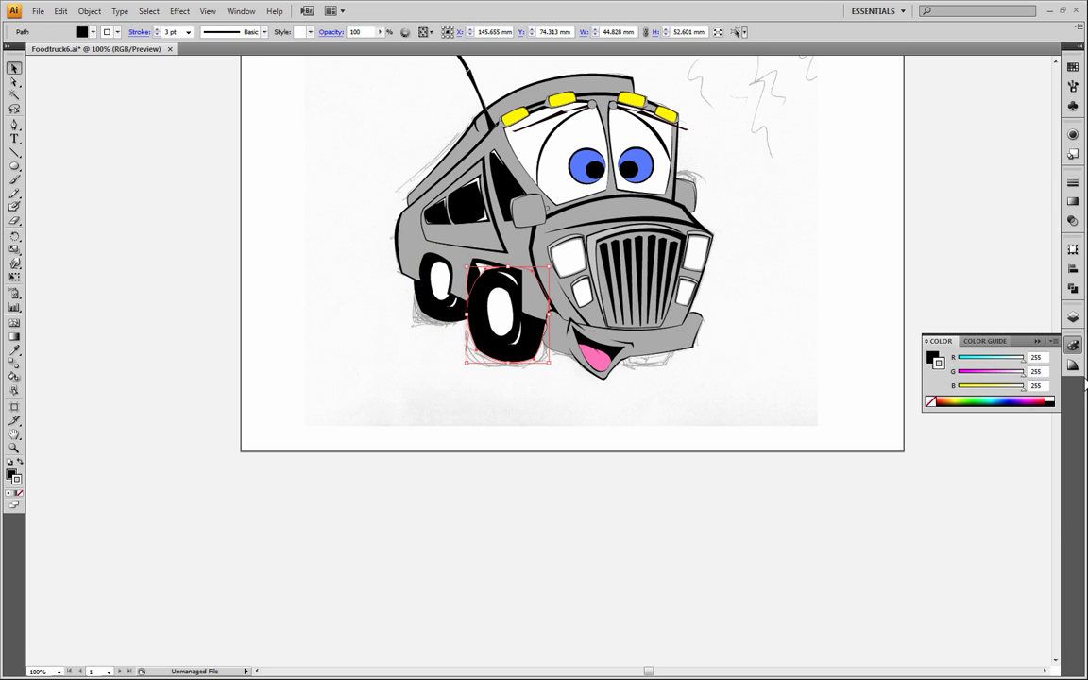
left_click(1072, 318)
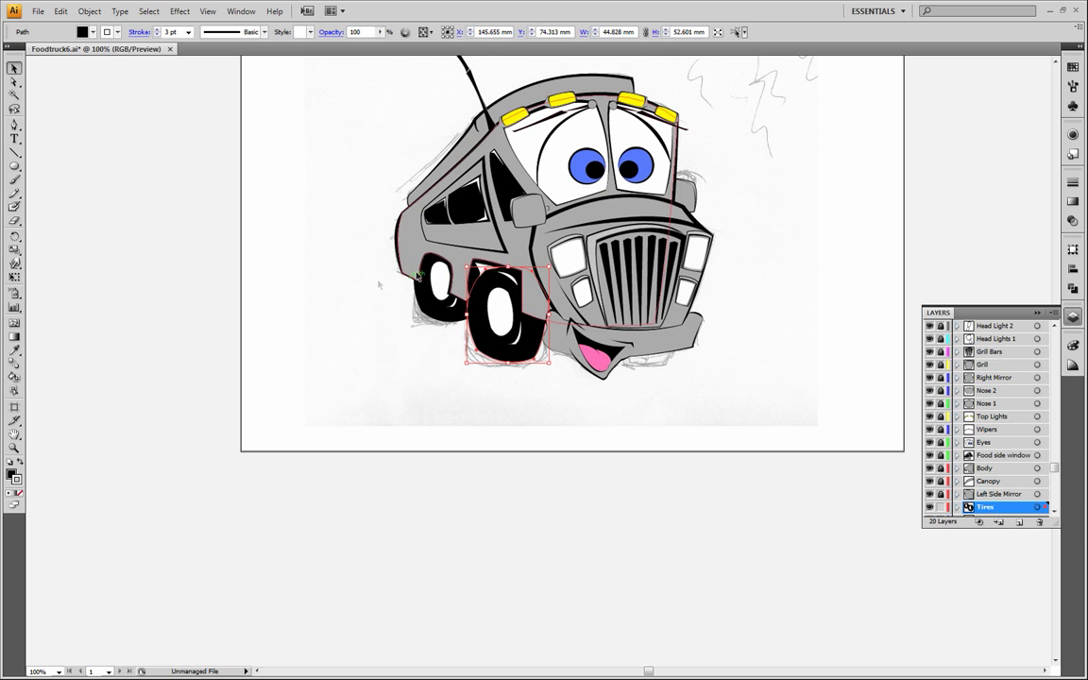
key("ctrl+shift+b")
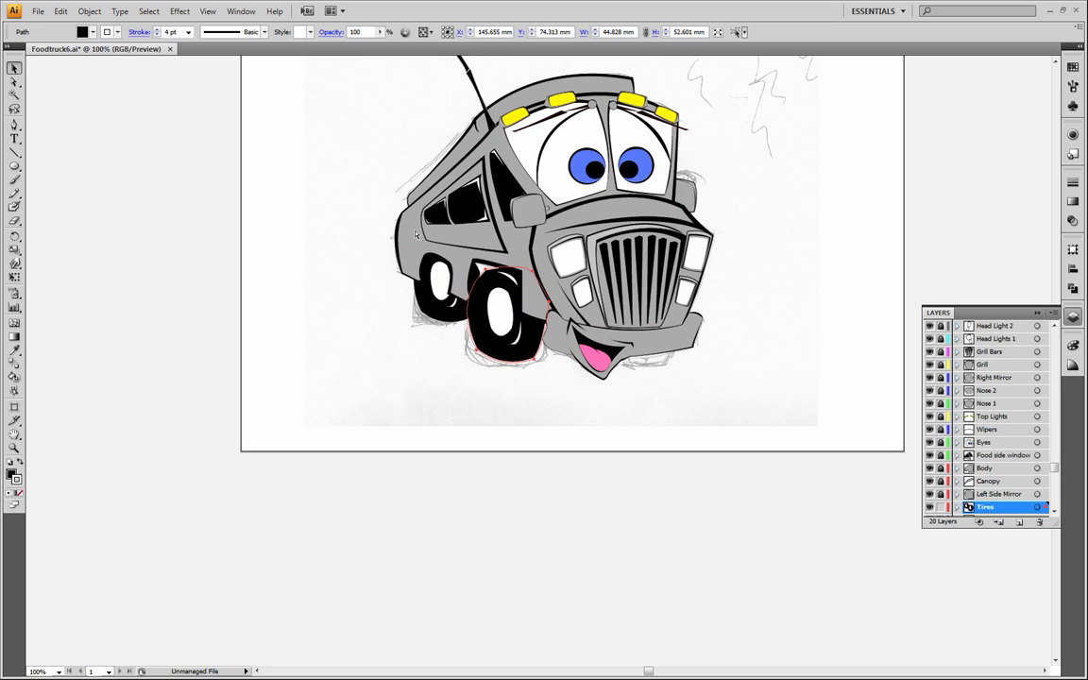
key("Up")
key("Up")
key("Up")
key("Up")
key("Up")
key("Up")
key("Up")
key("Up")
key("Down")
key("Down")
key("Down")
key("Down")
key("Down")
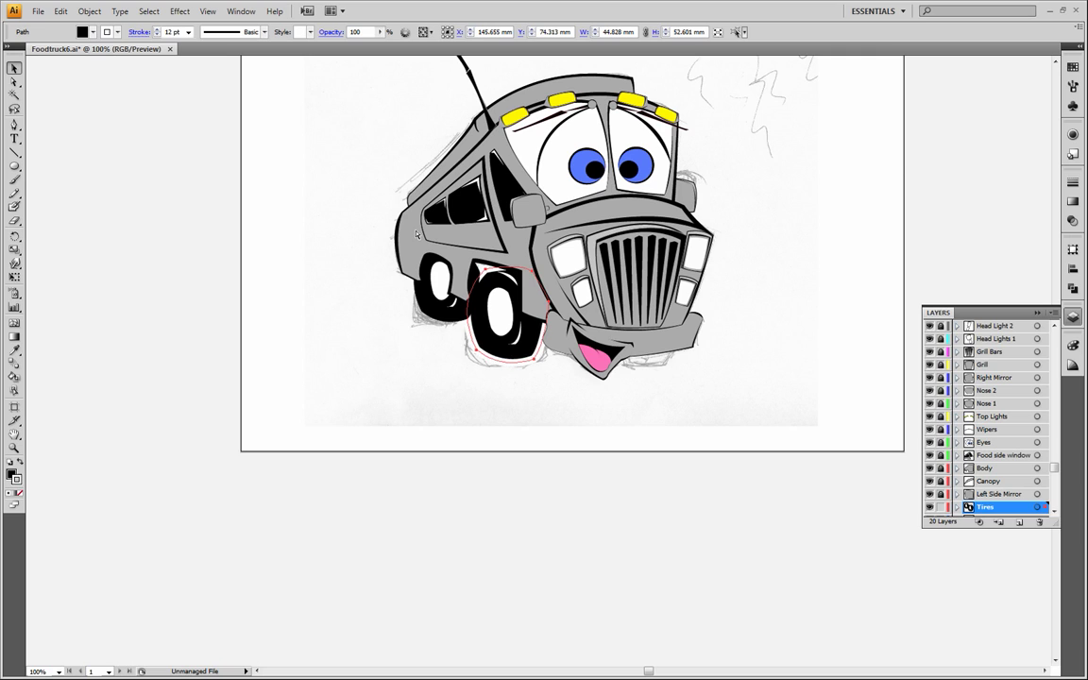
key("ctrl+z")
key("ctrl+z")
key("ctrl+z")
key("ctrl+z")
key("ctrl+z")
key("ctrl+z")
key("ctrl+z")
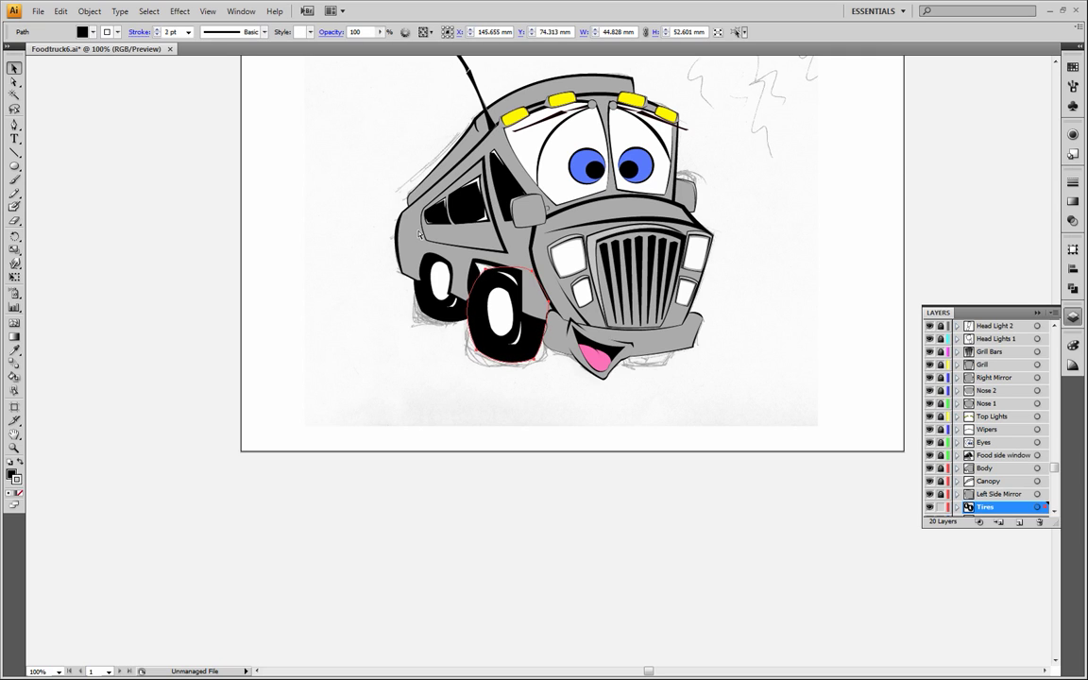
Undo the front tire's white stroke and the duplicated rear tire, back to the single selected front tire.
key("ctrl+z")
key("ctrl+z")
key("ctrl+z")
key("ctrl+z")
key("ctrl+z")
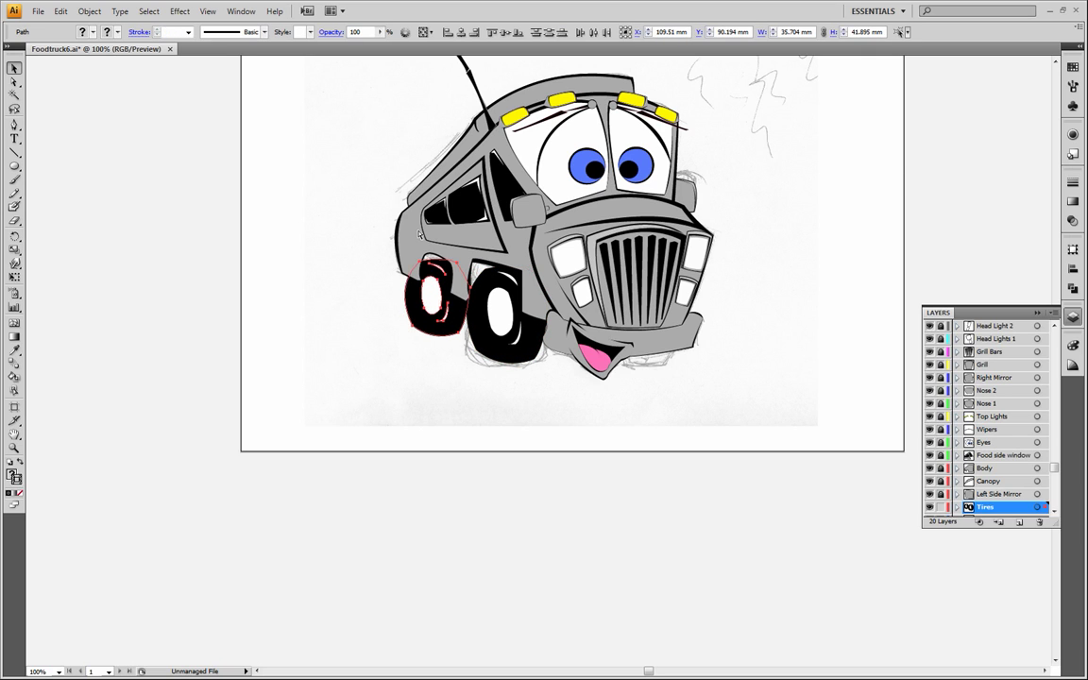
key("ctrl+z")
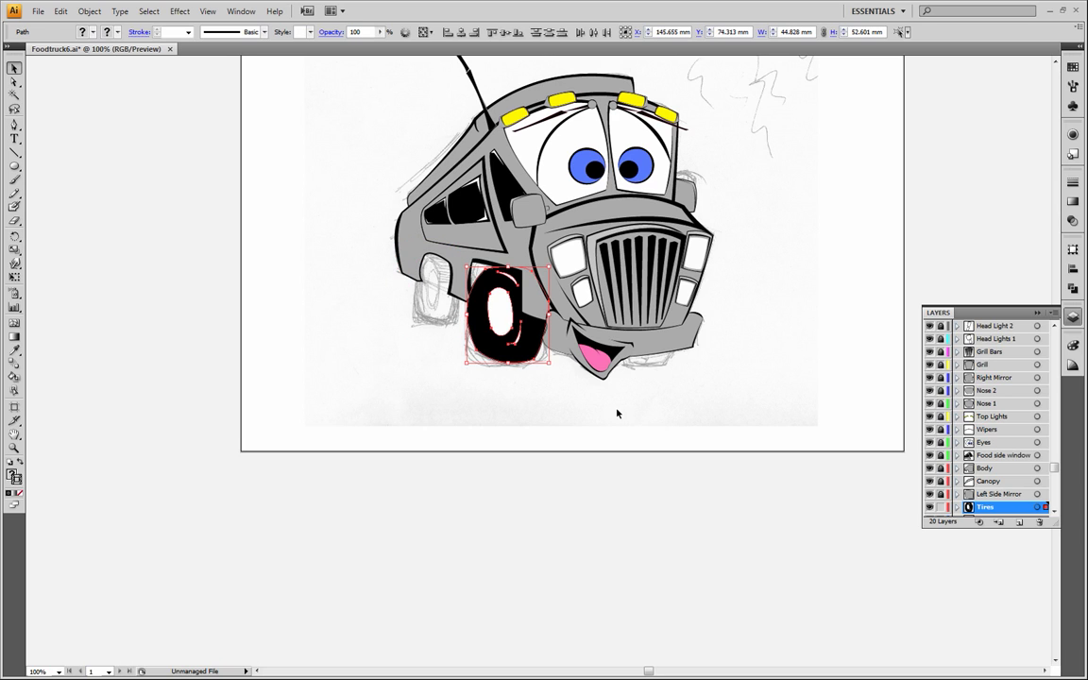
Copy the selected front tire, and add a new layer placed directly beneath the Tires layer.
left_click(60, 11)
left_click(36, 75)
left_click(1019, 522)
scroll(1058, 461, "down", 1)
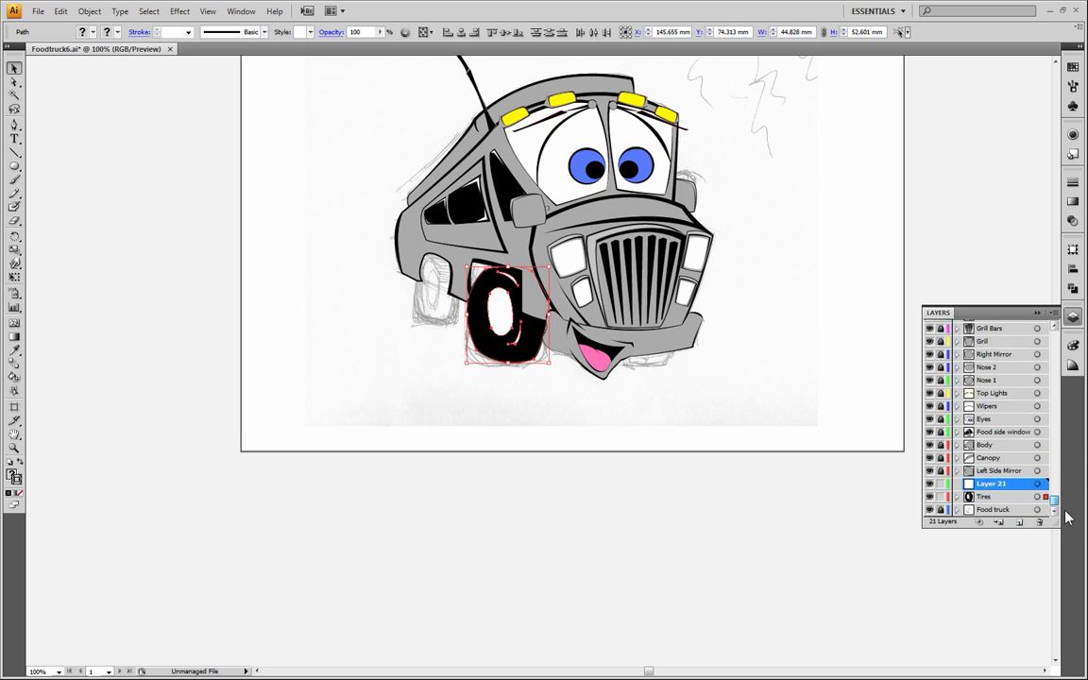
left_click_drag(1005, 498, 1001, 481)
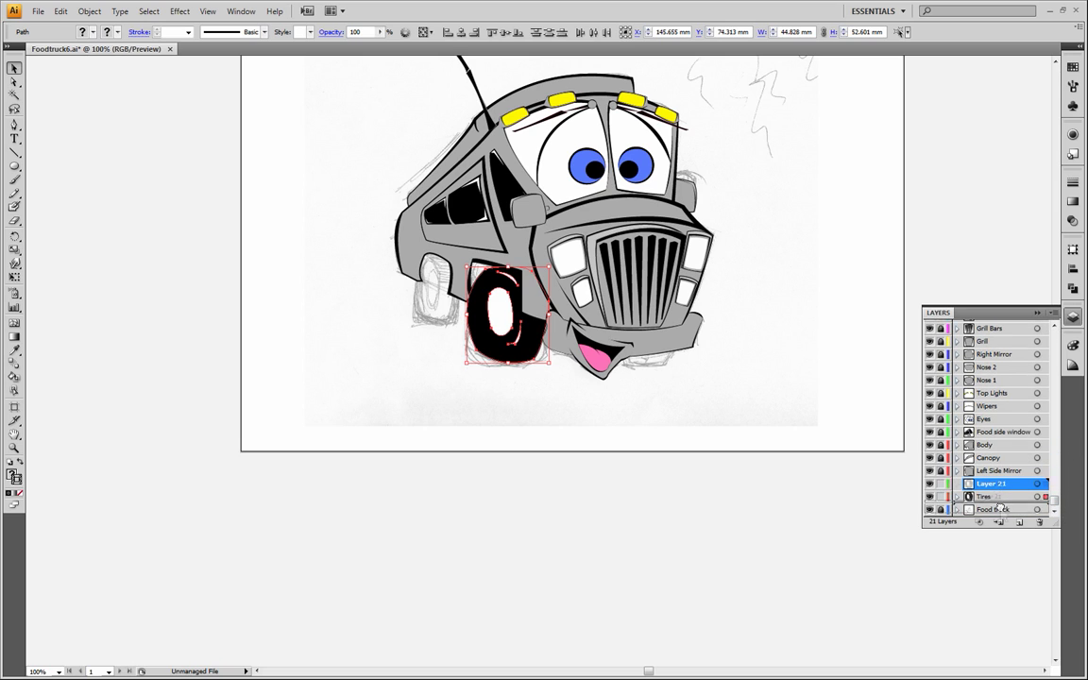
Paste the tire copy, scale it down to about 32 × 38 mm and position it over the sketched rear wheel.
left_click(60, 10)
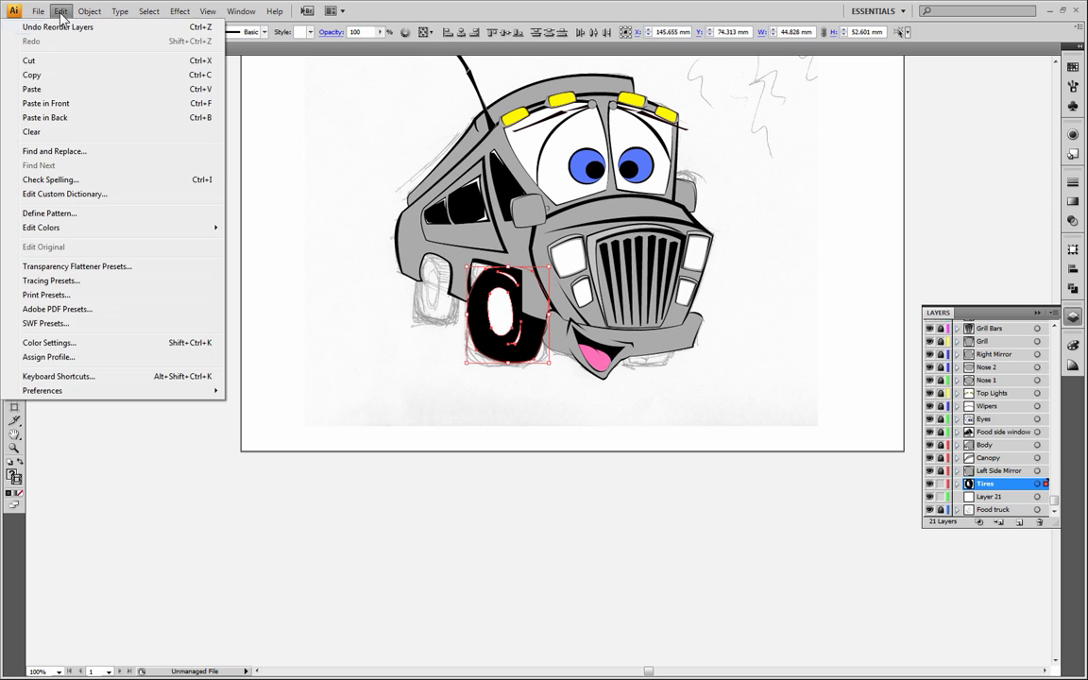
left_click(59, 90)
left_click_drag(501, 321, 373, 352)
mouse_move(422, 390)
left_mouse_down()
mouse_move(408, 376)
mouse_move(417, 404)
mouse_move(416, 385)
left_mouse_up()
left_click_drag(389, 340, 458, 285)
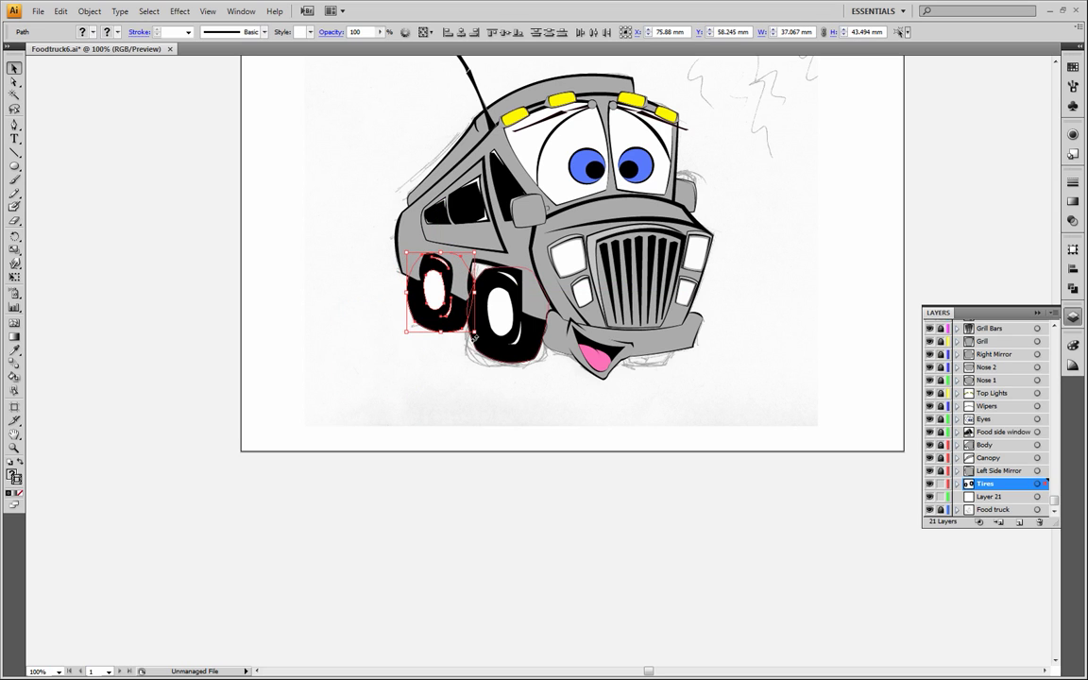
left_click_drag(474, 334, 425, 319)
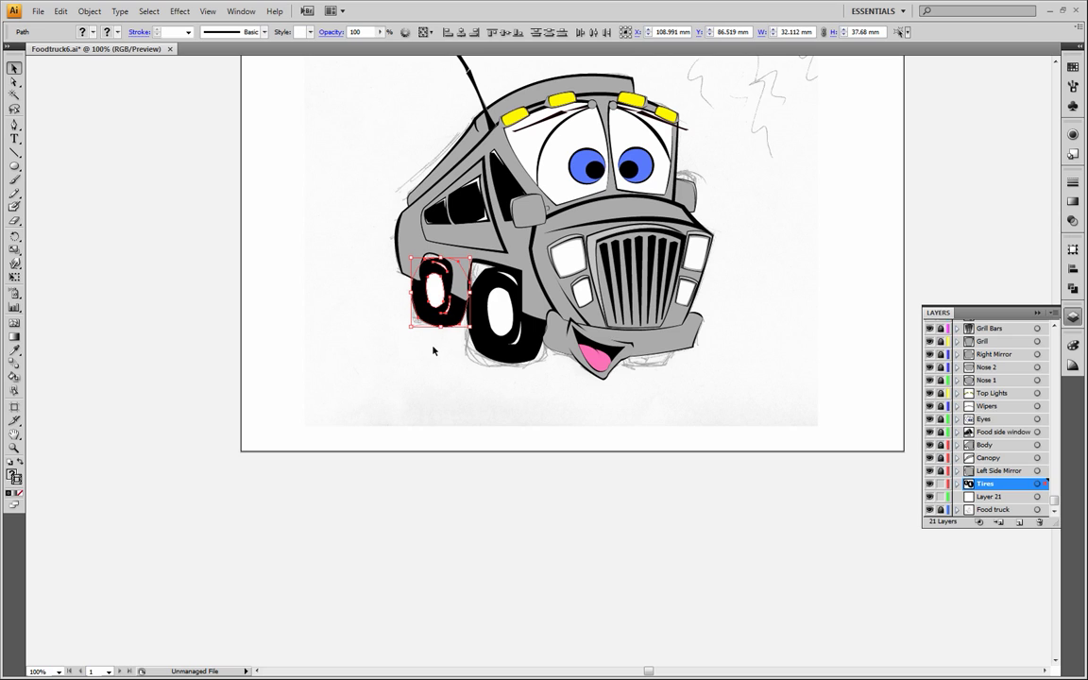
left_click(439, 355)
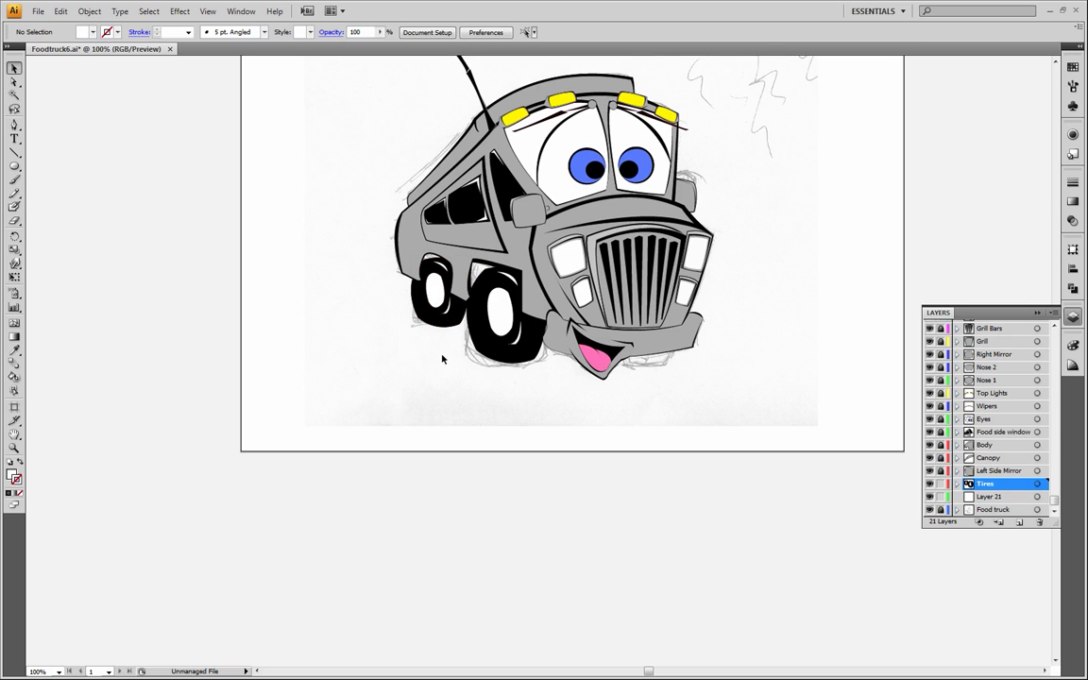
Give the front tire's outer shape a white 3 pt stroke and deselect it.
left_click(493, 353)
left_click(14, 476)
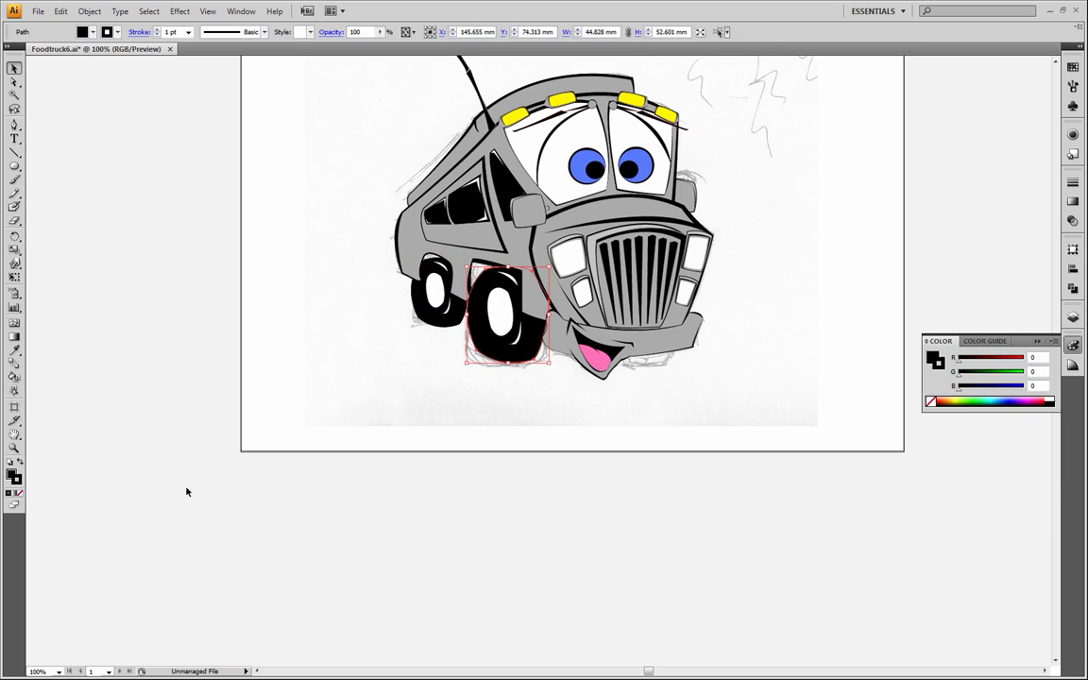
left_click(940, 368)
left_click(1049, 399)
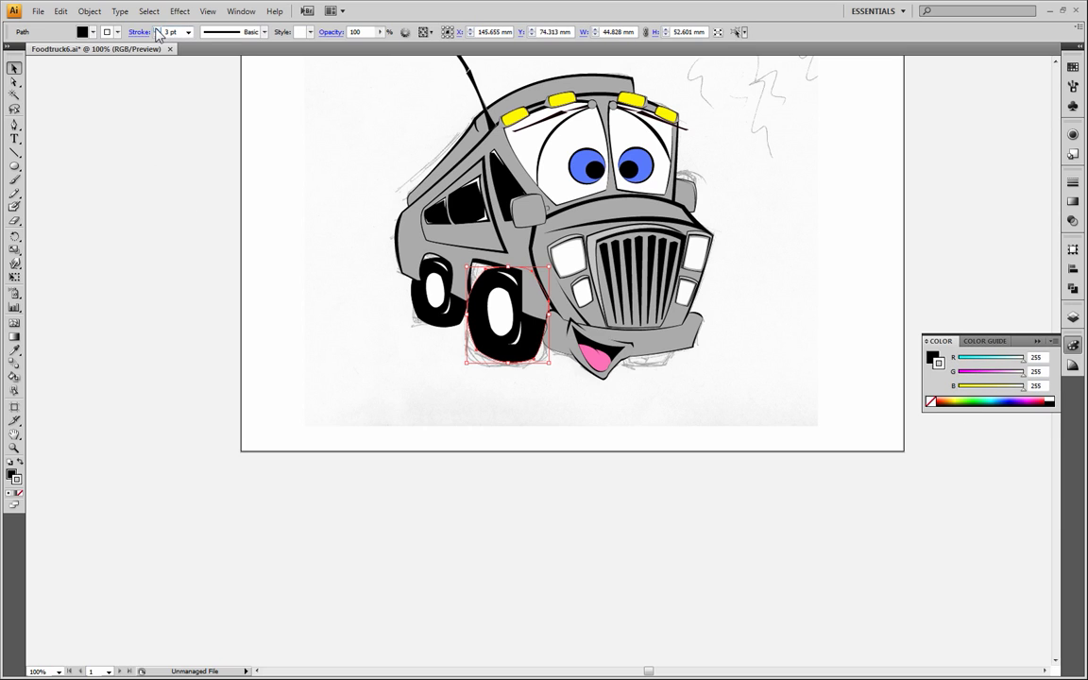
left_click(284, 334)
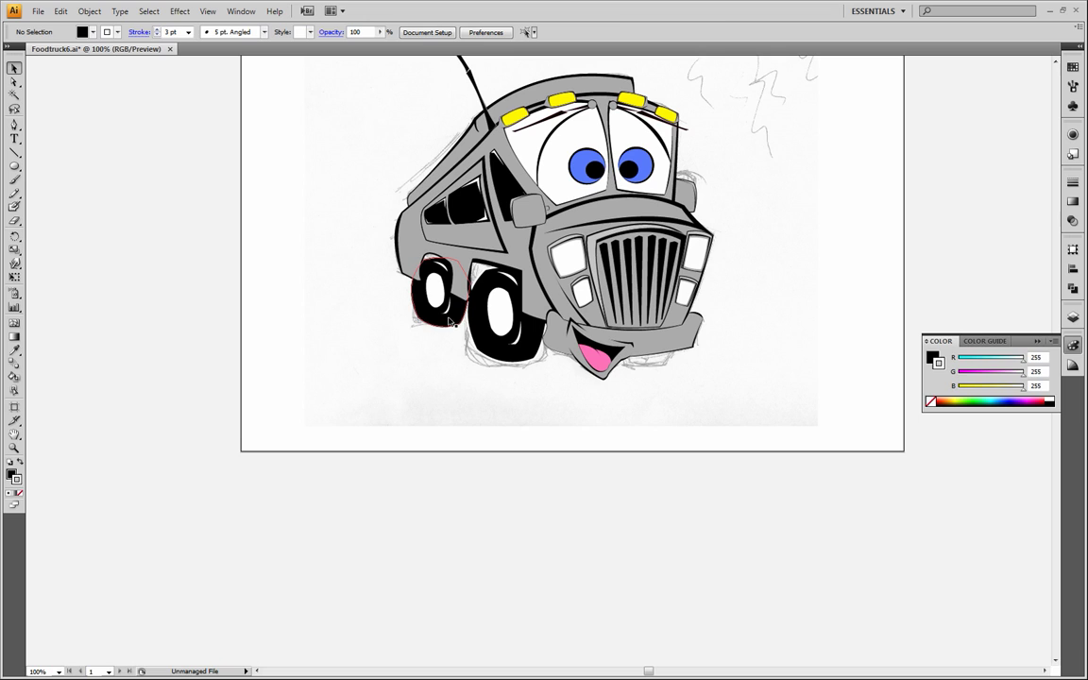
Group all parts of the rear tire, enlarge the group slightly within the wheel well and deselect it.
left_click(416, 300)
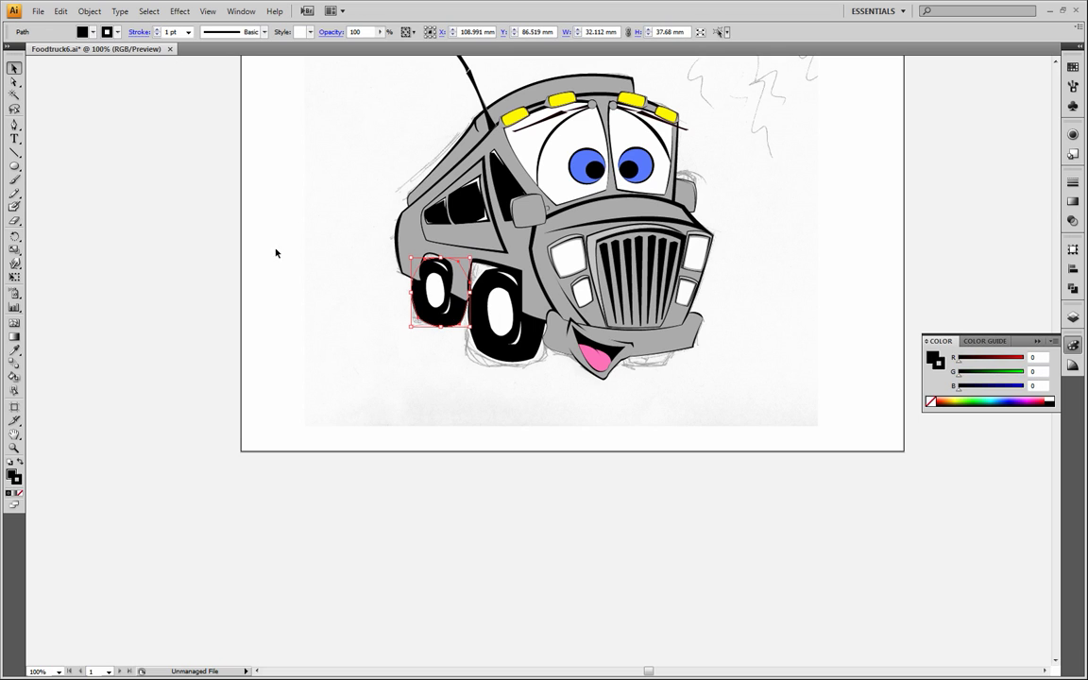
left_click_drag(398, 340, 387, 310)
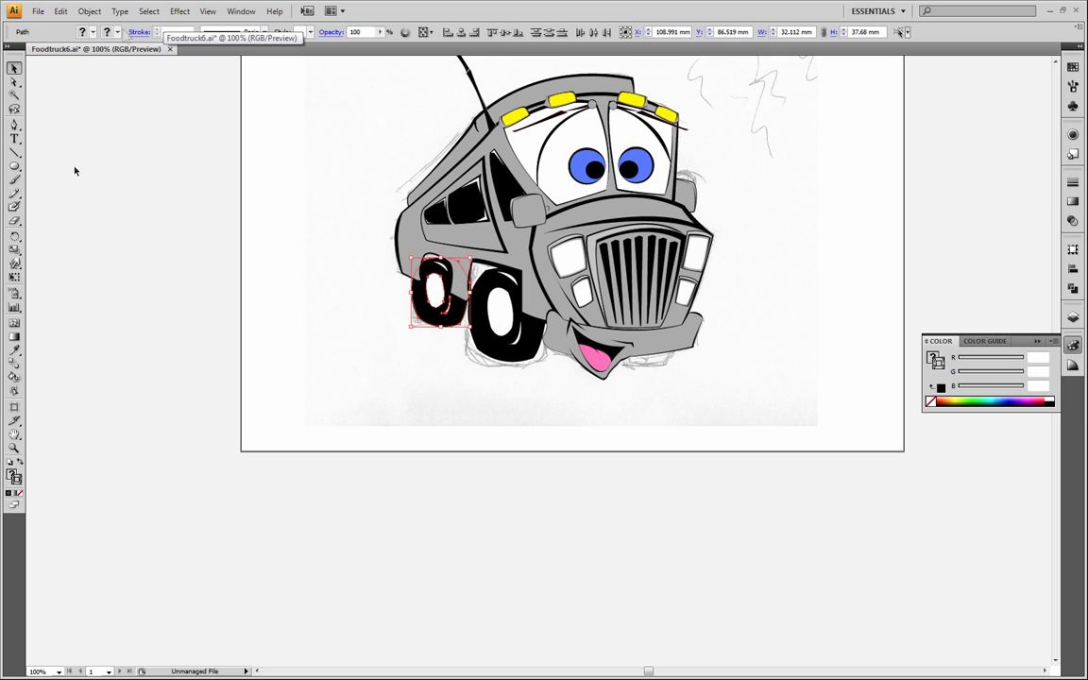
left_click(90, 11)
mouse_move(76, 17)
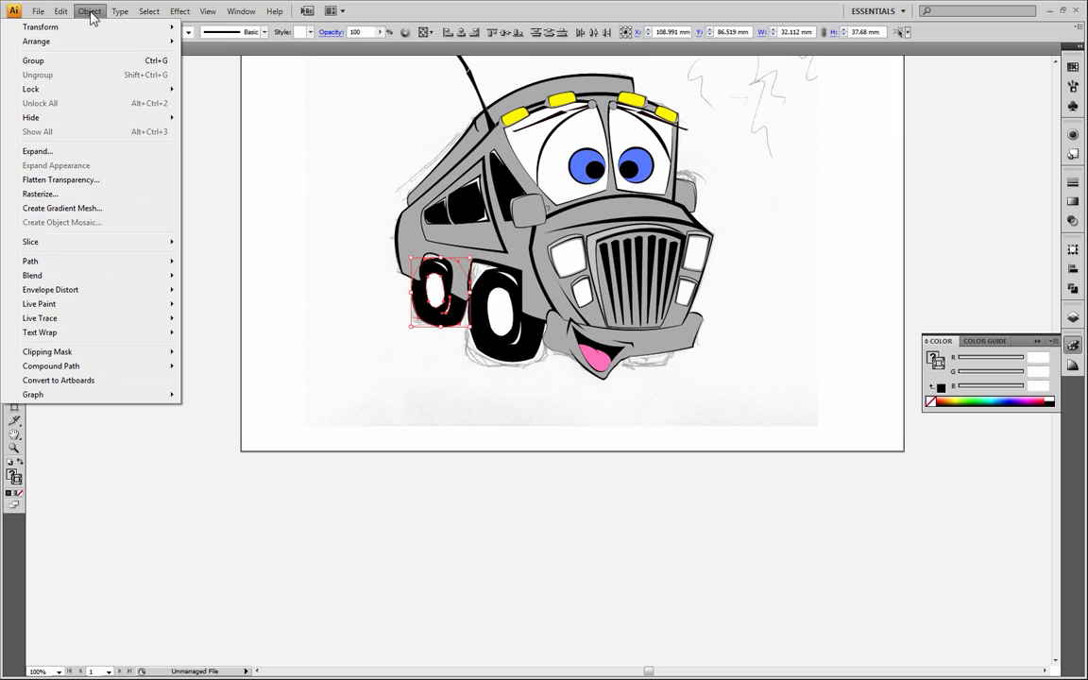
left_click(52, 56)
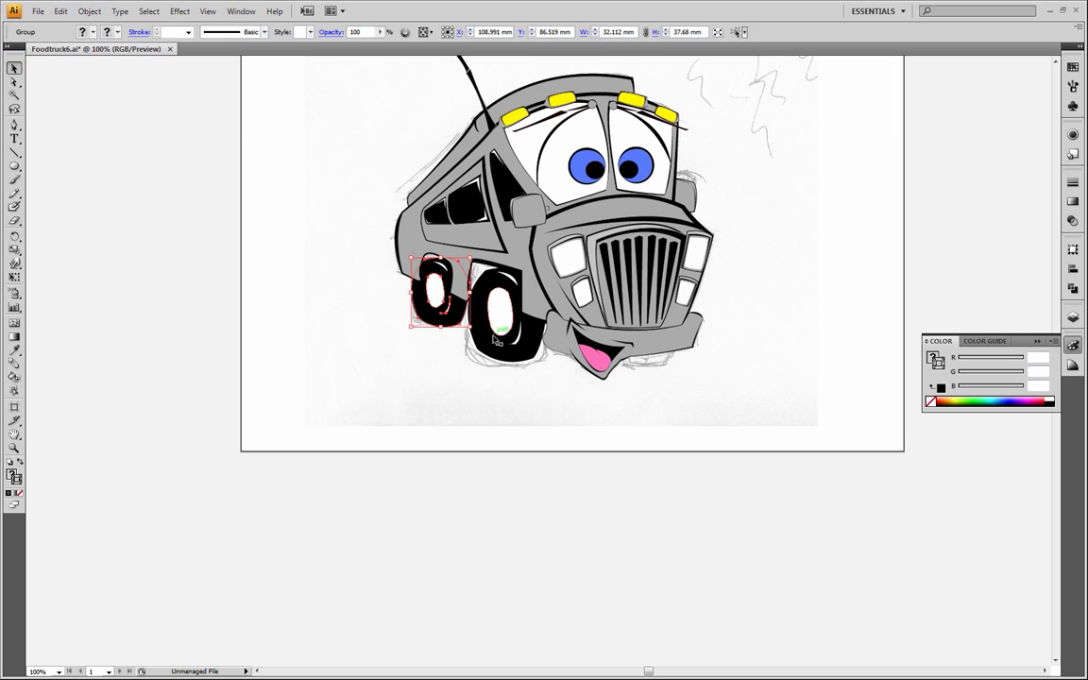
left_click_drag(472, 327, 420, 312)
left_click(359, 358)
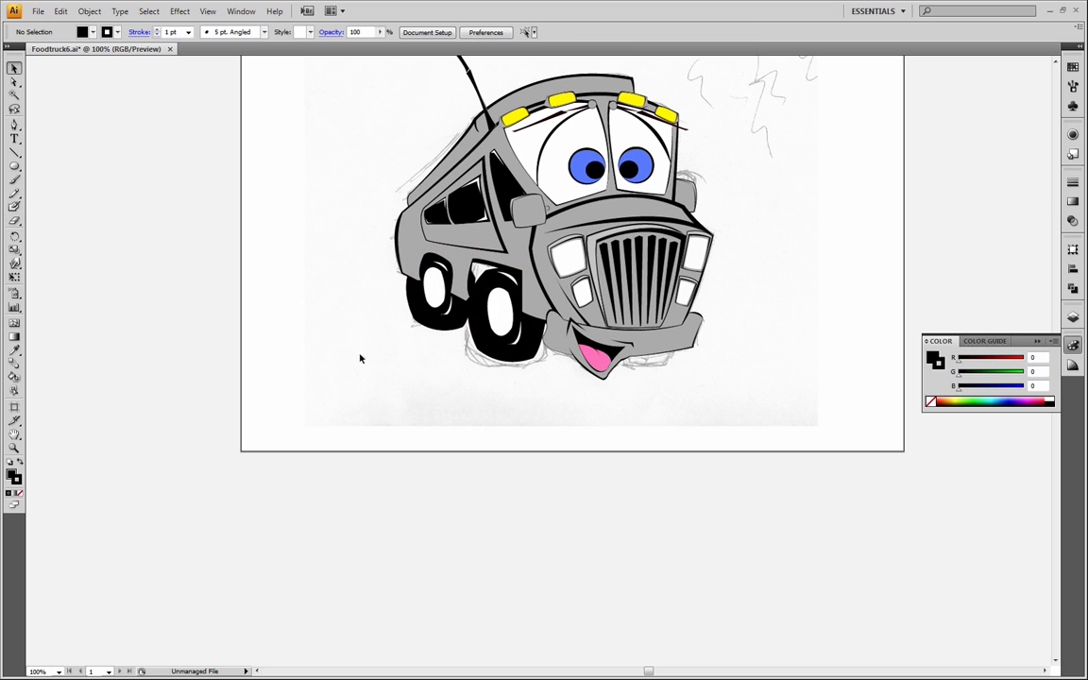
Set the white outline of the front tire's outer shape to 6 pt and deselect it.
left_click(485, 320)
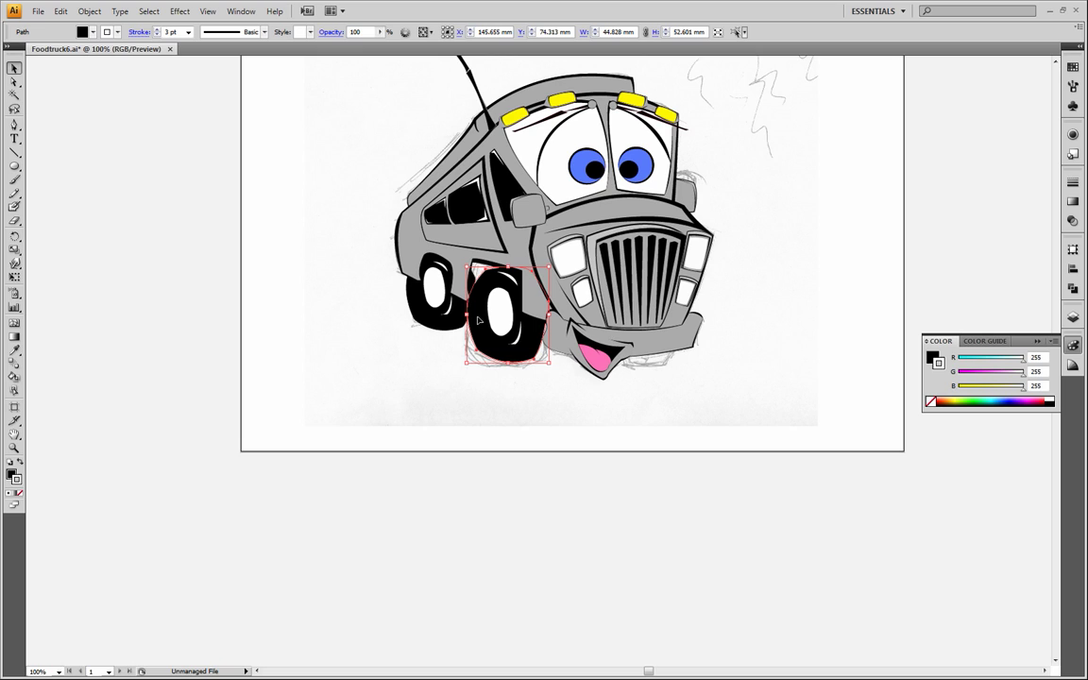
left_click(157, 29)
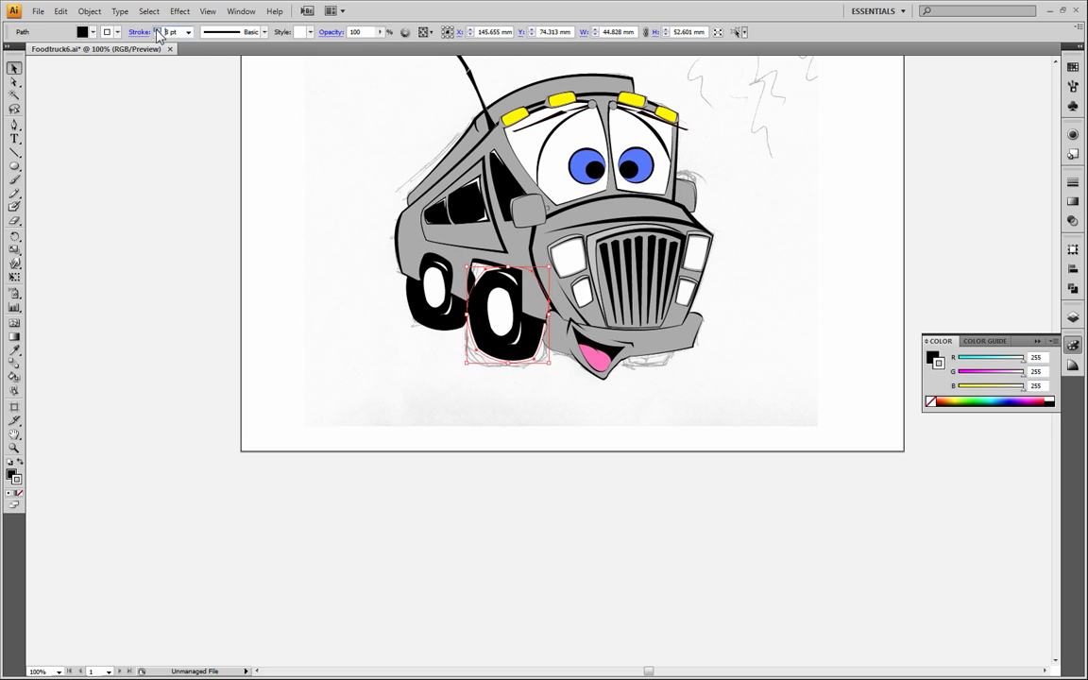
left_click(157, 34)
left_click(157, 35)
left_click(157, 35)
left_click(156, 35)
left_click(156, 35)
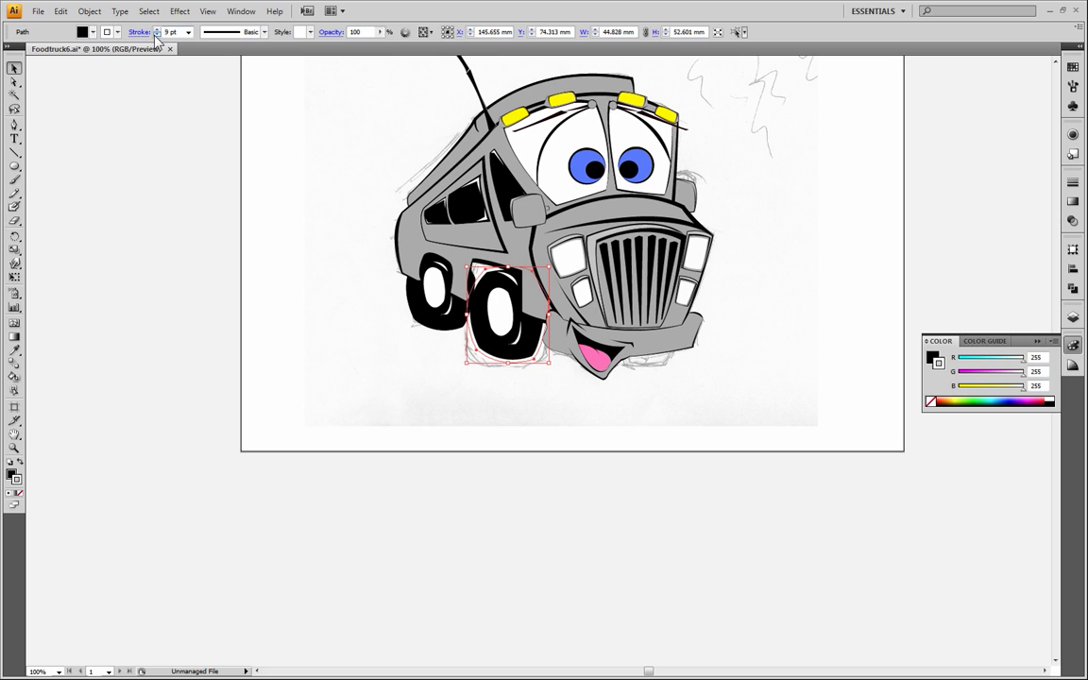
left_click(202, 394)
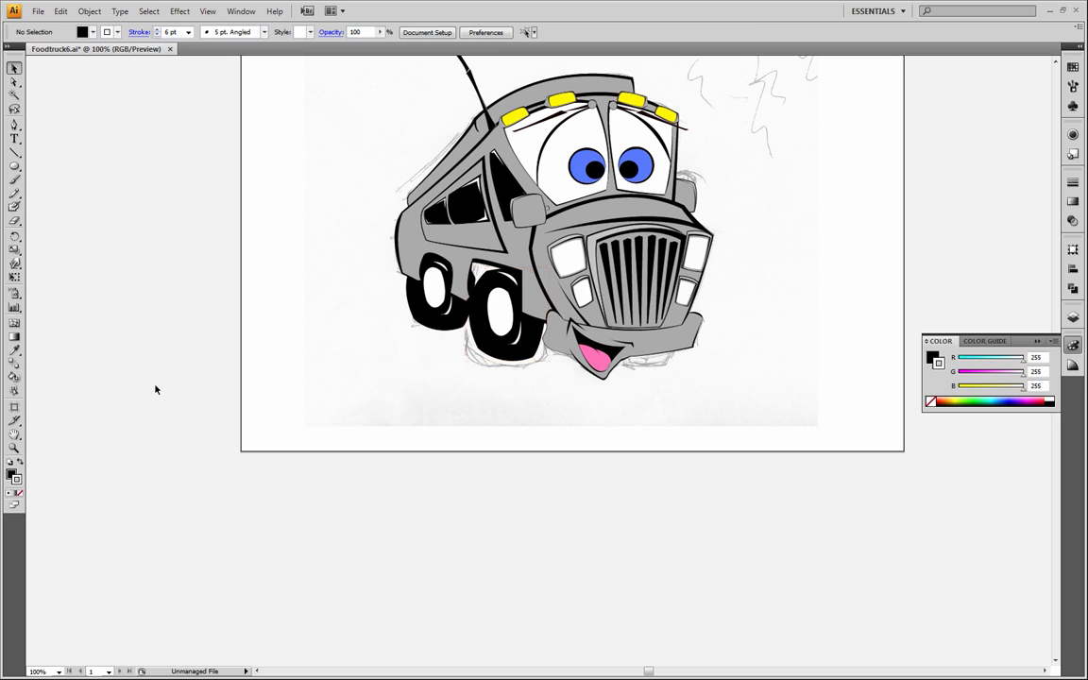
Copy all parts of the rear tire and delete the original from the Tires layer.
left_click(485, 312)
left_click(1073, 316)
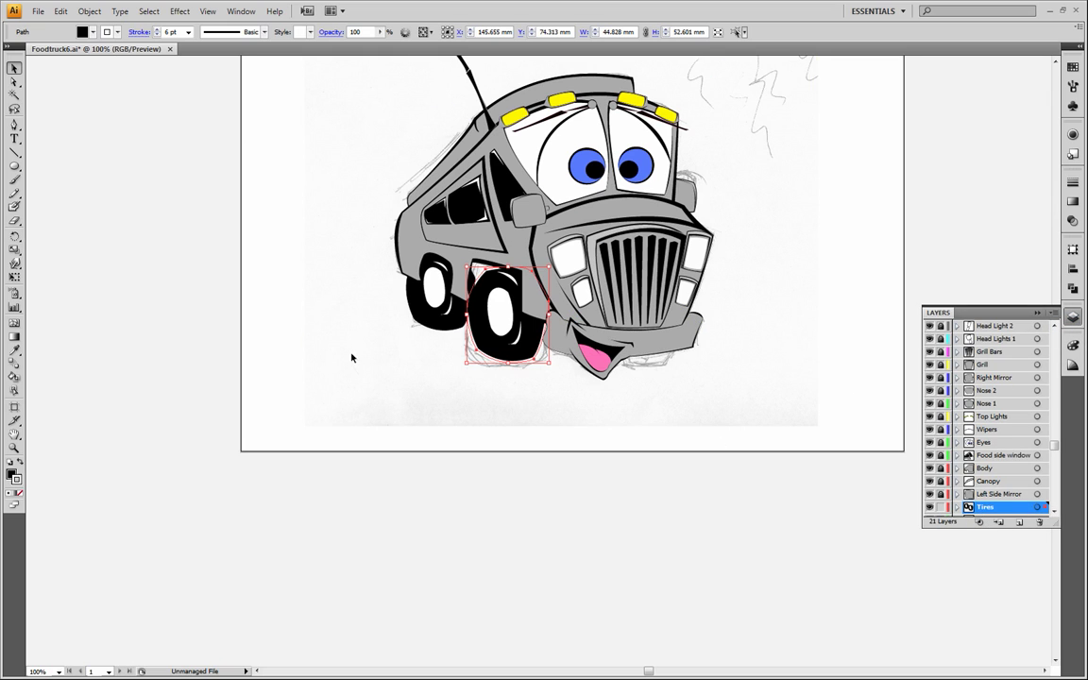
left_click_drag(325, 251, 406, 323)
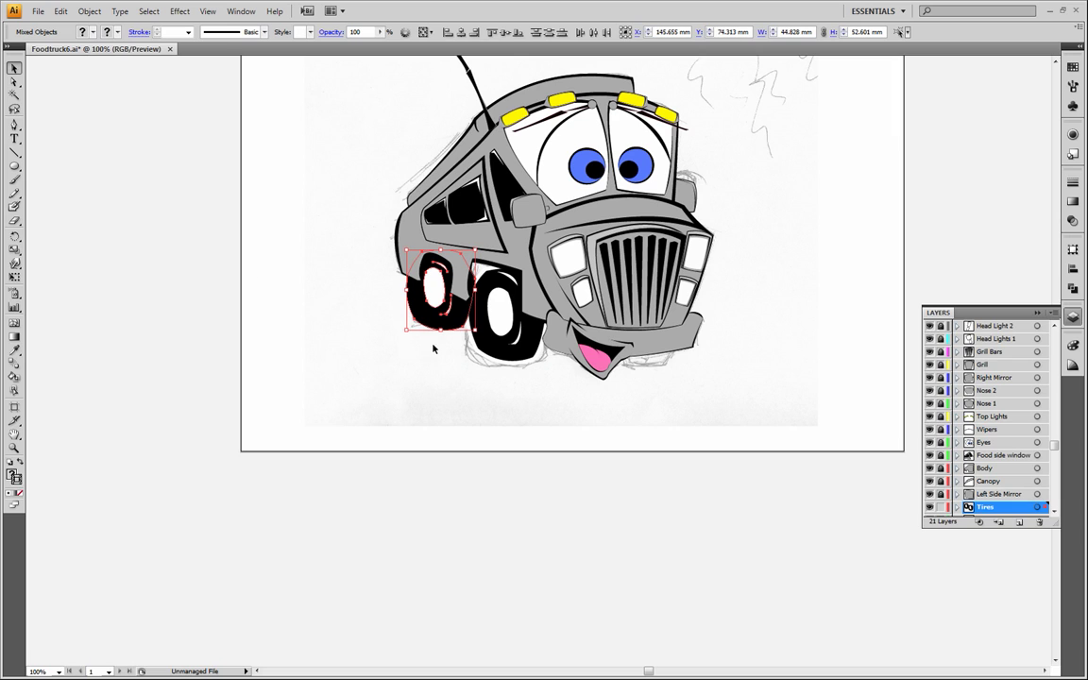
left_click(54, 11)
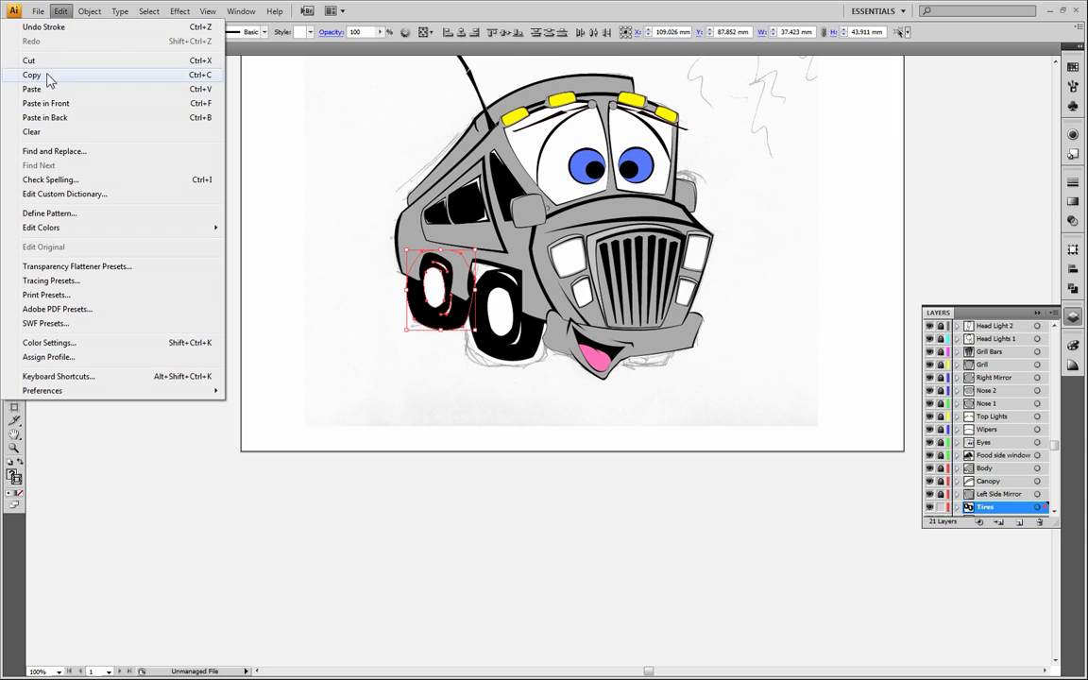
left_click(48, 77)
key("Delete")
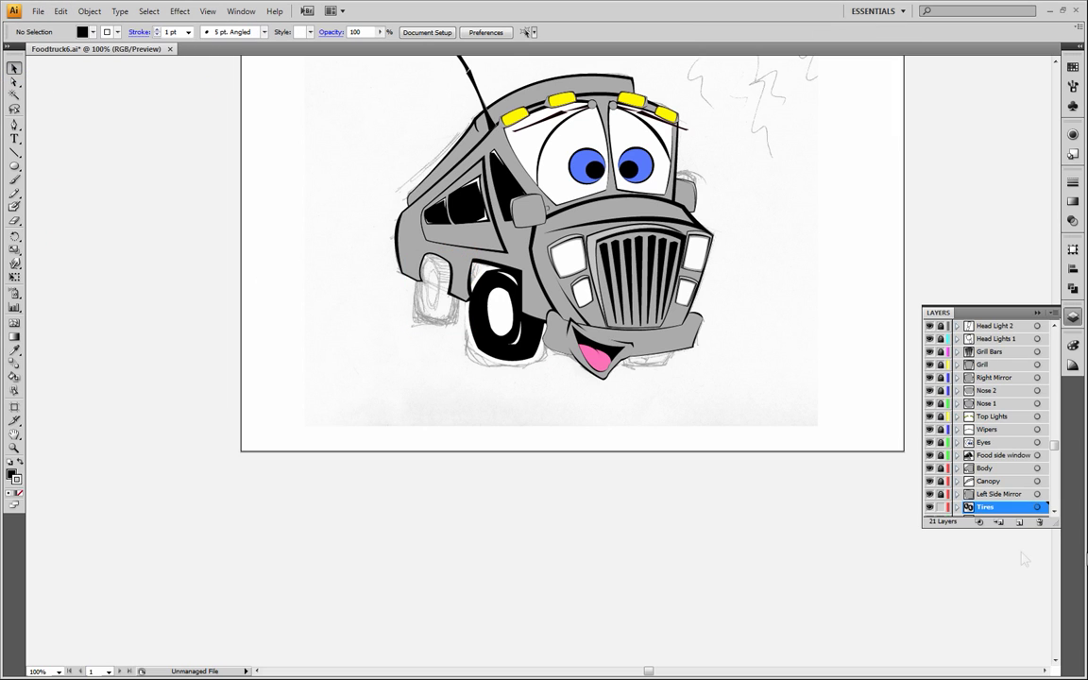
Paste the rear tire in place onto Layer 21 using Paste in Front, and deselect it.
left_click(1053, 511)
left_click(1015, 510)
left_click(1001, 497)
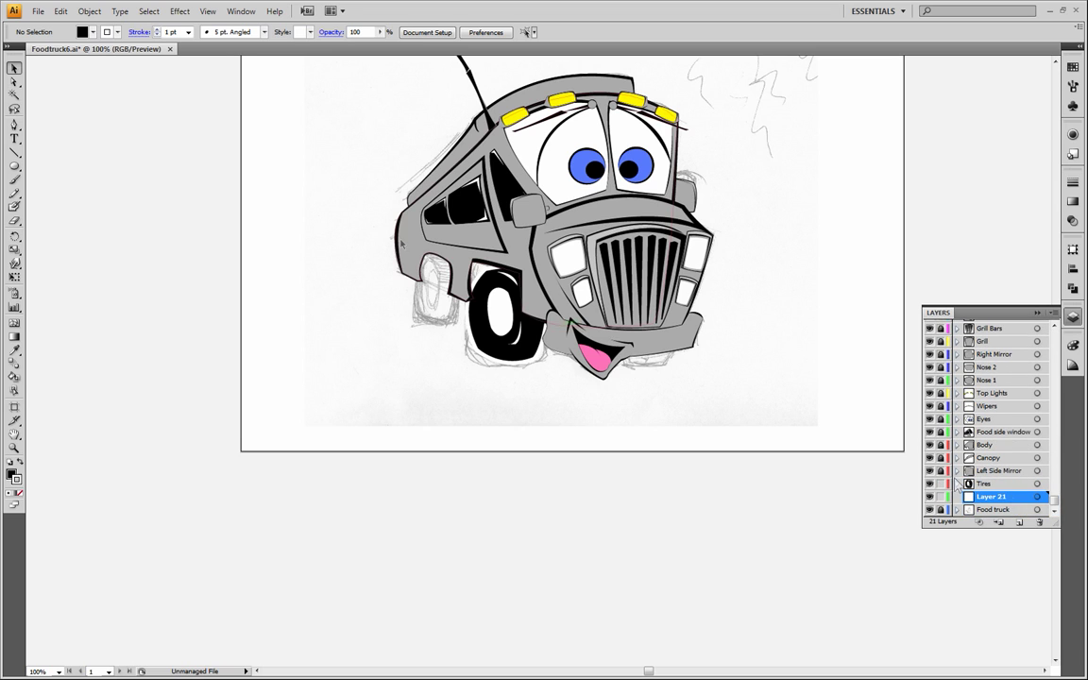
left_click(59, 11)
left_click(80, 104)
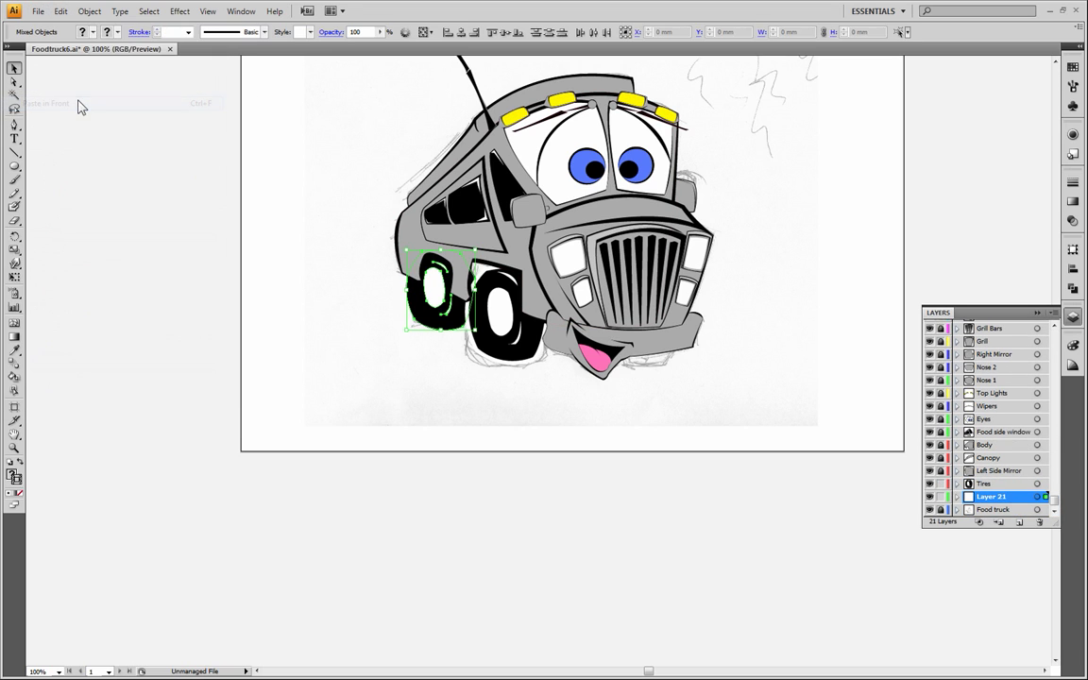
key("ctrl+shift+a")
Reduce the white outline of the front tire's outer shape to 1 pt.
left_click(489, 337)
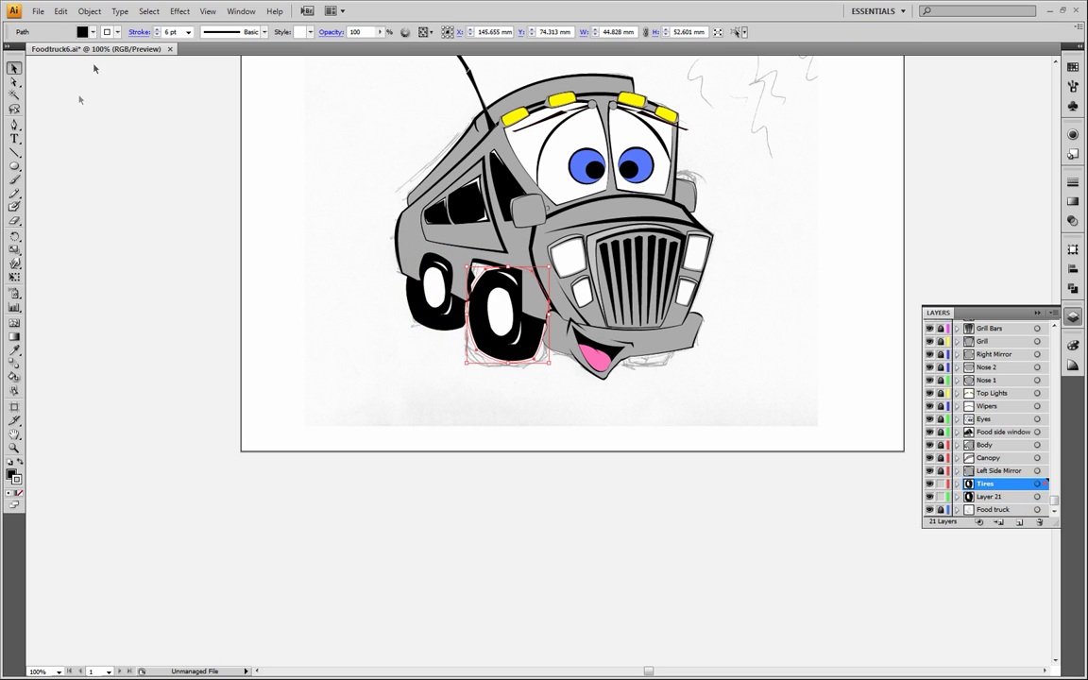
left_click(156, 35)
left_click(156, 35)
left_click(157, 35)
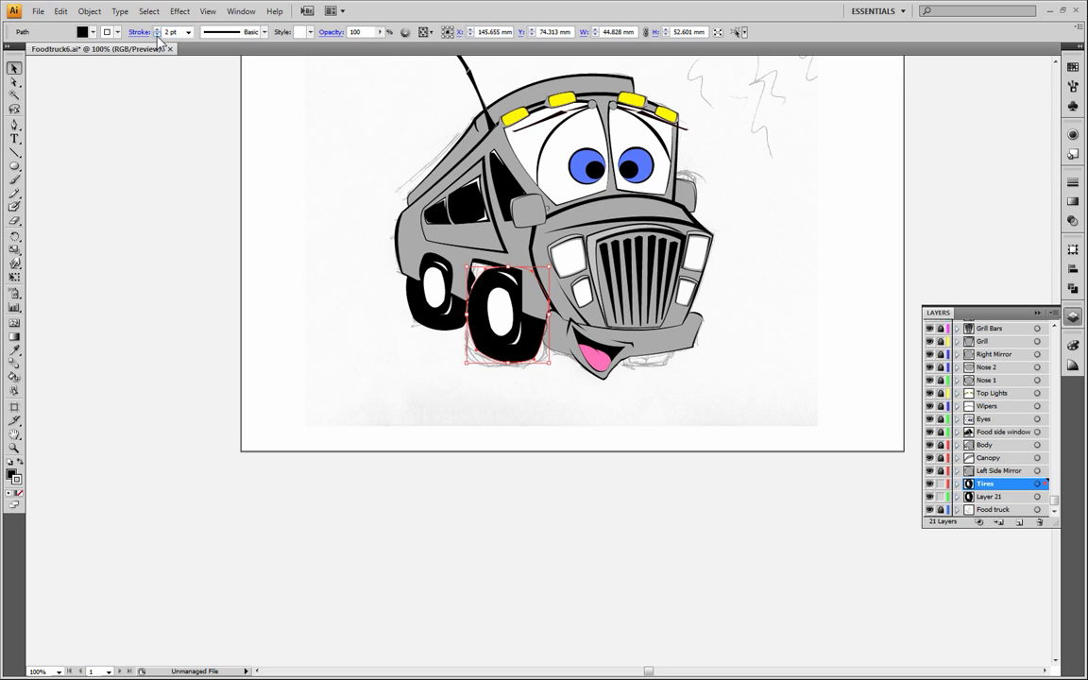
left_click(157, 35)
left_click(157, 35)
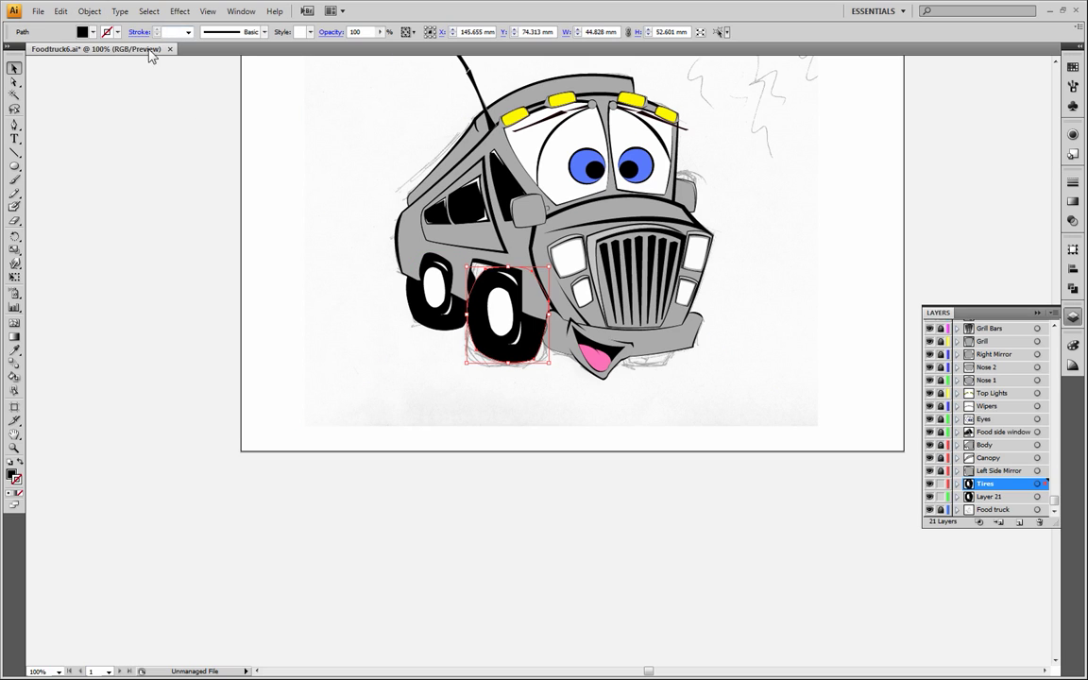
left_click(187, 32)
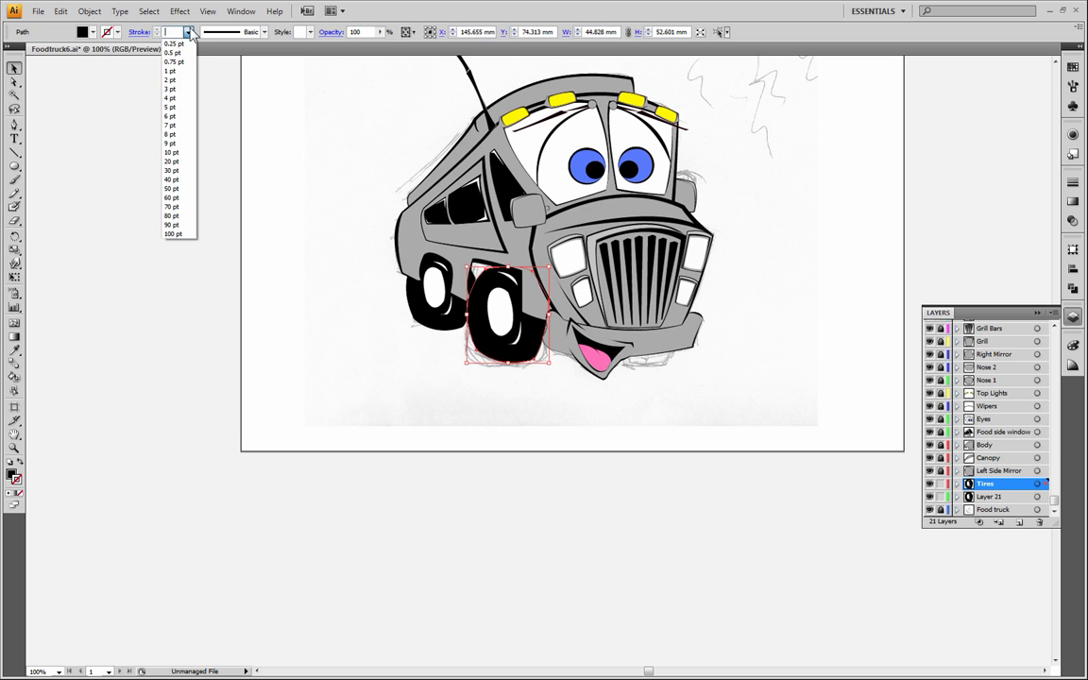
left_click(175, 72)
Deselect the front tire and make the Food truck sketch layer the active layer.
left_click(14, 448)
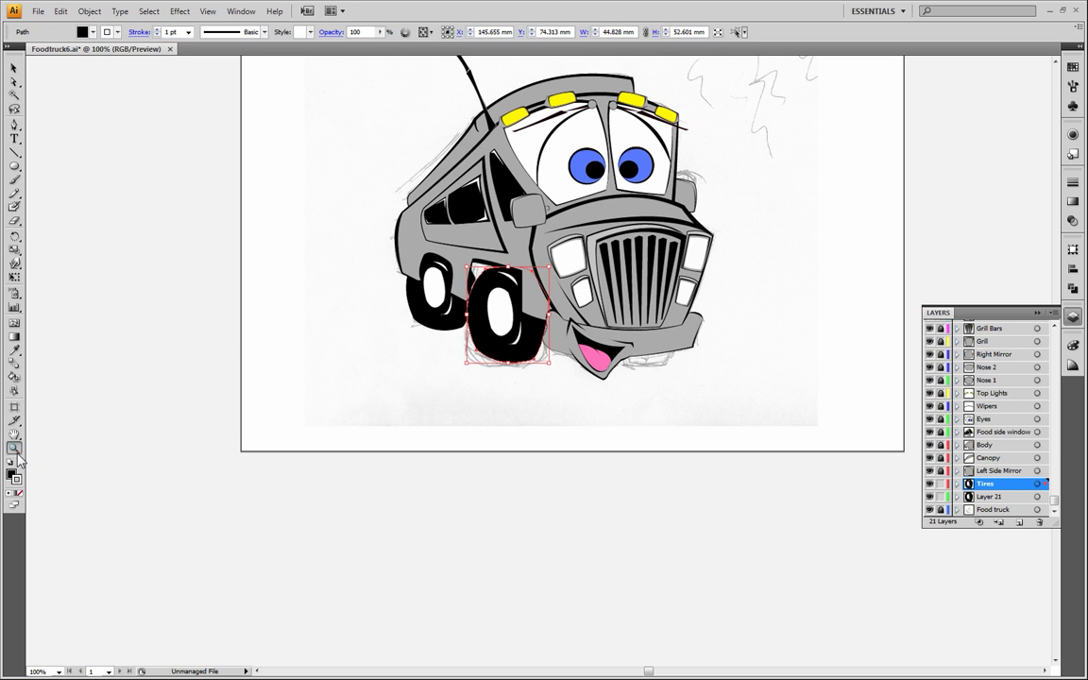
left_click(436, 292)
left_click(535, 340)
left_click(14, 82)
left_click(199, 211)
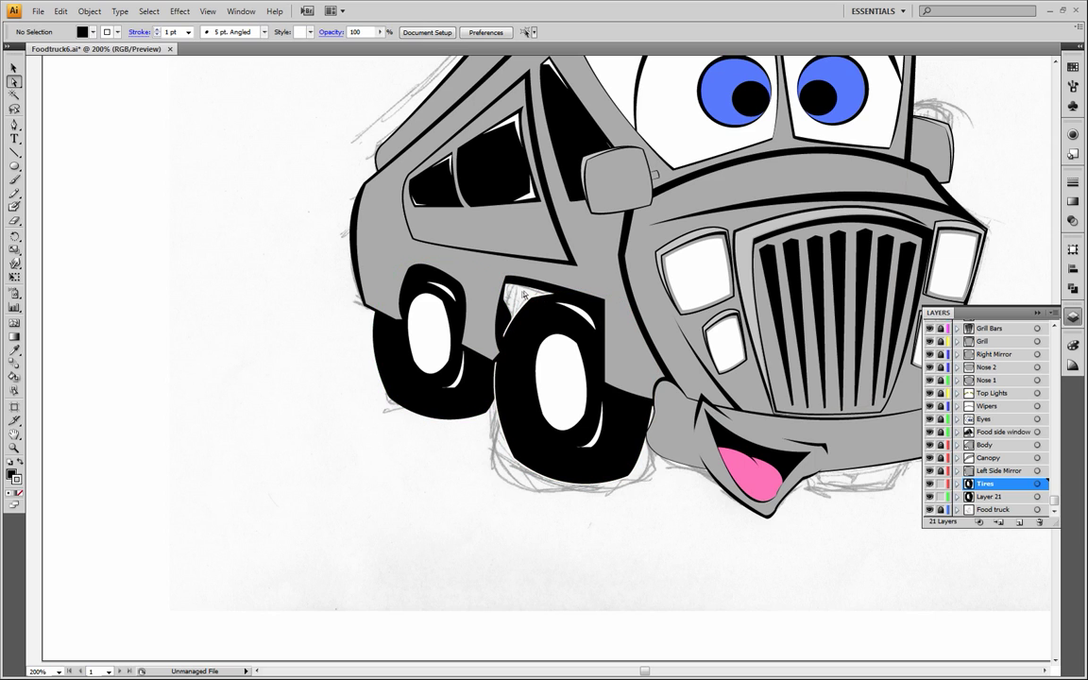
left_click(997, 509)
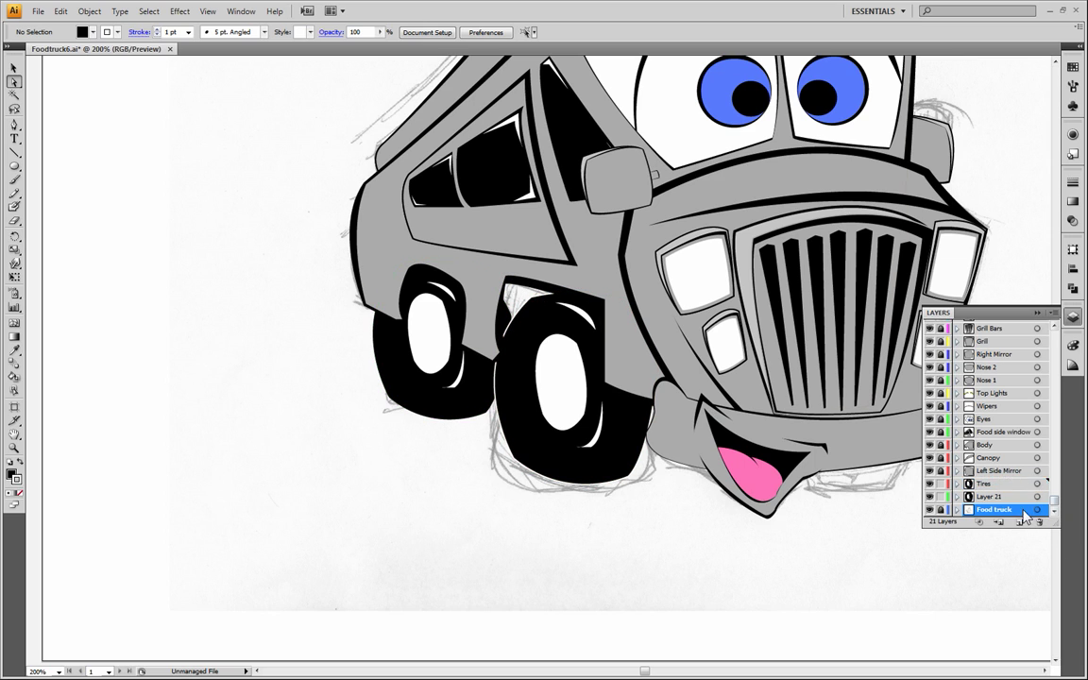